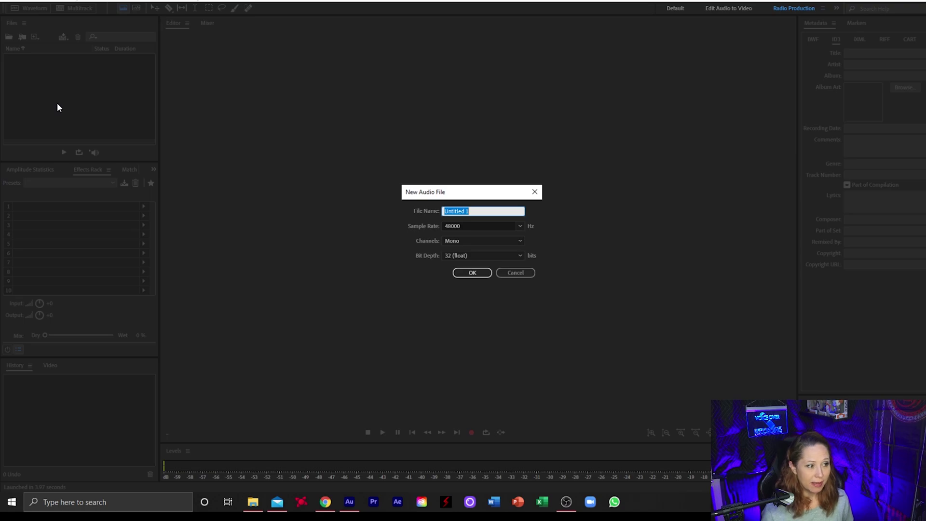
Create a new audio file named "meditation video demo".
text(meditation)
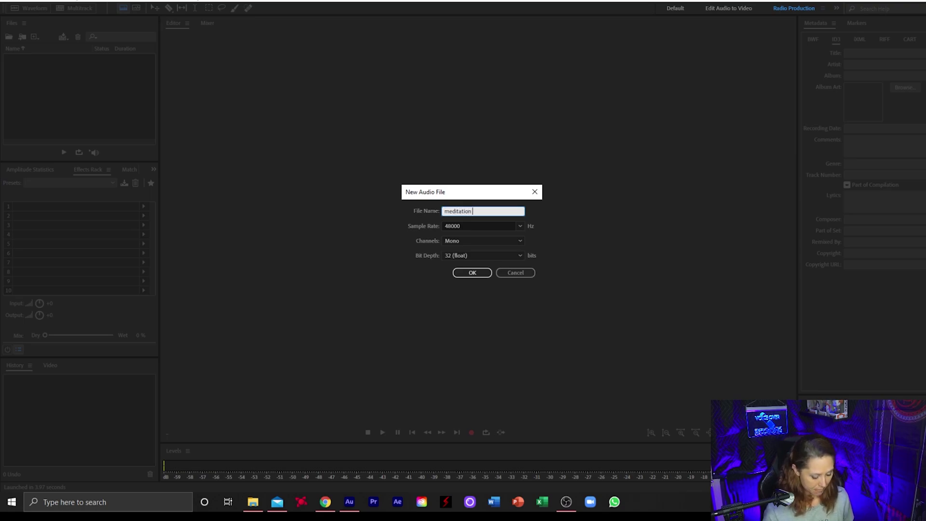
text( demo)
key(BackSpace)
key(BackSpace)
key(BackSpace)
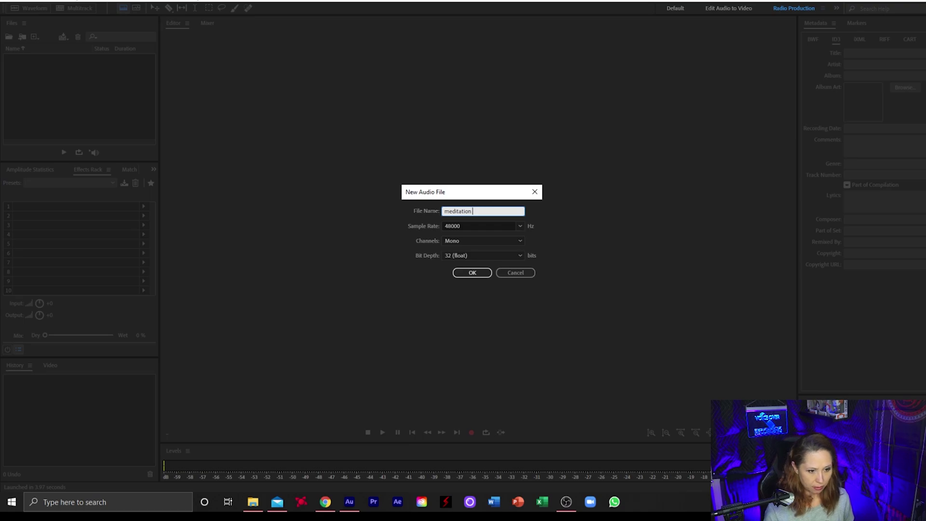
text(video demo)
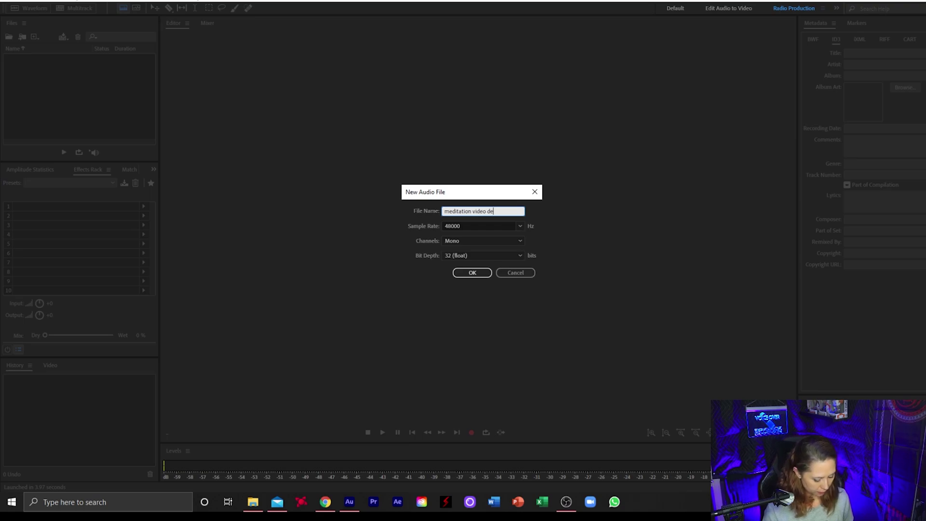
click(479, 273)
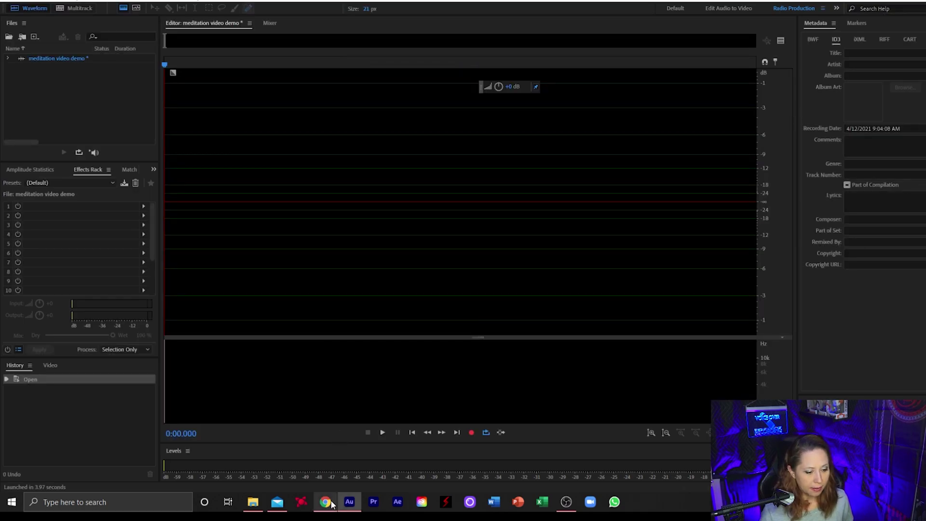
Start recording the voice-over into the new file and switch to Chrome while it records.
click(472, 434)
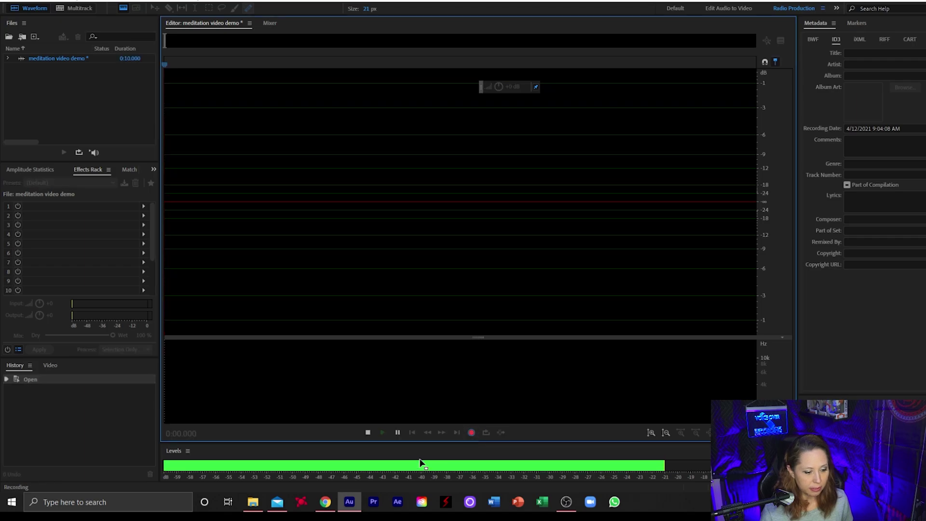
click(327, 508)
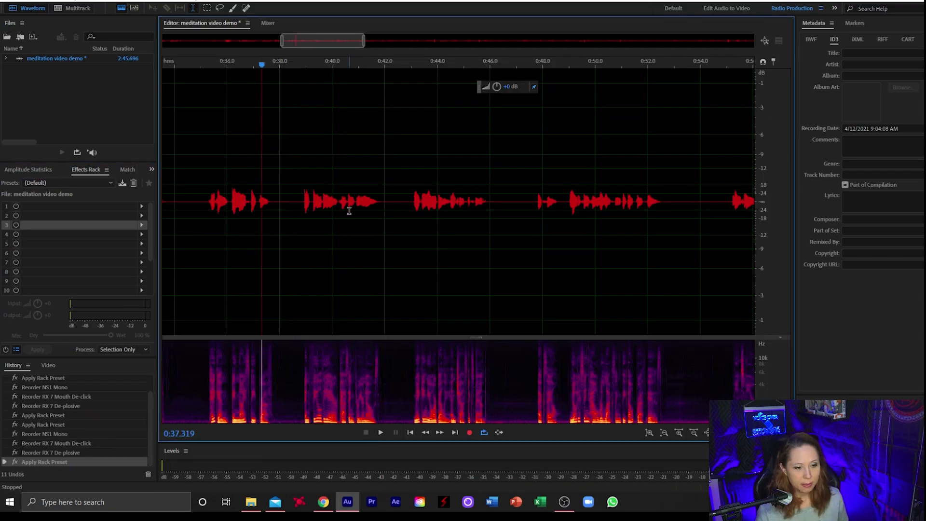
Load the Voice Over preset into the effects rack.
click(109, 182)
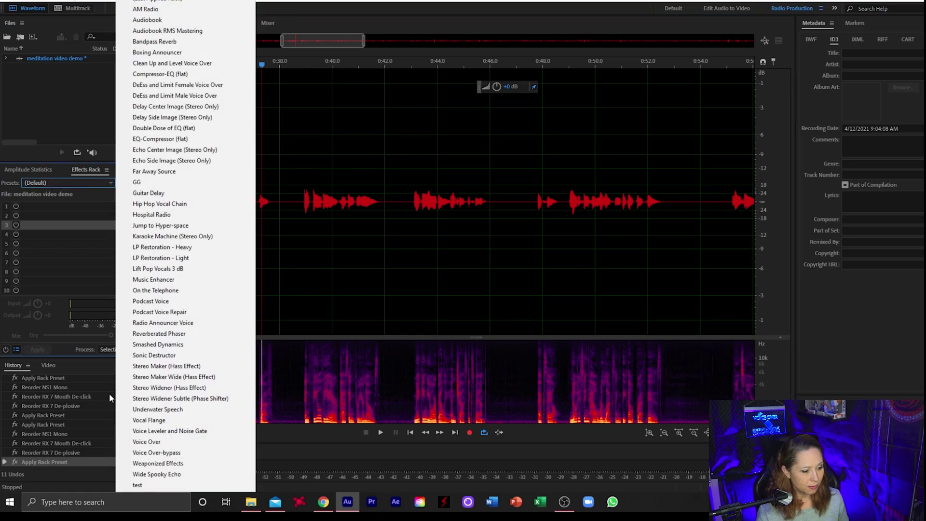
click(154, 442)
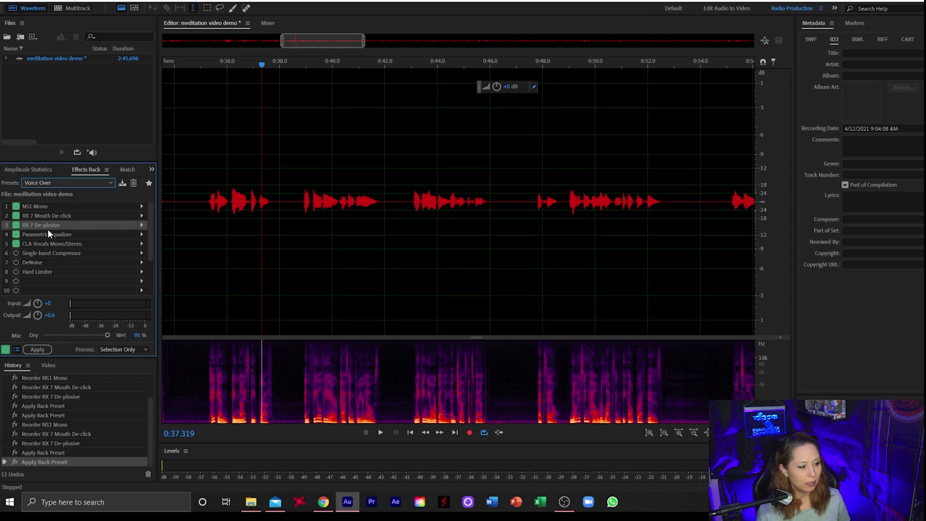
Open the rack's Parametric Equalizer effect, review its band settings and close it.
click(48, 233)
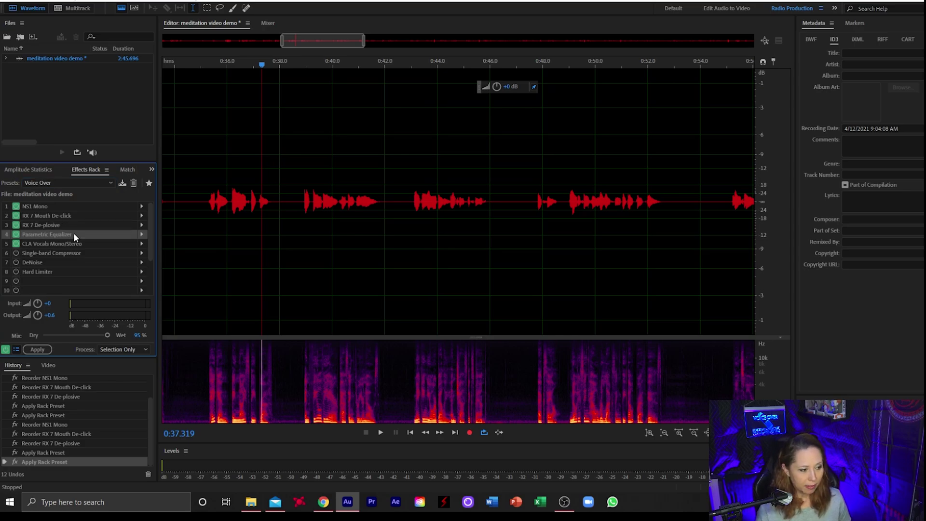
click(143, 234)
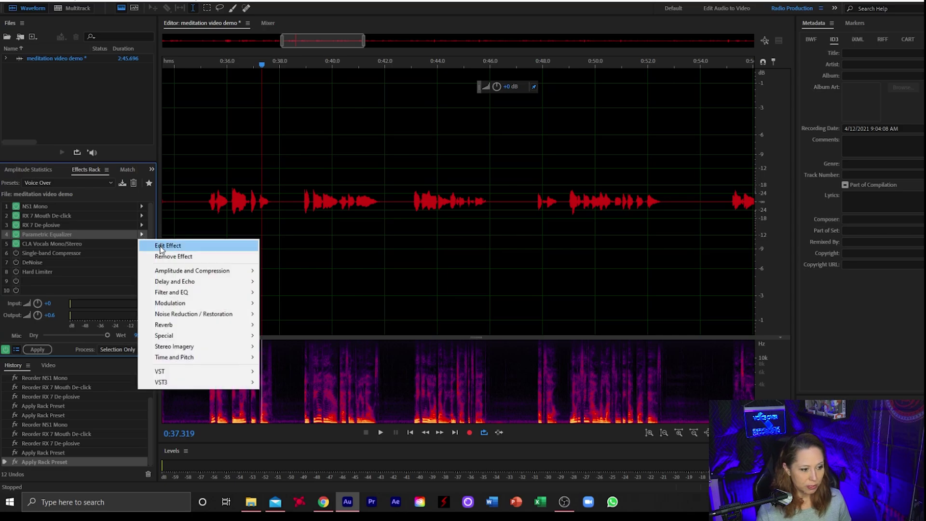
click(159, 245)
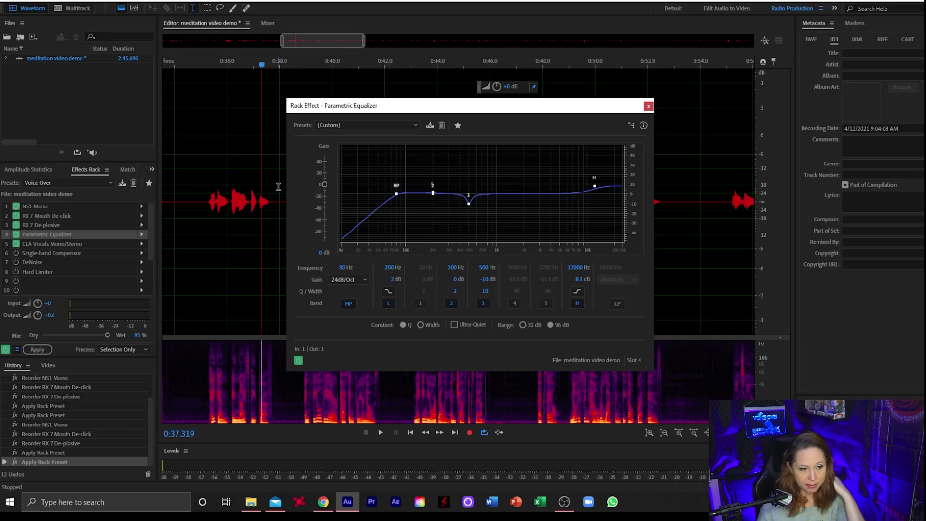
click(648, 106)
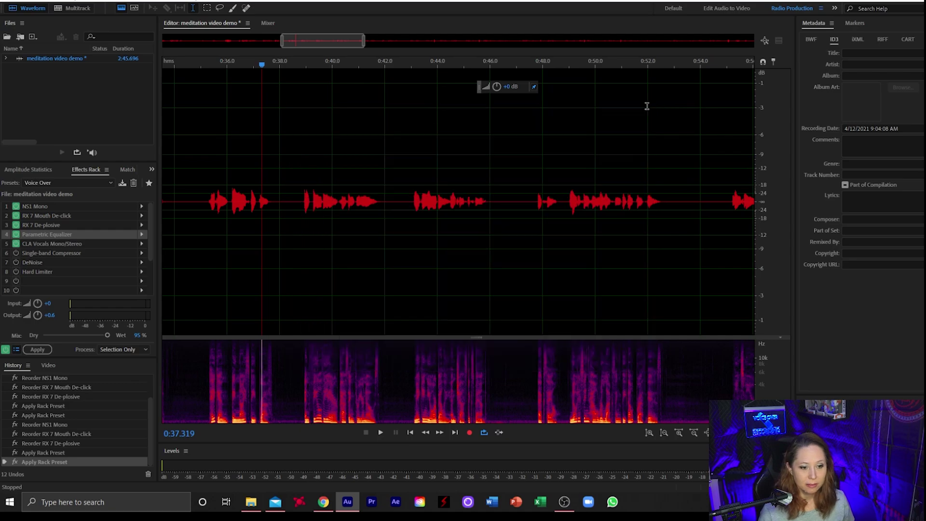
Apply the loaded effects rack to the recording and normalize the audio.
click(48, 244)
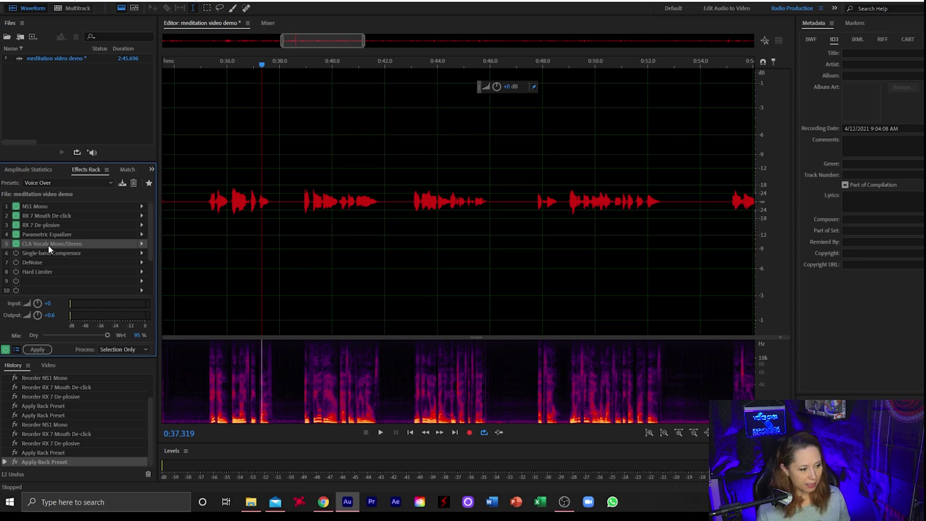
click(39, 349)
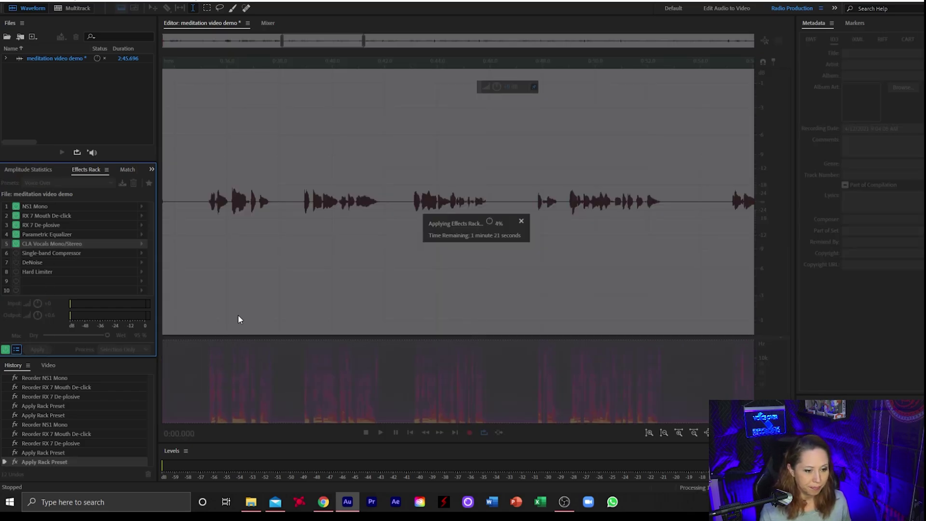
scroll(289, 258, up, 5)
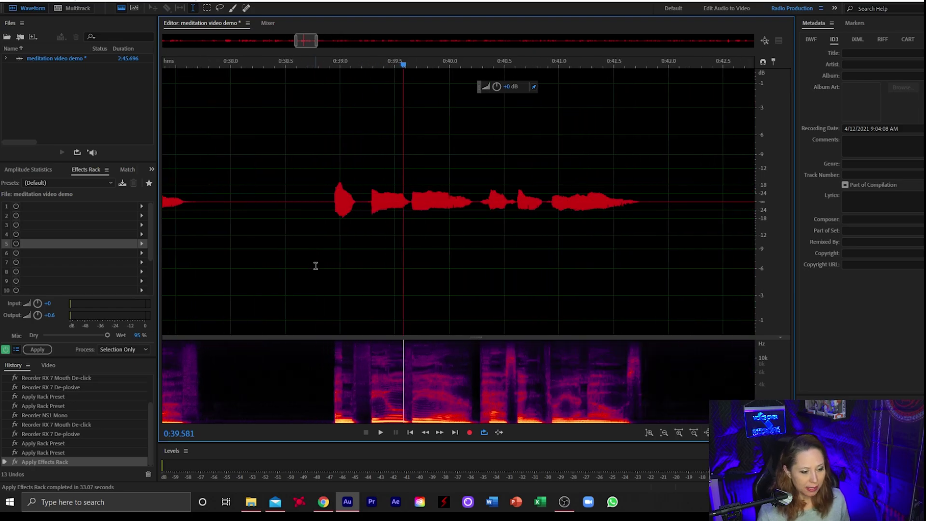
scroll(316, 265, down, 3)
scroll(288, 283, up, 2)
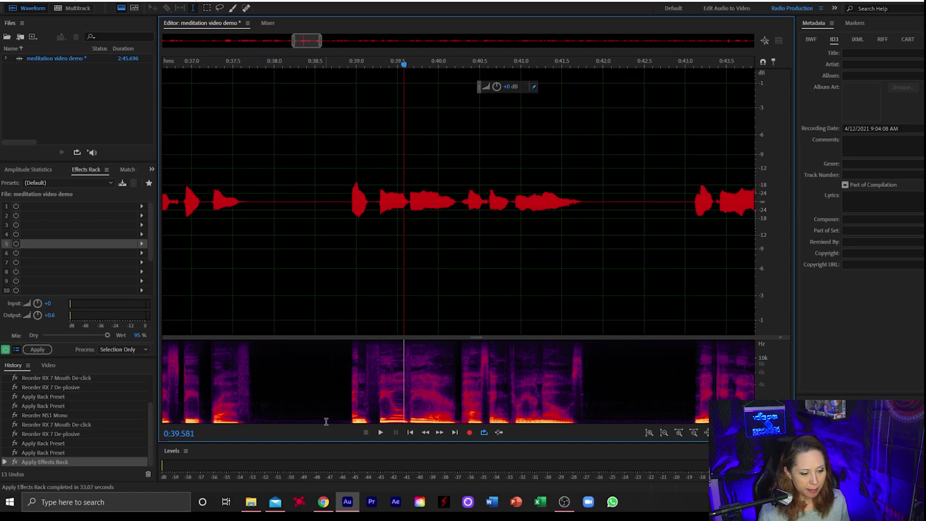
scroll(579, 312, up, 2)
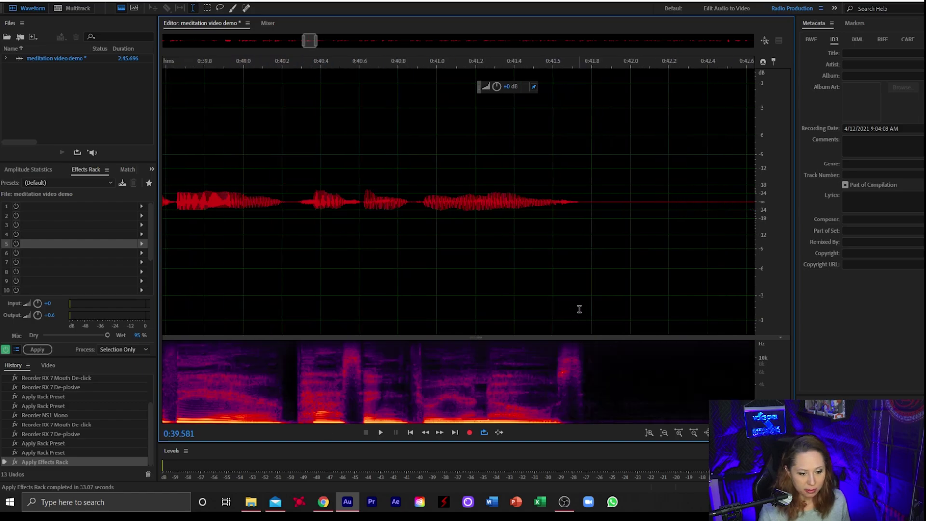
scroll(323, 367, down, 1)
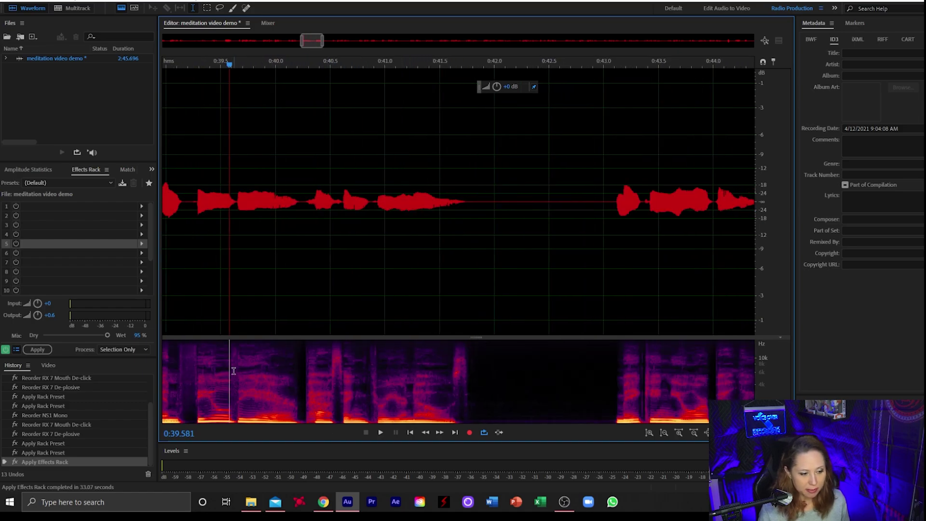
scroll(589, 323, down, 2)
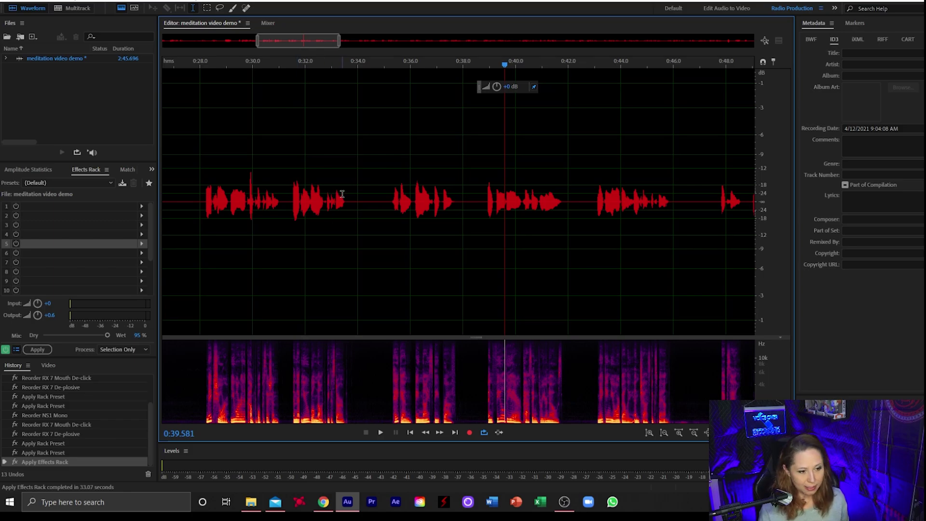
key(alt+1)
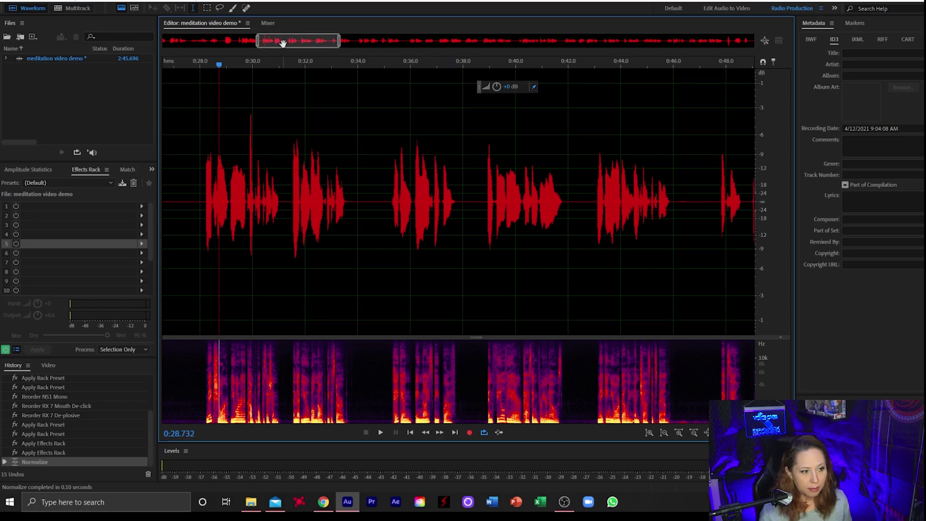
Delete about the first 1.3 seconds of the recording, removing the stray sound at its very beginning.
drag(284, 41, 184, 43)
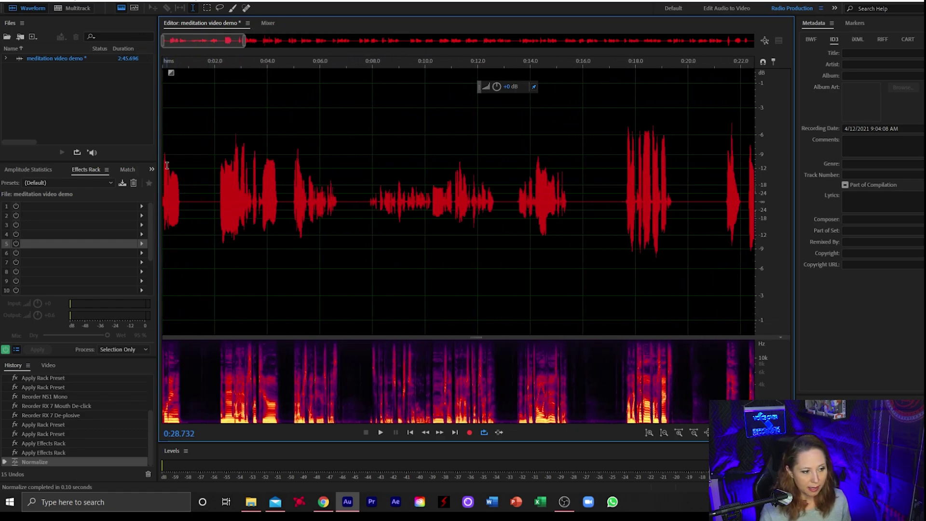
drag(198, 175, 163, 176)
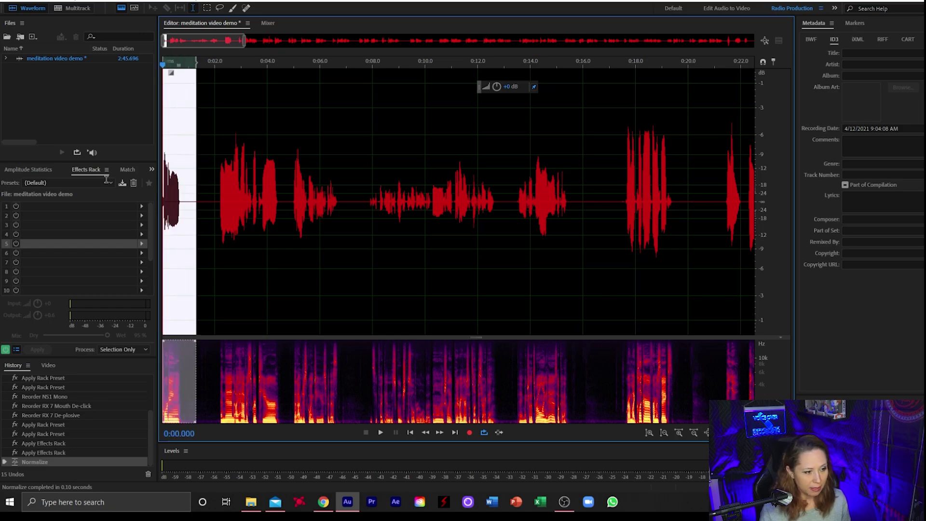
key(Delete)
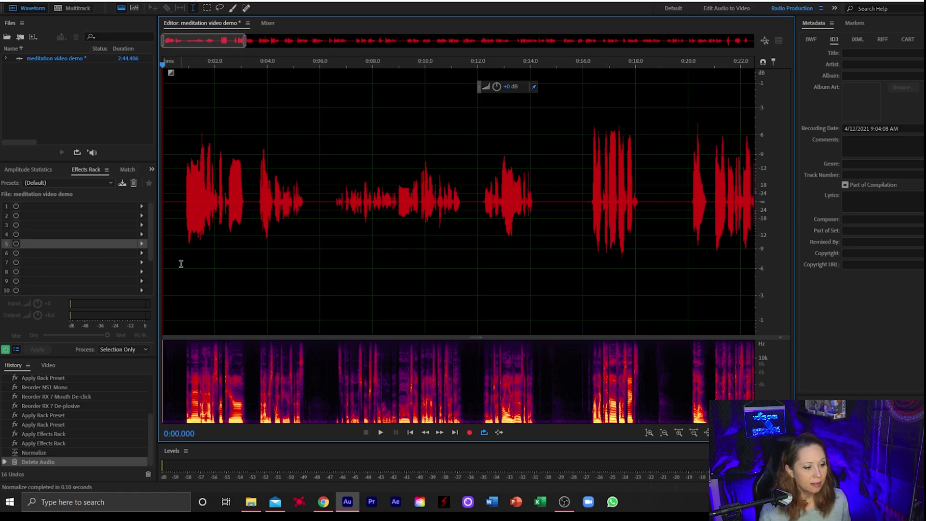
Lower the volume of the quiet stretch before the first words, about 0.85 seconds long, and clear the selection.
scroll(181, 263, up, 5)
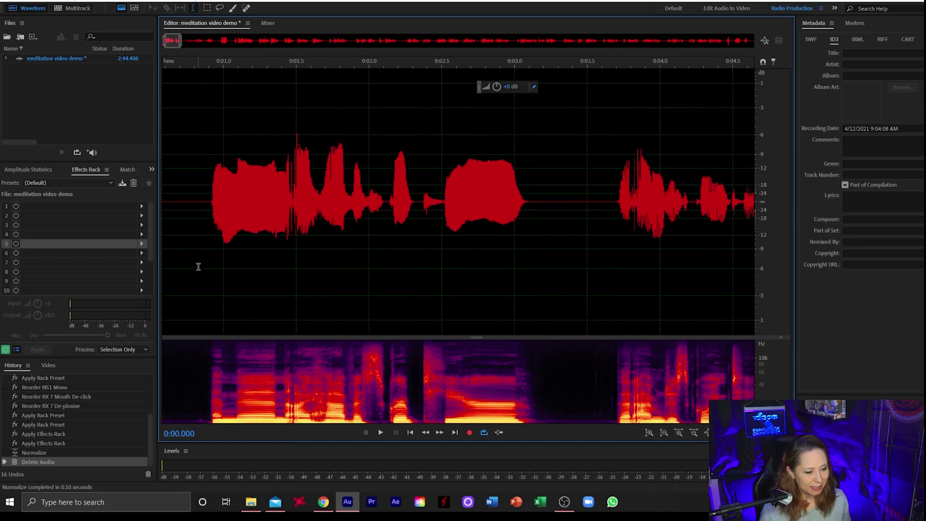
drag(201, 269, 128, 279)
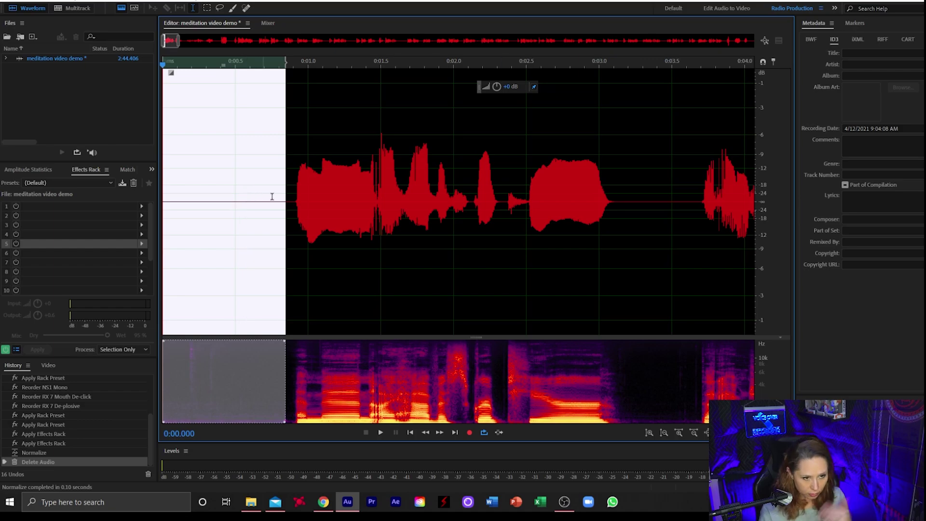
drag(497, 87, 478, 91)
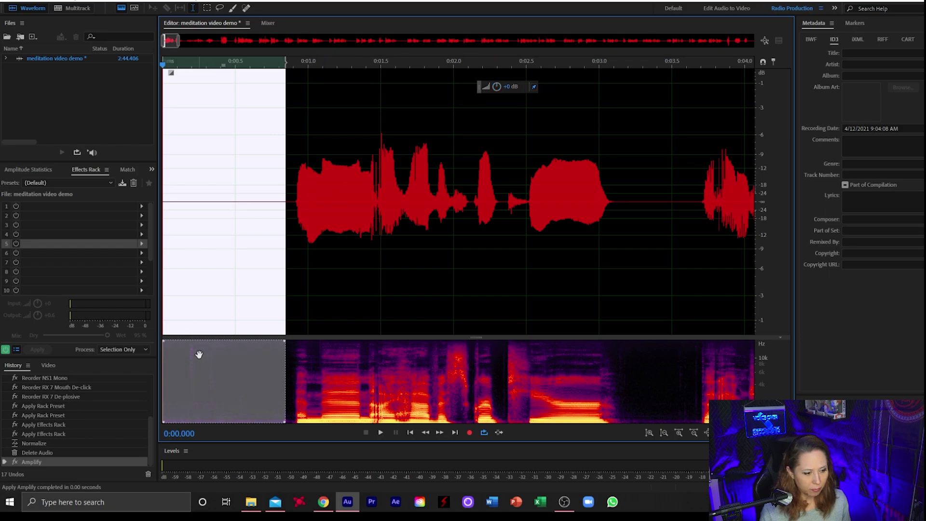
click(236, 271)
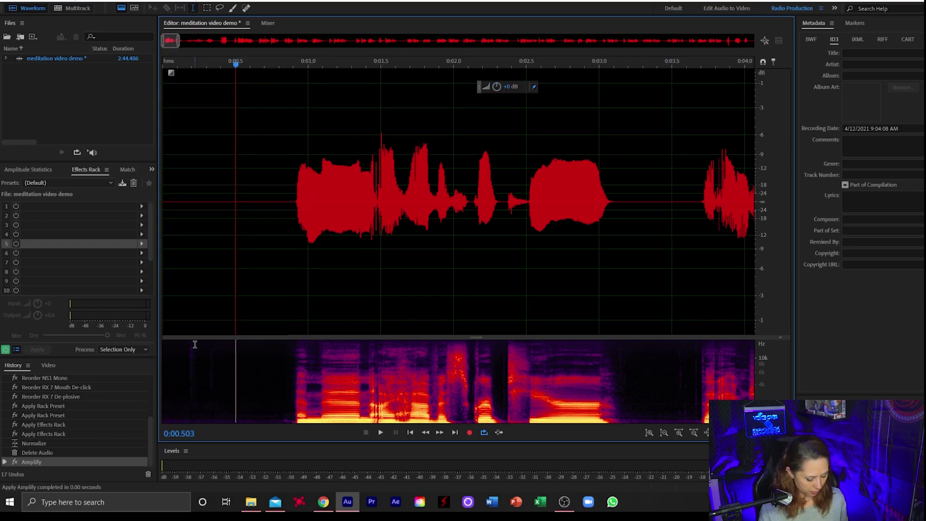
Auto-heal the spectrogram with the Spot Healing Brush in vertical strokes at about 0.2 and 0.5 seconds.
key(b)
drag(192, 344, 192, 421)
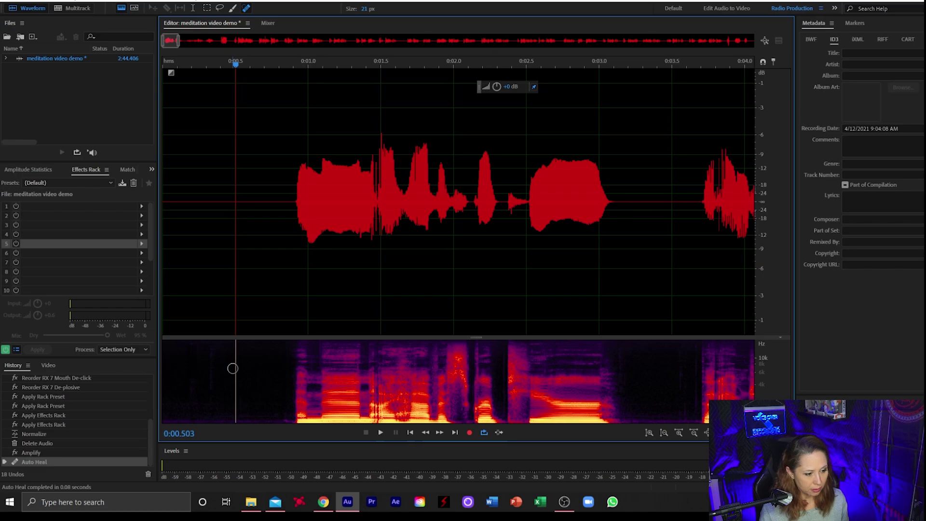
drag(234, 340, 234, 421)
Copy the cleaned silence at the start of the recording, about 0.9 seconds long.
drag(293, 284, 50, 311)
right_click(189, 273)
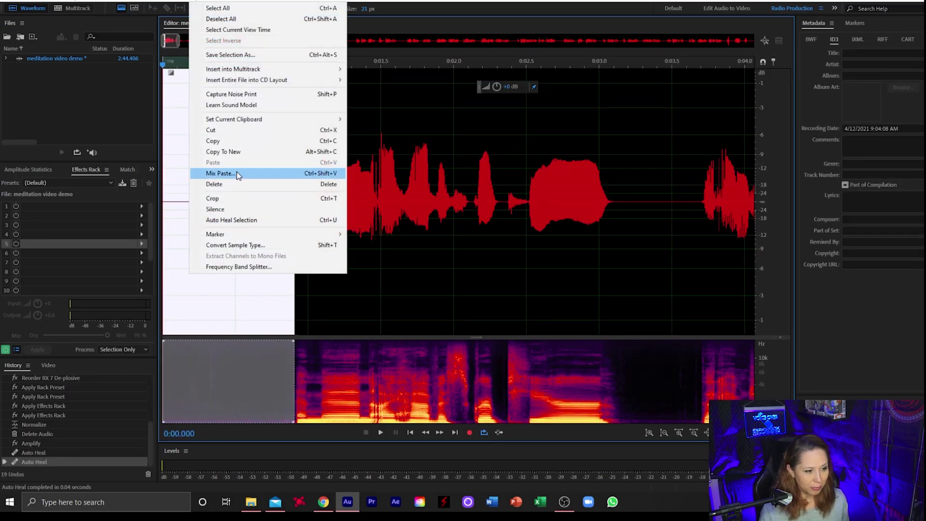
click(222, 144)
Play the recording from its opening words, from about 0:16 and from about 0:20 to locate where the usable take starts.
click(273, 161)
scroll(250, 173, down, 3)
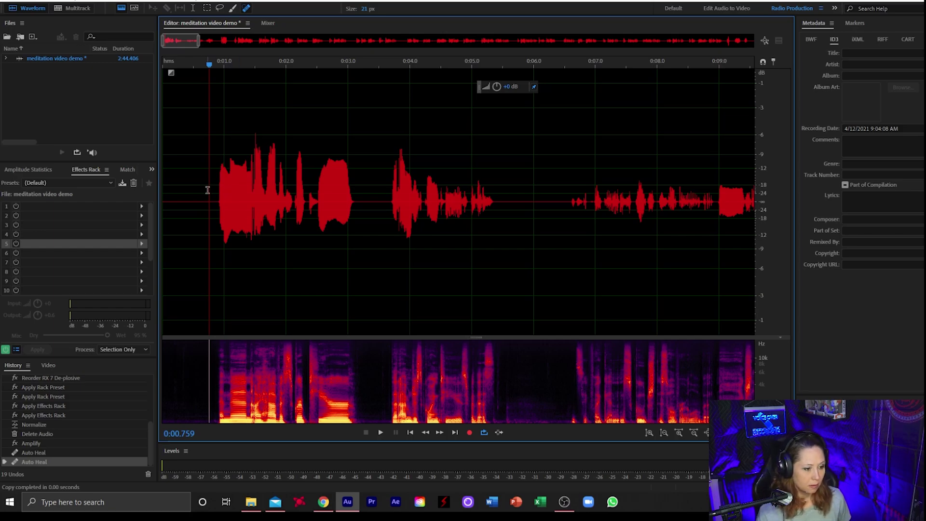
key(space)
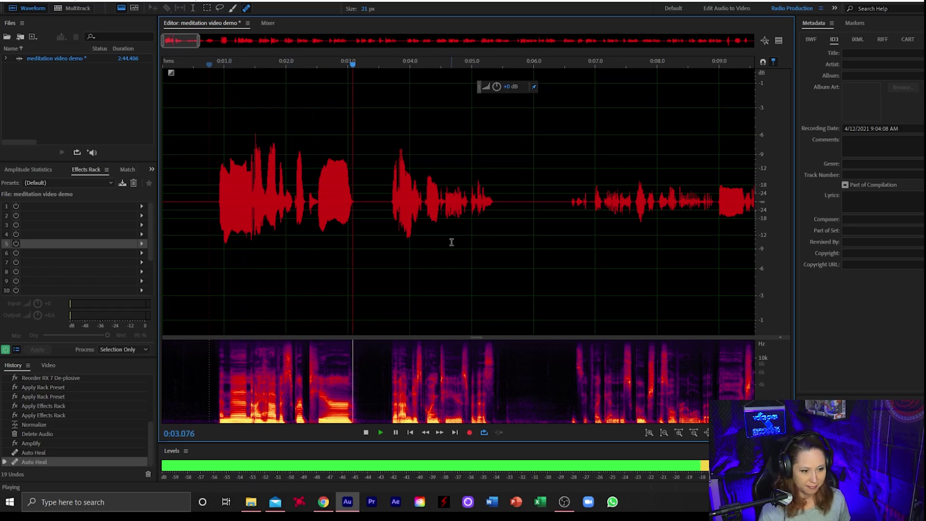
key(space)
scroll(418, 238, down, 3)
scroll(418, 182, down, 2)
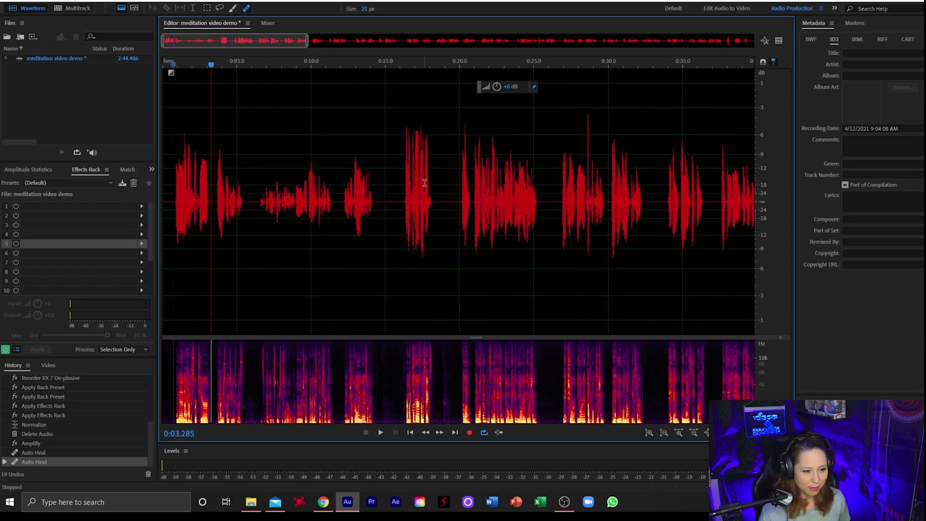
scroll(426, 182, up, 3)
click(413, 184)
key(space)
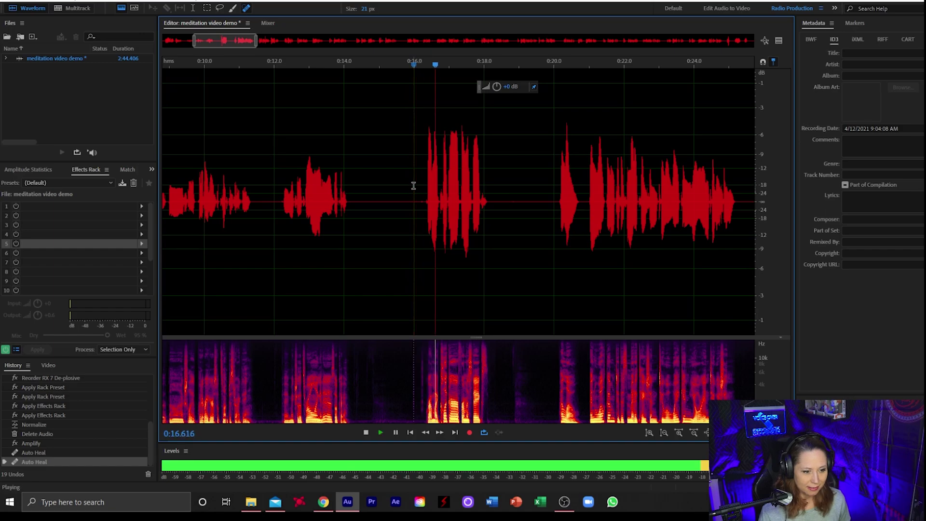
key(space)
click(554, 185)
key(space)
scroll(487, 189, down, 1)
scroll(470, 189, up, 4)
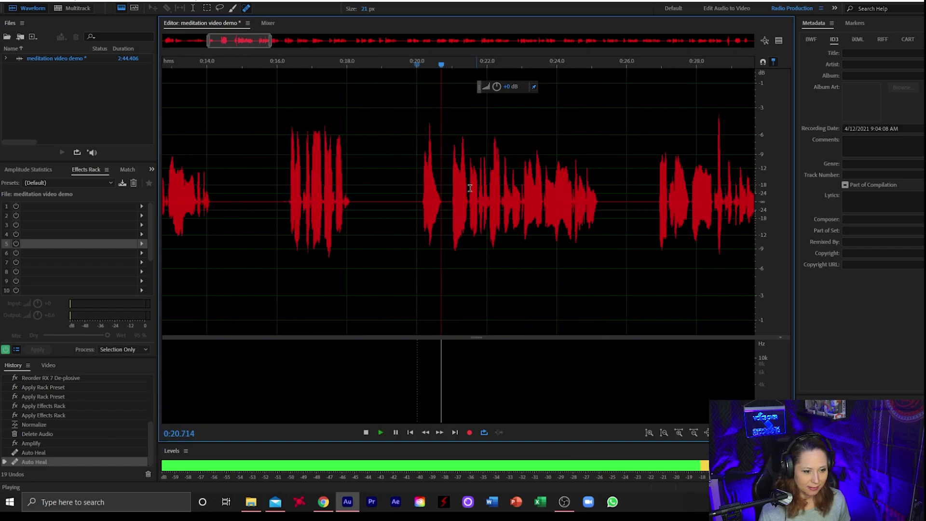
Stop playback and delete about the first 19.6 seconds of the recording, up to just before the usable take.
key(space)
drag(378, 195, 96, 208)
key(Delete)
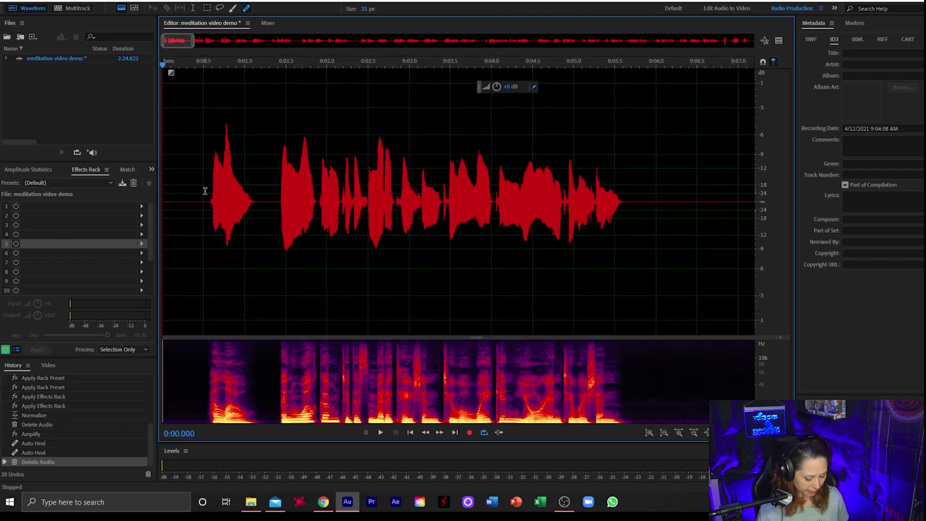
Play from the start and replace the pause from about 0:05.7 to 0:07.3 with two pasted copies of the clean silence.
key(space)
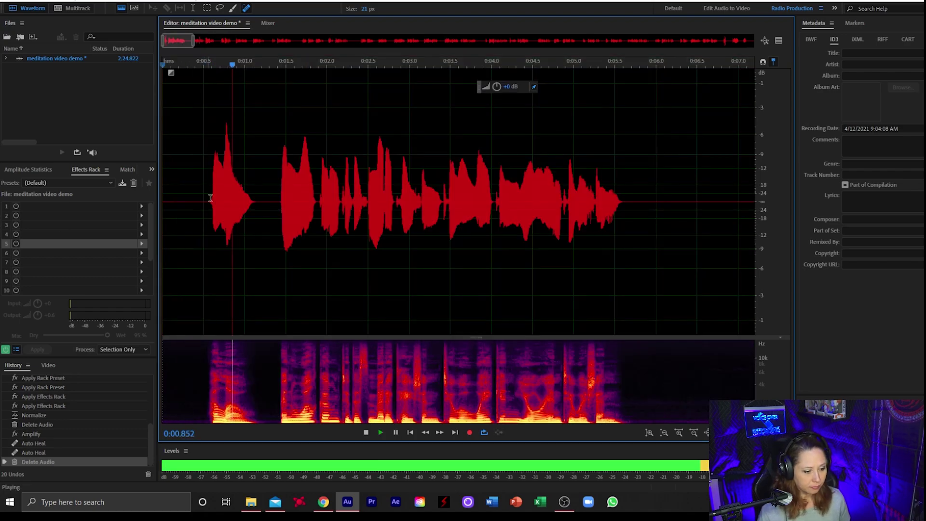
scroll(285, 213, down, 2)
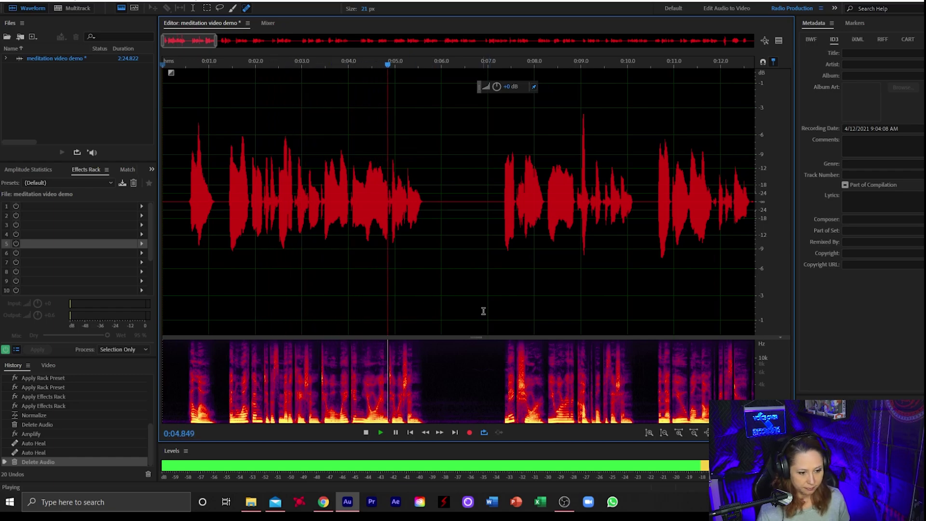
scroll(402, 330, up, 3)
key(space)
drag(375, 306, 551, 310)
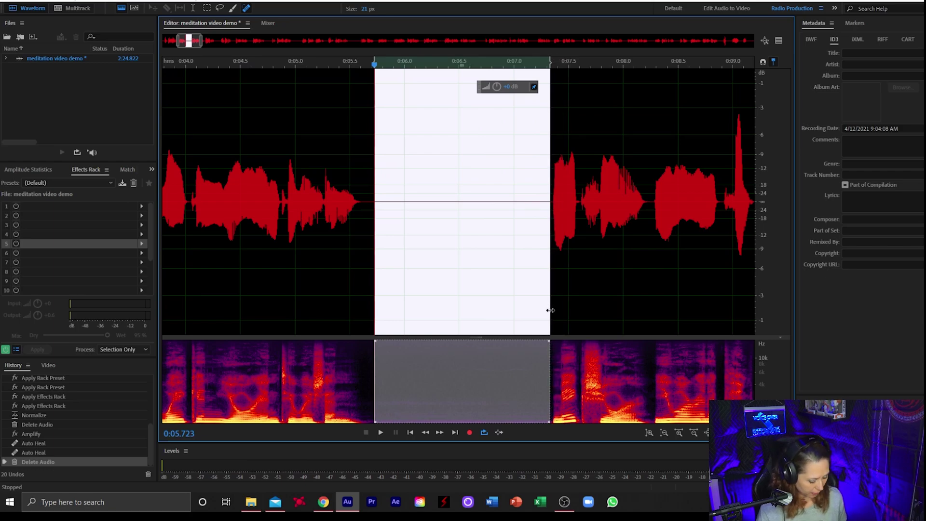
key(ctrl+v)
click(437, 291)
key(ctrl+v)
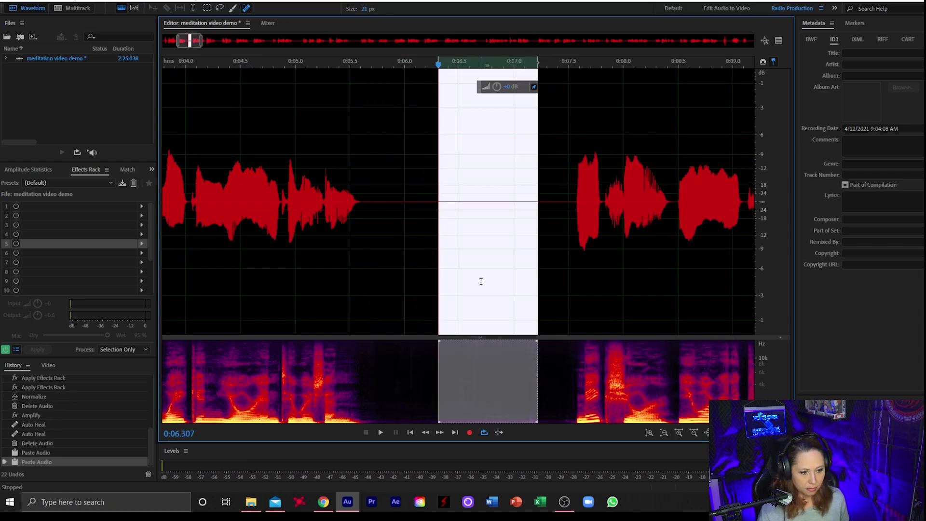
click(483, 280)
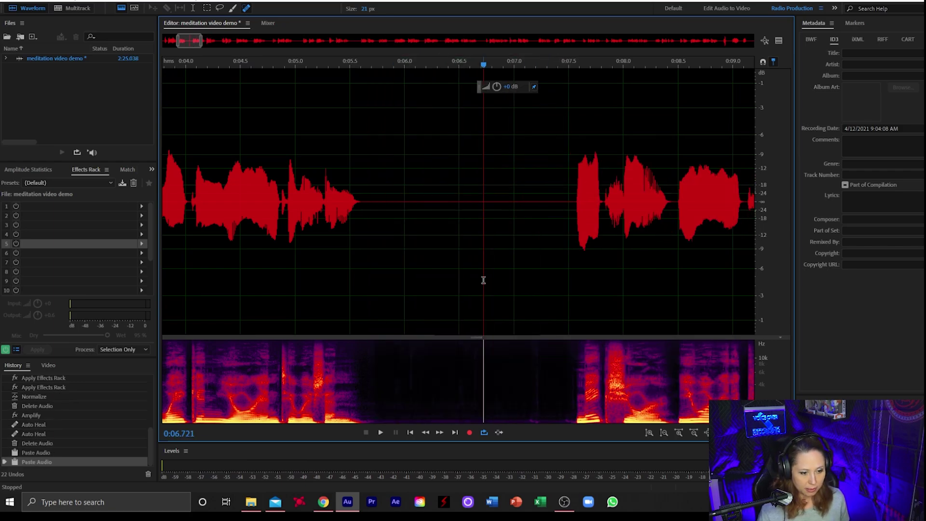
click(418, 267)
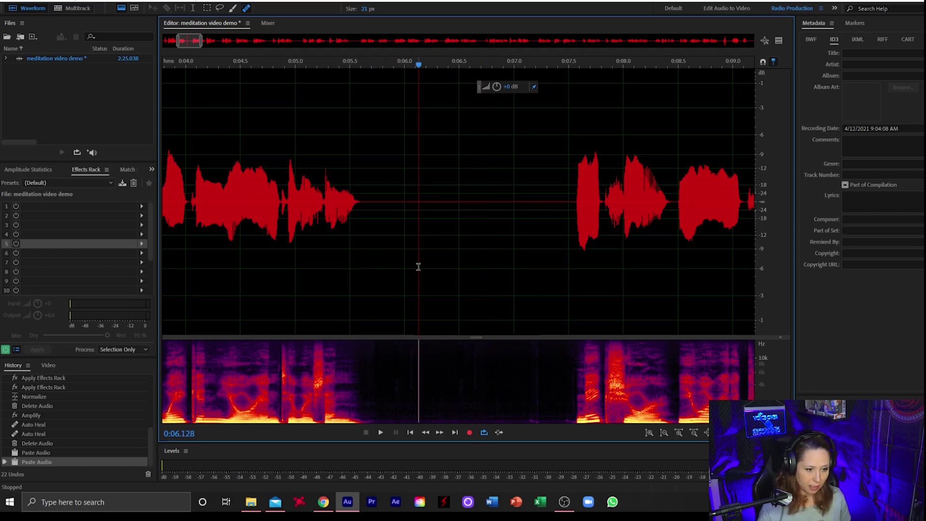
Lower the volume of the whole pause from about 0:05.7 to 0:07.55 to silence and copy it.
drag(374, 286, 576, 310)
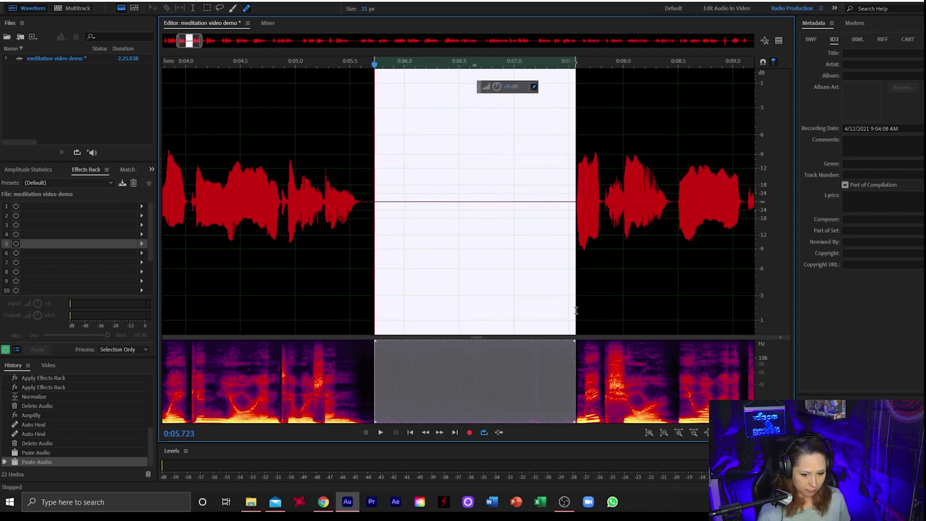
scroll(436, 246, down, 3)
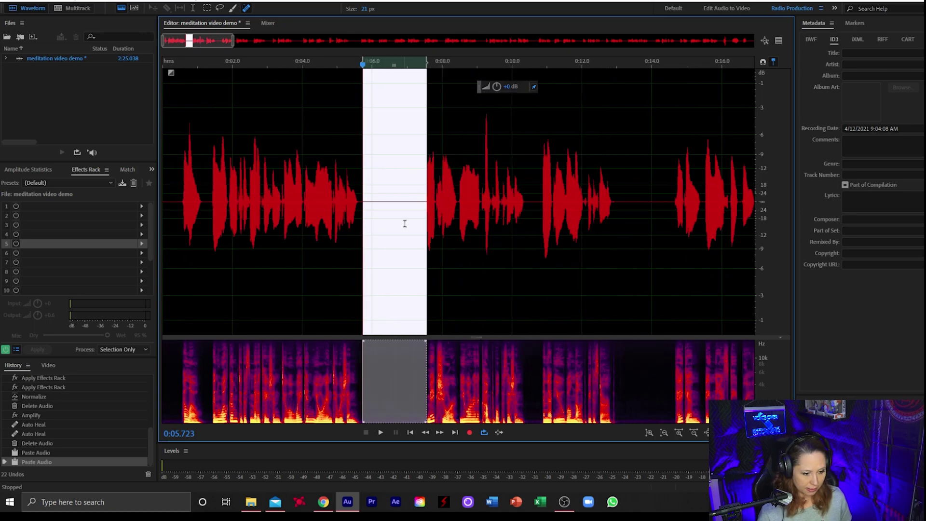
scroll(404, 221, up, 3)
click(403, 241)
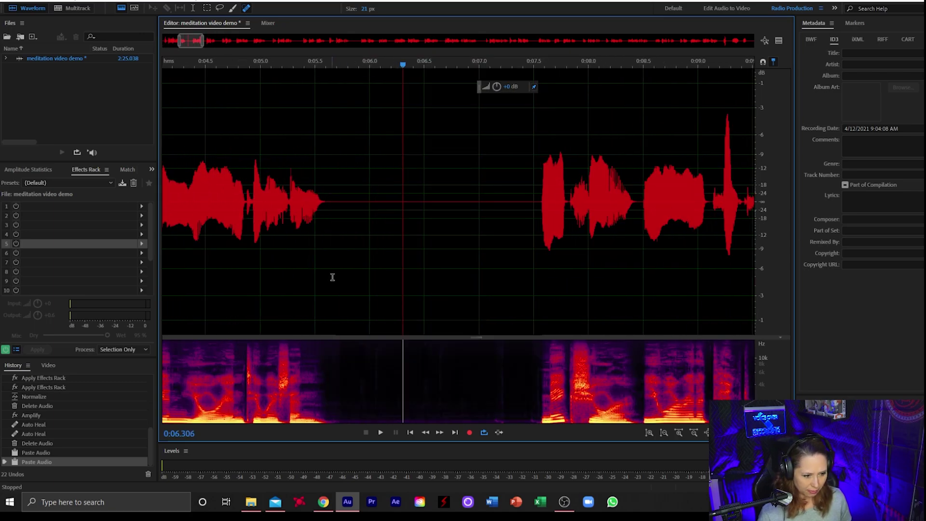
drag(337, 277, 540, 273)
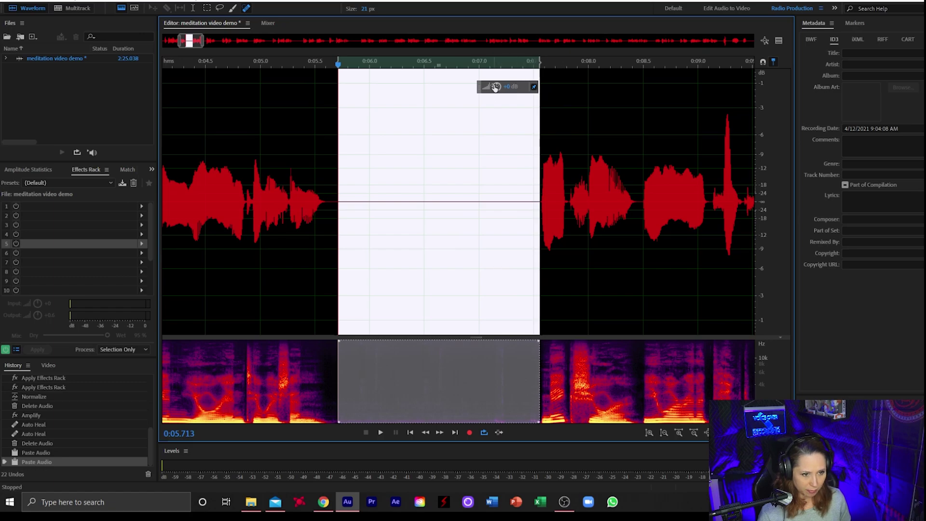
drag(460, 97, 461, 97)
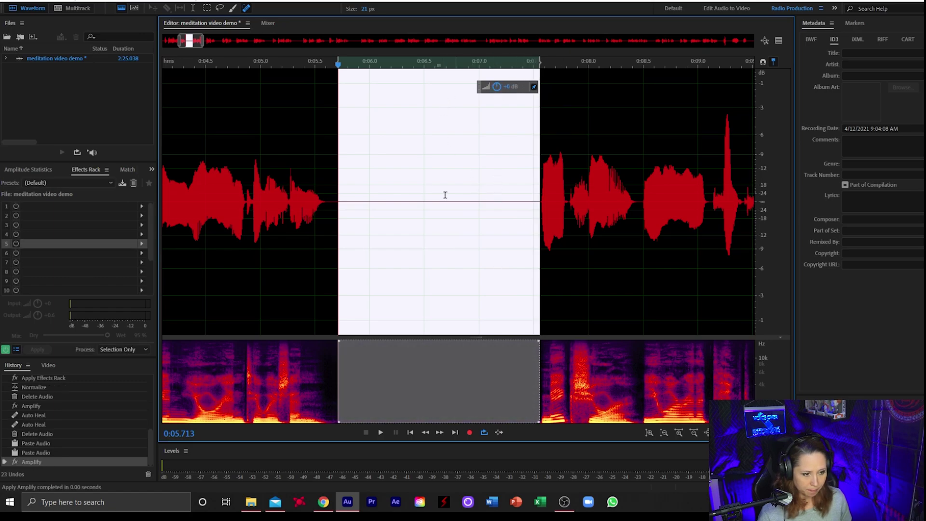
right_click(428, 192)
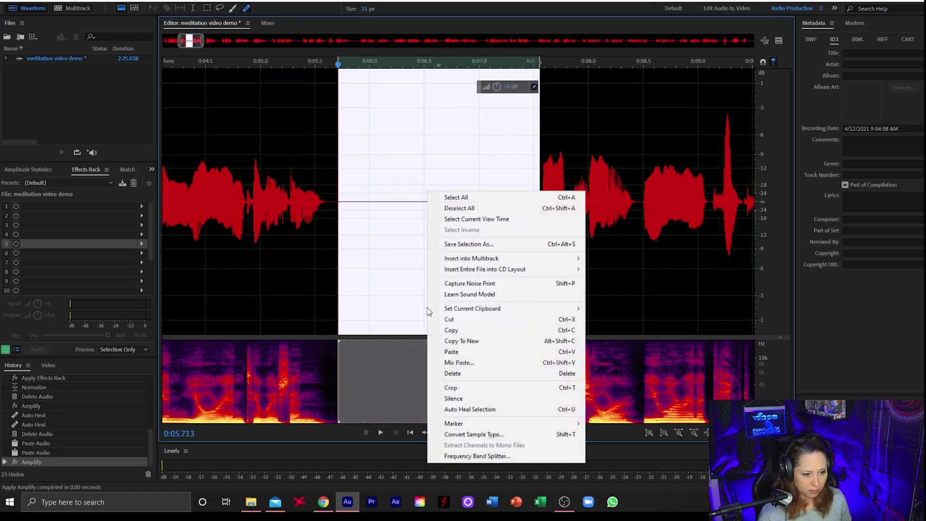
click(449, 330)
click(458, 229)
Play from about 0:07.4 and auto-heal the noises in the spectrogram at about 0:13.0 and 0:13.1 with vertical Spot Healing Brush strokes.
scroll(458, 229, down, 3)
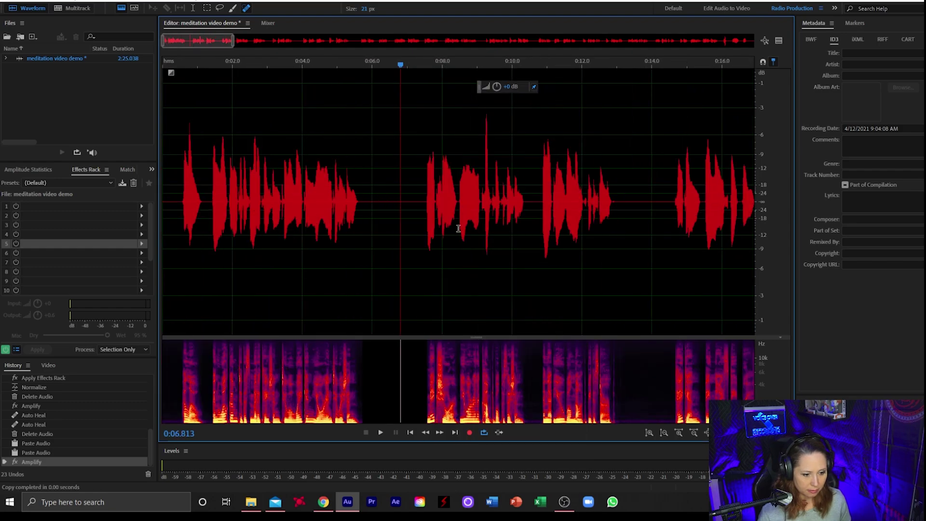
click(420, 199)
key(space)
scroll(455, 233, down, 3)
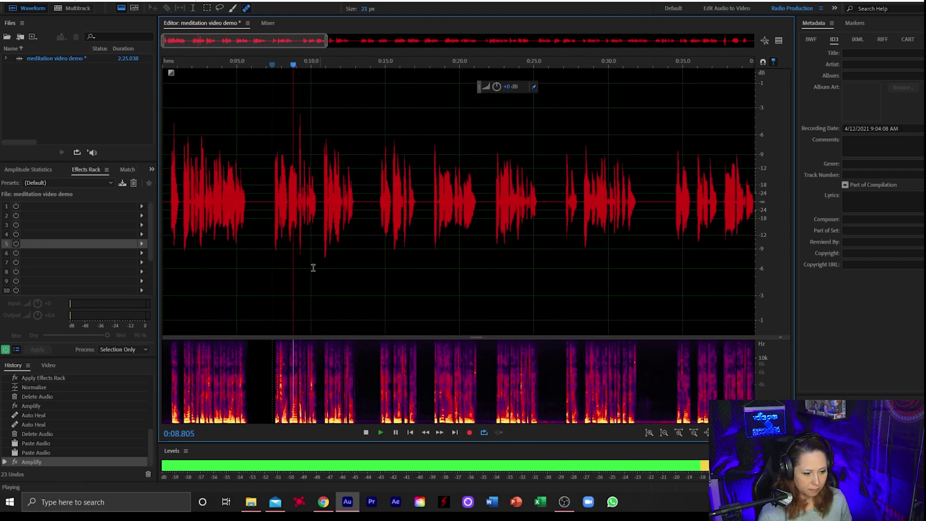
scroll(319, 289, up, 5)
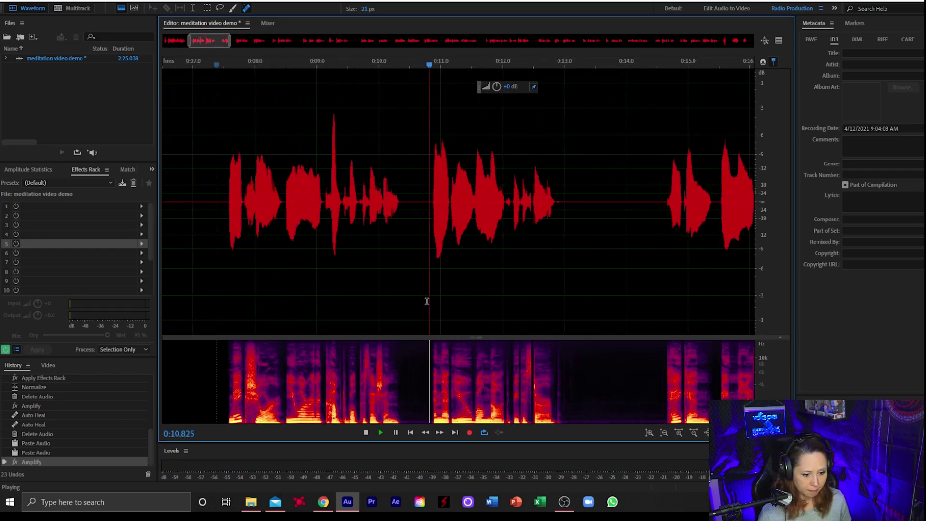
scroll(427, 301, down, 1)
scroll(573, 286, up, 3)
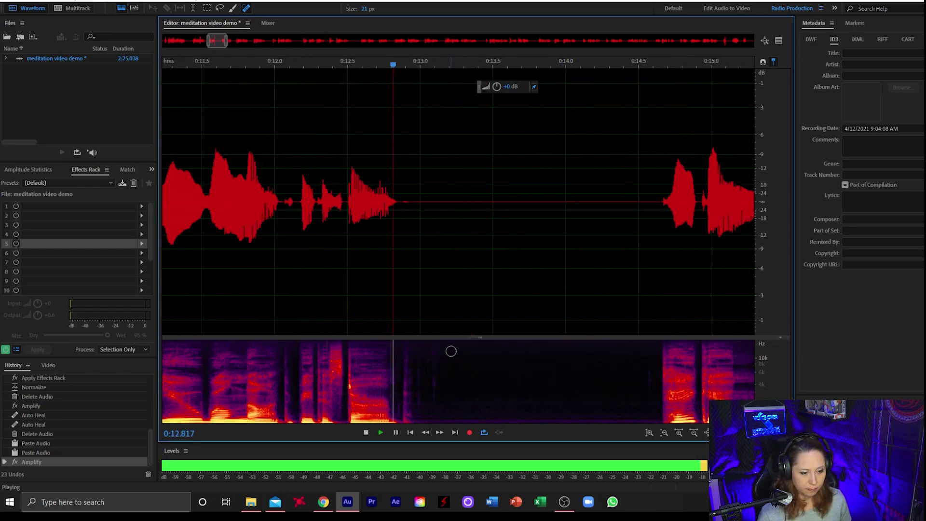
drag(433, 344, 432, 402)
drag(421, 342, 420, 403)
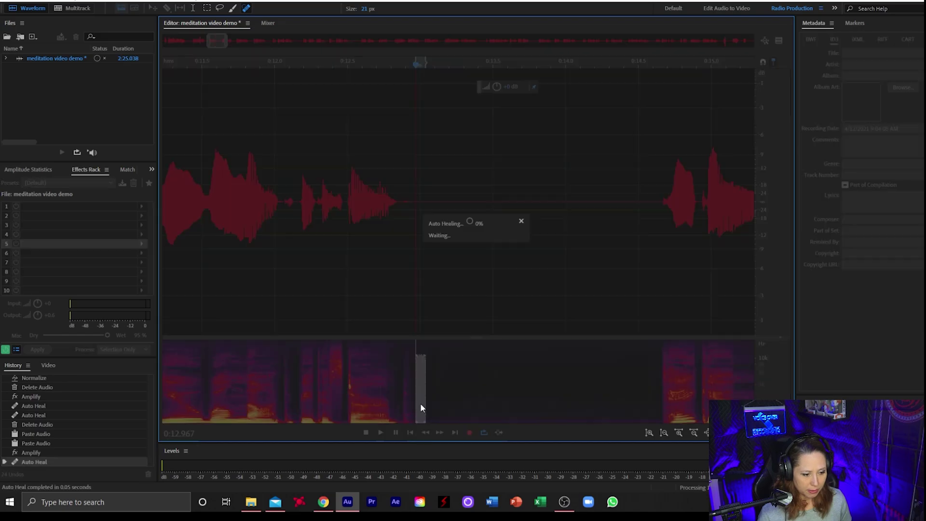
Play from about 0:14.3 and auto-heal the noise inside the phrase at about 0:18.8 with repeated Spot Healing Brush strokes.
key(space)
scroll(505, 277, down, 2)
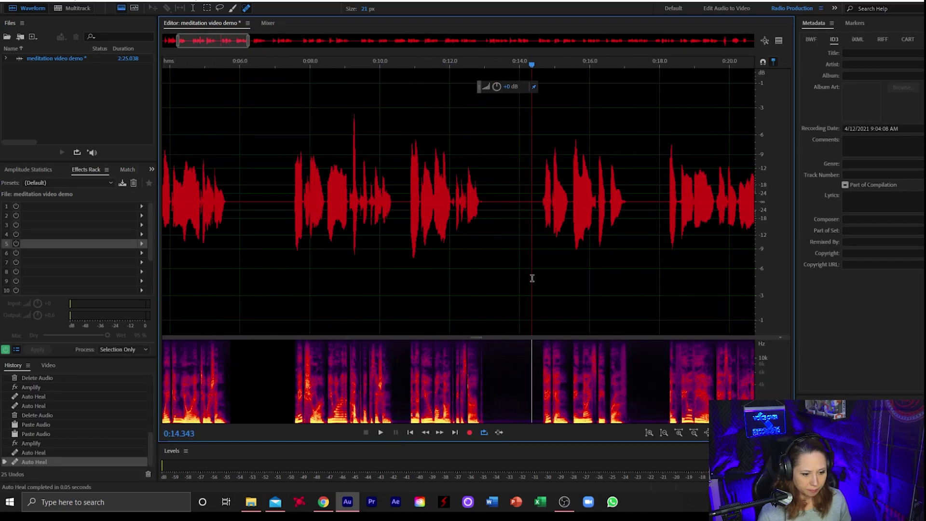
scroll(432, 291, down, 4)
scroll(304, 285, up, 5)
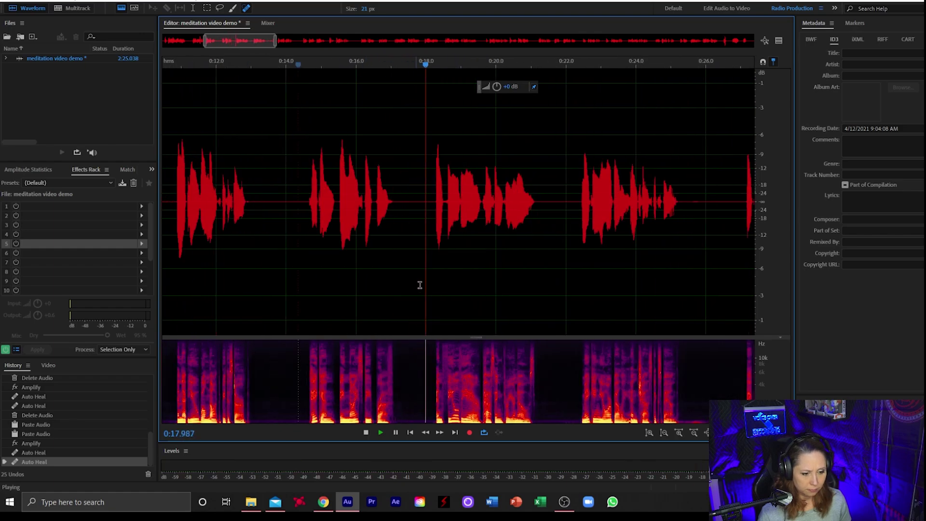
scroll(504, 293, up, 4)
key(space)
scroll(342, 376, up, 5)
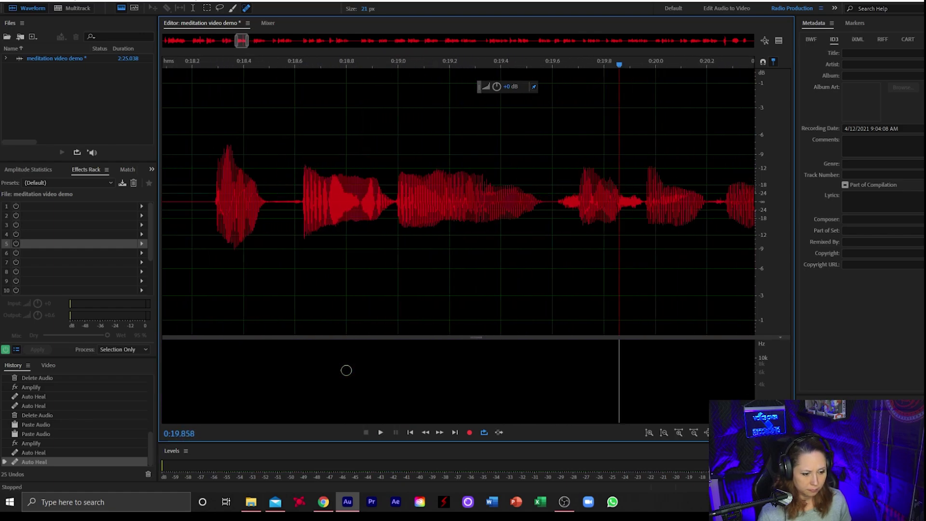
drag(322, 341, 321, 423)
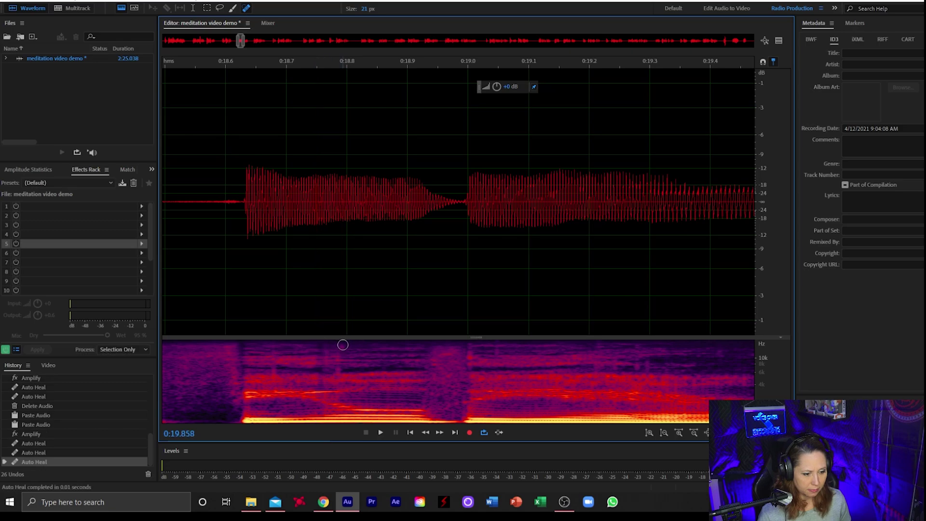
drag(335, 344, 335, 421)
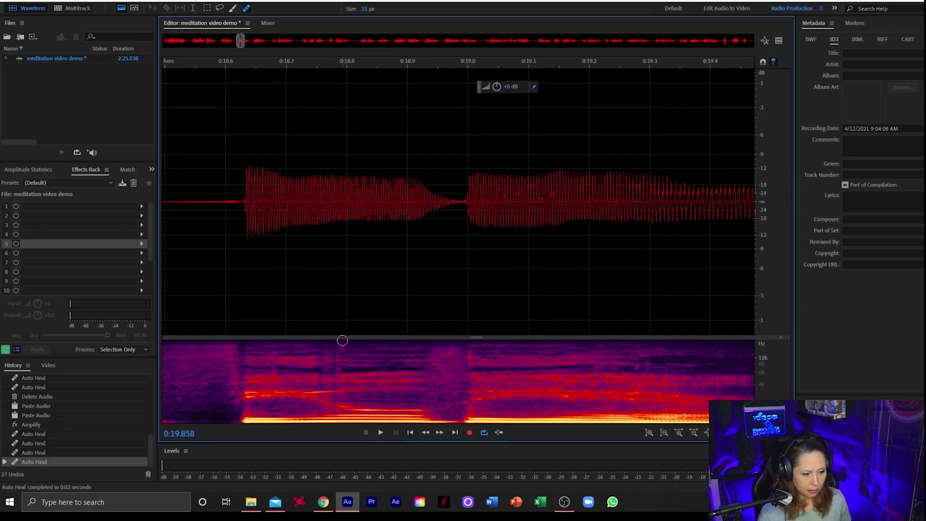
drag(342, 359, 337, 346)
scroll(337, 308, down, 5)
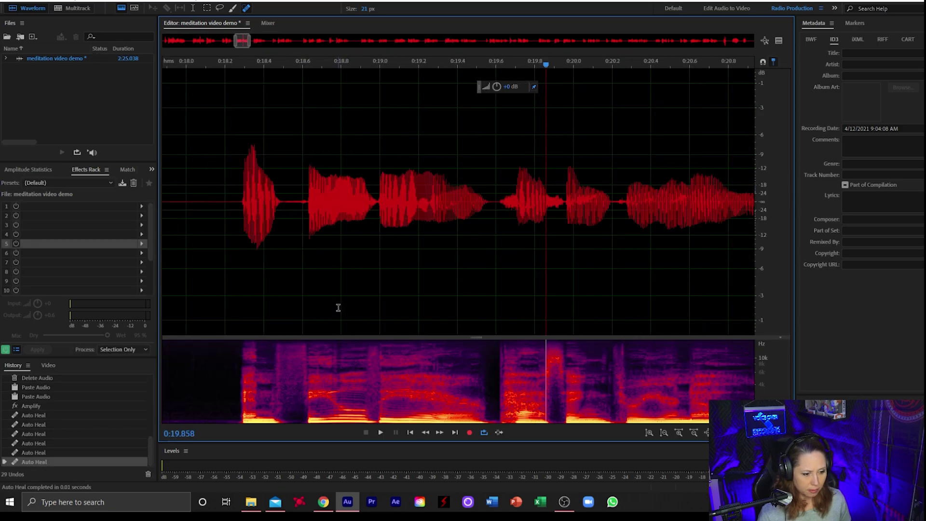
Play from about 0:18.1 and replace the pause from about 0:24.4 to 0:26.3 with the copied silence, pasting it again at about 0:25.0.
click(286, 296)
key(space)
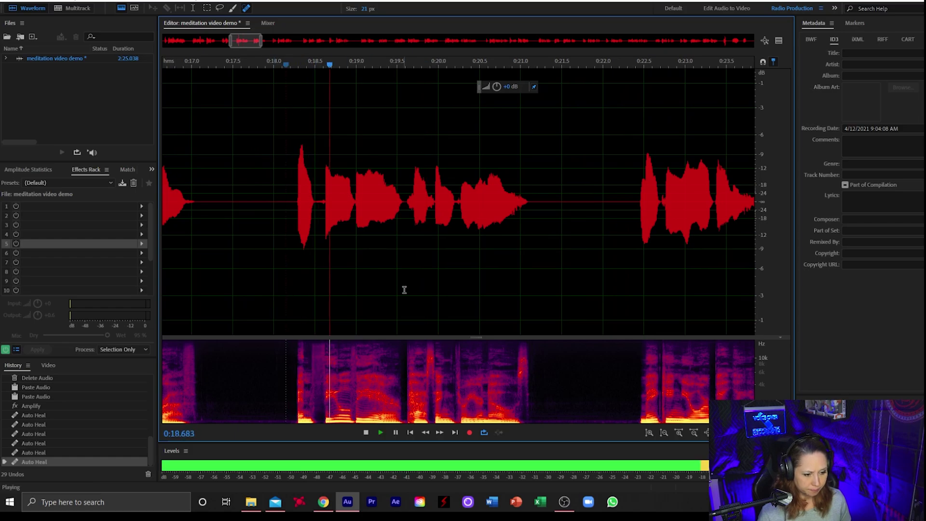
scroll(471, 348, down, 5)
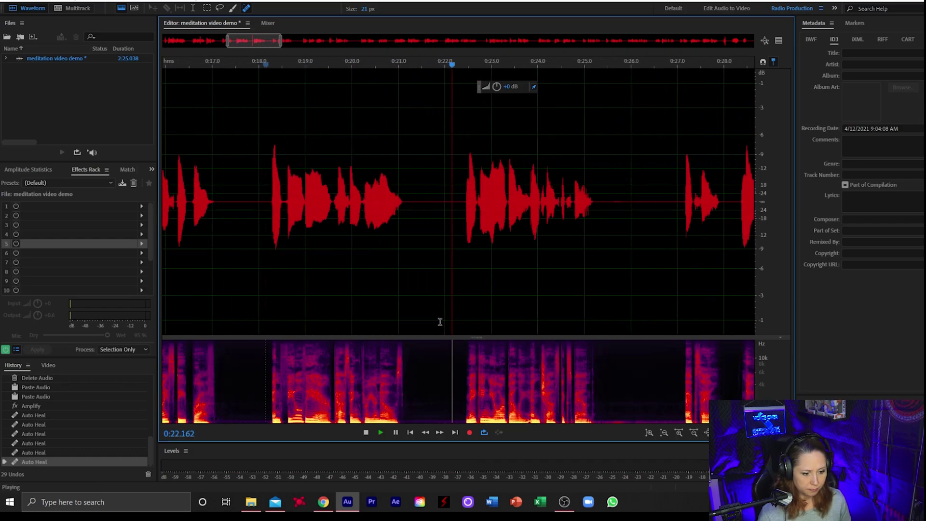
scroll(439, 321, up, 3)
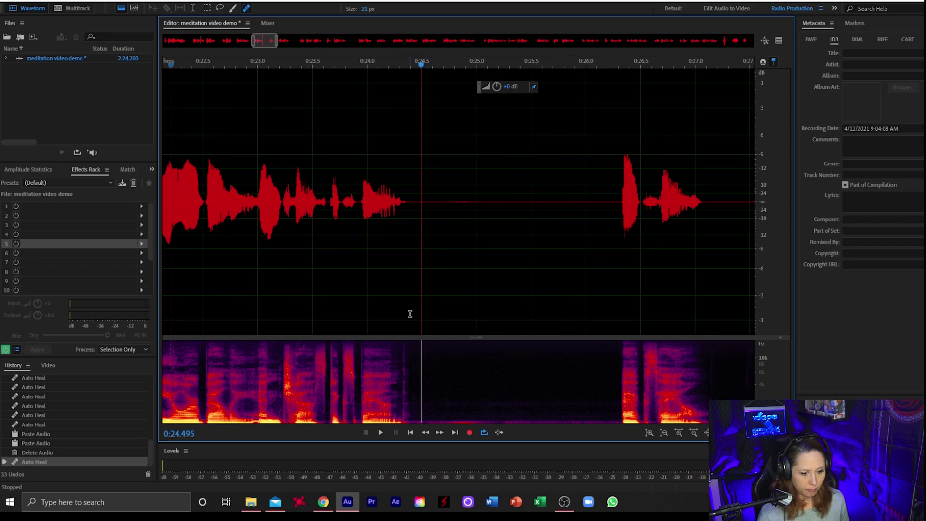
drag(410, 315, 620, 315)
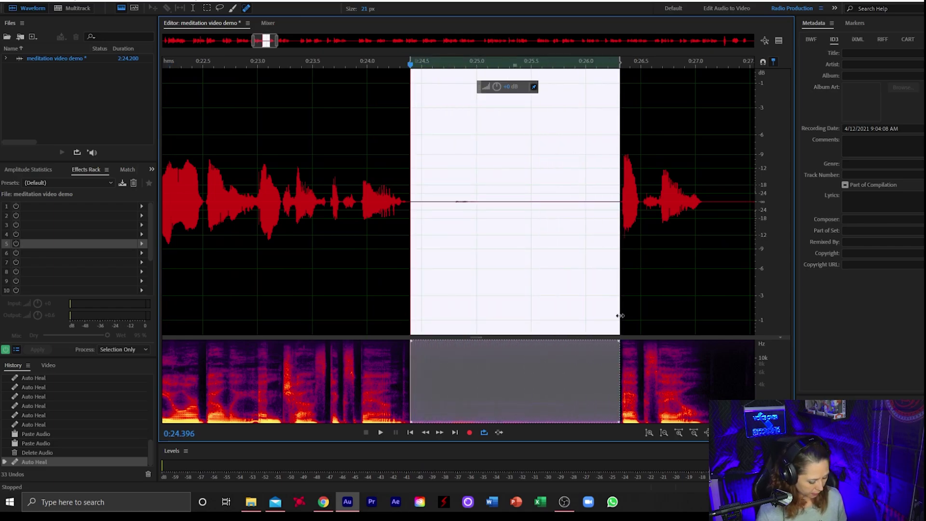
key(ctrl+v)
click(481, 258)
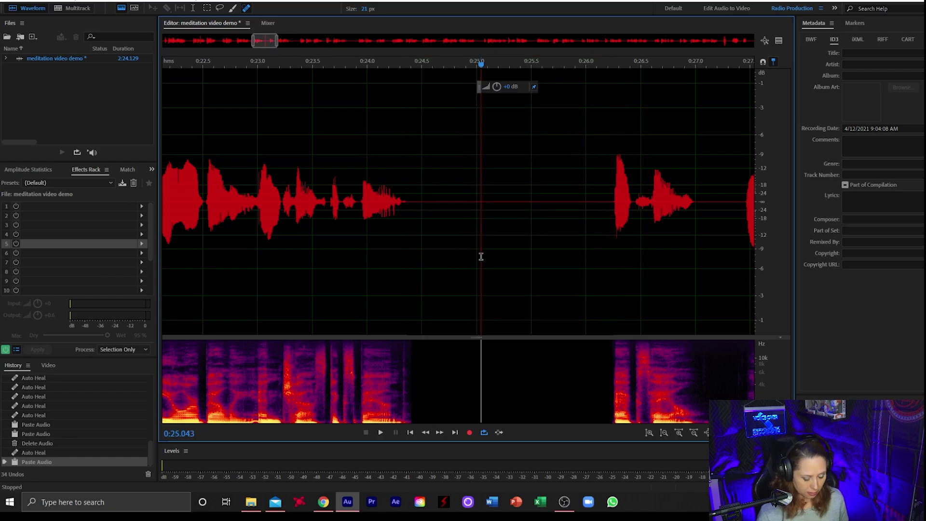
key(ctrl+v)
scroll(451, 244, down, 3)
click(502, 243)
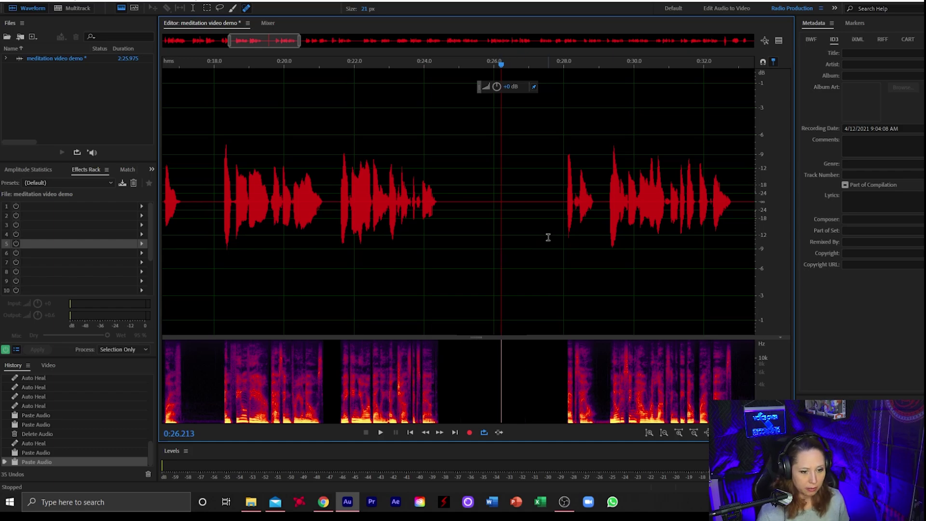
Play from about 0:27.5 and replace the pause from about 0:32.8 to 0:35.5 with three pasted copies of the silence.
scroll(383, 308, down, 3)
scroll(546, 276, up, 4)
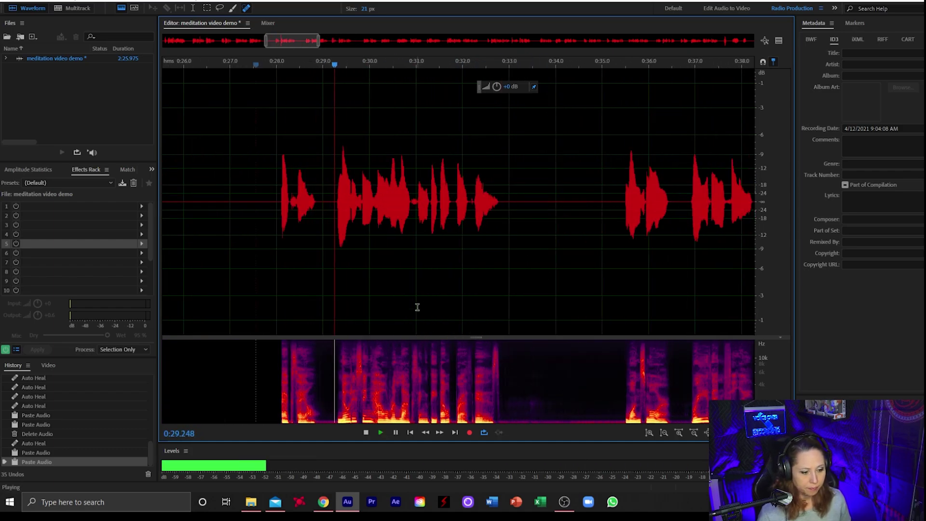
scroll(475, 331, down, 3)
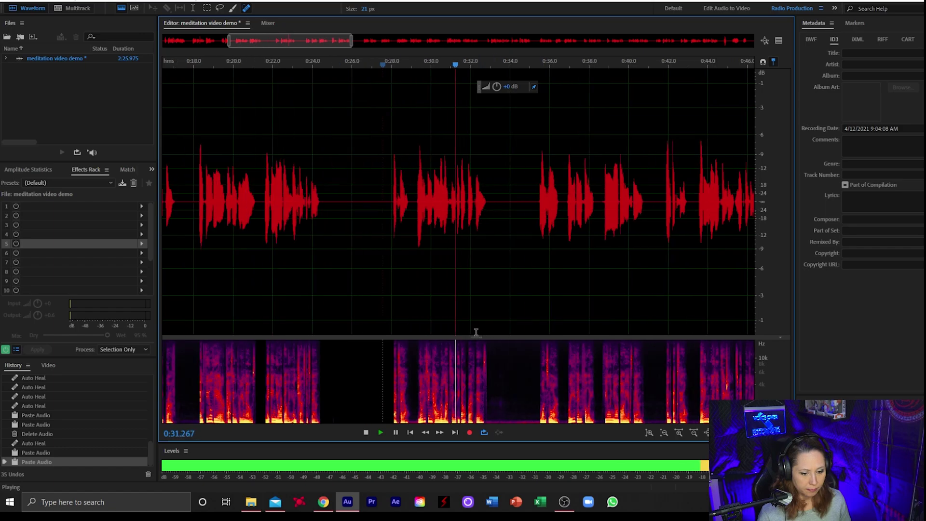
scroll(523, 320, up, 6)
key(space)
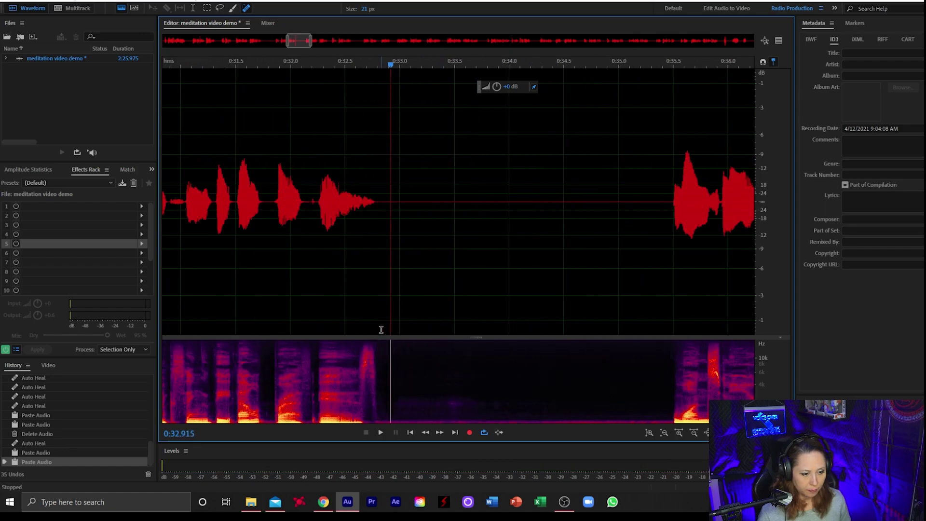
drag(381, 331, 671, 331)
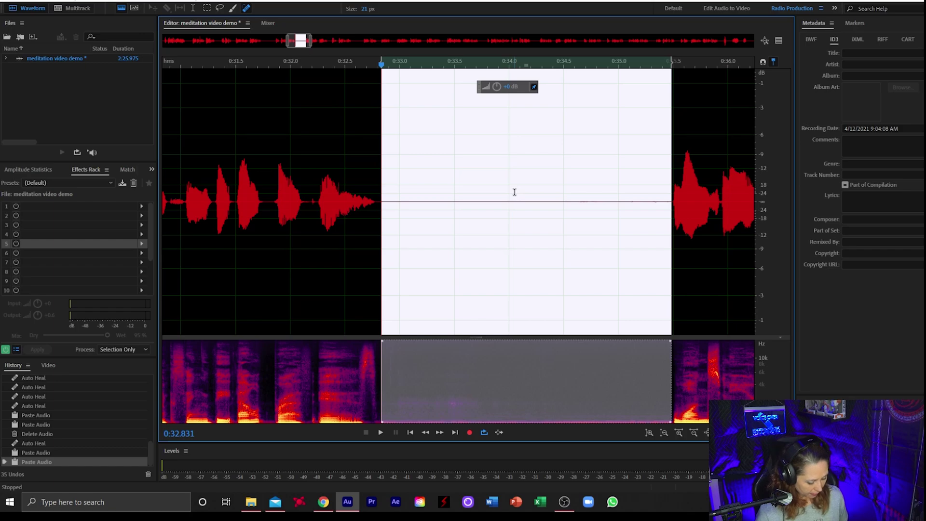
key(ctrl+v)
click(435, 192)
key(ctrl+v)
click(459, 192)
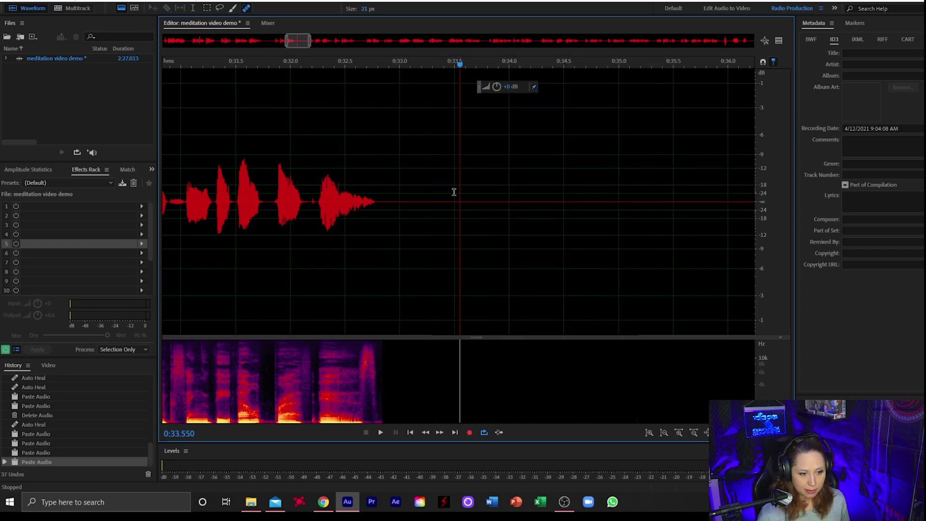
key(ctrl+v)
scroll(422, 198, down, 5)
click(447, 212)
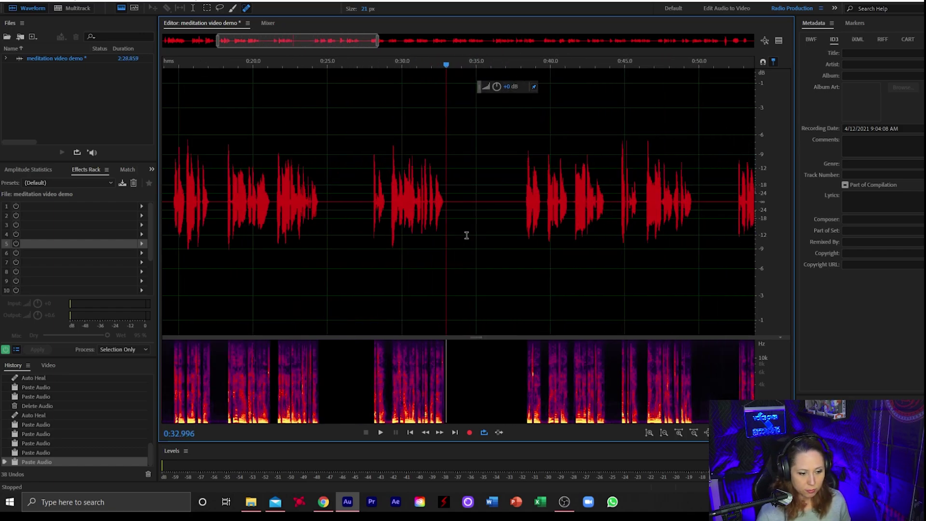
Play the phrase following the lengthened pause and auto-heal the noise in the spectrogram at about 0:40.2.
scroll(522, 218, up, 3)
key(space)
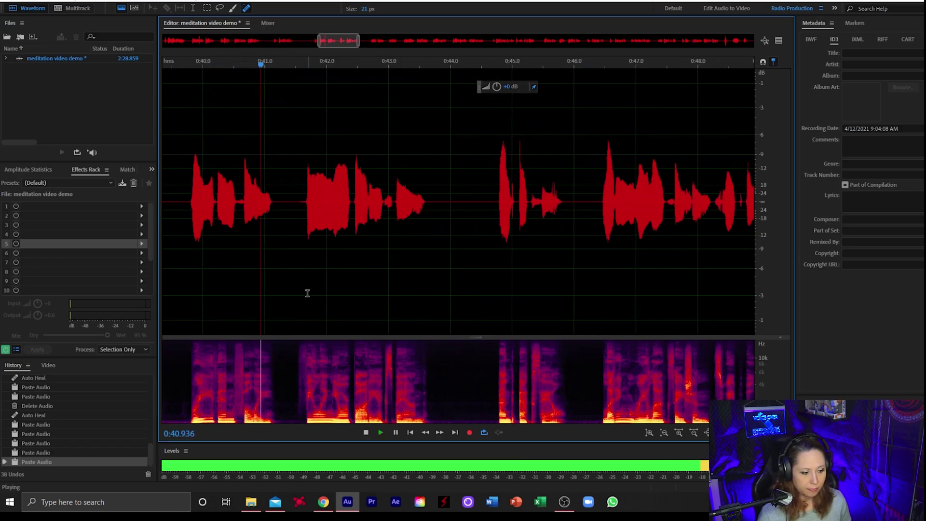
key(space)
scroll(309, 357, up, 4)
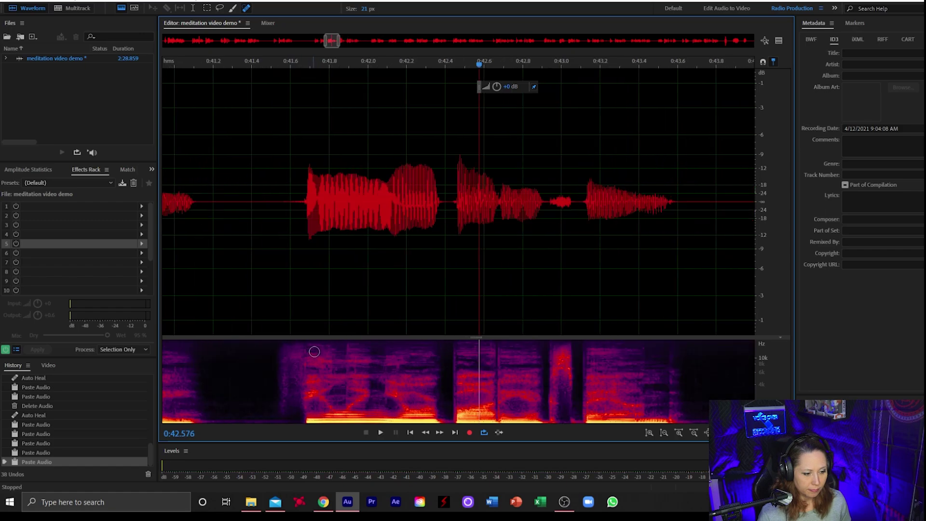
scroll(357, 340, down, 3)
scroll(200, 355, up, 1)
scroll(199, 355, up, 2)
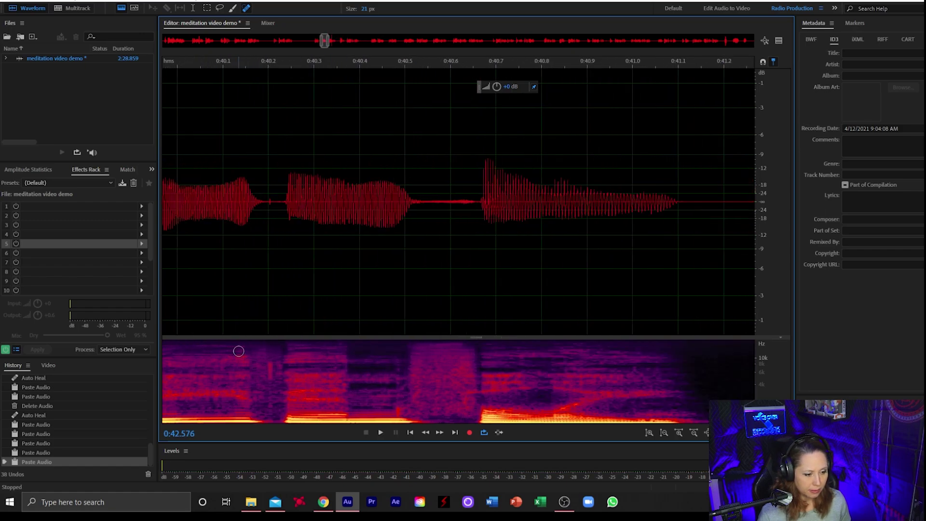
click(271, 357)
Auto-heal the noises between about 0:41.7 and 0:41.8 in the spectrogram with several Spot Healing Brush strokes.
scroll(432, 325, down, 2)
scroll(433, 348, up, 2)
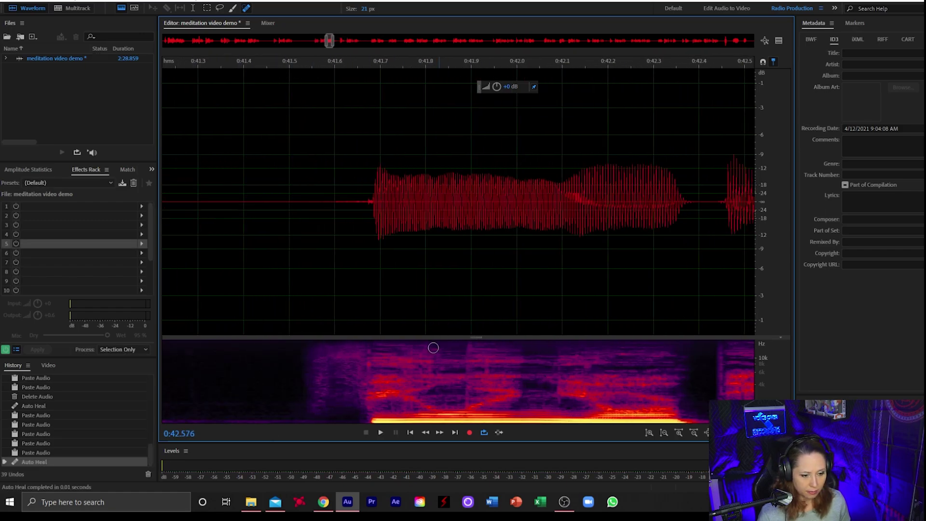
click(367, 353)
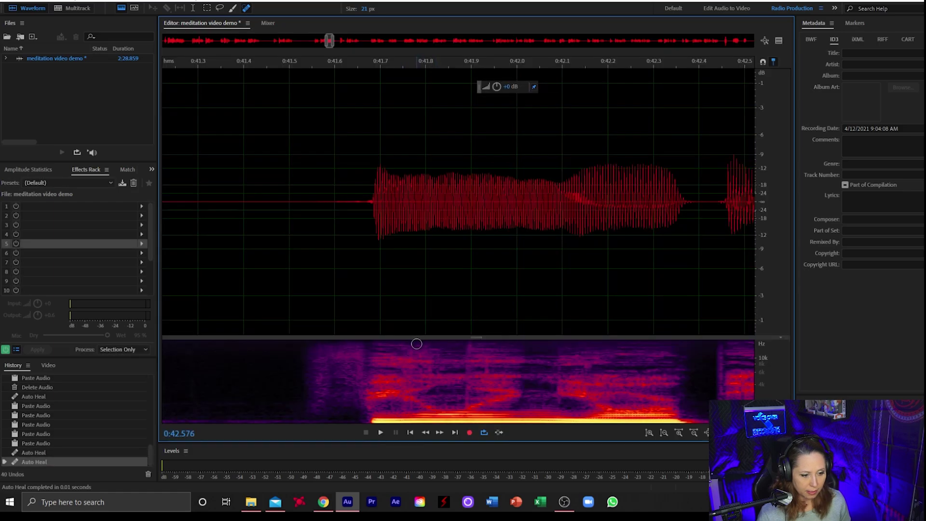
click(412, 343)
drag(403, 356, 425, 415)
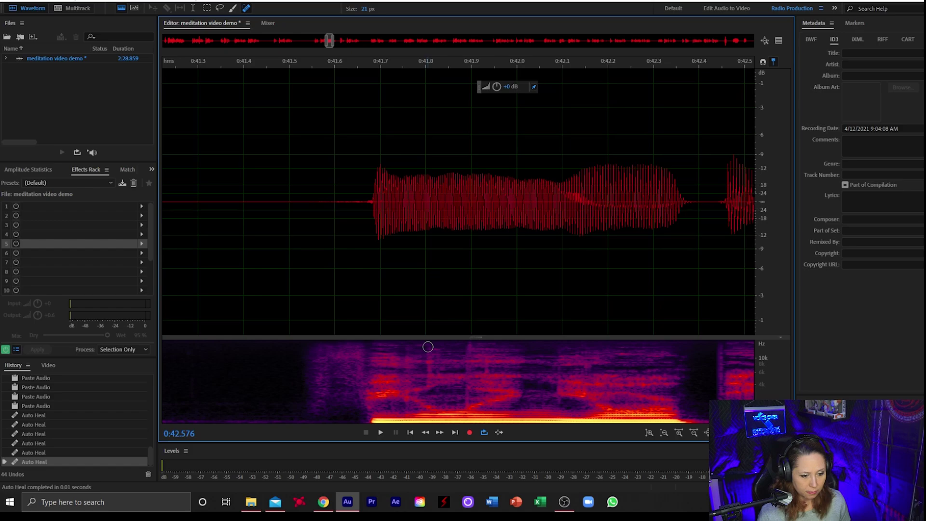
drag(433, 343, 433, 417)
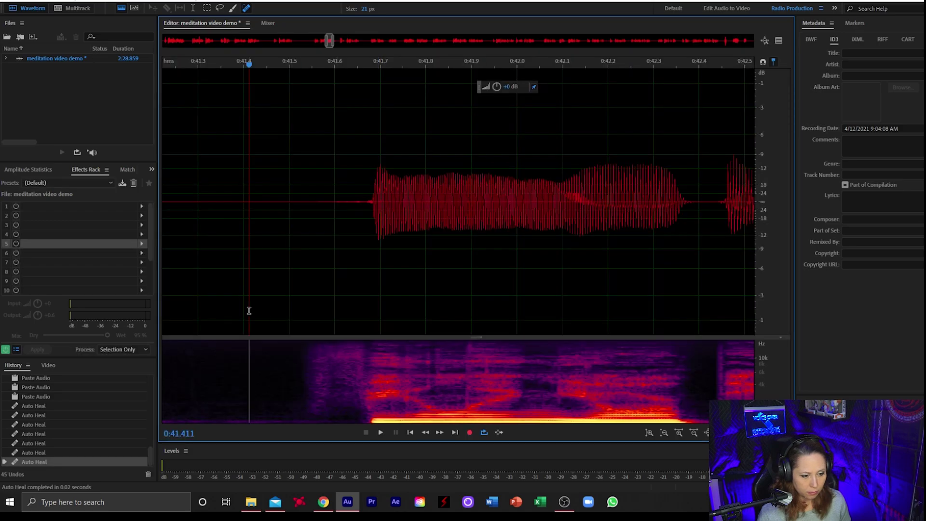
Replay from about 0:41.4 and auto-heal the remaining noises at about 0:41.8 and 0:41.9 with vertical Spot Healing Brush strokes.
key(space)
scroll(249, 311, down, 3)
key(space)
scroll(319, 355, up, 3)
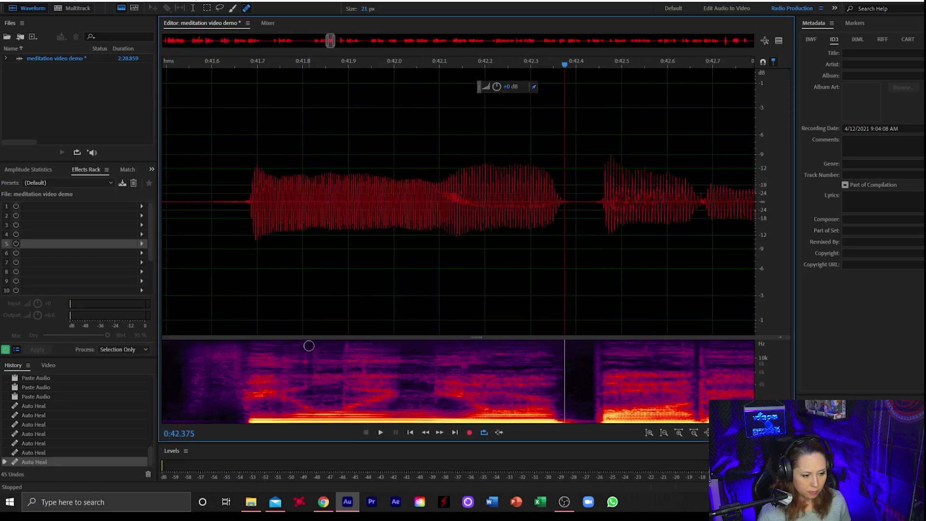
drag(305, 343, 305, 416)
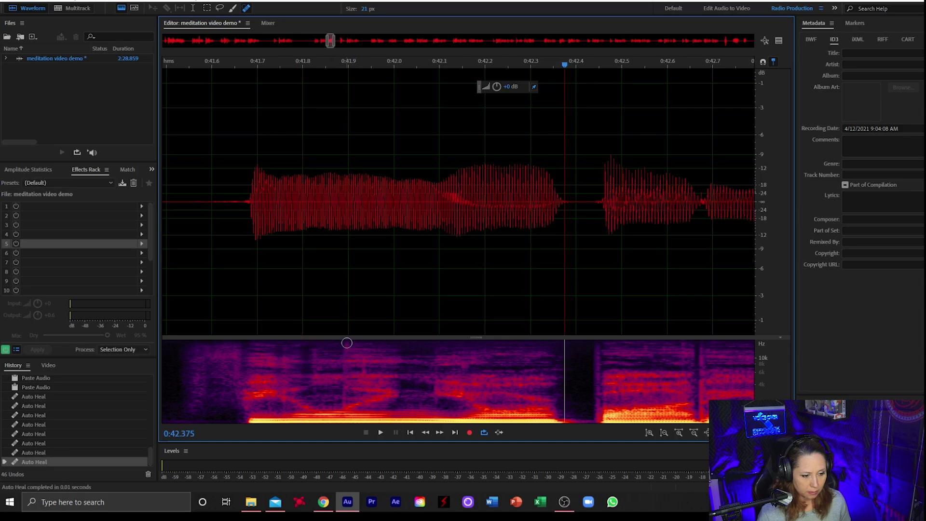
mouse_move(347, 343)
mouse_down()
mouse_move(347, 420)
mouse_move(363, 418)
mouse_up()
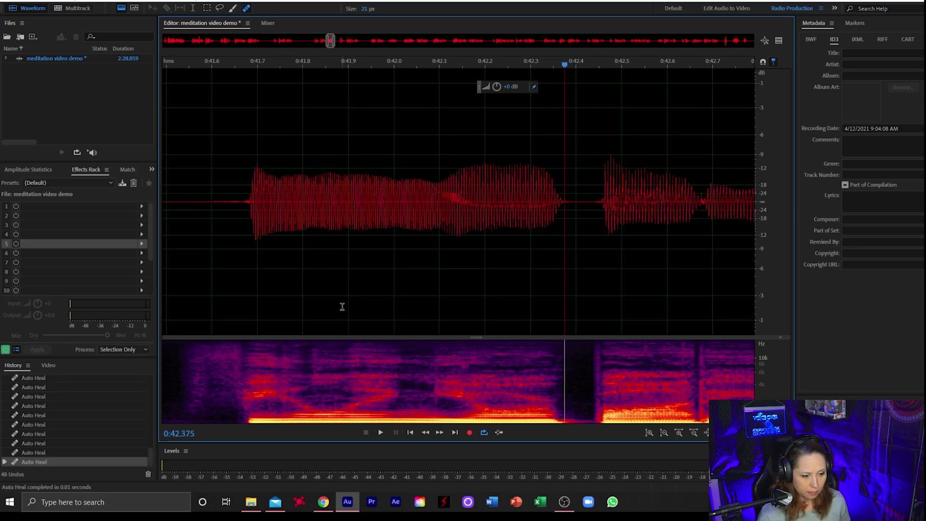
Play from about 0:41.3 and replace the pause from about 0:43.7 to 0:44.8 with the copied silence, pasting it again at about 0:44.4.
scroll(342, 307, down, 3)
click(253, 290)
key(space)
scroll(385, 342, down, 3)
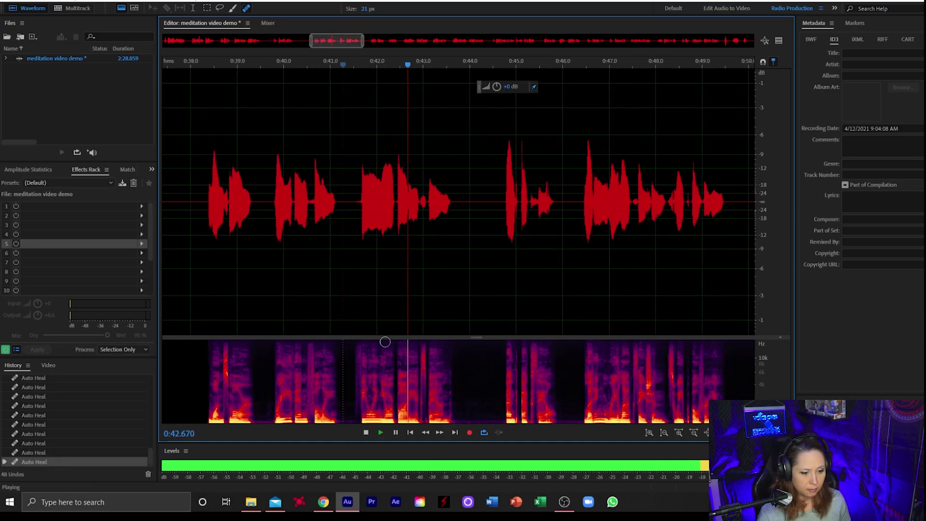
scroll(367, 338, up, 4)
key(space)
drag(364, 319, 524, 320)
key(ctrl+v)
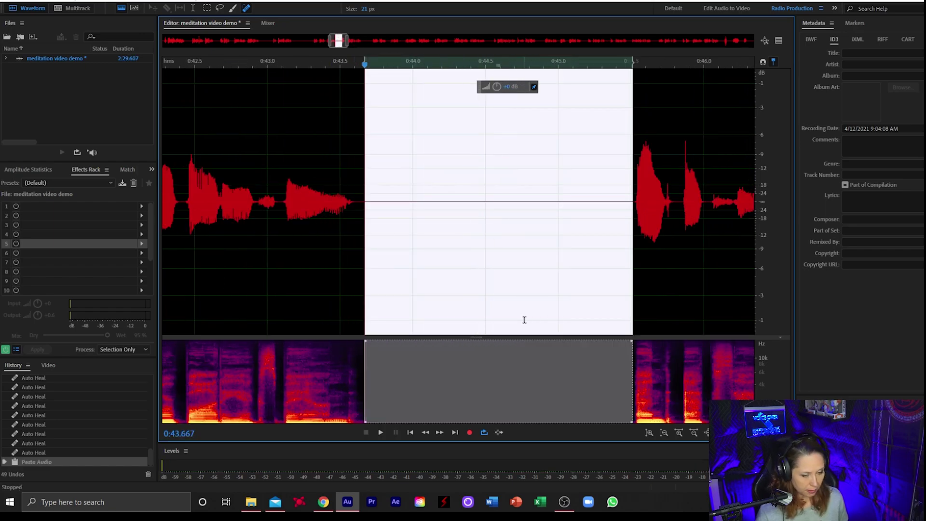
click(467, 283)
key(ctrl+v)
scroll(537, 271, down, 4)
Play the phrases from about 0:47.3 and review the length of the pause from about 0:43.9 to 0:47.3.
click(543, 256)
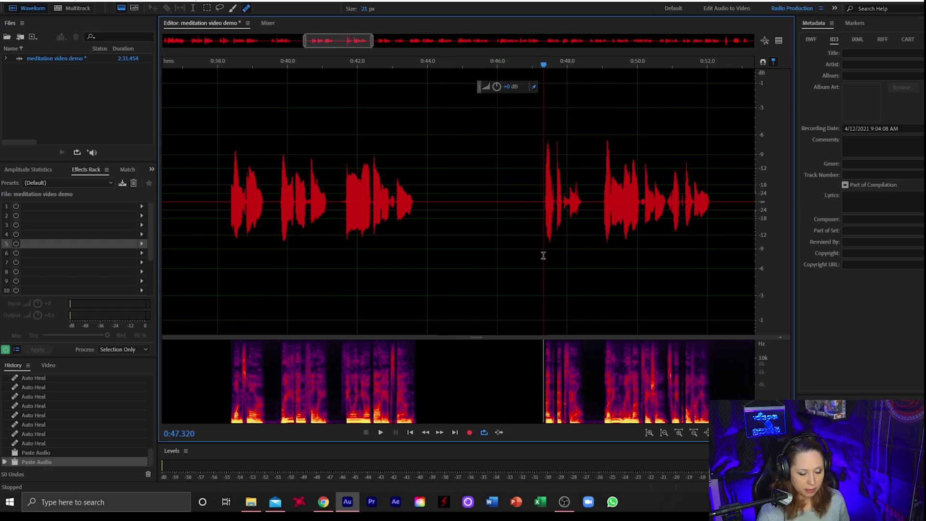
key(space)
scroll(515, 275, down, 2)
scroll(523, 269, up, 2)
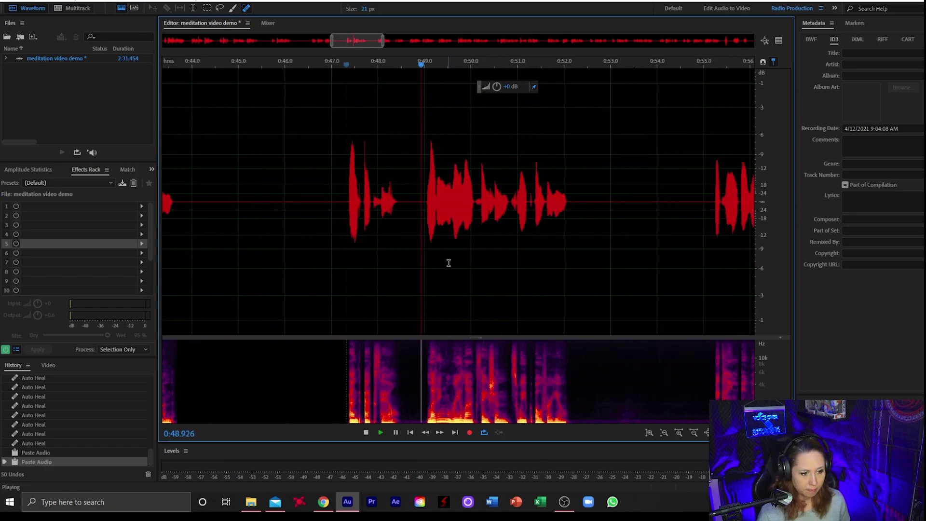
scroll(434, 273, down, 3)
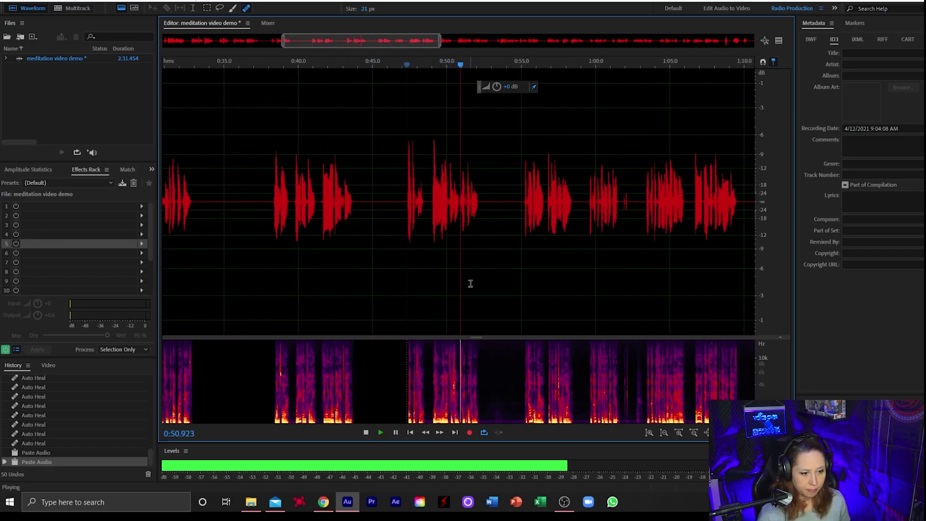
scroll(360, 308, up, 3)
key(space)
click(315, 292)
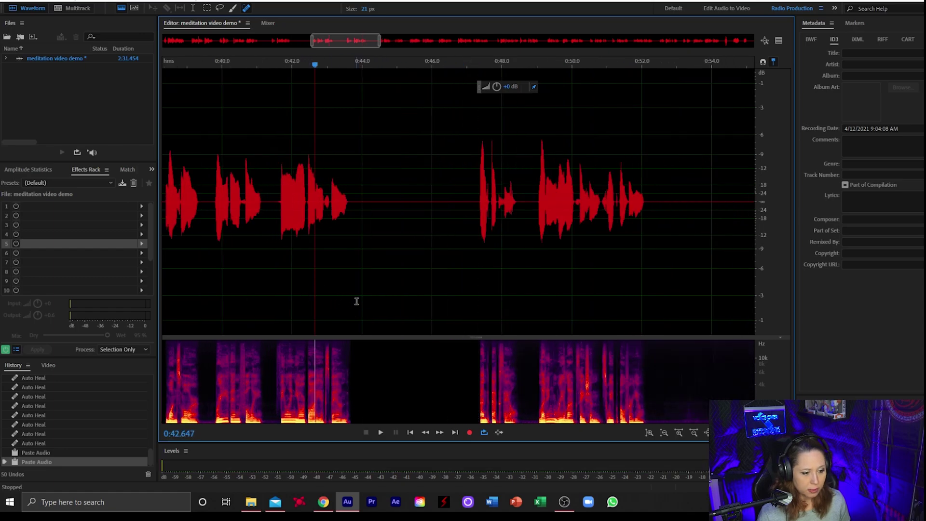
drag(363, 307, 479, 314)
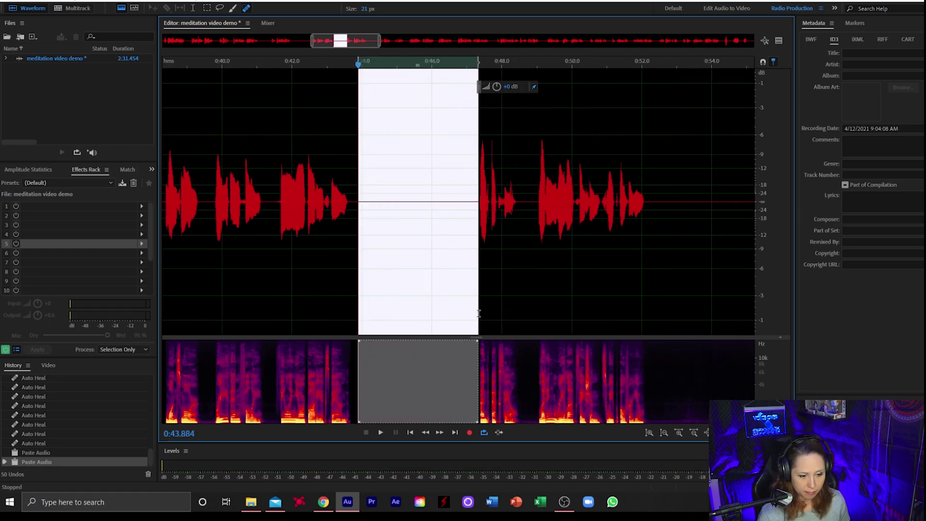
click(410, 287)
Play from about 0:47.2 and replace the pause from about 0:52.2 to 0:55.2 with three pasted copies of the silence.
key(space)
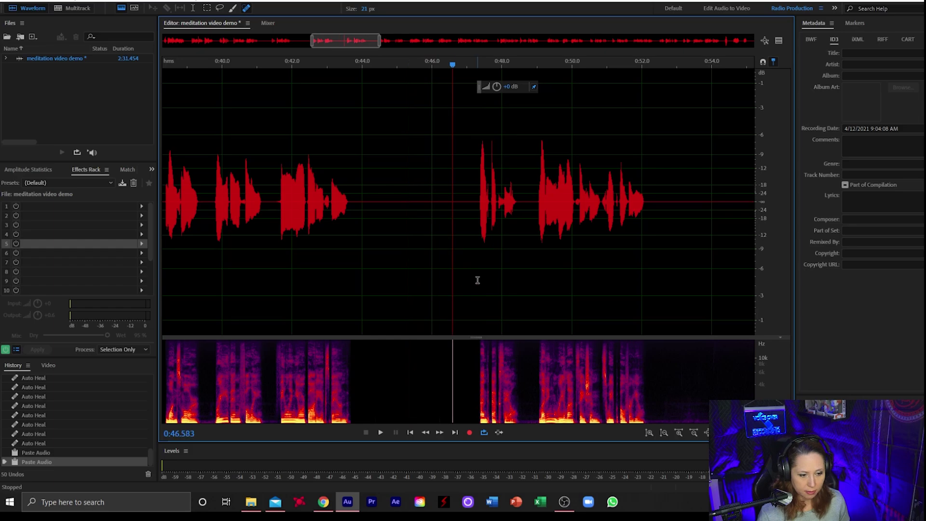
scroll(434, 287, down, 3)
scroll(434, 310, up, 6)
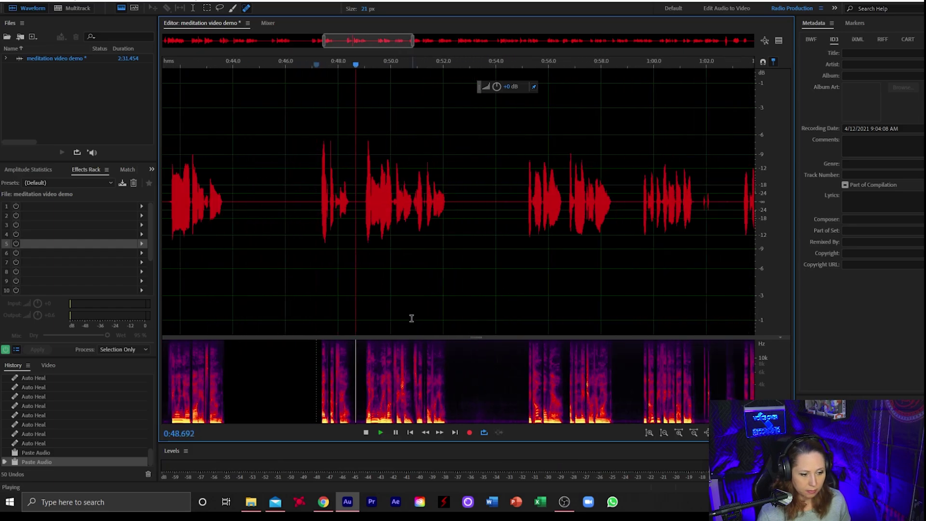
scroll(358, 340, down, 3)
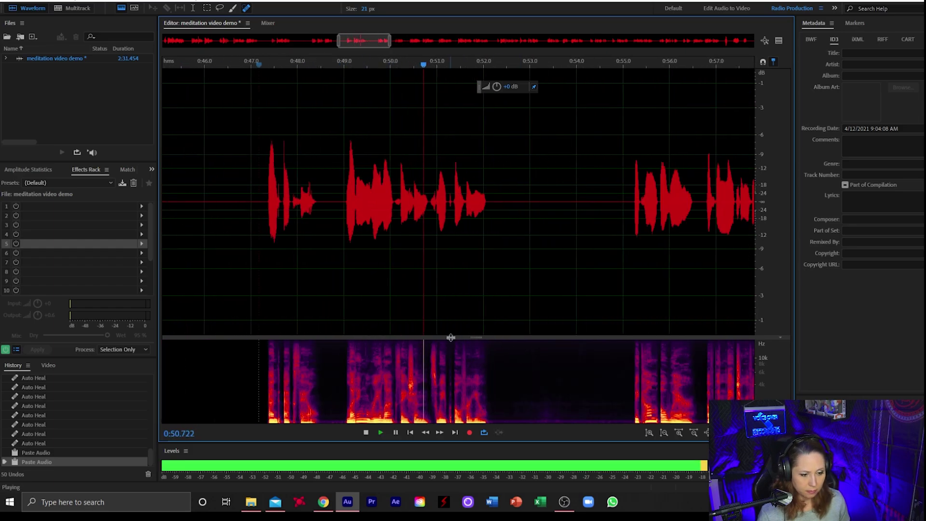
scroll(451, 337, up, 4)
scroll(394, 332, down, 5)
scroll(449, 328, up, 3)
key(space)
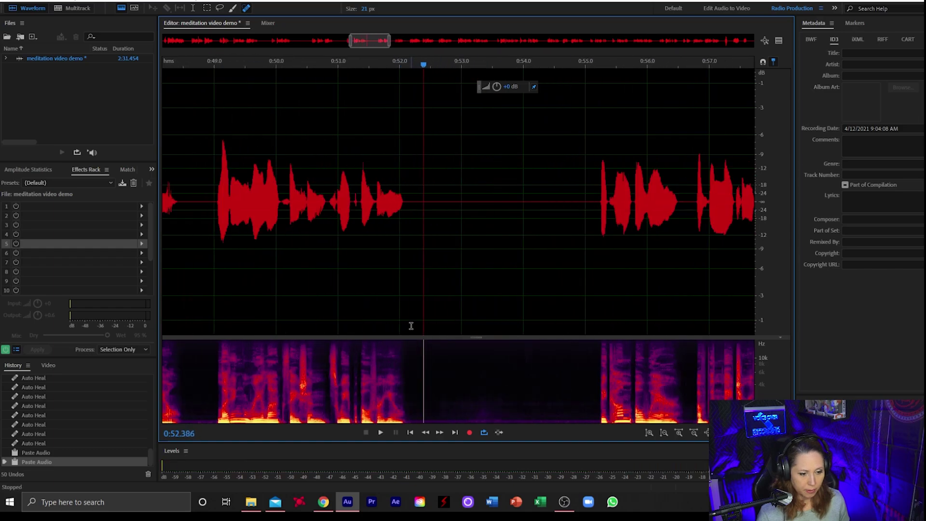
drag(411, 324, 599, 333)
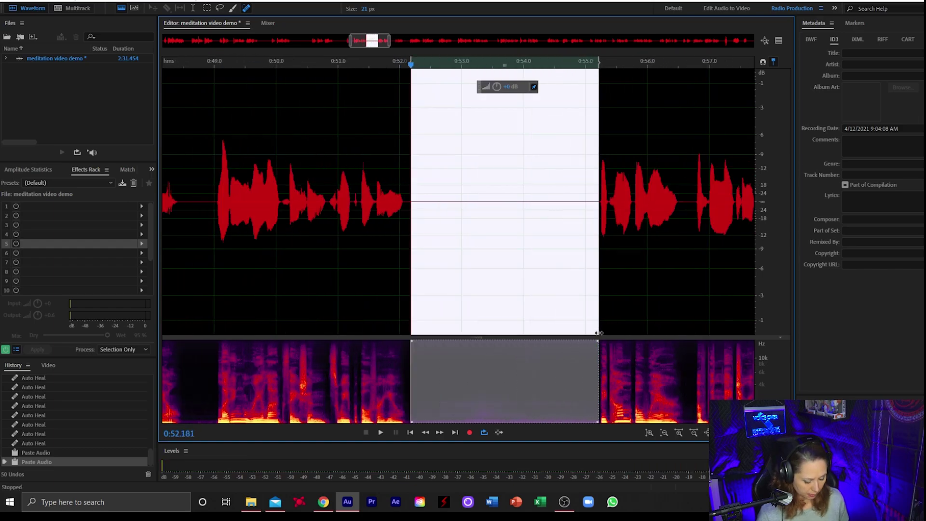
key(ctrl+v)
click(491, 283)
key(ctrl+v)
click(526, 275)
key(ctrl+v)
scroll(416, 284, down, 3)
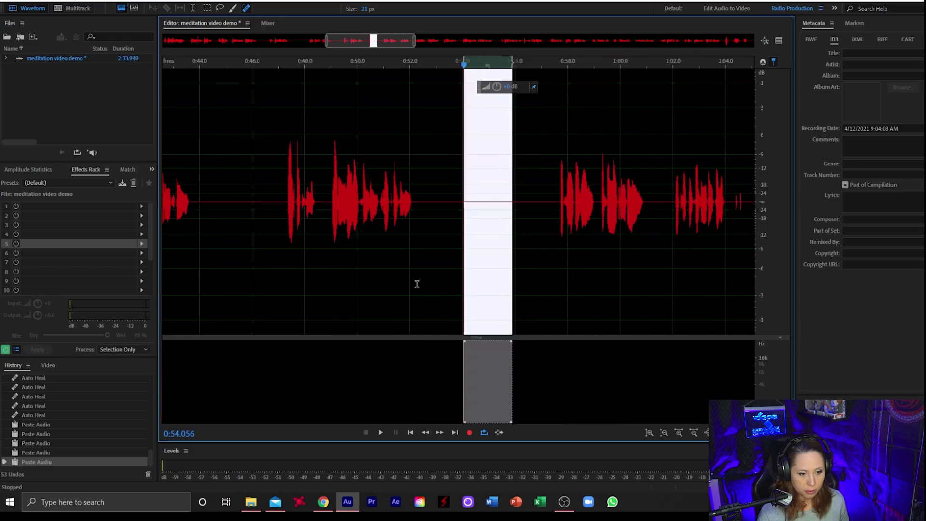
Play the phrases following the lengthened pause and select the small noises from about 1:04.2 to 1:04.9.
scroll(483, 285, down, 2)
click(531, 287)
key(space)
scroll(531, 297, up, 2)
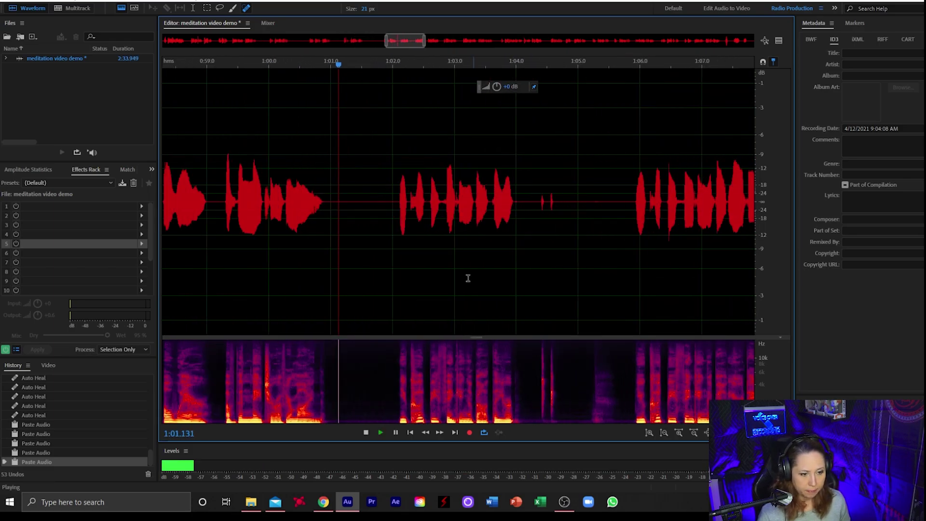
key(space)
drag(506, 287, 537, 287)
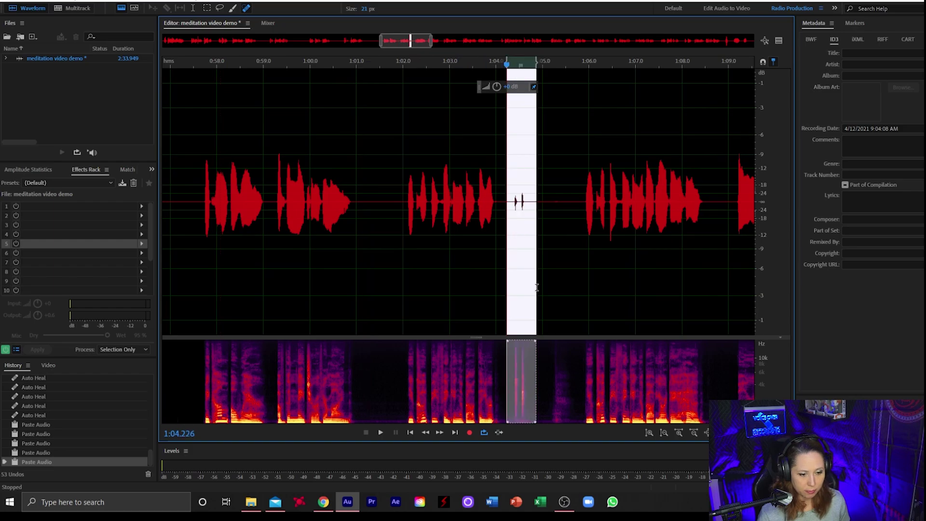
Compare the takes starting at about 1:02.0 and 1:05.8, and delete the audio from about 1:02.0 to 1:05.9.
click(409, 283)
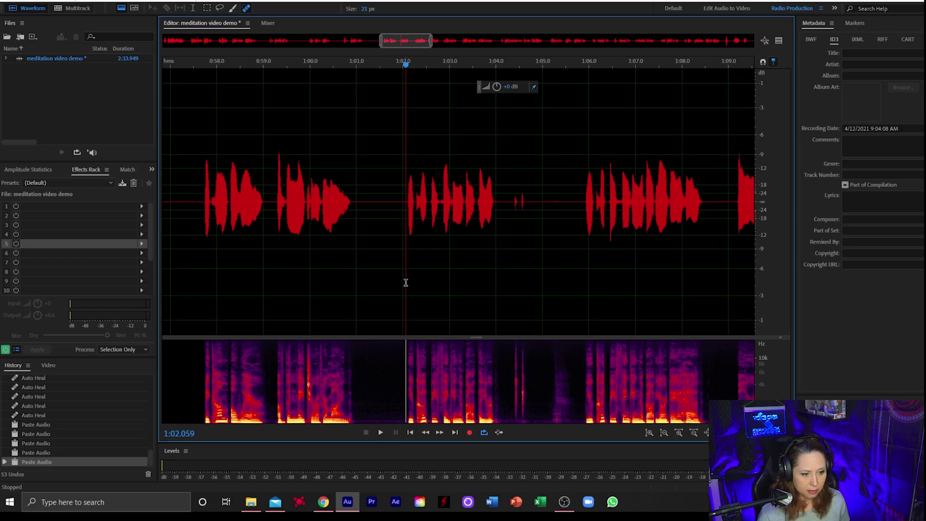
click(578, 273)
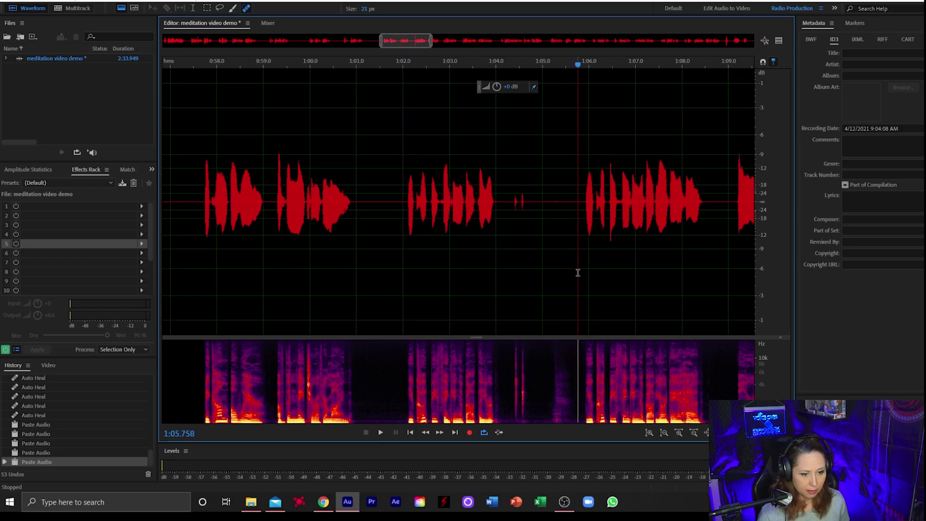
click(404, 271)
key(space)
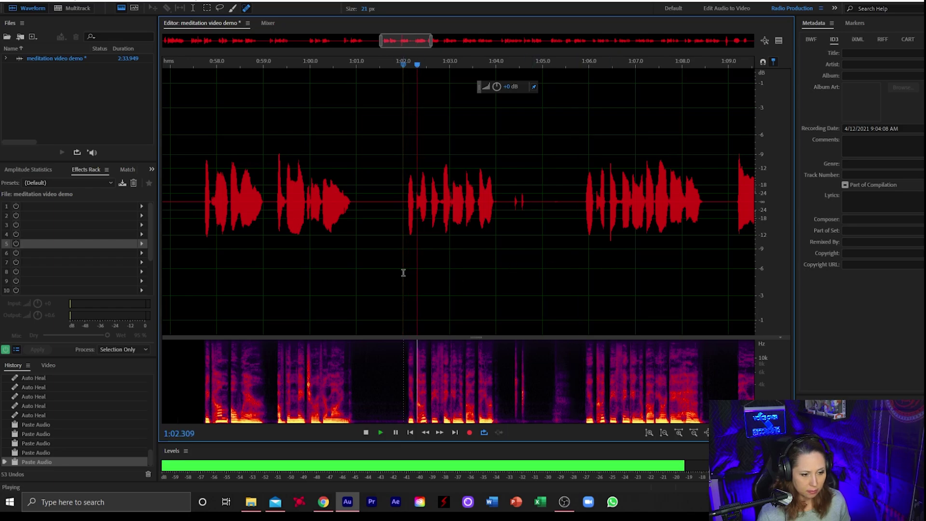
click(578, 256)
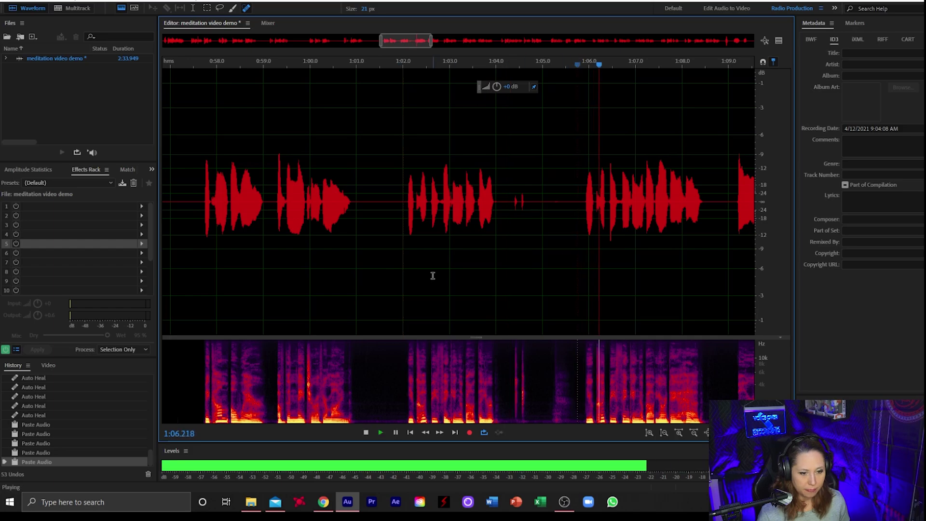
key(space)
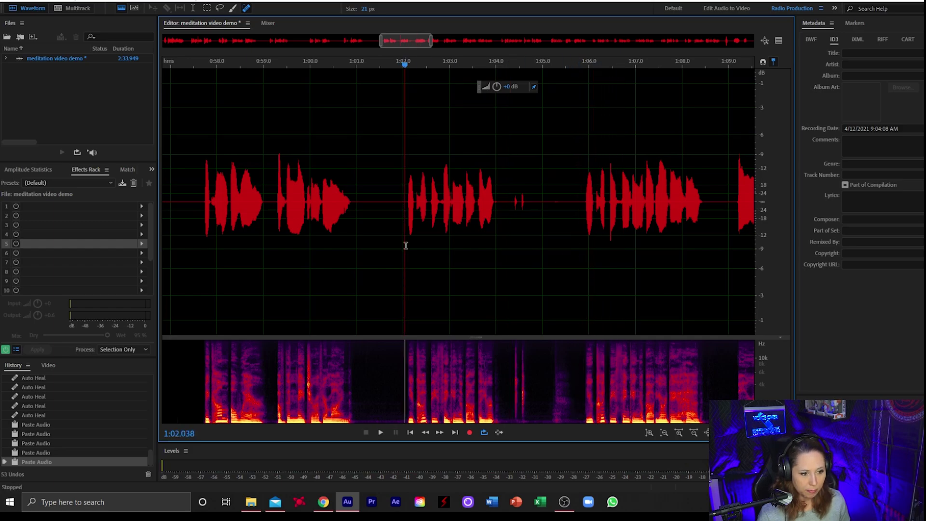
drag(405, 259, 584, 260)
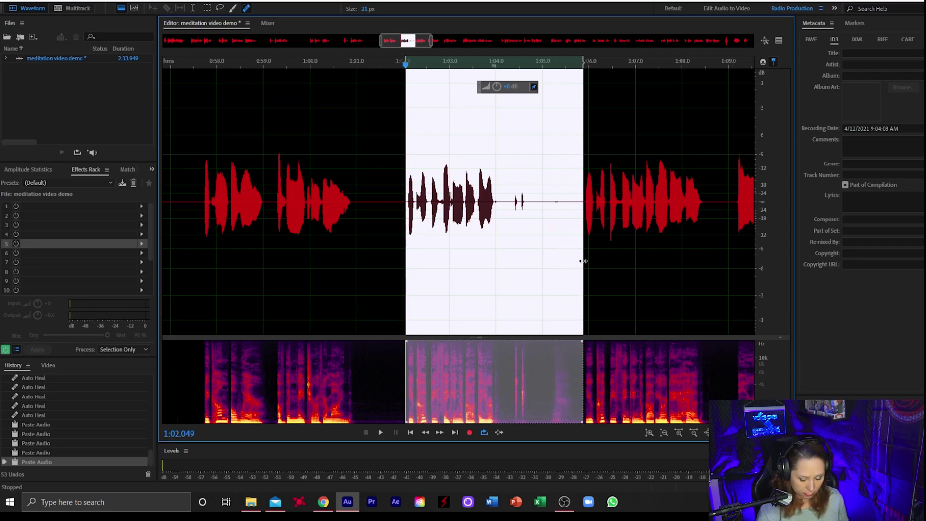
key(Delete)
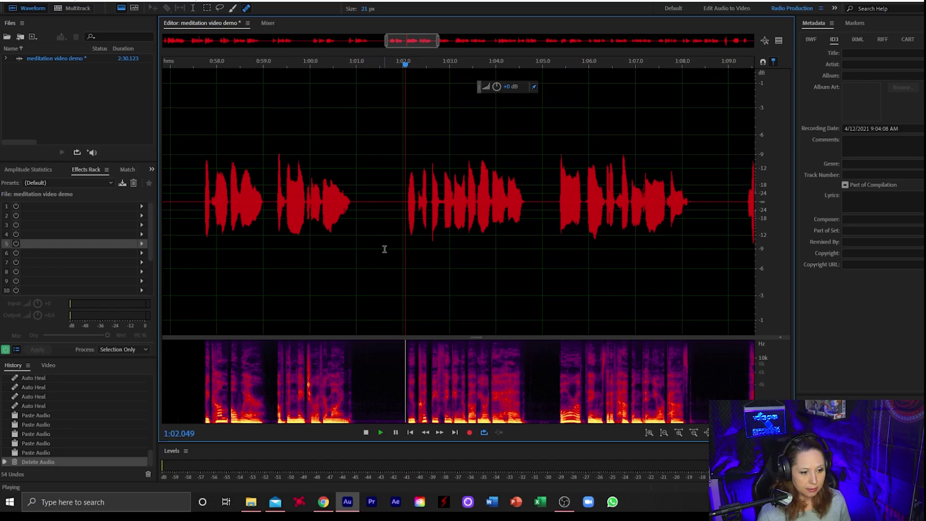
Play the phrases from about 1:02.0 and look over the waveform ahead for repeated takes.
scroll(385, 249, down, 3)
scroll(458, 270, up, 3)
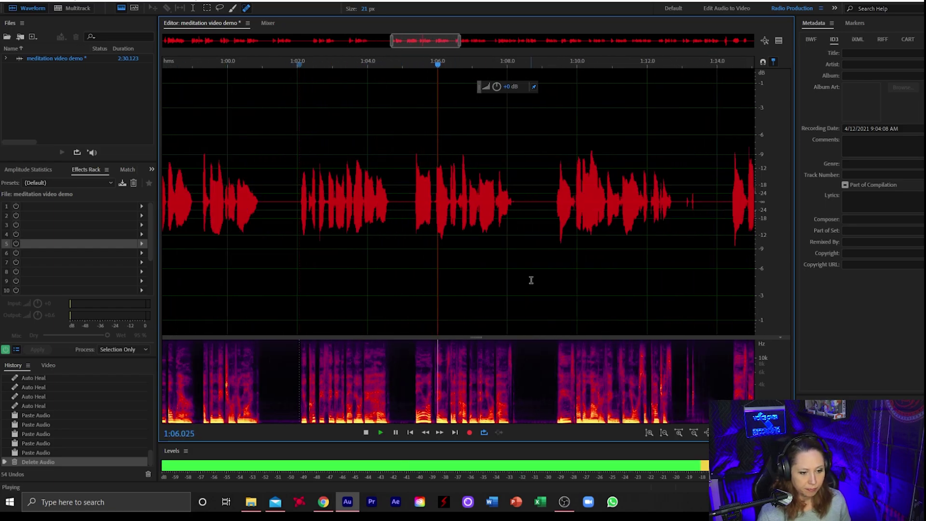
scroll(526, 277, up, 3)
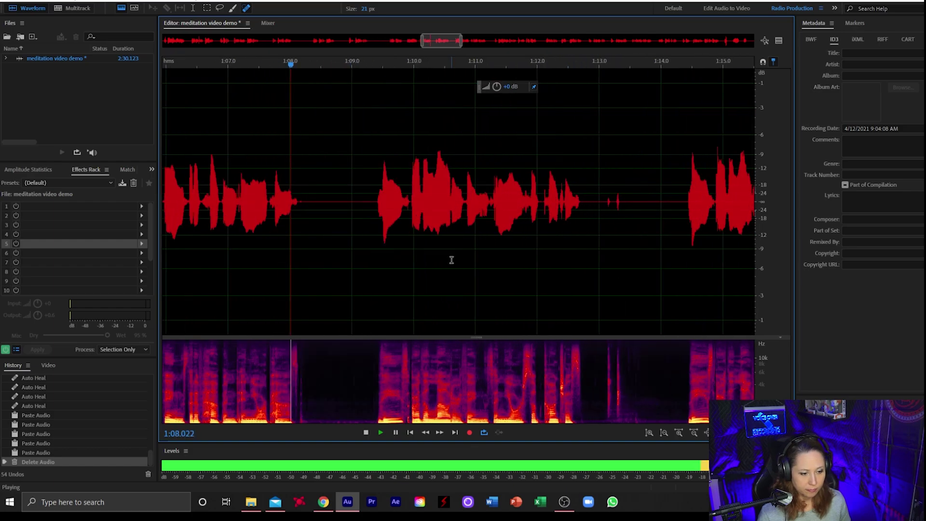
scroll(452, 260, down, 2)
key(space)
Compare the takes starting at about 1:09.4 and 1:14.4, and delete the audio from about 1:09.3 to 1:14.4.
click(579, 236)
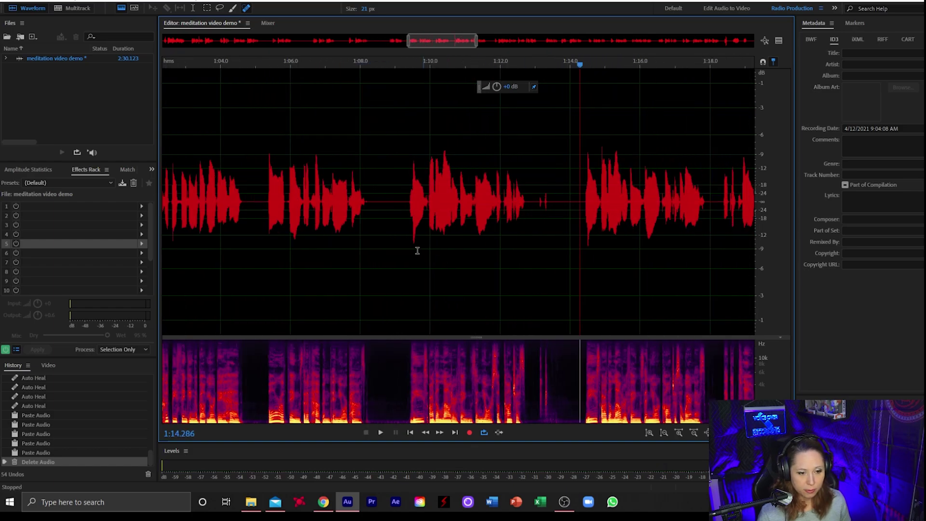
click(410, 254)
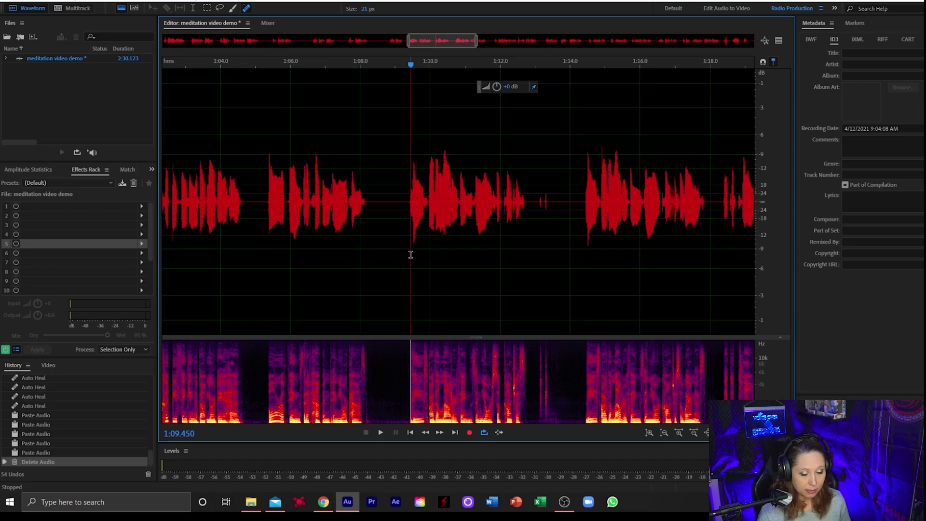
key(space)
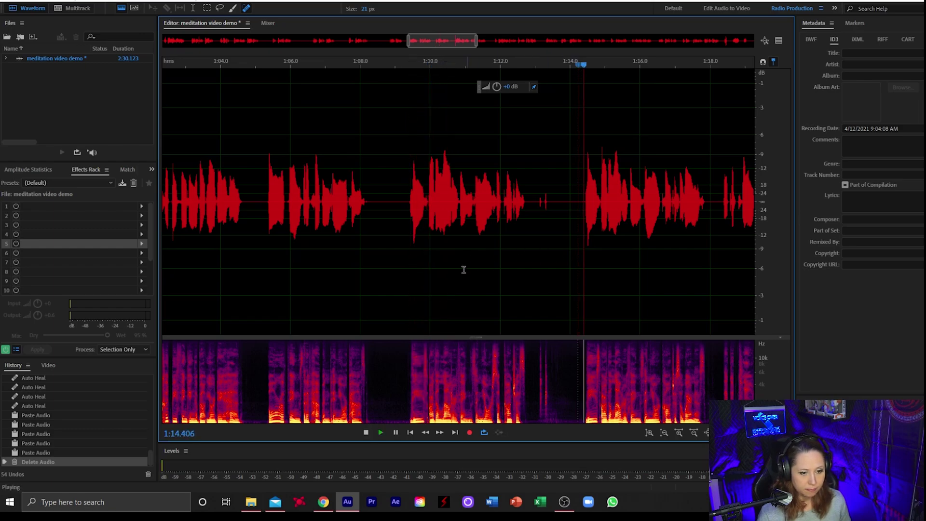
key(space)
click(407, 284)
scroll(407, 275, up, 3)
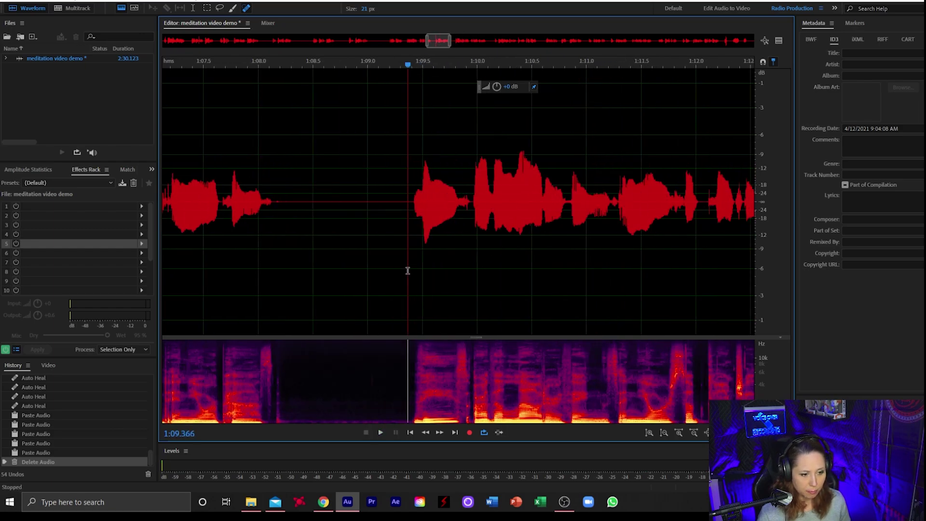
drag(403, 270, 583, 283)
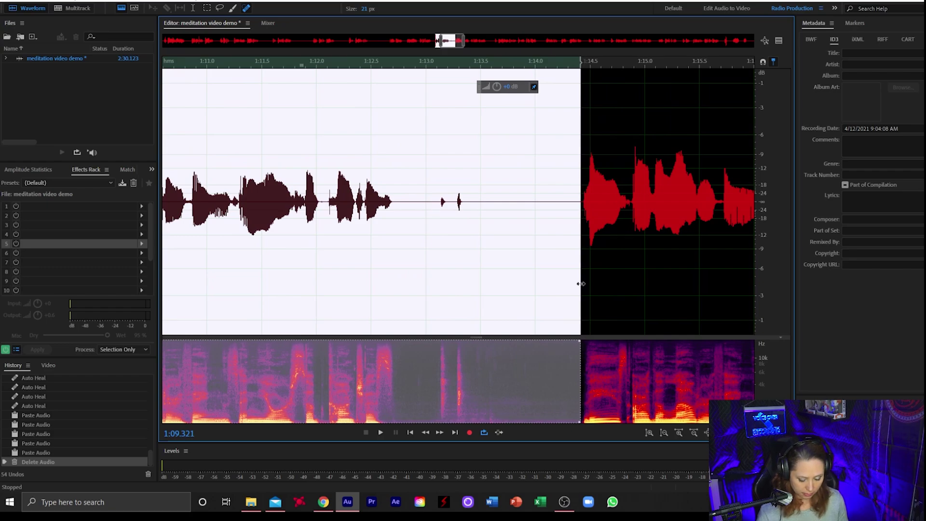
key(Delete)
Play on from the cut at about 1:09.3 and auto heal the small noises at about 1:15.9 and 1:16.3.
key(space)
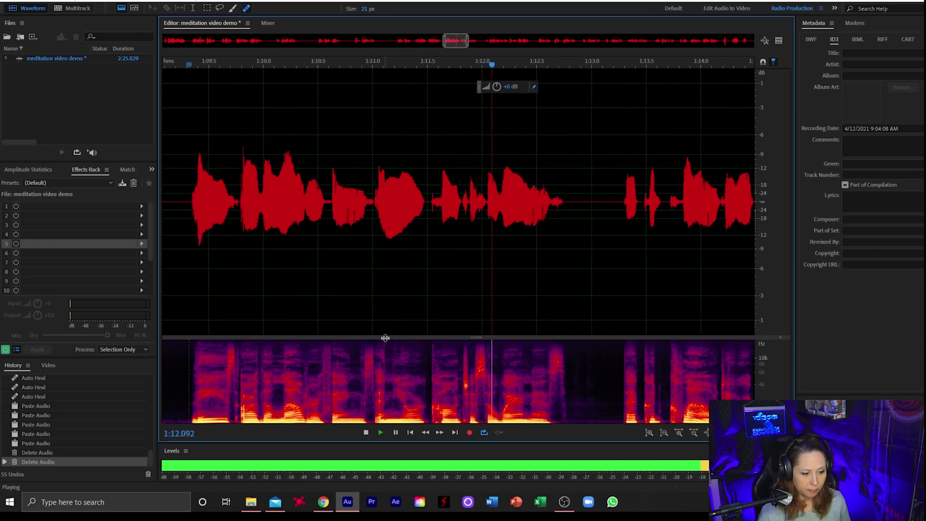
scroll(385, 325, down, 4)
scroll(478, 308, down, 2)
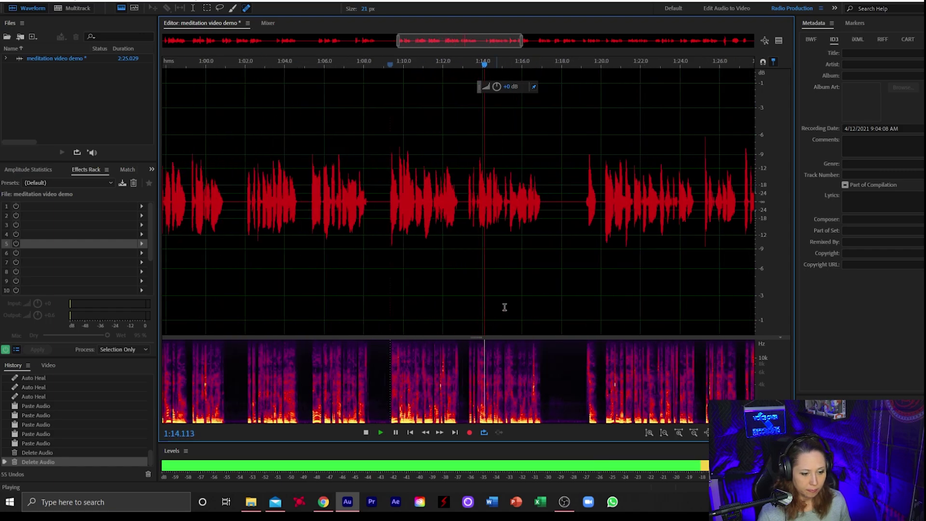
scroll(603, 276, up, 2)
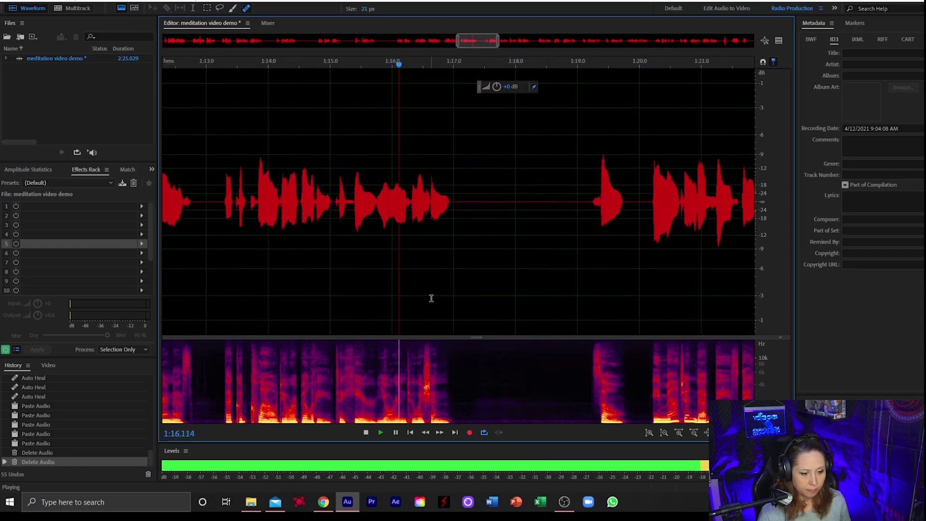
scroll(410, 318, up, 2)
key(space)
scroll(328, 348, up, 2)
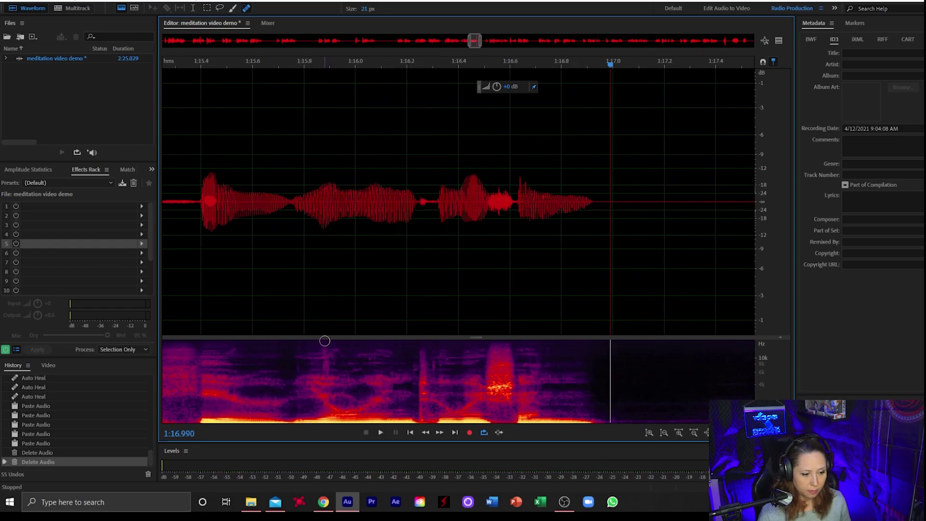
drag(325, 341, 322, 414)
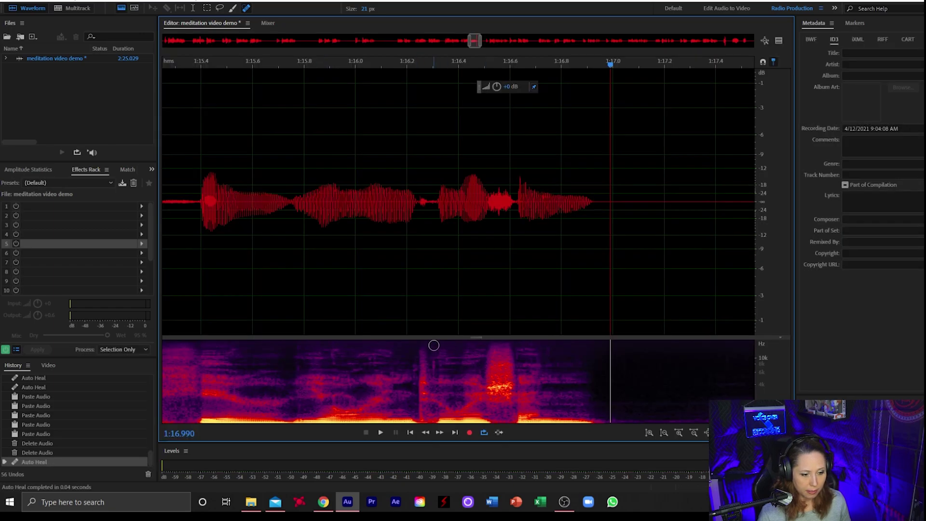
drag(433, 345, 434, 416)
Replay the healed phrase and replace the pause from about 1:16.9 to 1:19.2 with four pasted copies of the silence.
scroll(434, 312, down, 3)
click(212, 310)
key(space)
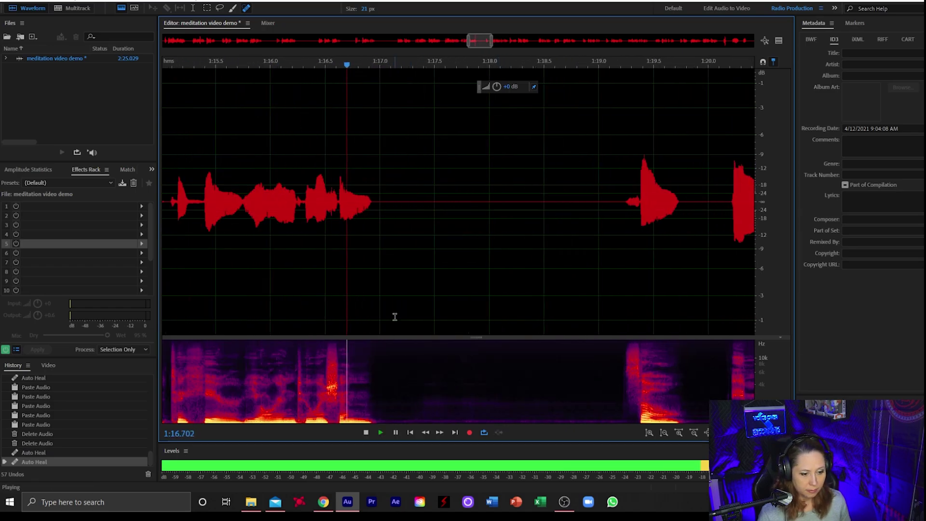
drag(371, 327, 621, 332)
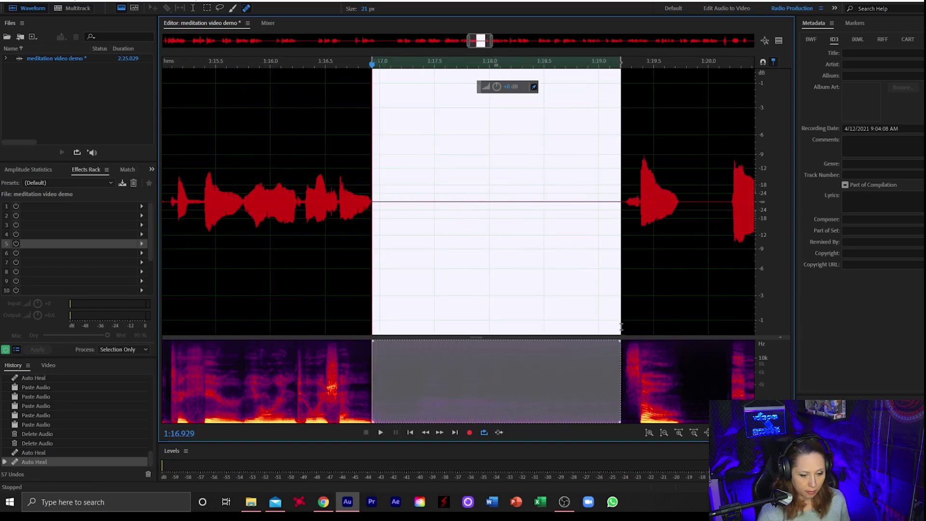
key(ctrl+v)
click(445, 296)
key(ctrl+v)
click(492, 277)
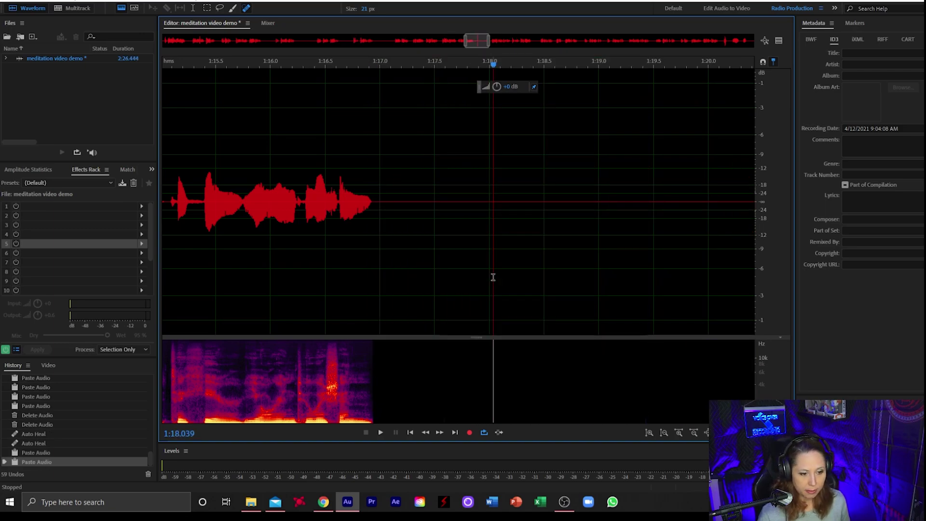
key(ctrl+v)
scroll(478, 277, down, 4)
click(517, 275)
key(ctrl+v)
Check the length of the pause after about 1:16.9 and insert two more copies of the silence into it.
click(405, 300)
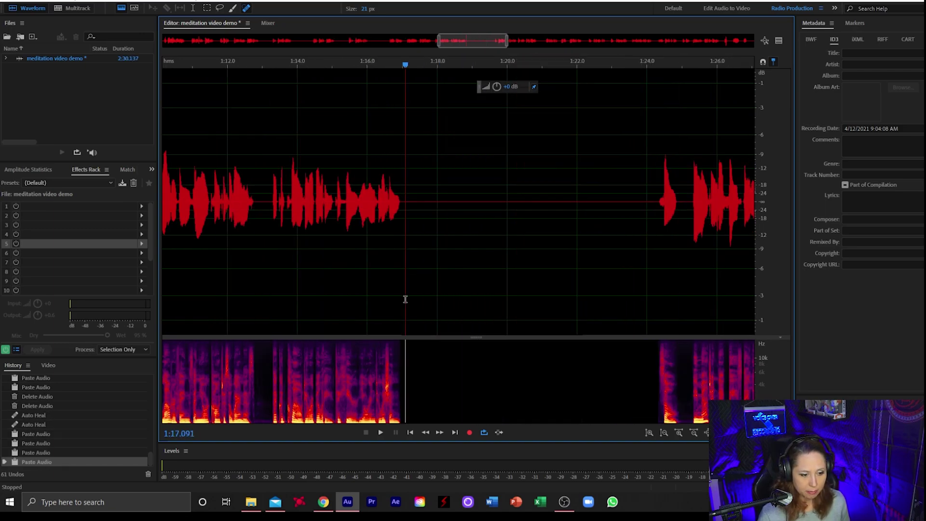
drag(402, 300, 660, 288)
click(494, 246)
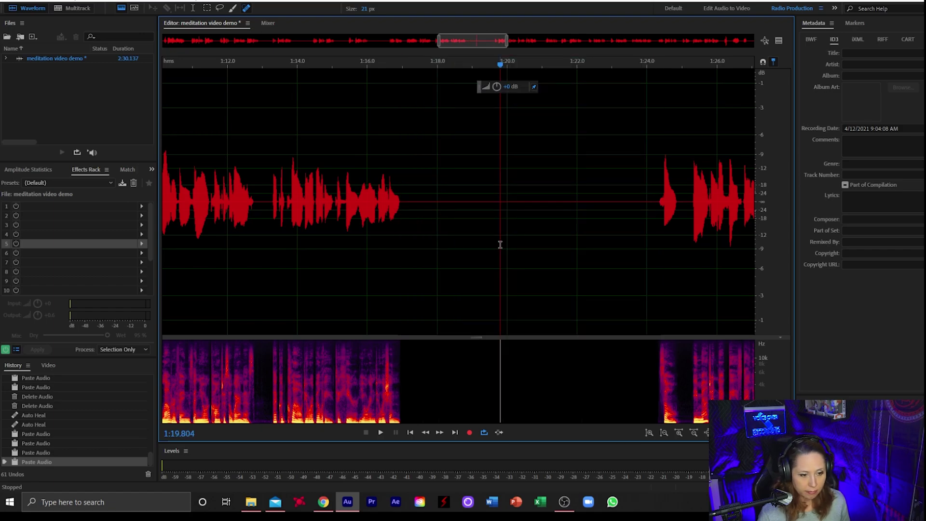
key(ctrl+v)
click(434, 265)
key(ctrl+v)
Review the length of the pause from about 1:16.9 to 1:28.0 and play the phrases that follow it.
click(404, 296)
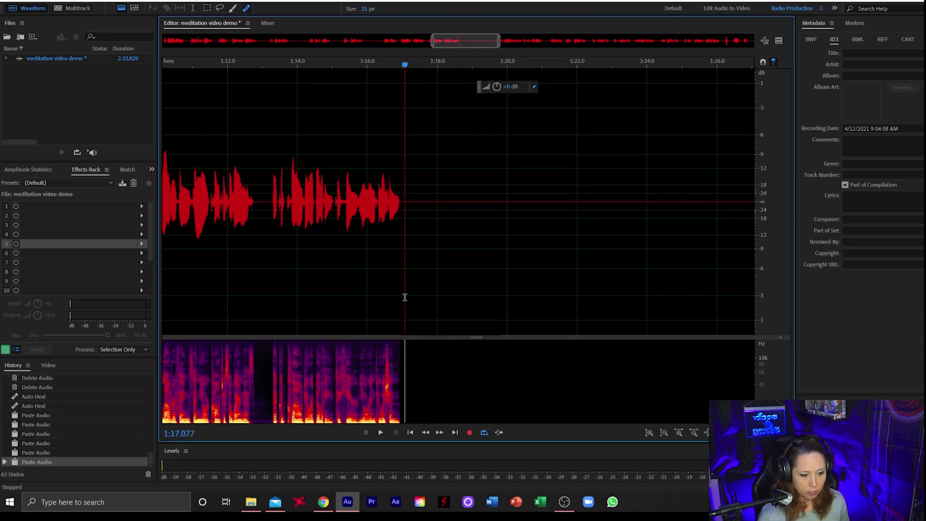
drag(401, 296, 504, 295)
drag(756, 299, 658, 300)
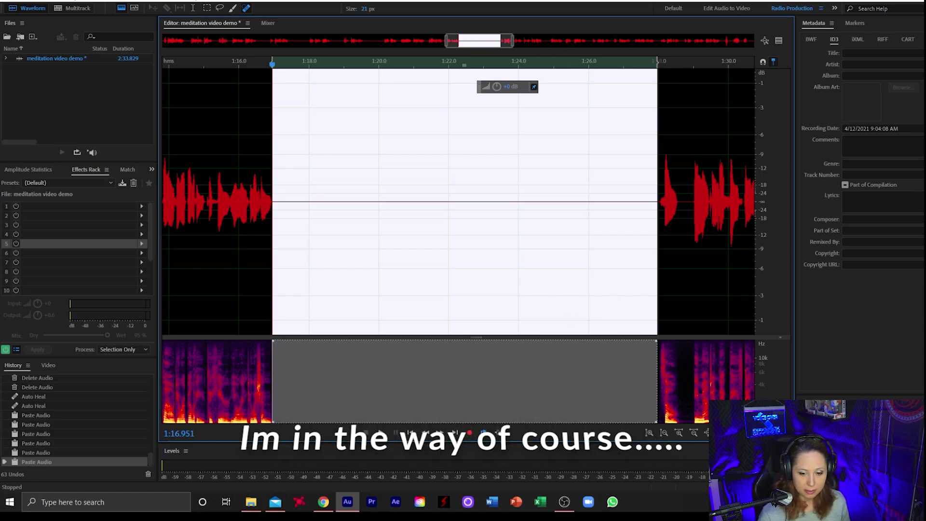
click(623, 252)
key(space)
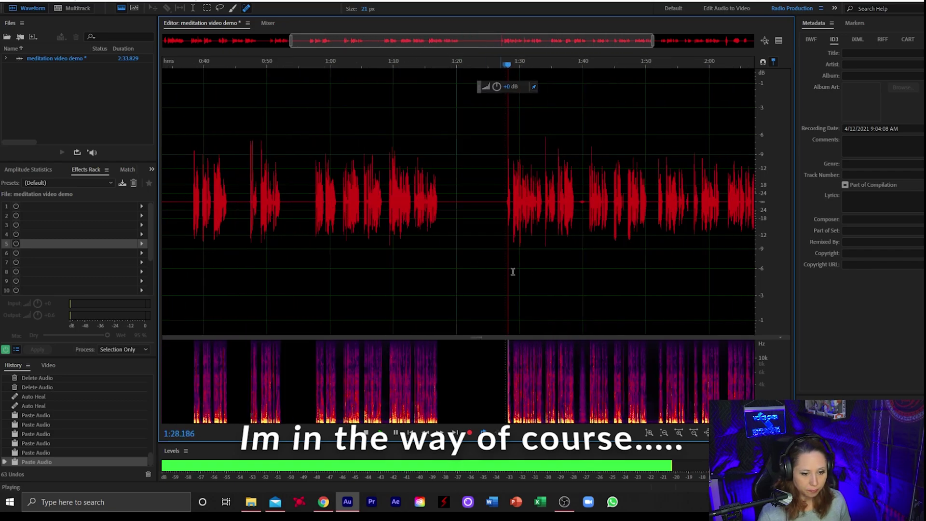
scroll(413, 279, down, 2)
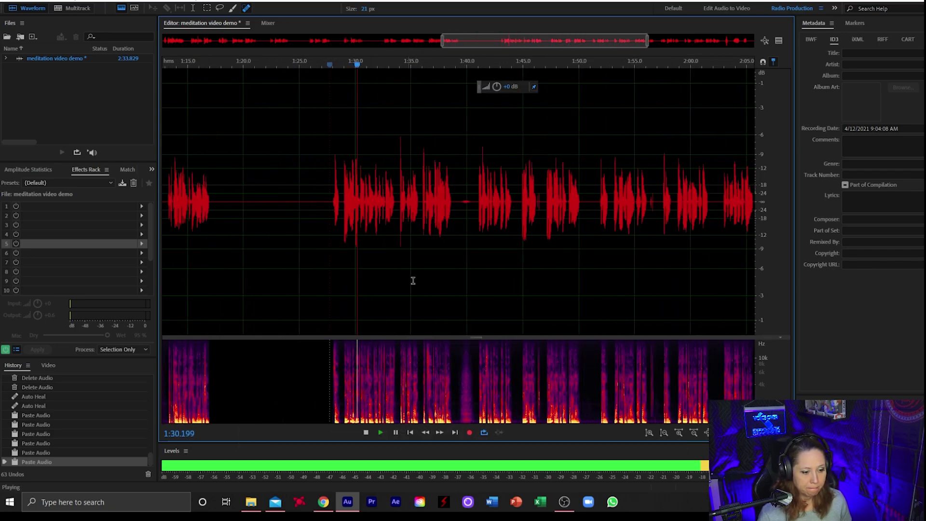
scroll(358, 300, up, 3)
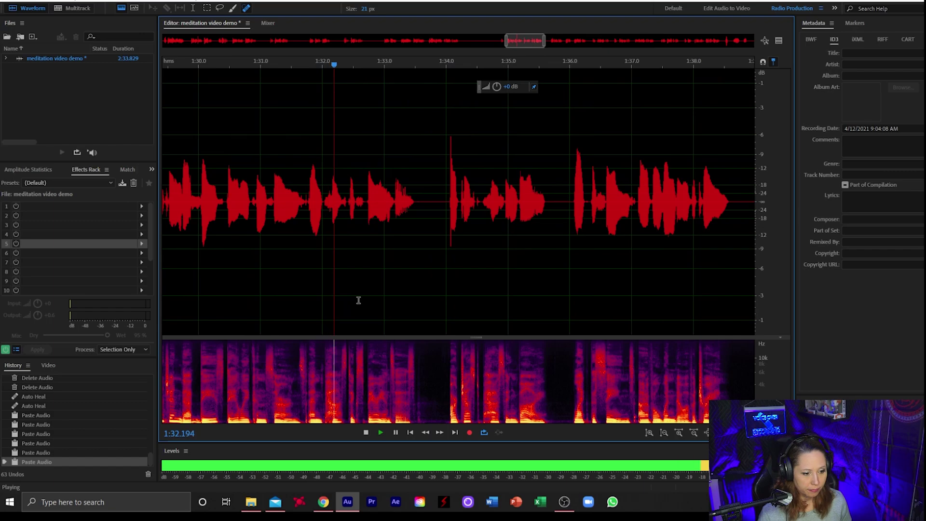
Auto heal the small noises between about 1:33.0 and 1:33.7, replaying the phrase between repairs.
key(space)
scroll(391, 337, up, 3)
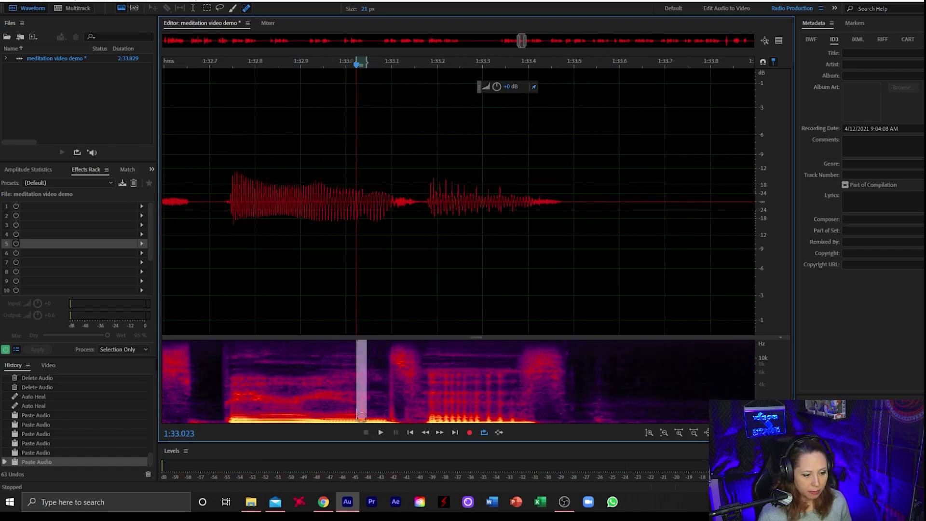
drag(361, 417, 365, 395)
scroll(370, 332, down, 2)
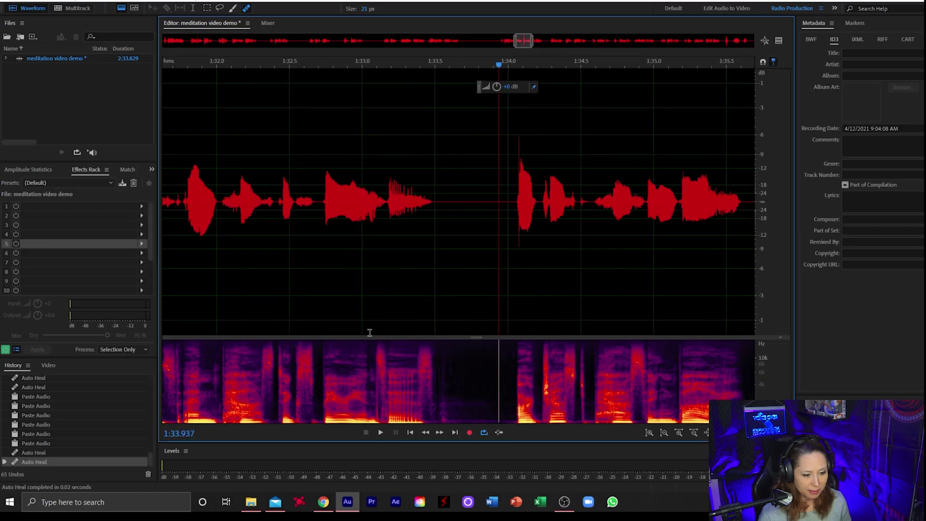
key(space)
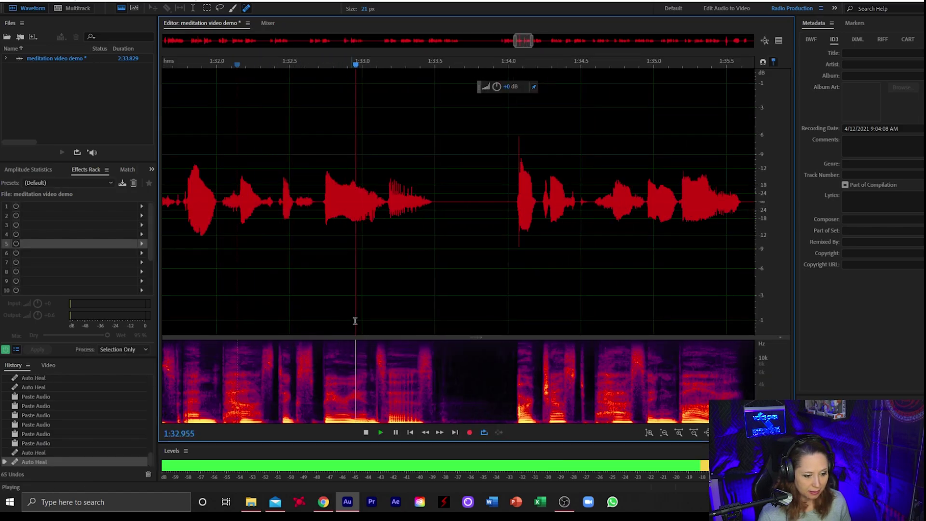
drag(443, 345, 443, 420)
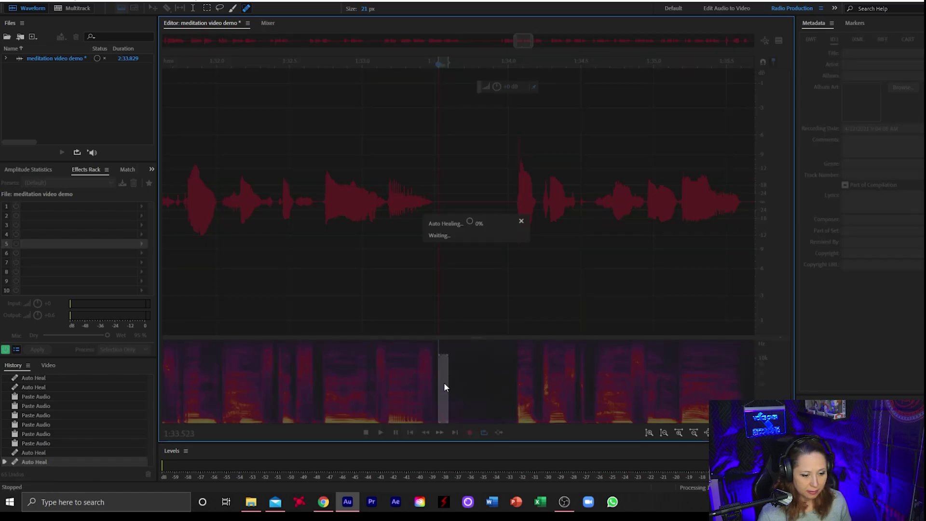
drag(447, 345, 456, 428)
click(456, 409)
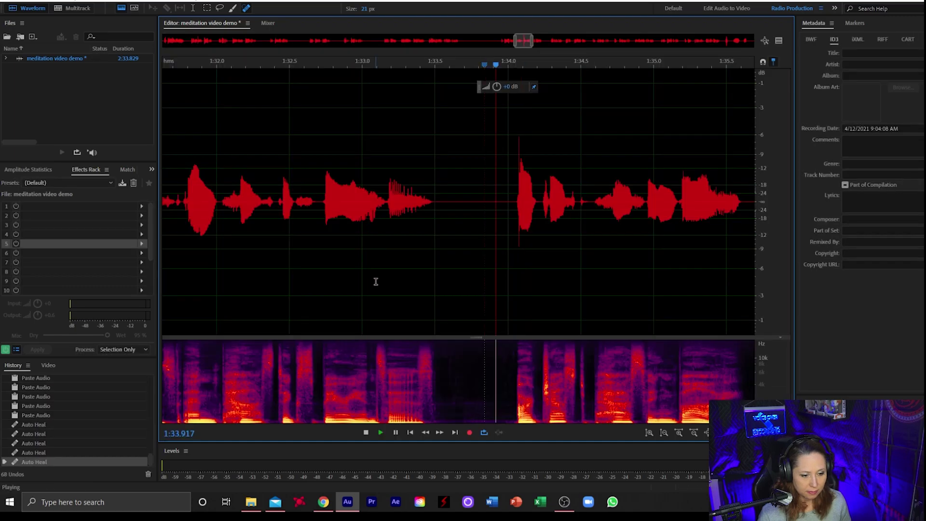
Play the phrases from about 1:33.8 up to the pause containing a breath at about 1:39.9.
key(space)
scroll(474, 288, down, 3)
scroll(504, 286, up, 2)
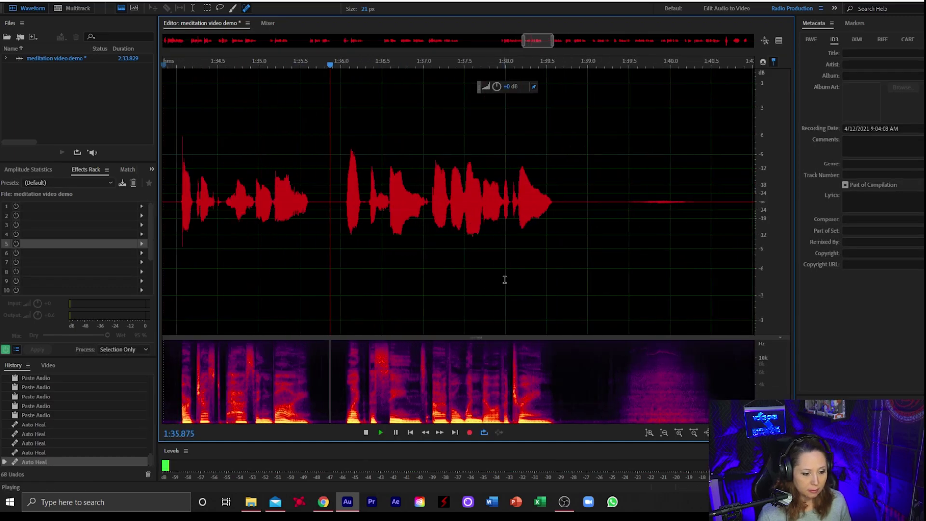
scroll(481, 281, down, 3)
scroll(545, 288, up, 1)
scroll(421, 314, up, 2)
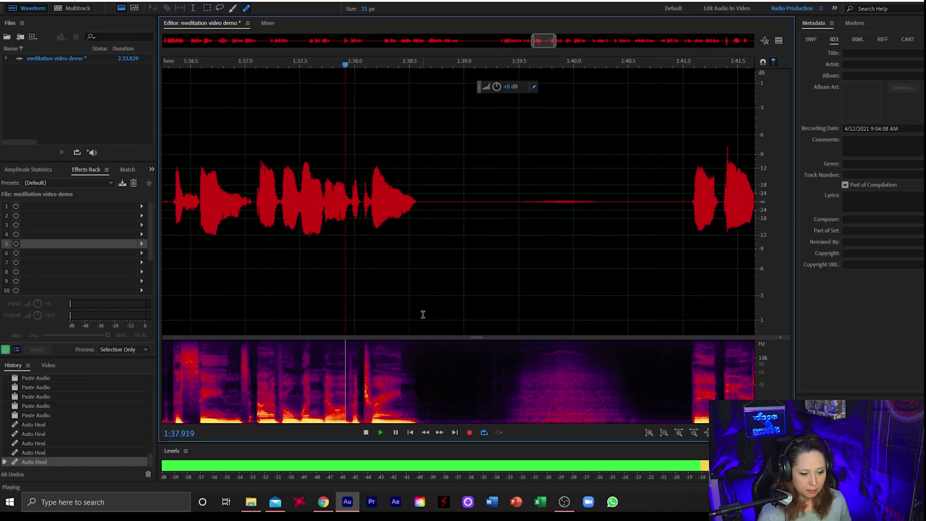
key(space)
Replace the pause from about 1:38.6 to 1:41.1 with five pasted copies of the silence.
drag(419, 317, 690, 315)
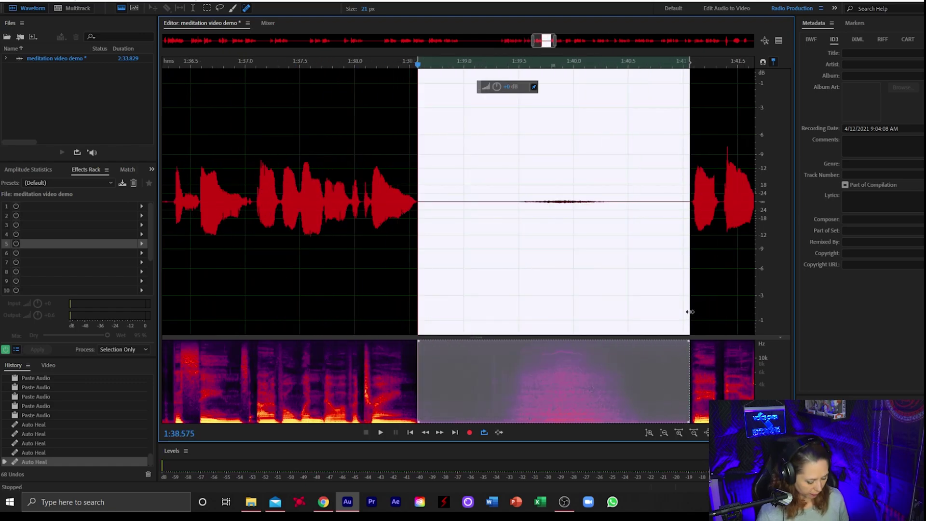
key(ctrl+v)
click(500, 256)
key(ctrl+v)
click(518, 258)
key(ctrl+v)
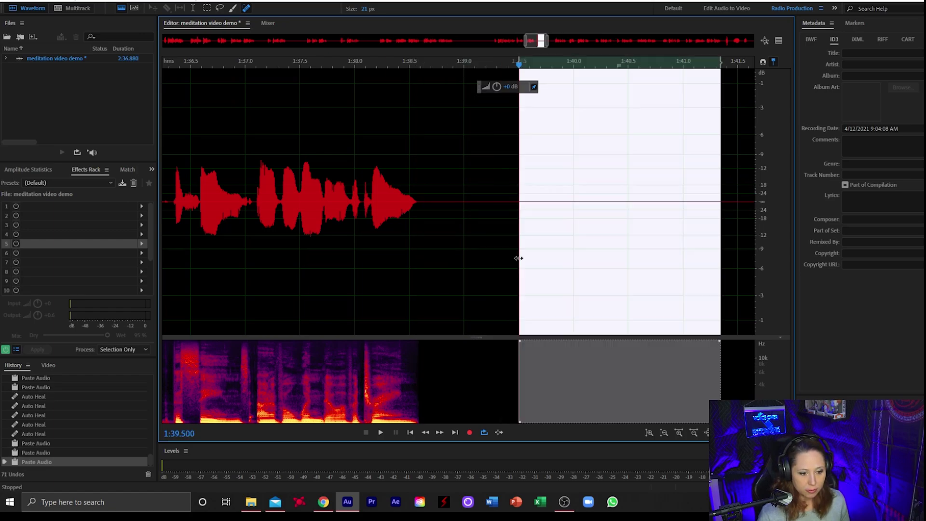
click(494, 252)
key(ctrl+v)
click(512, 248)
key(ctrl+v)
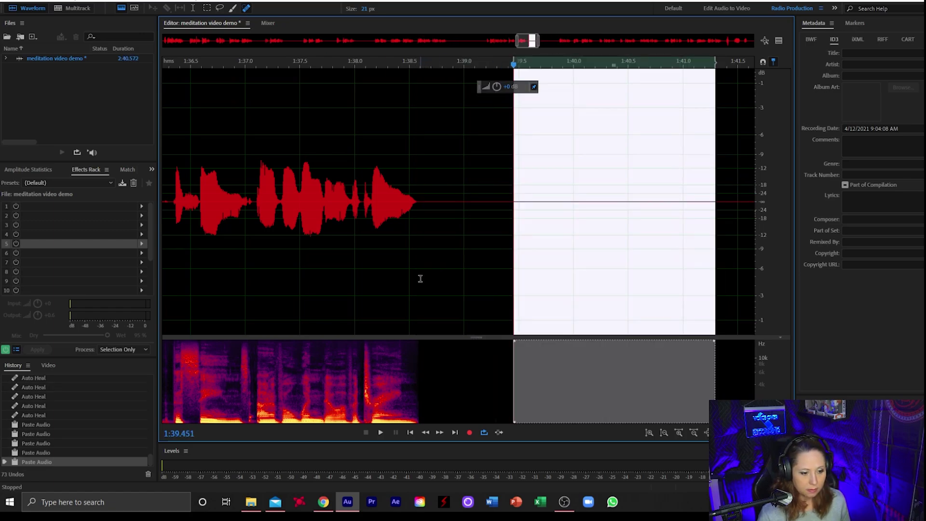
Review the length of the pause from about 1:38.6 to 1:47.8 and play the phrases that follow it.
drag(420, 279, 605, 290)
scroll(487, 289, down, 5)
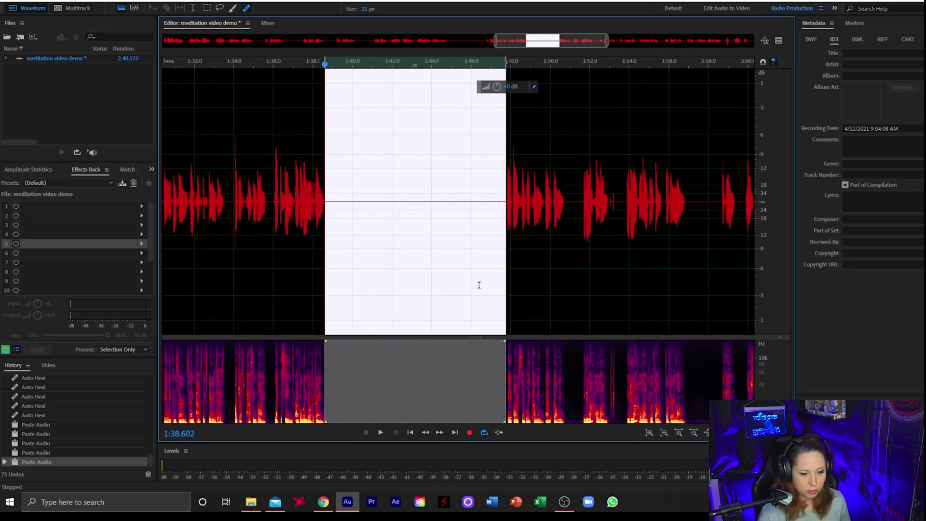
click(496, 278)
key(space)
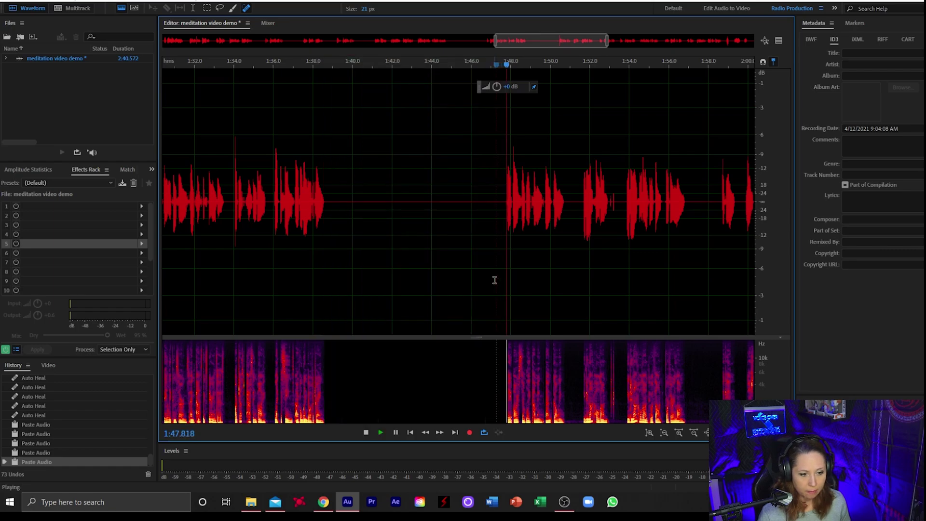
scroll(397, 310, up, 10)
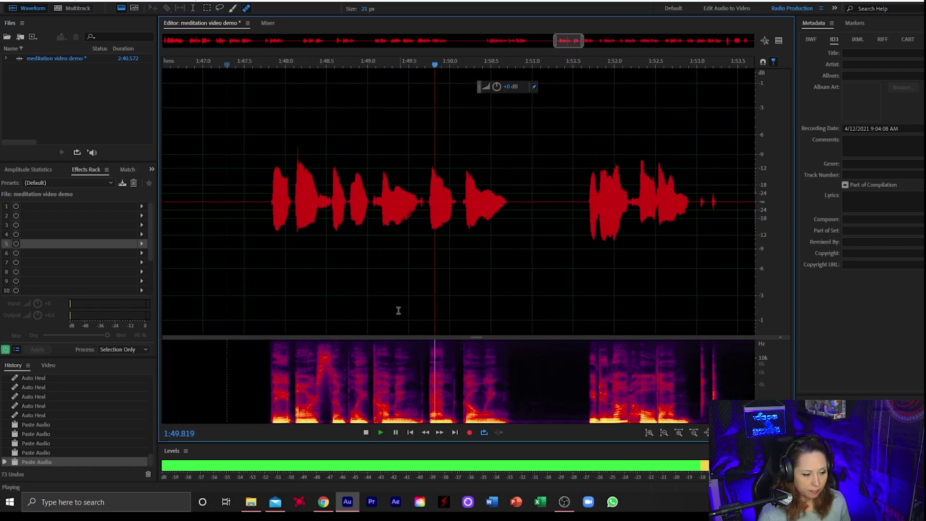
Auto heal the small noise at about 1:48.57 and replay the phrase up to the next pause.
key(space)
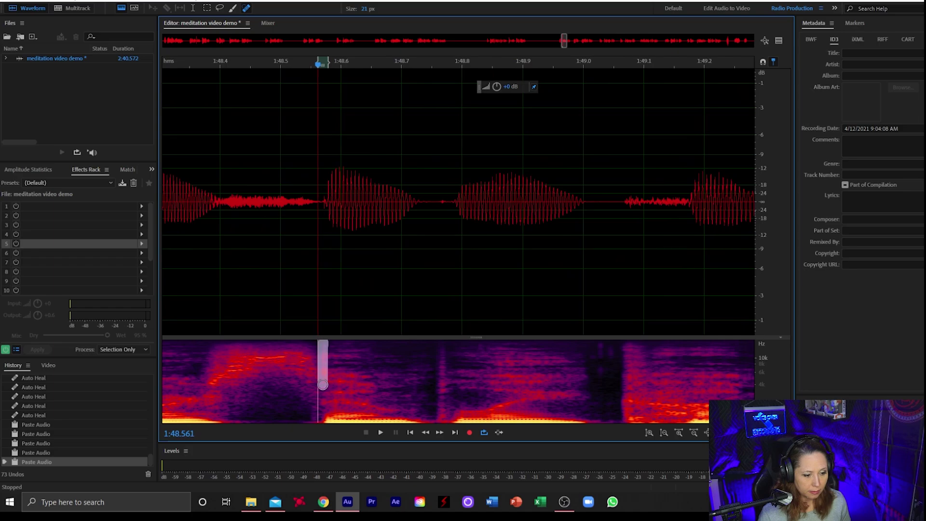
drag(323, 384, 322, 386)
scroll(294, 324, down, 4)
click(223, 314)
key(space)
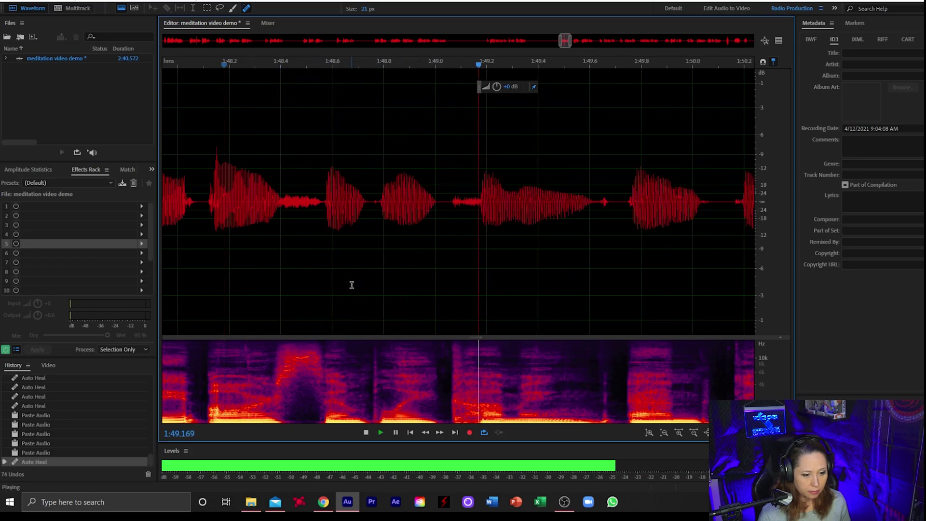
scroll(544, 279, down, 3)
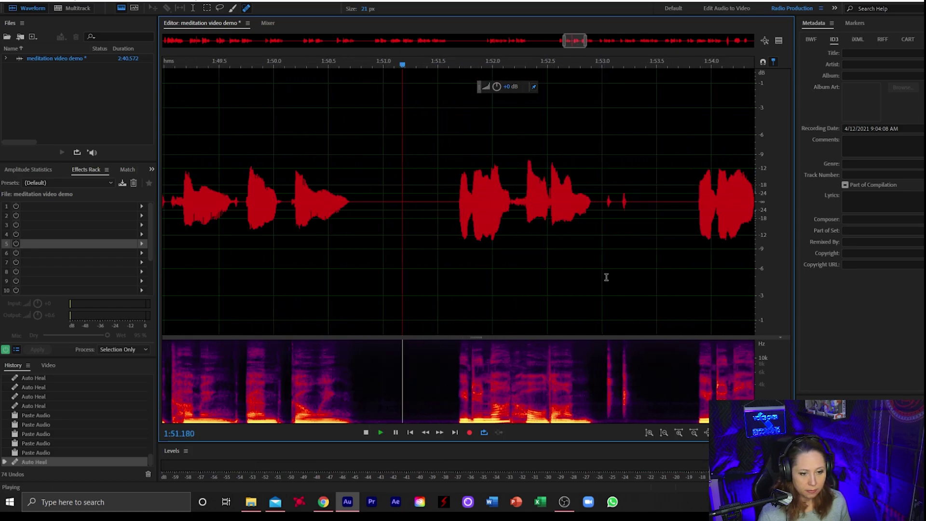
key(space)
Play the starts of the two takes after the pause at 1:51 and delete the first take, from about 1:51.6 to 1:53.9.
scroll(432, 280, down, 4)
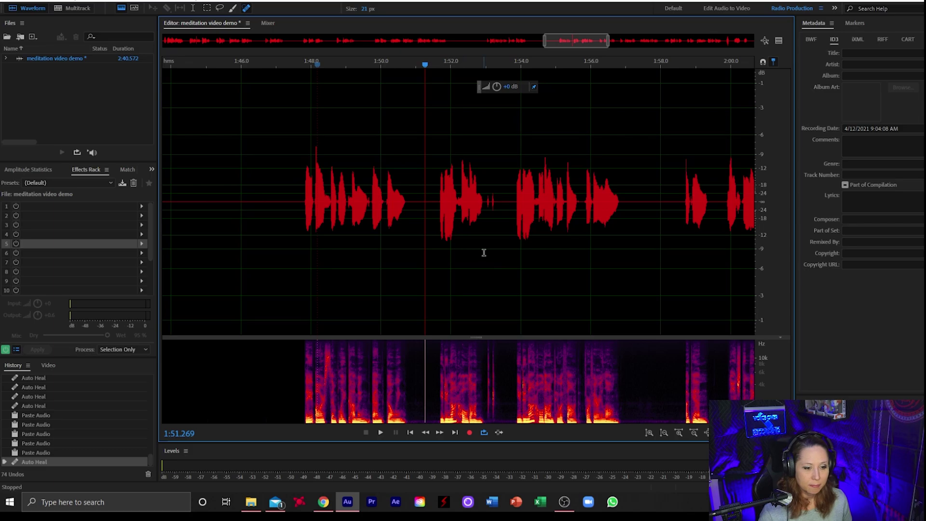
scroll(484, 252, up, 2)
click(535, 242)
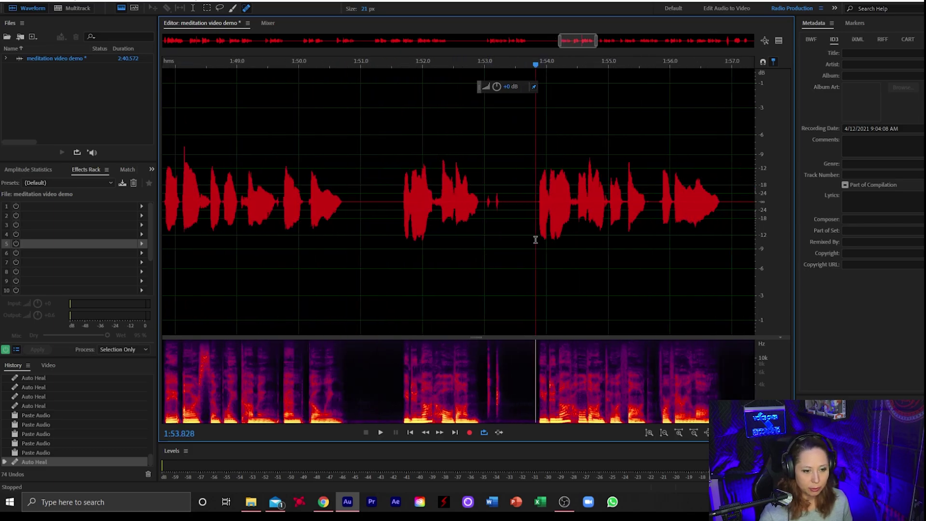
key(space)
key(space)
click(398, 260)
key(space)
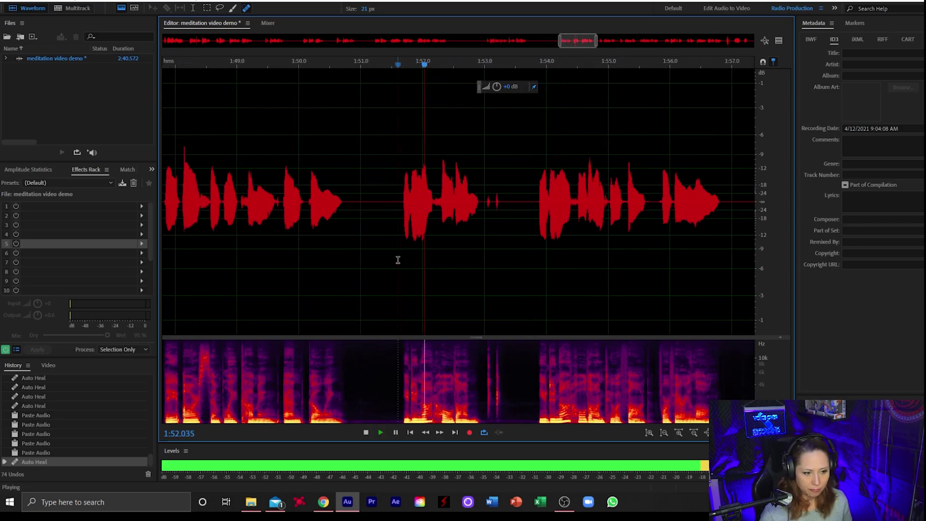
key(space)
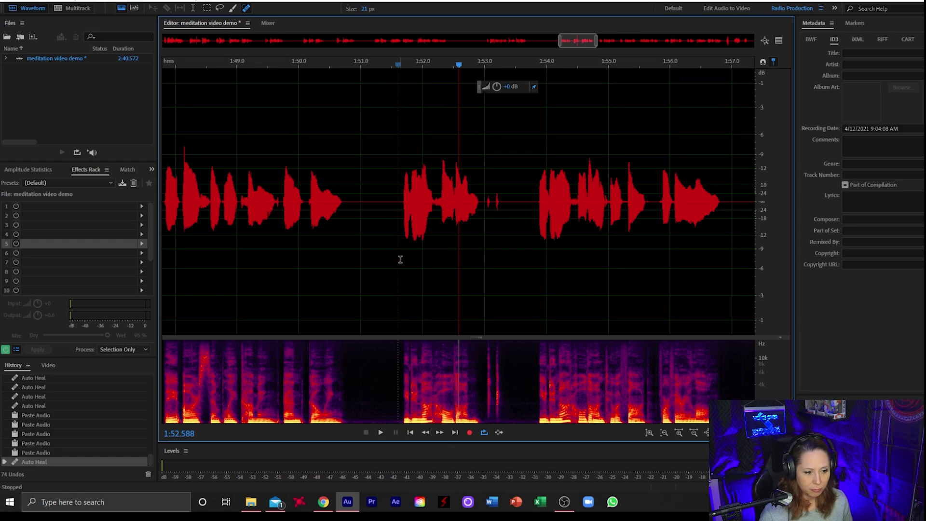
click(401, 260)
drag(400, 259, 538, 273)
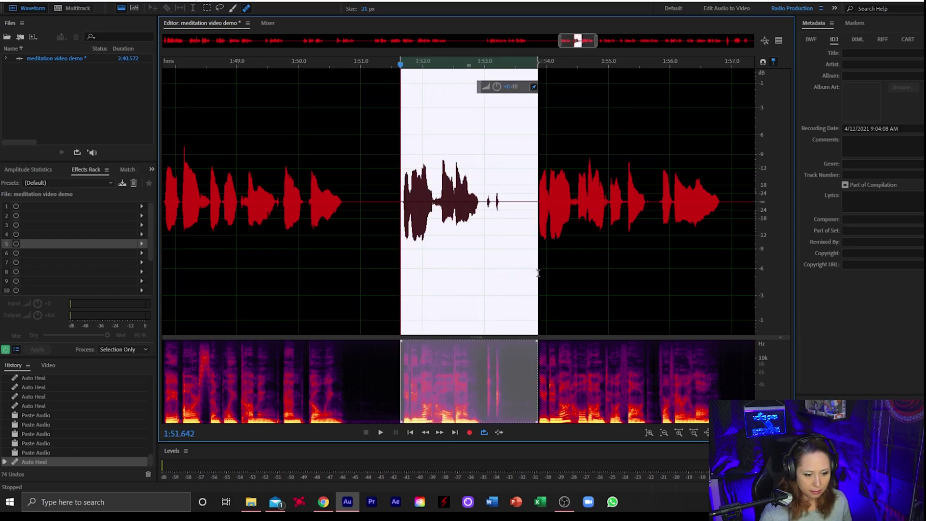
key(Delete)
Replace the pause from about 1:54.7 to 1:56.5 with four pasted copies of the silence and check its length.
key(space)
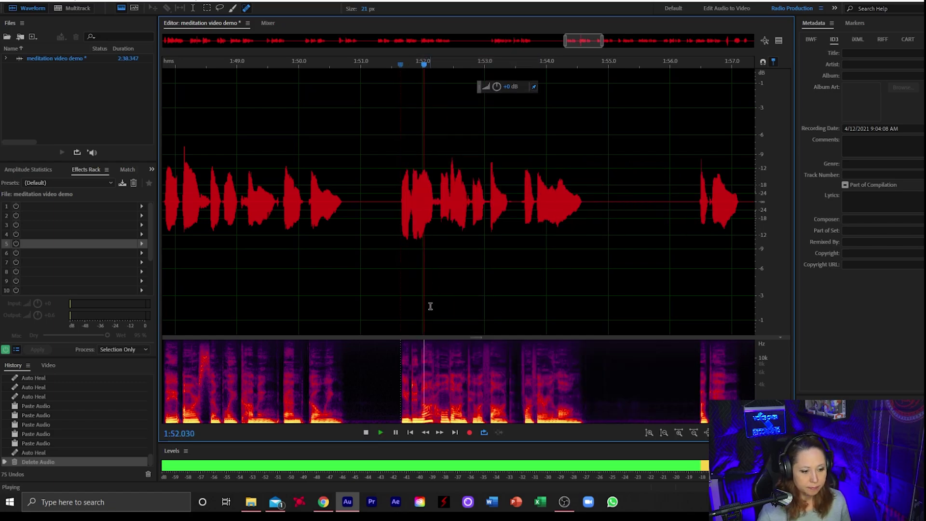
scroll(426, 302, down, 3)
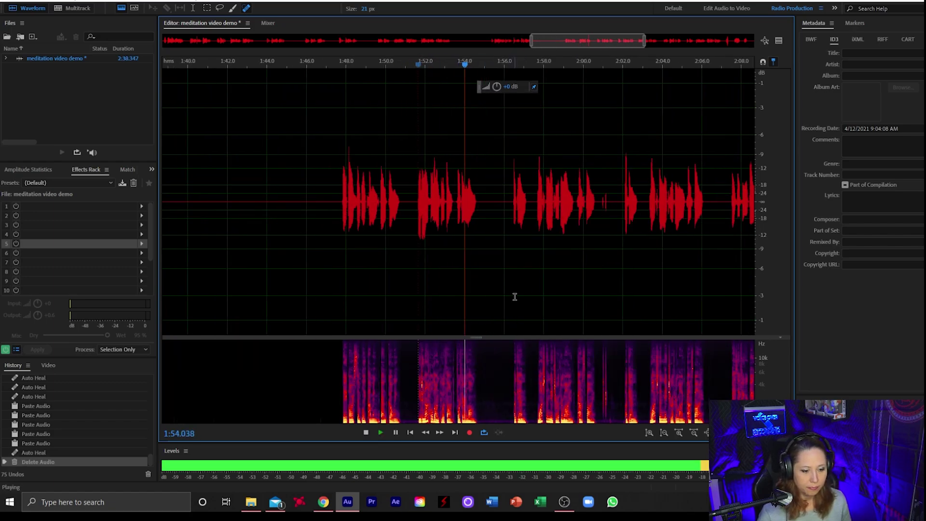
scroll(514, 296, up, 4)
key(space)
drag(360, 291, 506, 325)
key(ctrl+v)
key(ctrl+v)
key(ctrl+v)
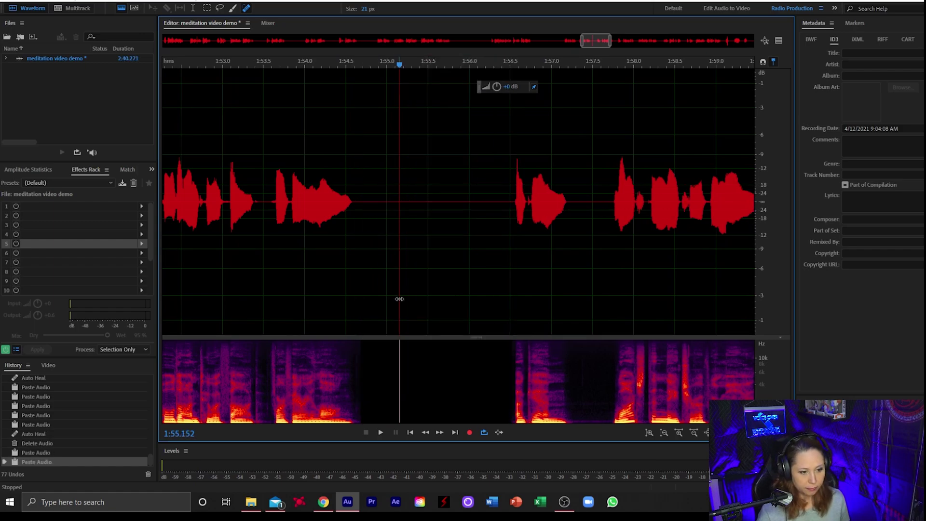
scroll(405, 292, down, 3)
click(469, 290)
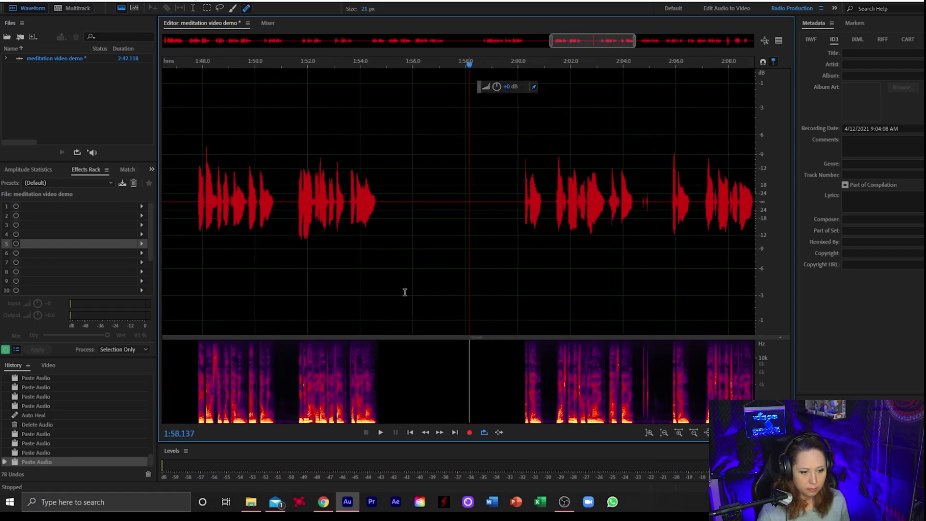
key(ctrl+v)
drag(376, 296, 569, 310)
scroll(488, 276, down, 4)
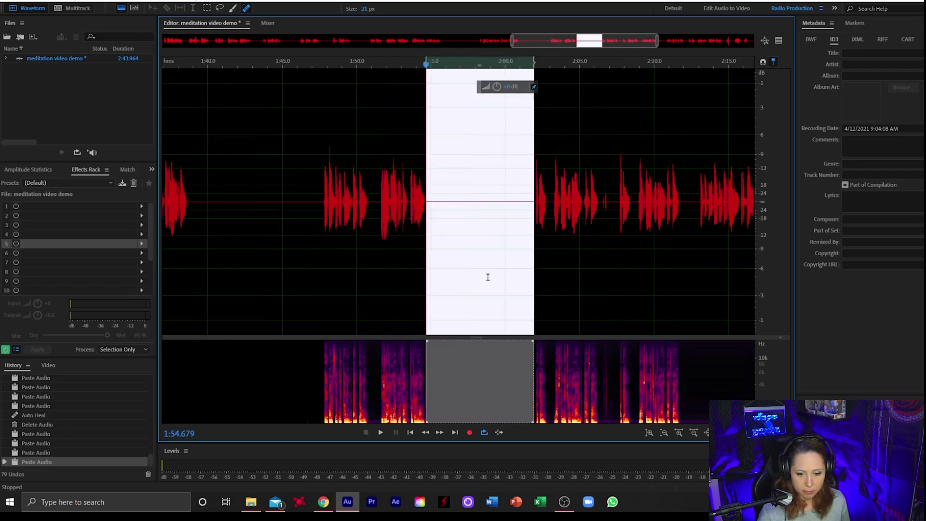
Play the starts of both takes after the long pause and delete the first take, from about 2:02.0 to 2:07.7.
click(510, 260)
key(space)
scroll(581, 278, up, 5)
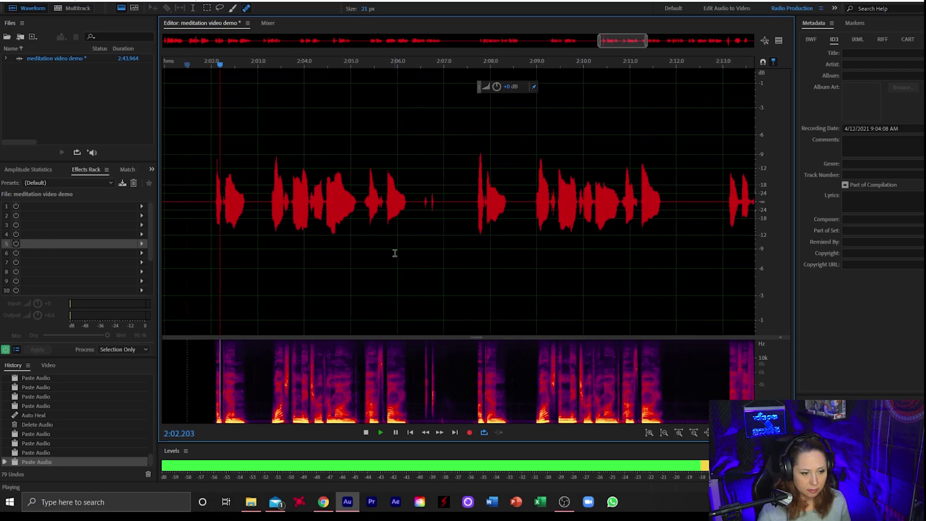
scroll(478, 270, down, 2)
click(473, 271)
key(space)
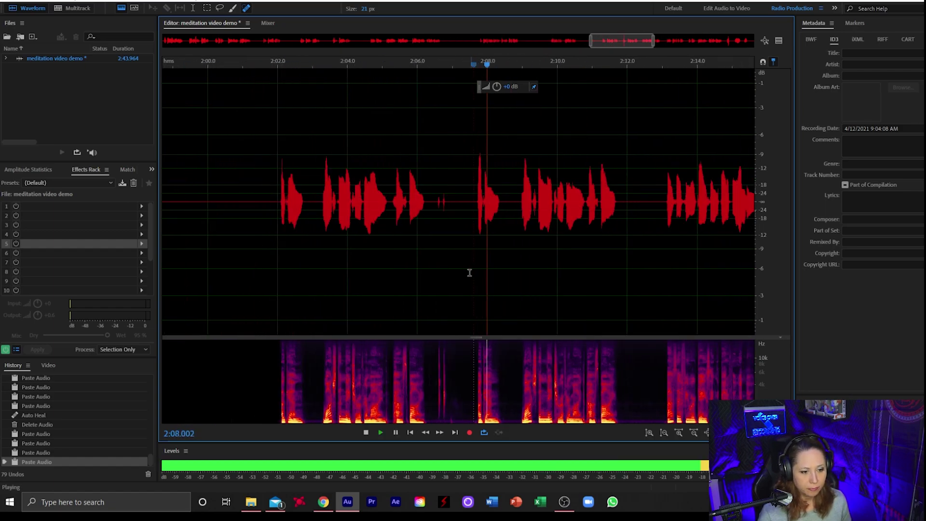
click(275, 277)
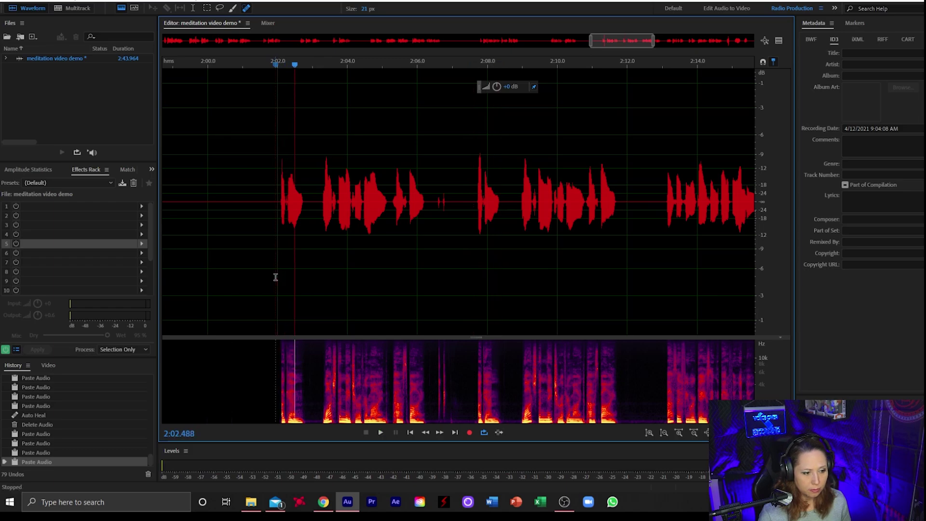
drag(279, 277, 476, 295)
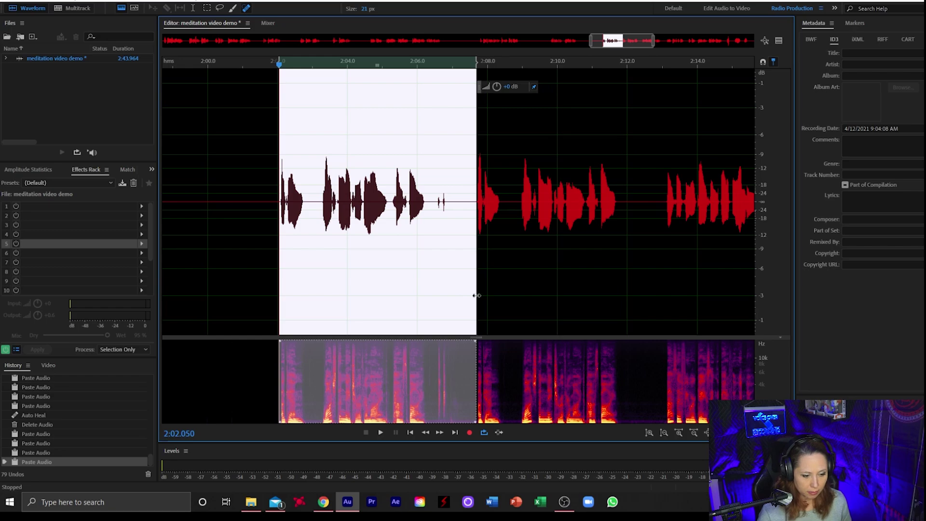
key(Delete)
Play the remaining take from about 2:02 and the phrases after it up to about 2:12, checking for noises.
key(space)
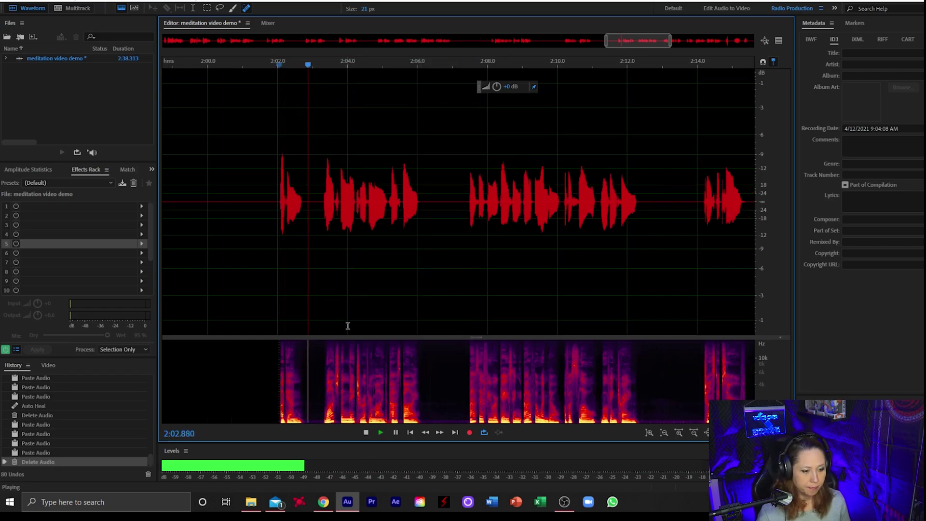
scroll(345, 326, up, 2)
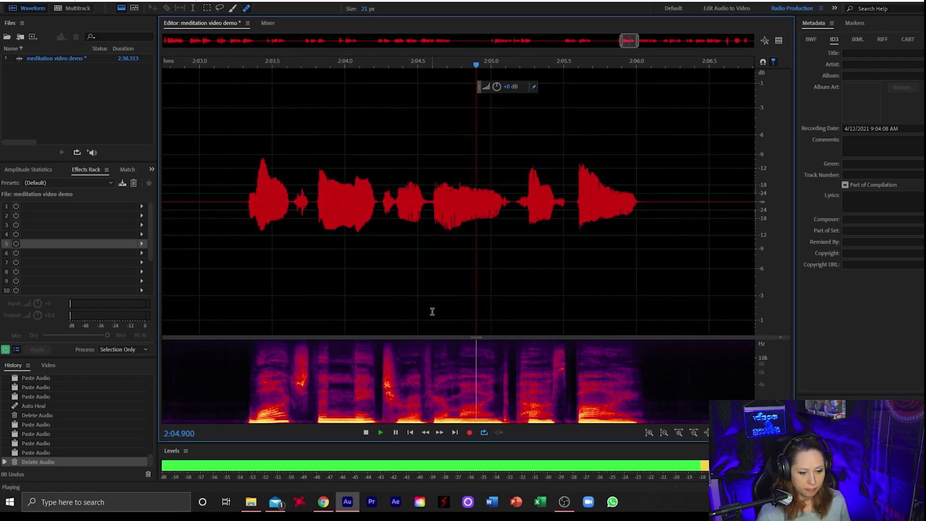
scroll(432, 312, down, 2)
scroll(540, 296, down, 3)
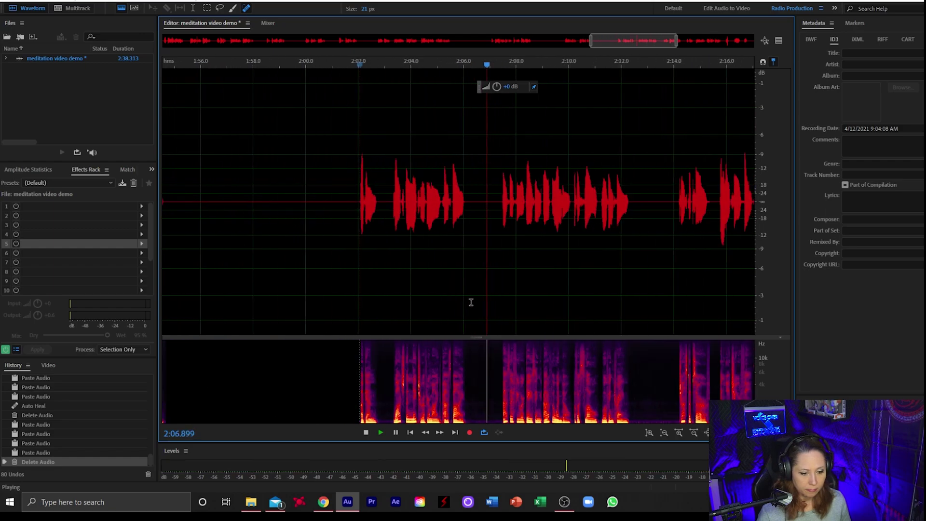
scroll(542, 292, up, 3)
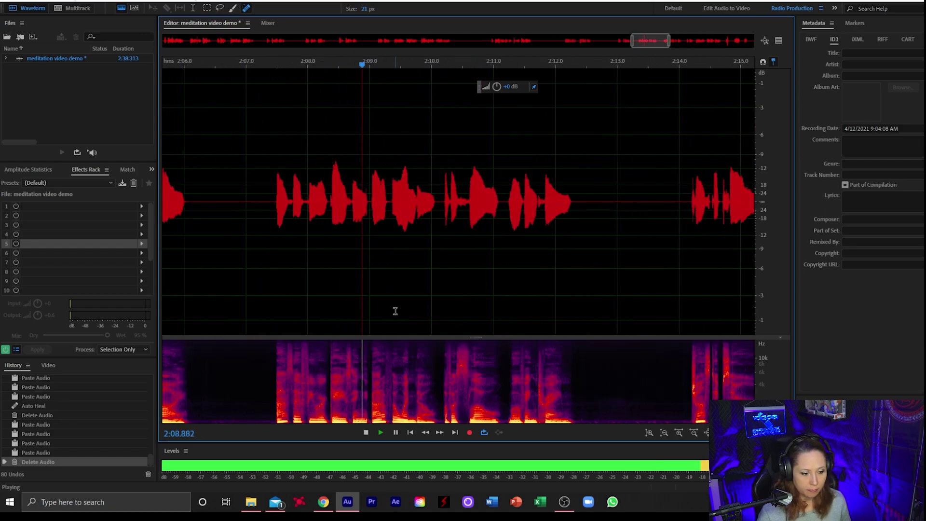
scroll(436, 288, down, 2)
scroll(531, 284, up, 3)
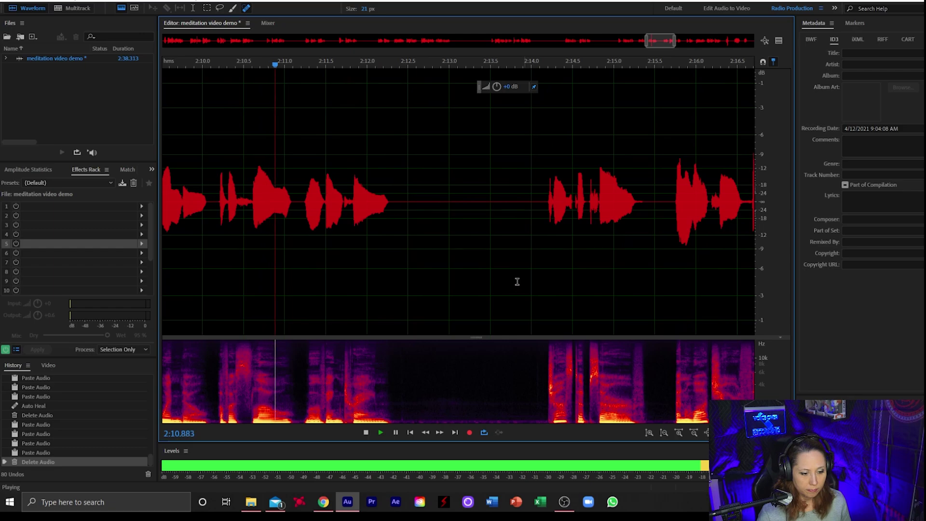
Auto heal the small noises just before the word that starts at about 2:10.6.
scroll(252, 372, up, 5)
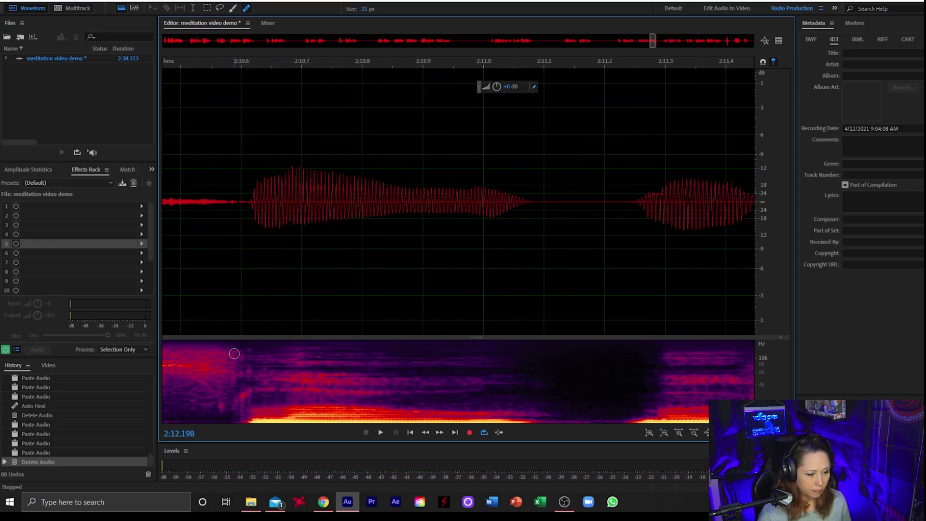
key(space)
mouse_move(234, 365)
mouse_down()
mouse_move(240, 416)
mouse_move(244, 343)
mouse_up()
mouse_move(225, 405)
mouse_down()
mouse_move(226, 341)
mouse_move(241, 415)
mouse_move(224, 343)
mouse_up()
scroll(262, 337, down, 4)
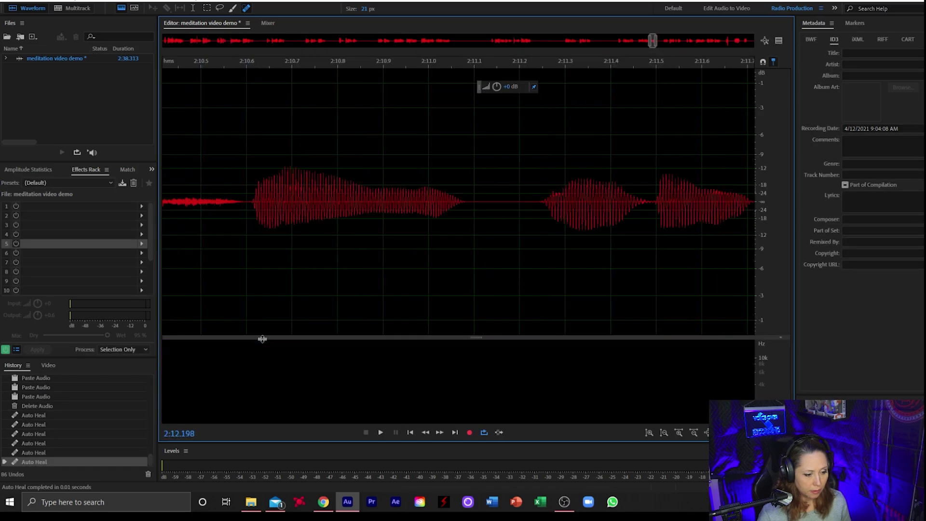
Replay the repaired phrase and auto heal the small noises at about 2:11.7 and 2:11.8.
click(182, 254)
key(space)
scroll(404, 270, down, 3)
scroll(404, 271, up, 3)
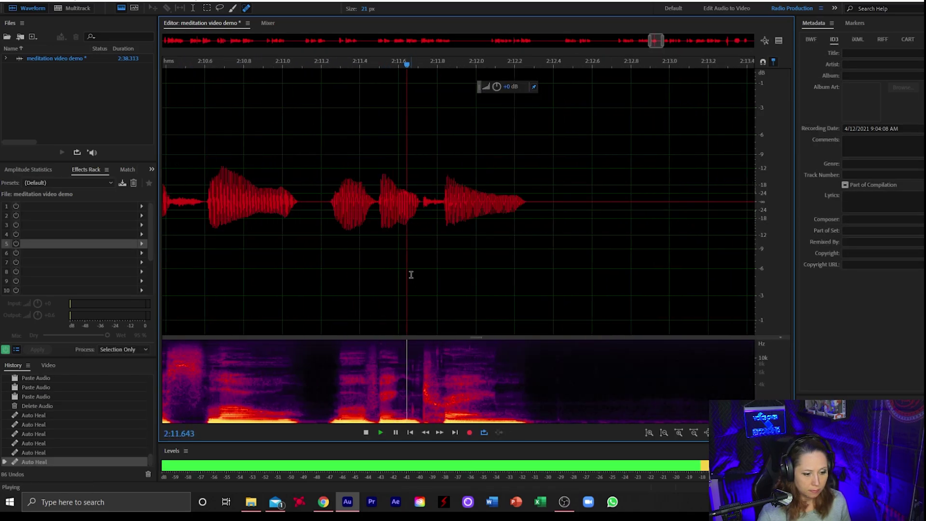
scroll(411, 353, up, 2)
drag(412, 343, 413, 419)
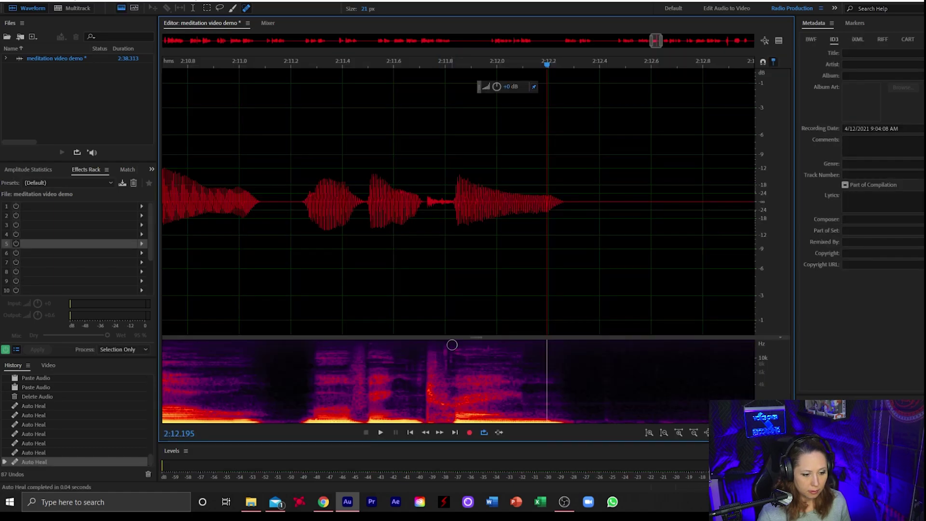
drag(447, 343, 448, 420)
scroll(306, 321, down, 4)
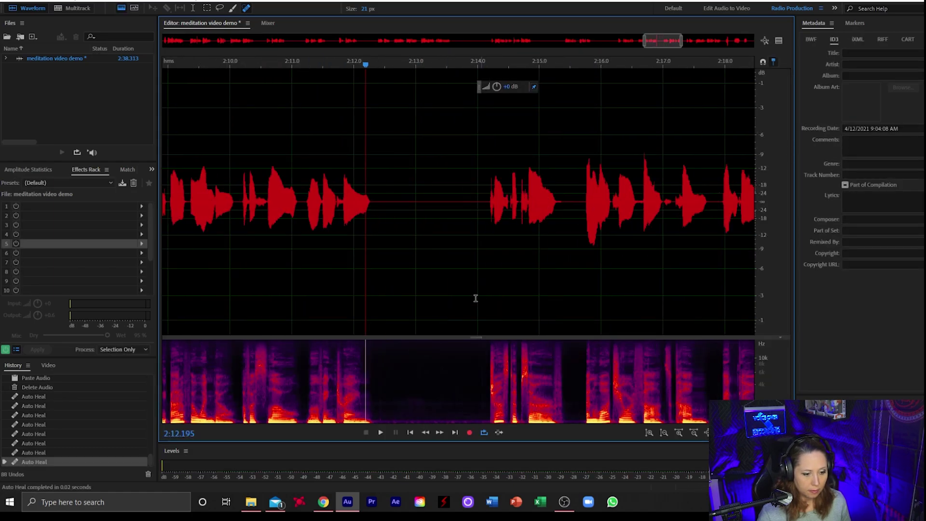
Play the phrase starting at about 2:14.2, auto heal the small noise near 2:14.27 and replay it.
scroll(465, 361, up, 5)
key(space)
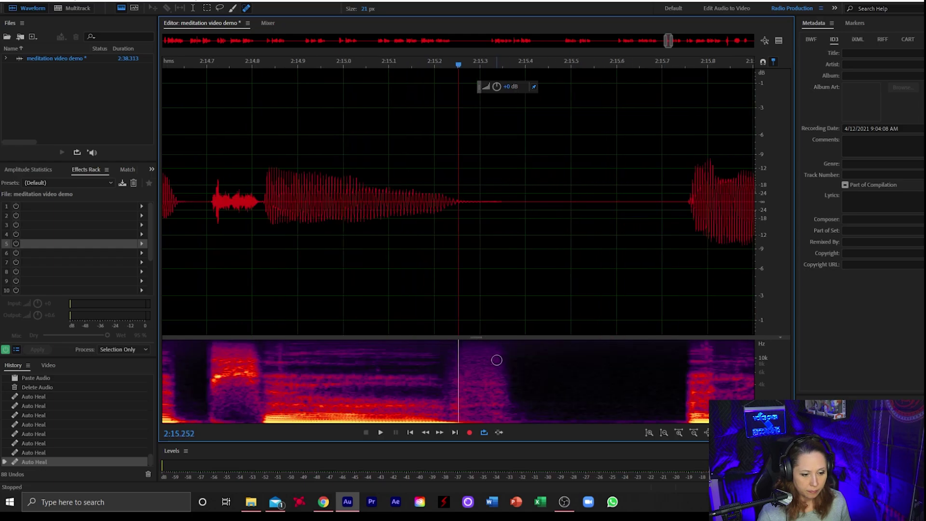
scroll(324, 374, down, 4)
scroll(241, 358, up, 4)
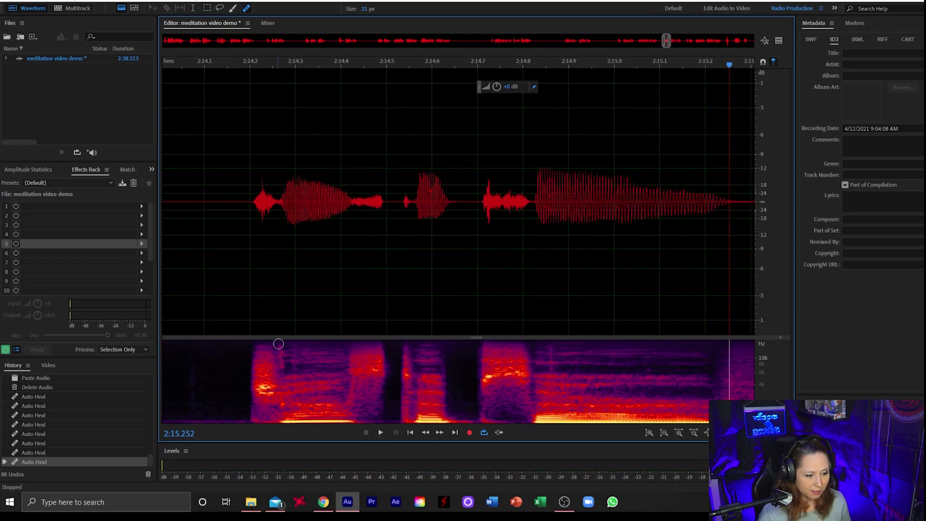
drag(279, 344, 280, 419)
click(214, 302)
key(space)
scroll(212, 300, down, 5)
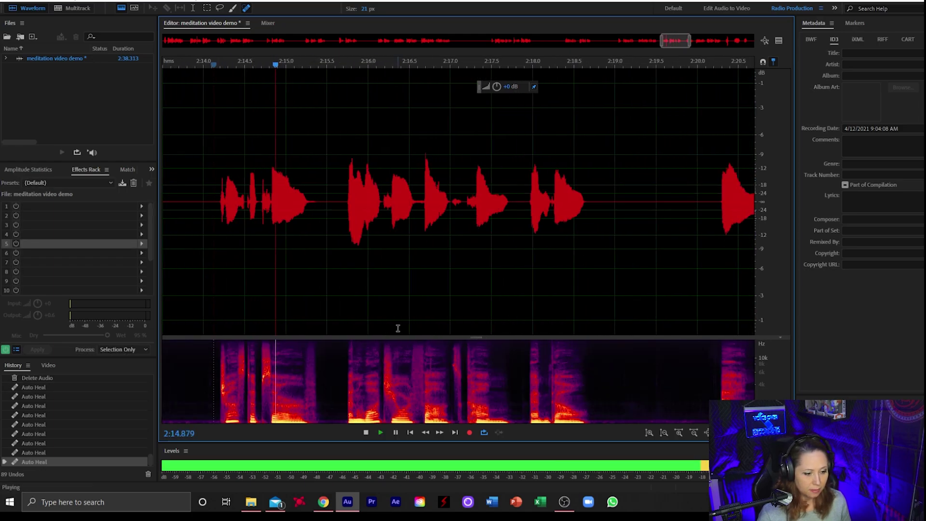
Replace the pause from about 2:18.8 to 2:20.3 with three pasted copies of the silence.
scroll(397, 327, down, 3)
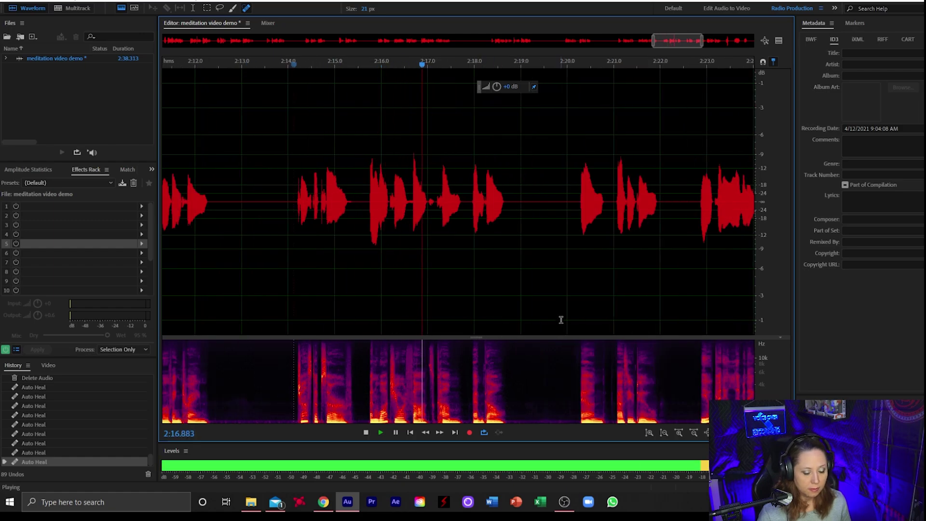
scroll(577, 323, up, 3)
click(422, 315)
key(space)
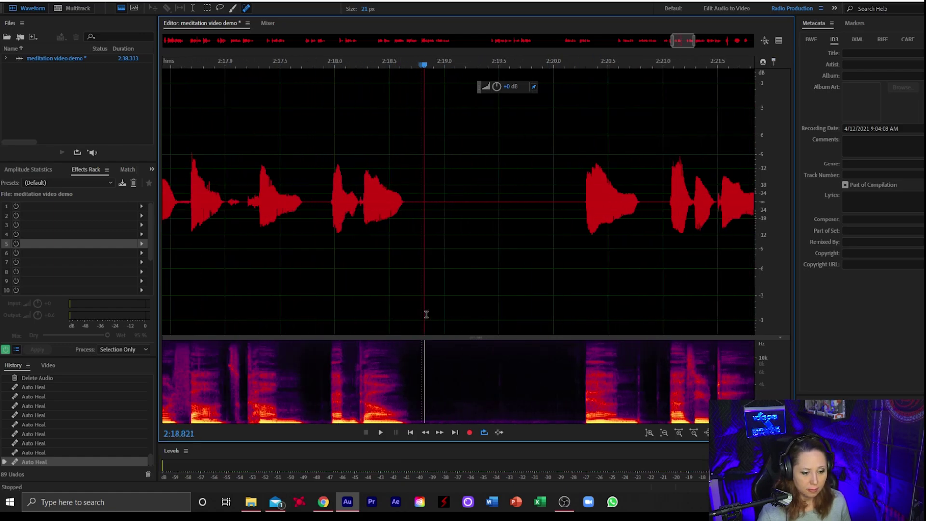
drag(426, 315, 583, 323)
click(467, 272)
key(ctrl+v)
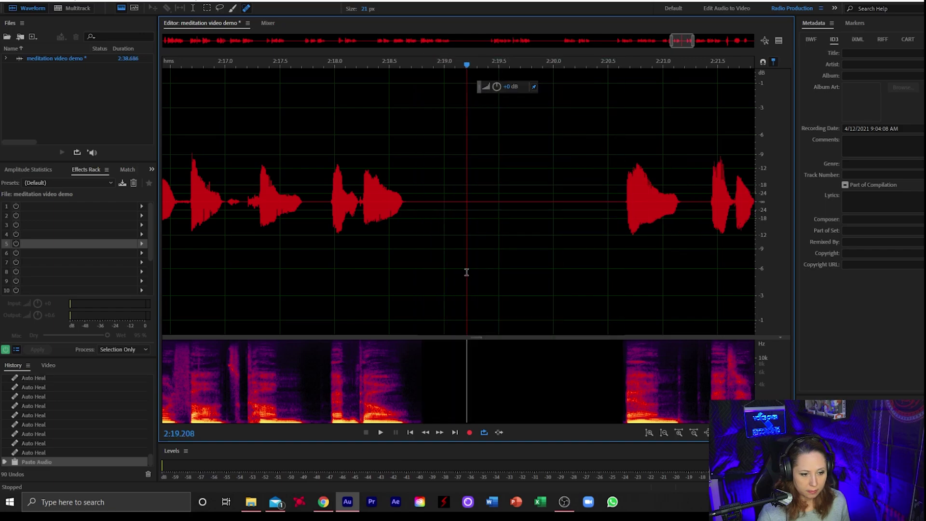
key(ctrl+v)
click(521, 265)
key(ctrl+v)
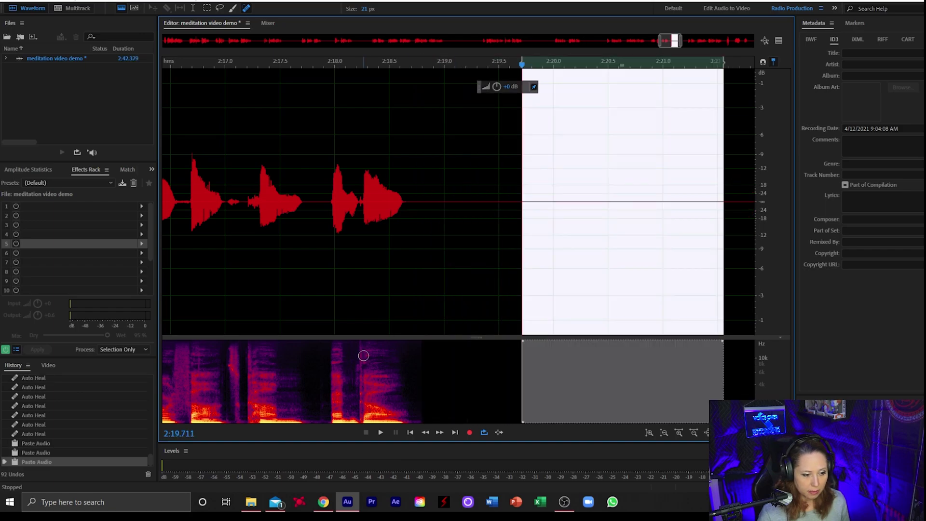
Play the phrase's end from about 2:17.9, auto heal the small noises between the words around 2:18.2 and replay it.
scroll(363, 355, up, 2)
click(300, 301)
key(space)
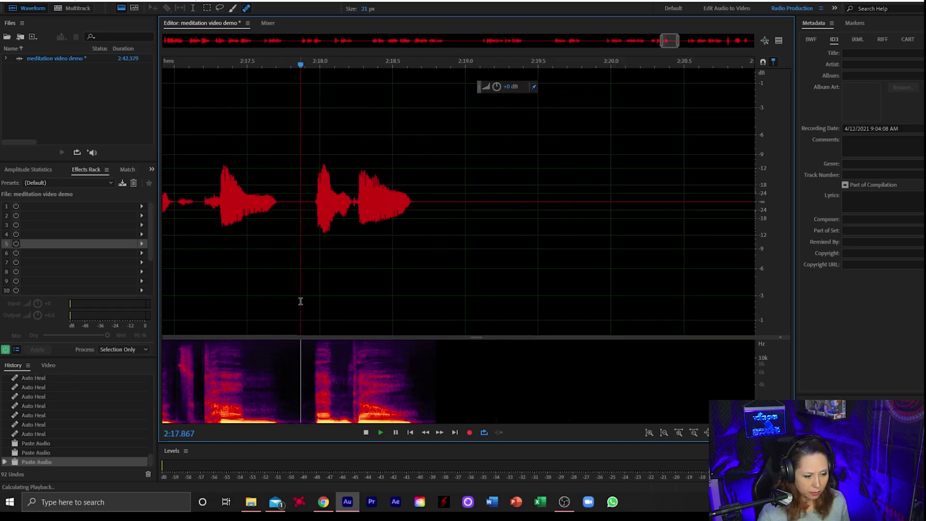
key(space)
scroll(369, 369, up, 2)
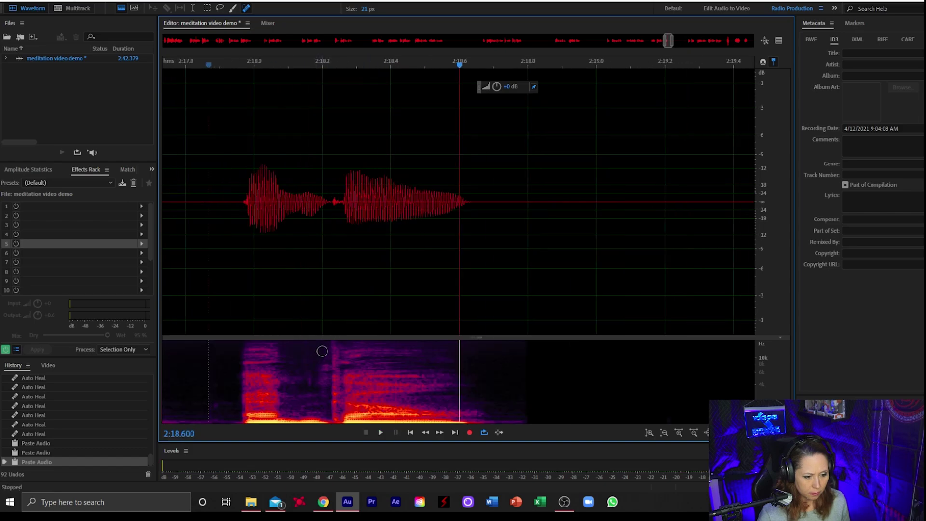
drag(322, 350, 323, 420)
drag(327, 347, 320, 421)
drag(309, 370, 309, 409)
mouse_move(308, 410)
mouse_down()
mouse_move(308, 419)
mouse_move(314, 402)
mouse_up()
click(308, 400)
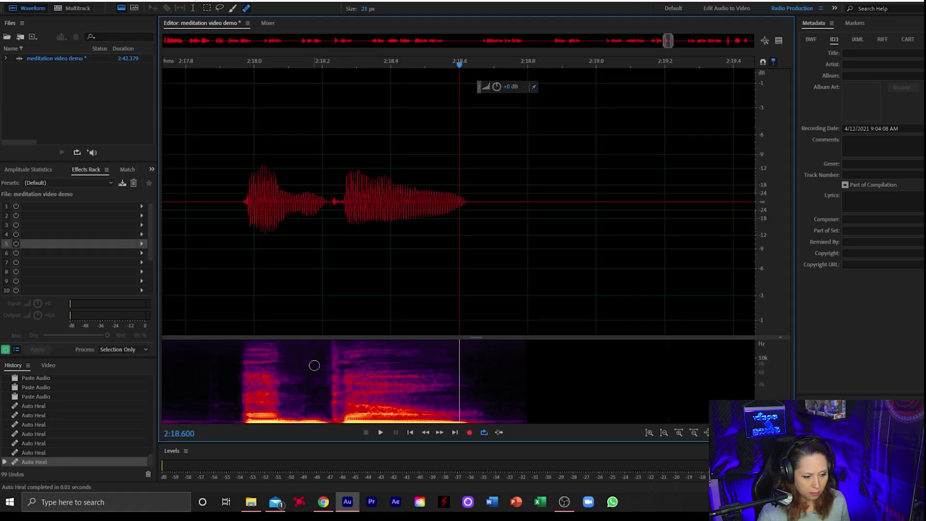
scroll(269, 307, down, 3)
key(space)
key(space)
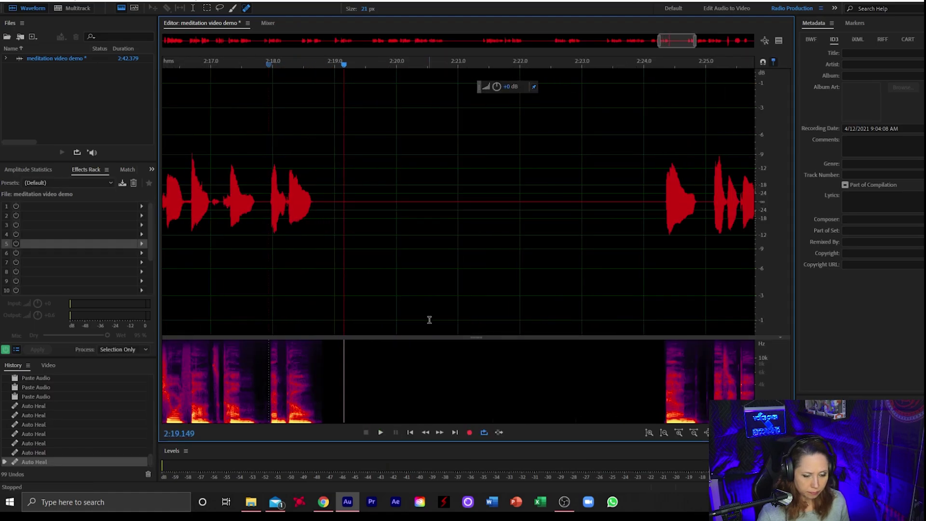
Play the phrase starting at about 2:24.3 and auto heal the small noise around 2:25.4.
scroll(429, 319, down, 4)
scroll(530, 263, up, 3)
click(470, 271)
key(space)
scroll(437, 273, down, 3)
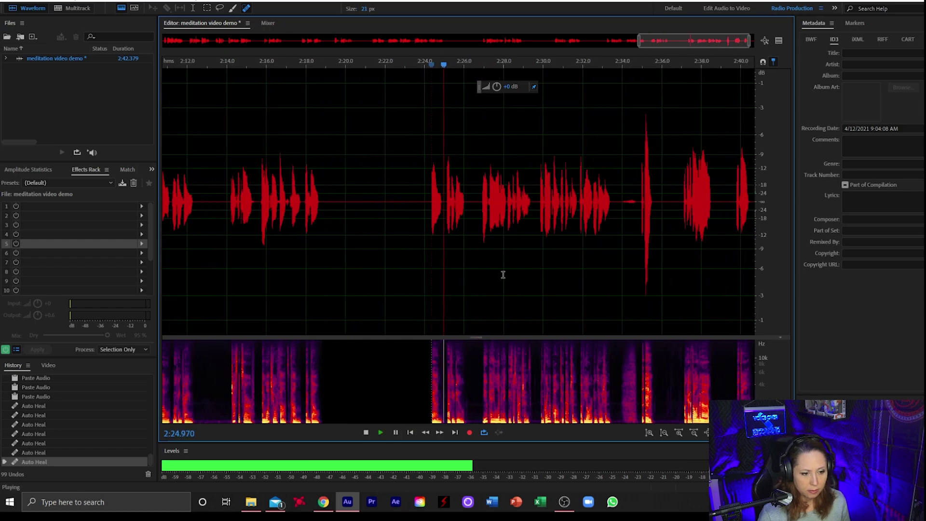
scroll(500, 274, up, 4)
key(space)
scroll(357, 355, up, 4)
scroll(344, 358, up, 4)
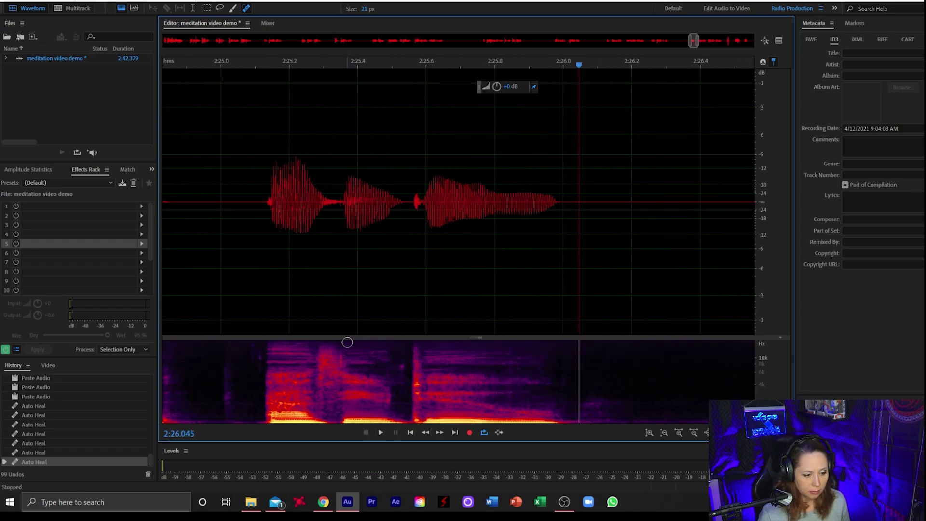
scroll(337, 314, down, 5)
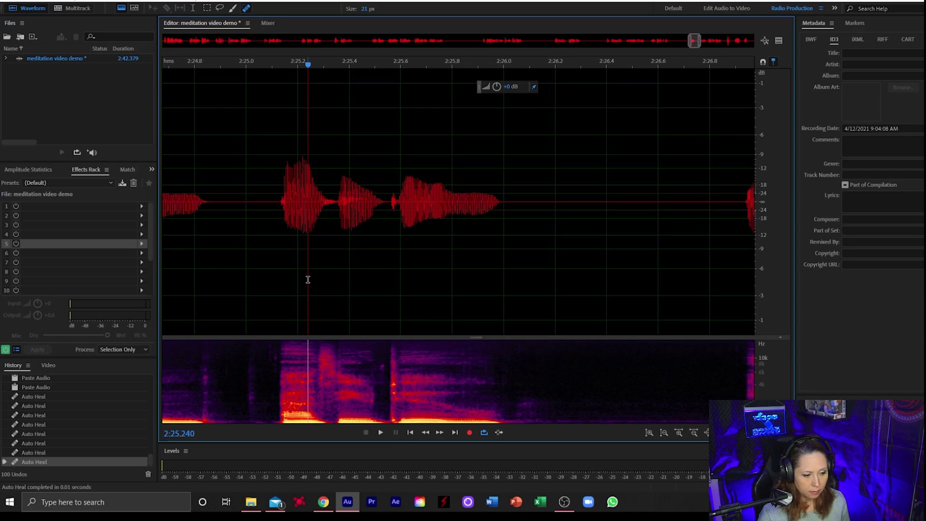
Replay from about 2:25.2 and shorten the following pause by deleting the section from about 2:26.0 to 2:26.5.
key(space)
scroll(435, 304, down, 3)
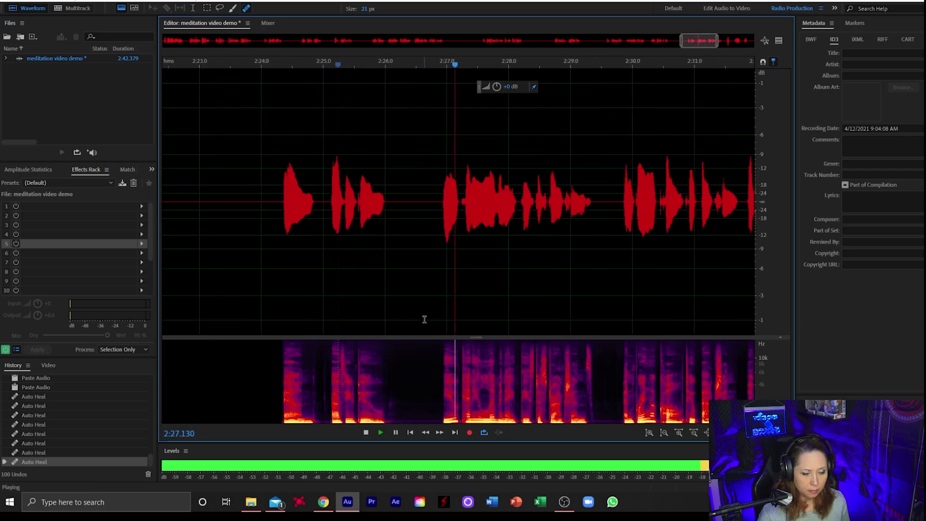
scroll(354, 324, up, 3)
key(space)
drag(338, 326, 430, 289)
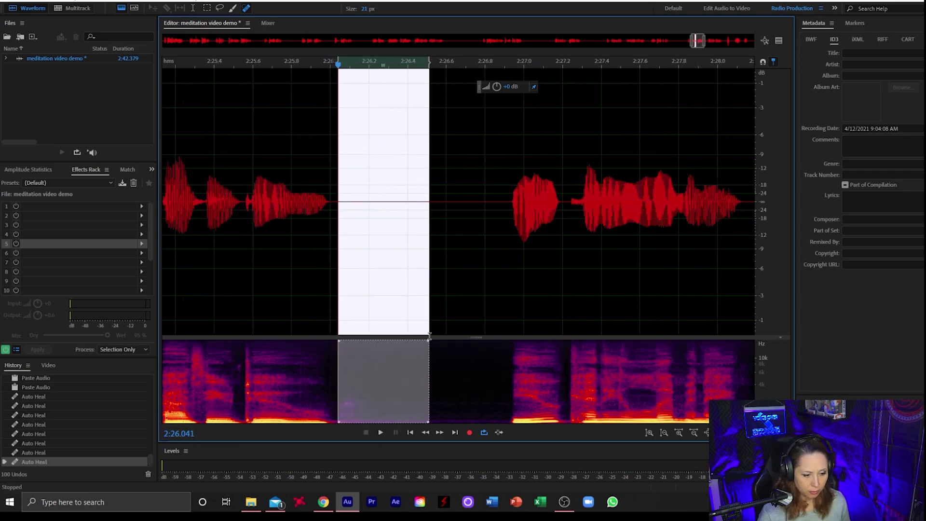
key(Delete)
scroll(346, 240, down, 2)
Play across the shortened pause, auto heal the small noises in the phrase starting at about 2:26.5 and replay it.
key(space)
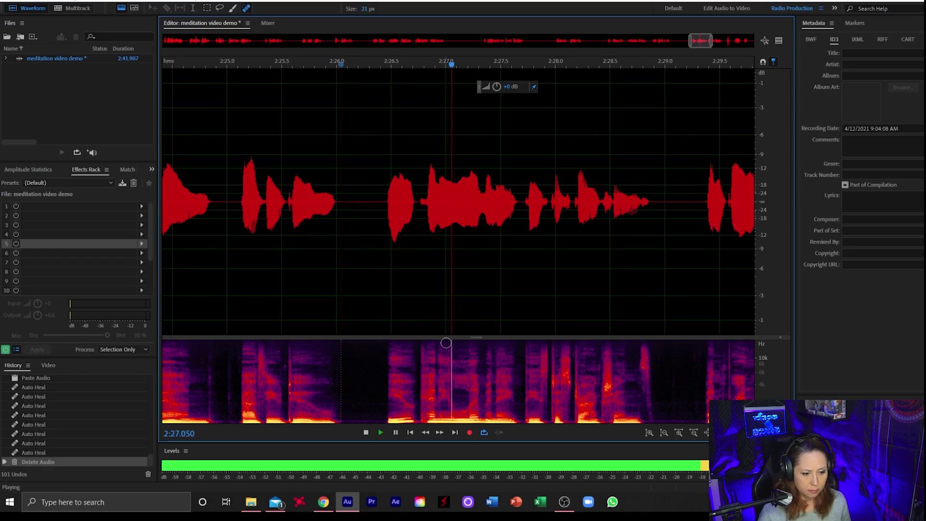
scroll(437, 340, up, 3)
key(space)
key(space)
mouse_move(435, 412)
mouse_down()
mouse_move(435, 348)
mouse_move(428, 421)
mouse_up()
key(space)
scroll(381, 314, down, 3)
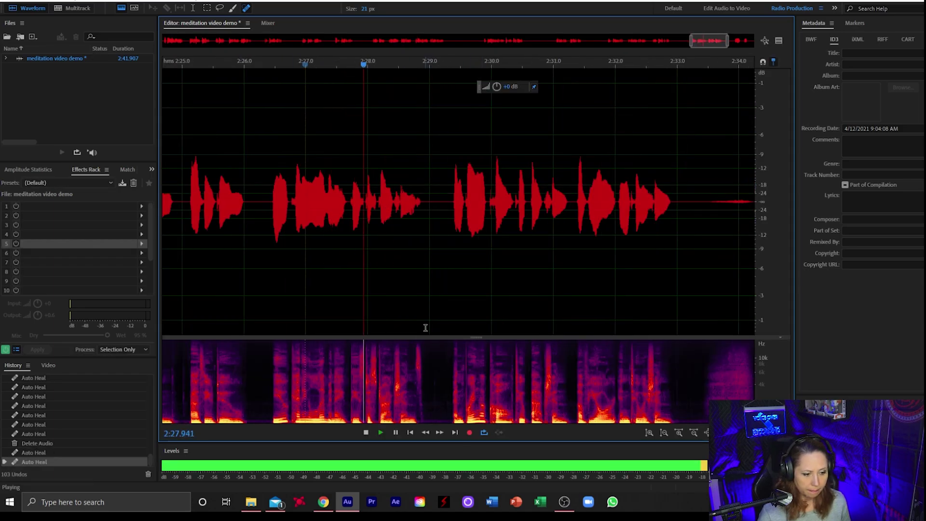
scroll(463, 326, down, 1)
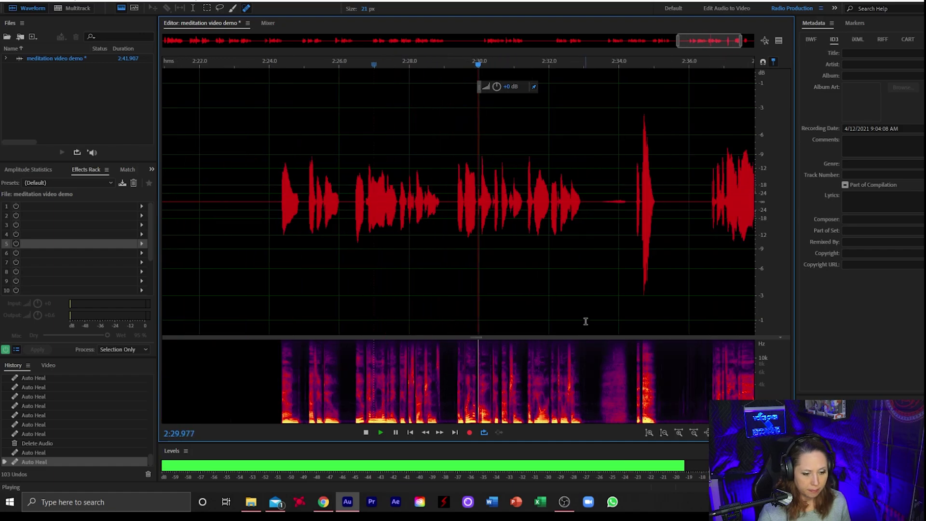
Auto heal the small noises at about 2:30.3, between two words, and replay from the phrase's start at about 2:29.4.
key(space)
scroll(497, 343, up, 6)
scroll(485, 349, up, 2)
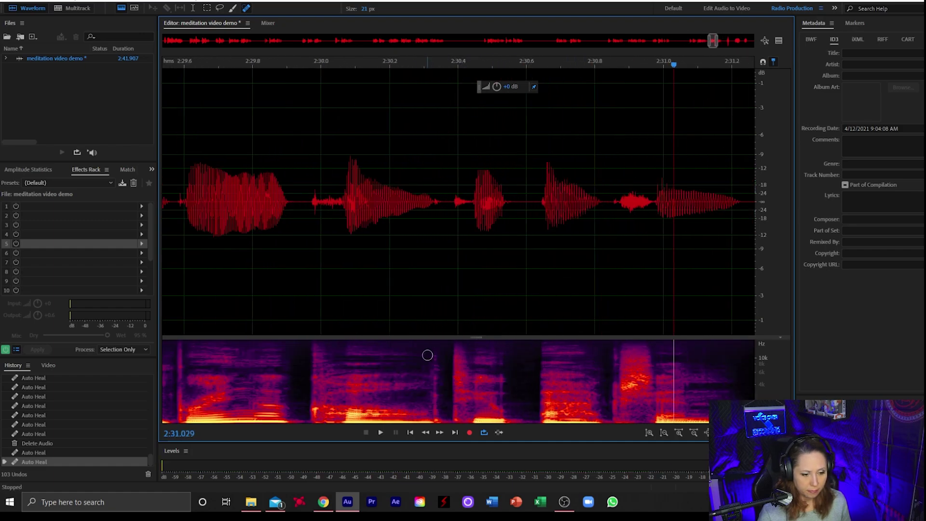
drag(434, 341, 434, 421)
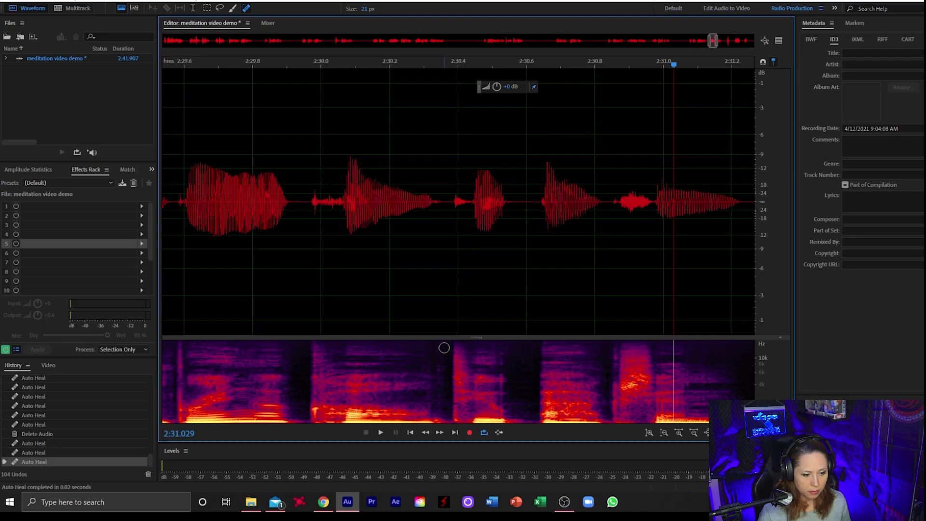
drag(441, 341, 437, 424)
scroll(391, 296, down, 2)
key(space)
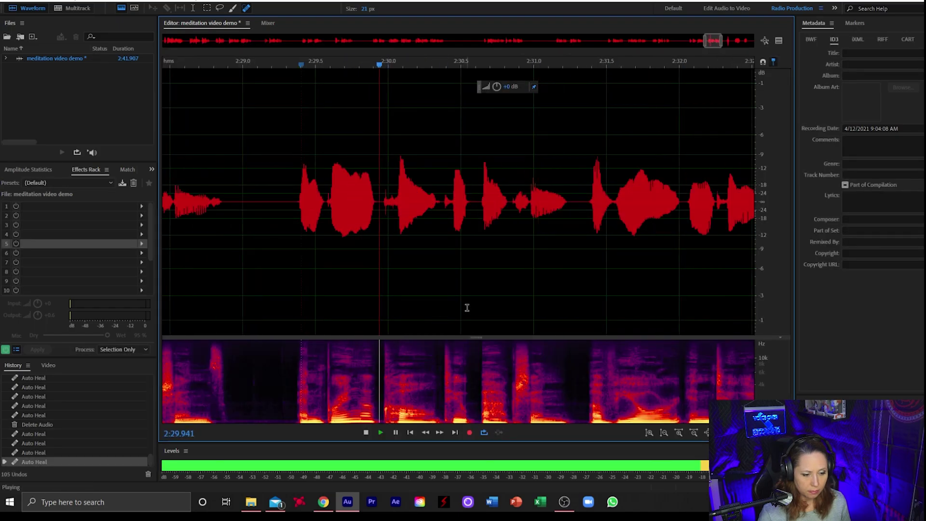
scroll(415, 325, down, 3)
scroll(505, 315, down, 3)
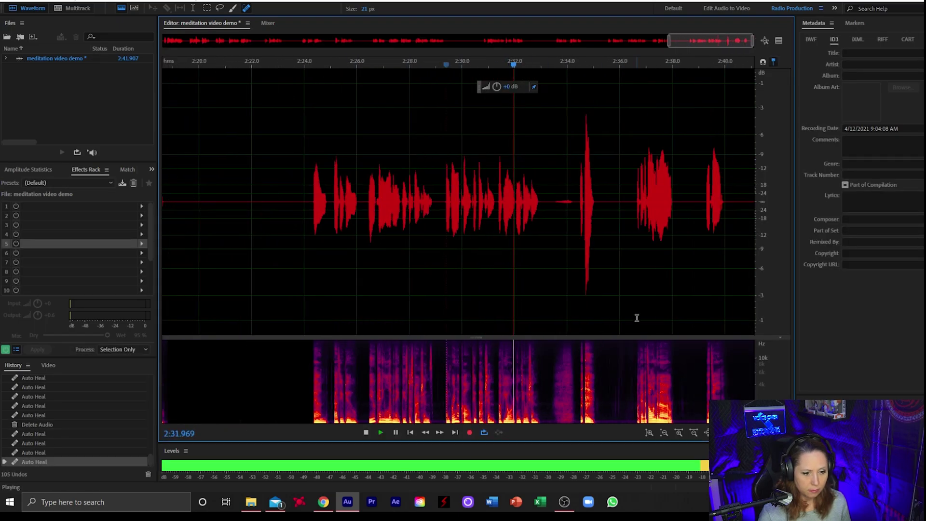
Play the take at about 2:36.6, then replace everything from about 2:33.0 to the end with one pasted copy of the silence.
scroll(640, 311, up, 4)
key(space)
drag(296, 328, 452, 299)
click(593, 283)
key(space)
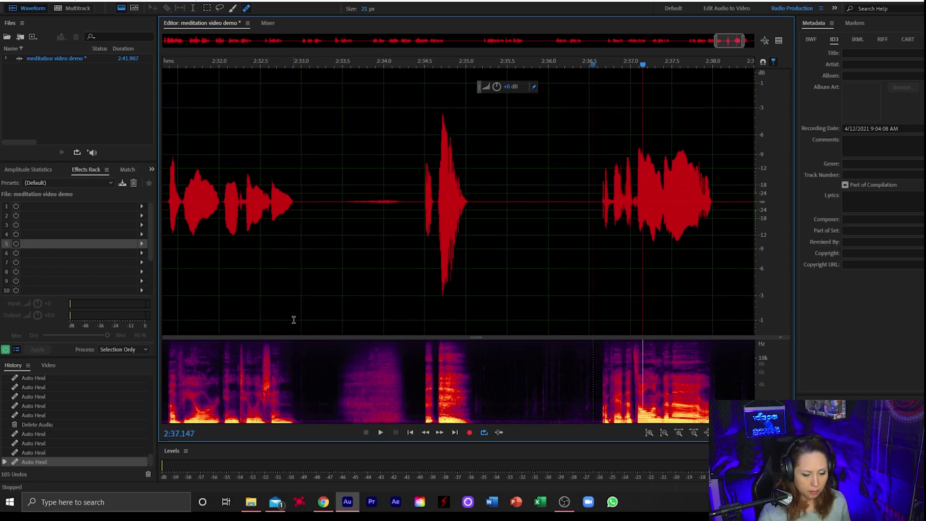
drag(300, 319, 796, 360)
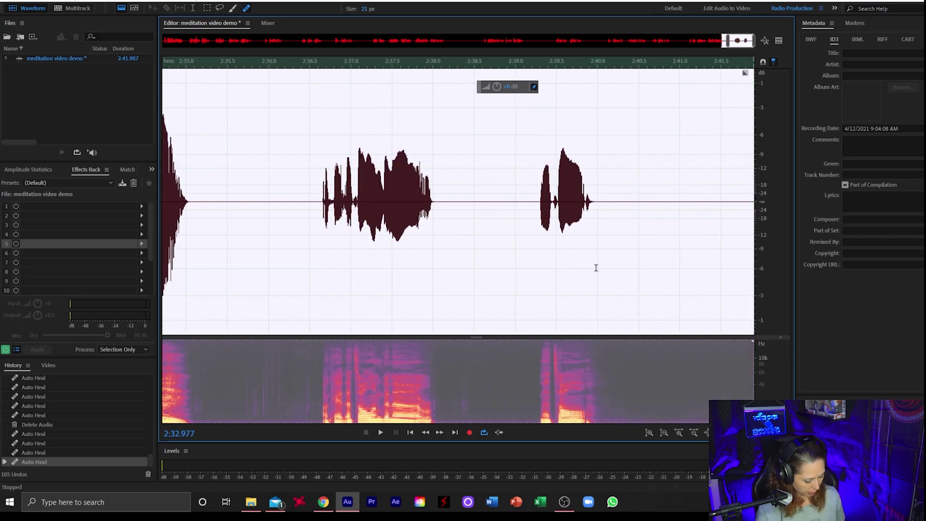
key(ctrl+v)
click(641, 202)
scroll(642, 202, down, 6)
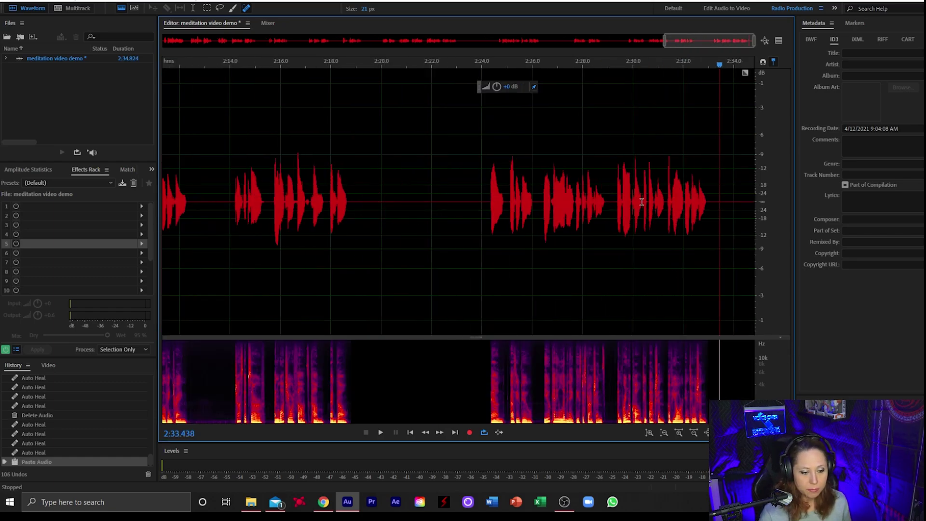
Save the edited voice-over as the Wave PCM file "meditation video demo.wav".
click(8, 2)
click(27, 118)
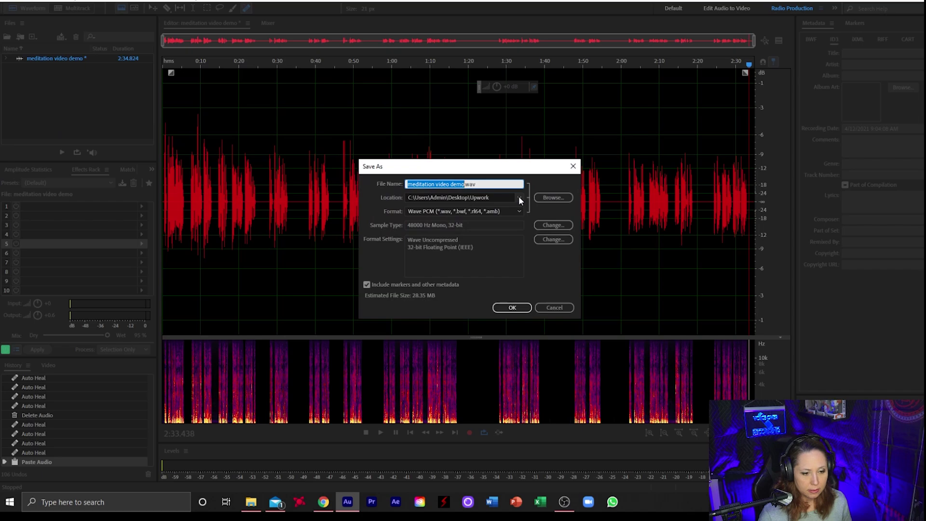
key(Return)
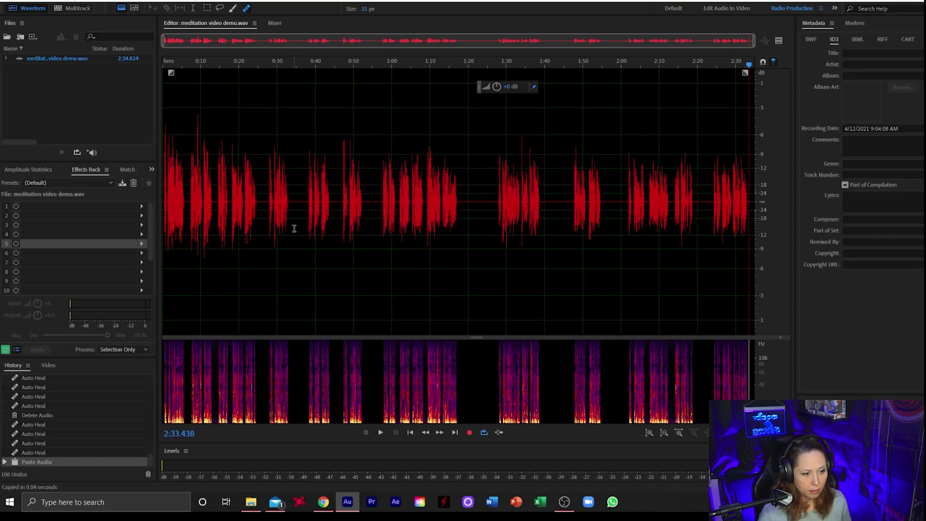
Create a 48000 Hz, 32-bit float stereo multitrack session named "meditation demo" and place the voice-over on Track 1 at about 5.7 s.
click(3, 2)
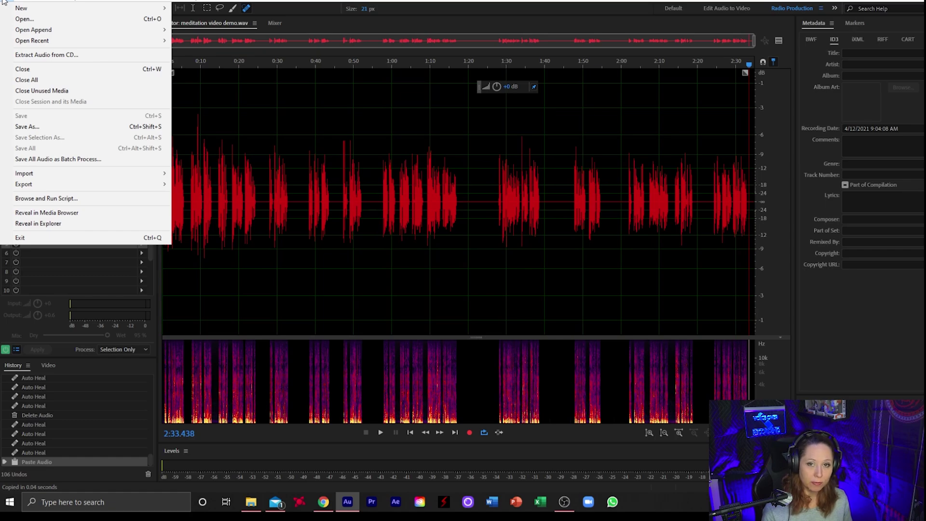
mouse_move(21, 1)
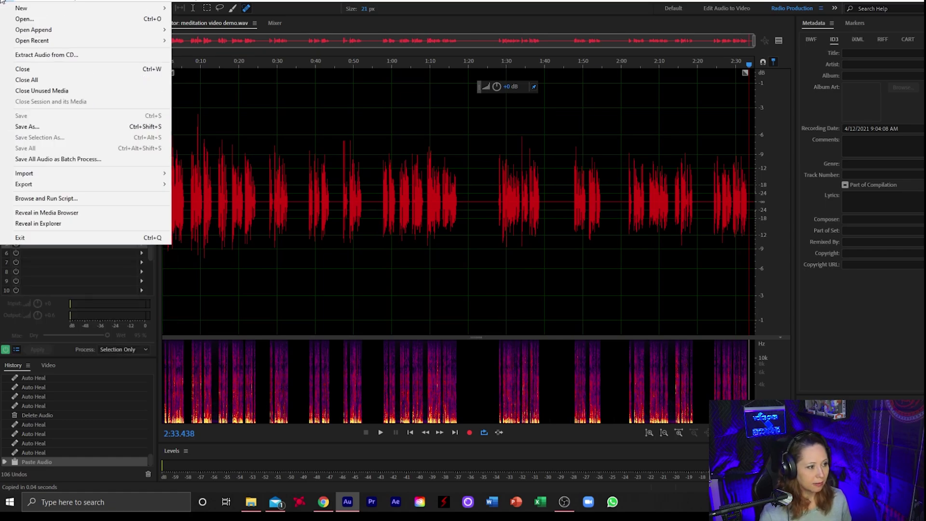
click(229, 11)
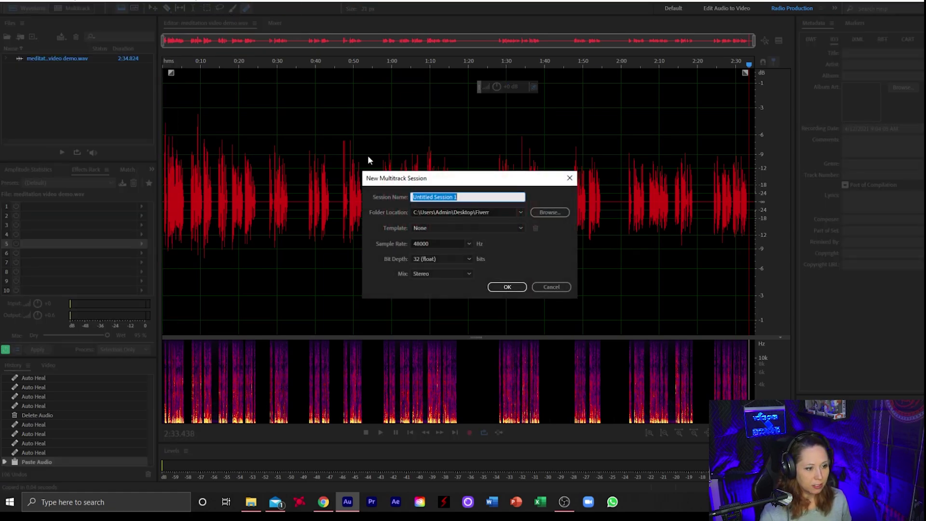
text(medi)
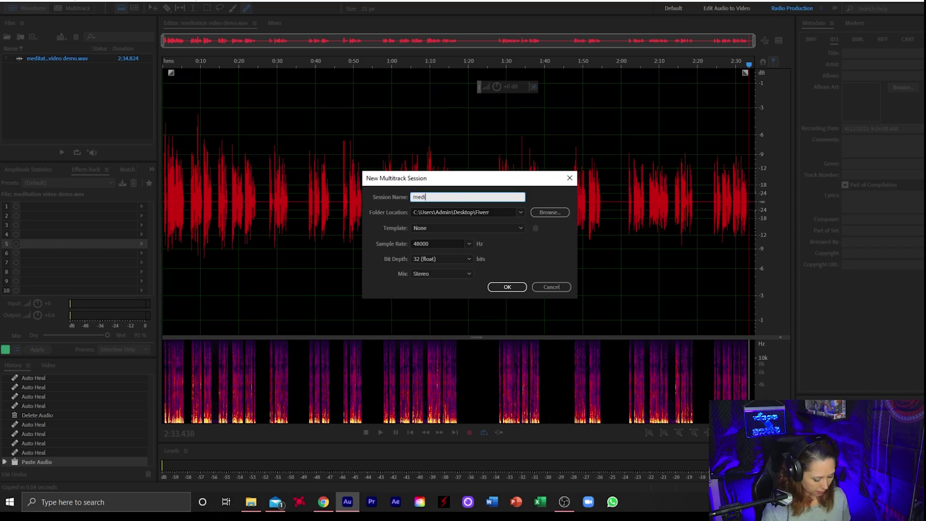
text(tation demo)
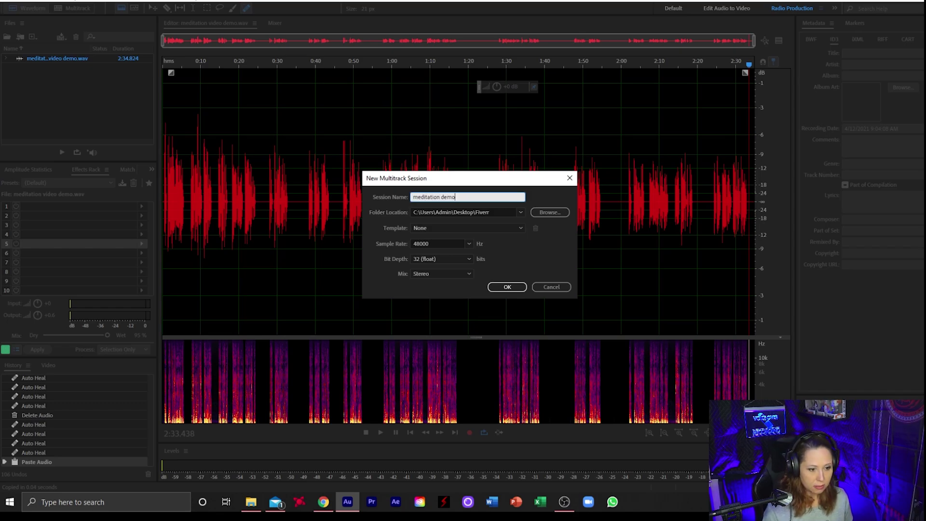
key(Return)
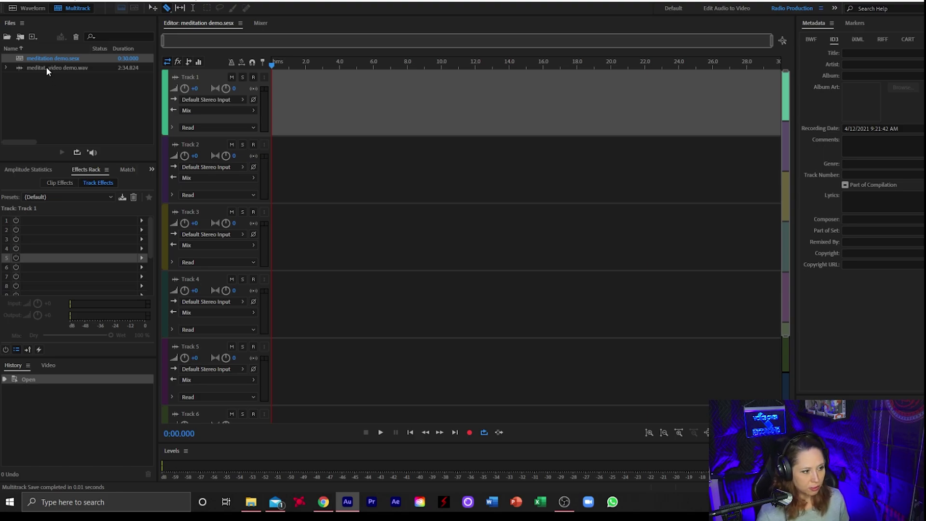
drag(47, 70, 369, 101)
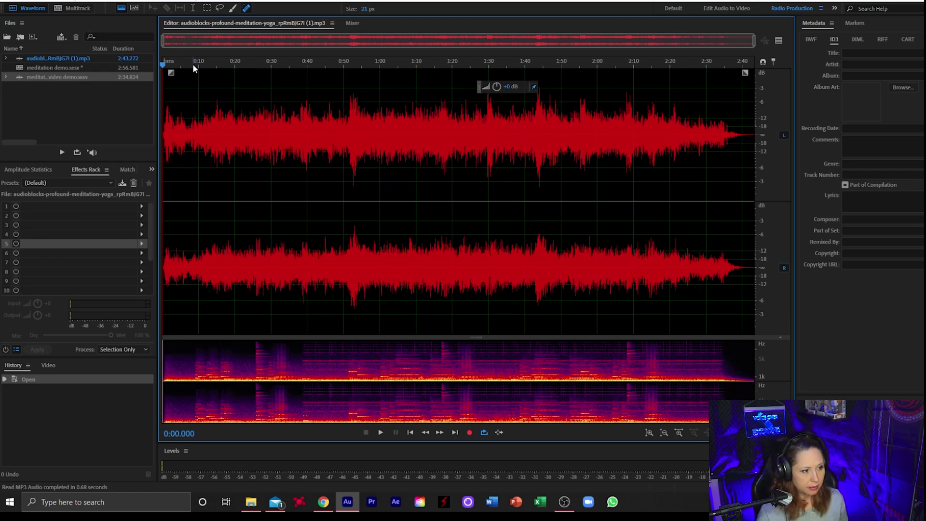
Listen to the opening of the profound-meditation-yoga music file.
key(space)
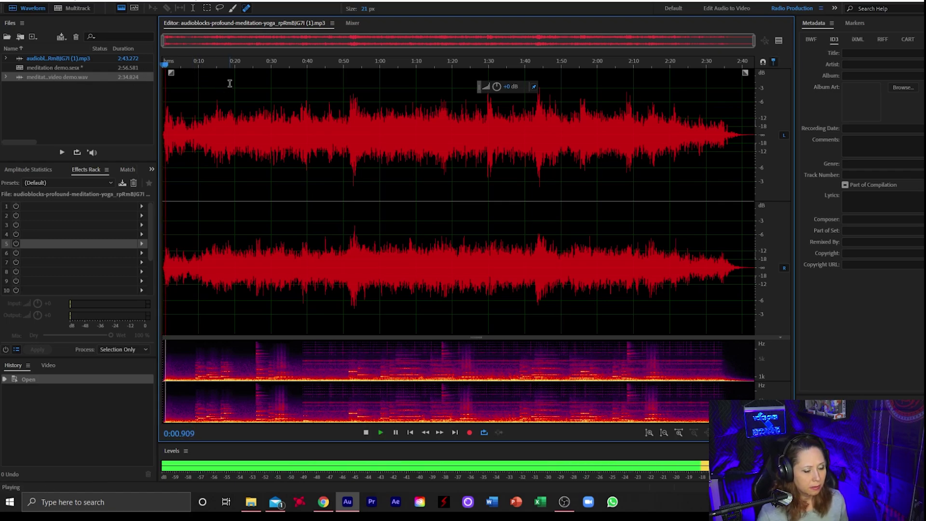
scroll(188, 120, up, 5)
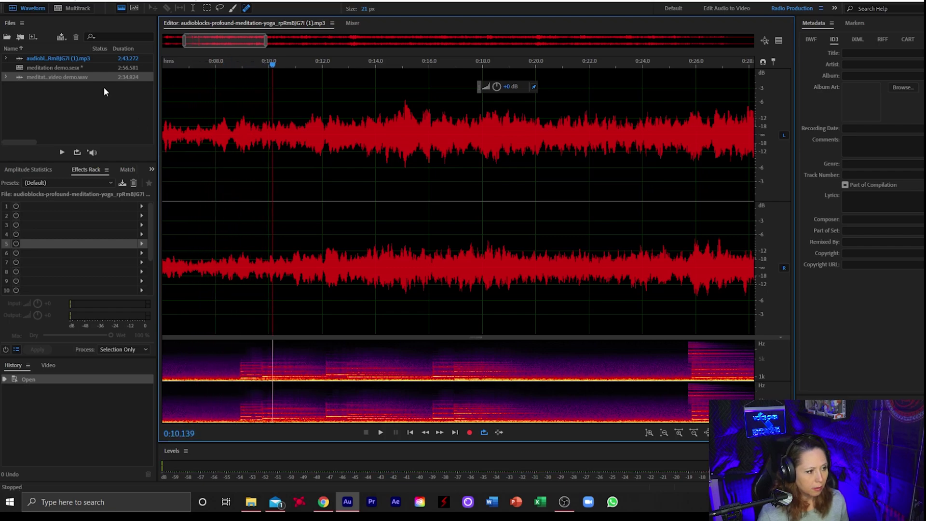
Place the meditation music at the start of Track 2 in the multitrack session and set the track's volume to -9.3 dB.
double_click(53, 67)
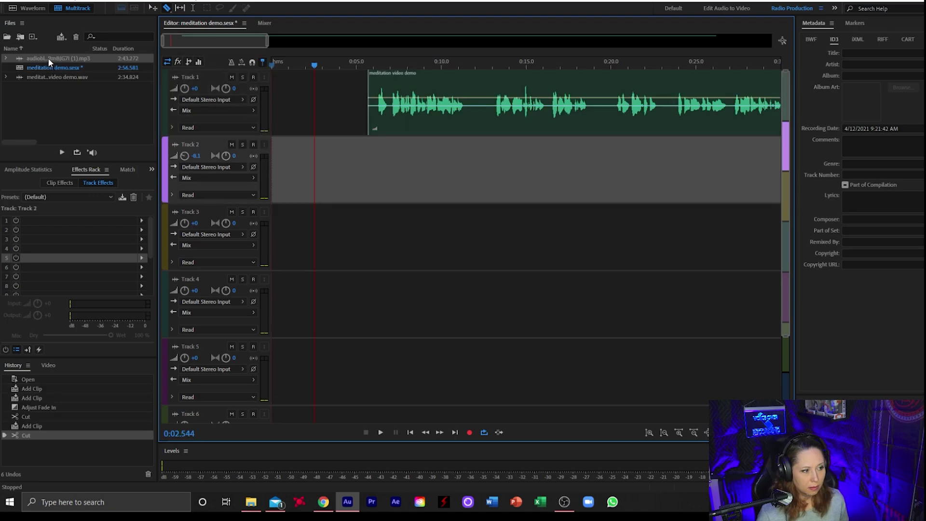
click(48, 58)
drag(48, 58, 246, 181)
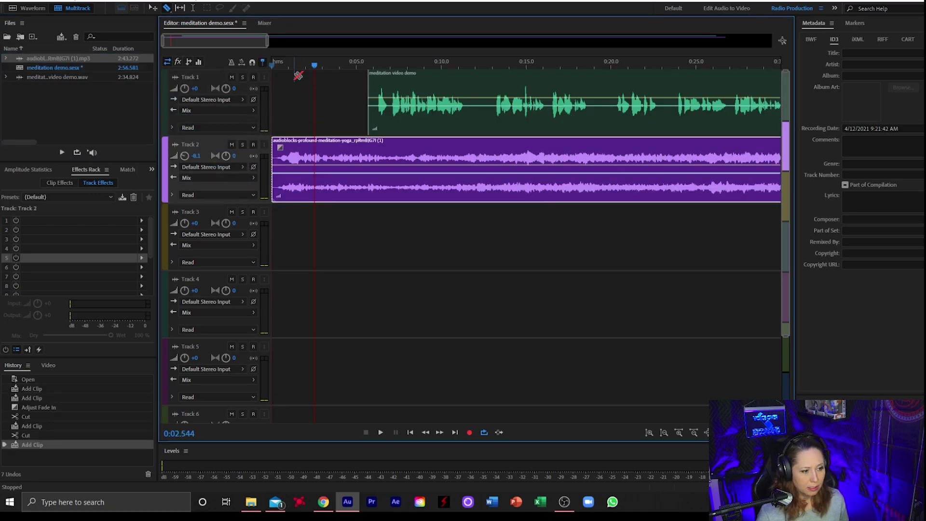
drag(182, 155, 179, 155)
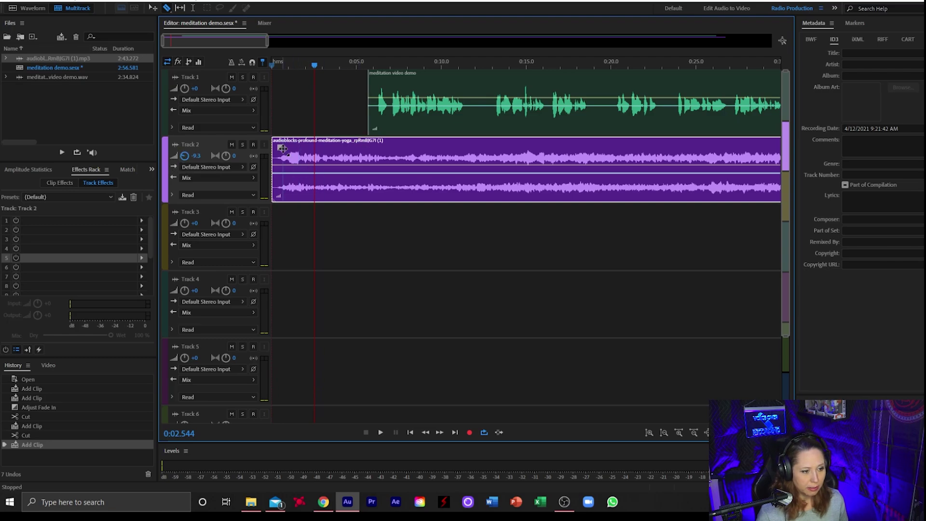
Add a fade-in of about 1 second to the start of the music clip on Track 2 and play the mix from the beginning.
drag(281, 147, 300, 153)
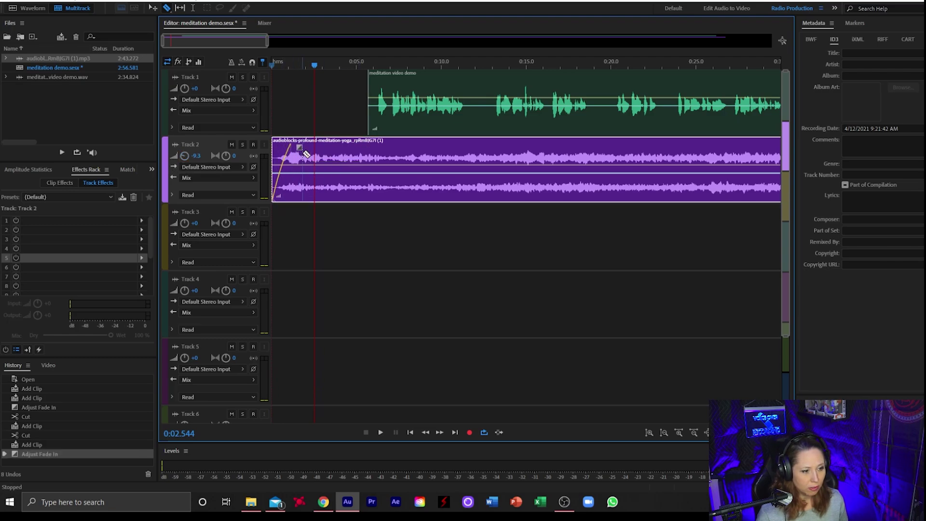
click(271, 65)
key(space)
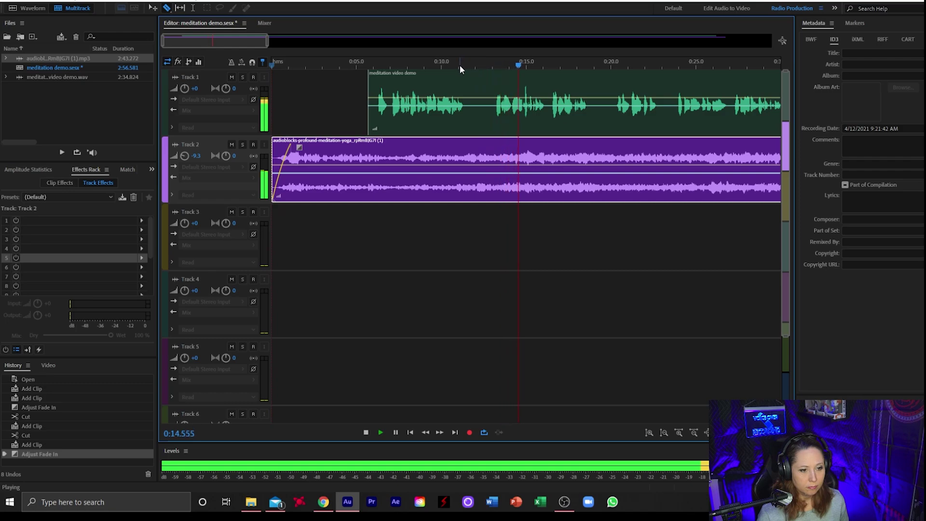
scroll(459, 64, down, 3)
scroll(386, 64, up, 5)
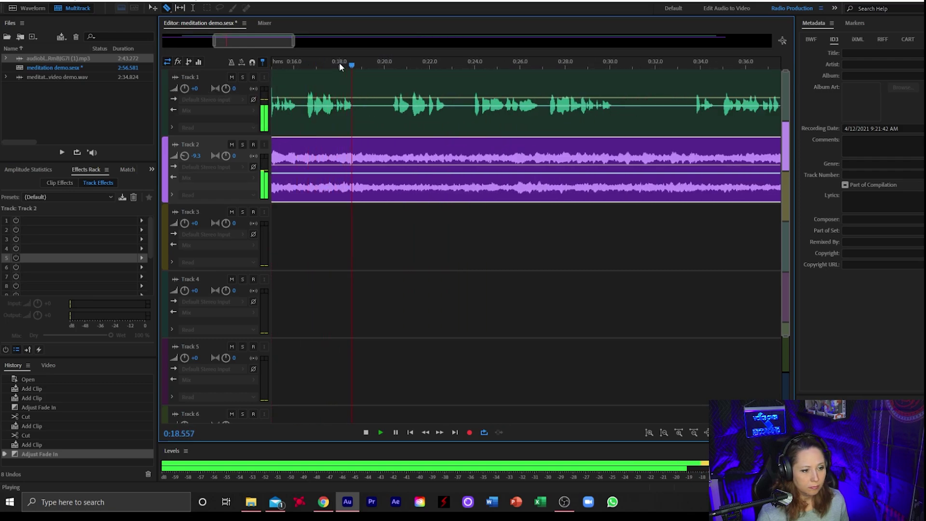
key(space)
Raise the gain of the voice clip on Track 1 to 1.8 dB and play the mix from about 0:20.
scroll(340, 62, down, 3)
scroll(339, 61, down, 3)
scroll(283, 62, up, 5)
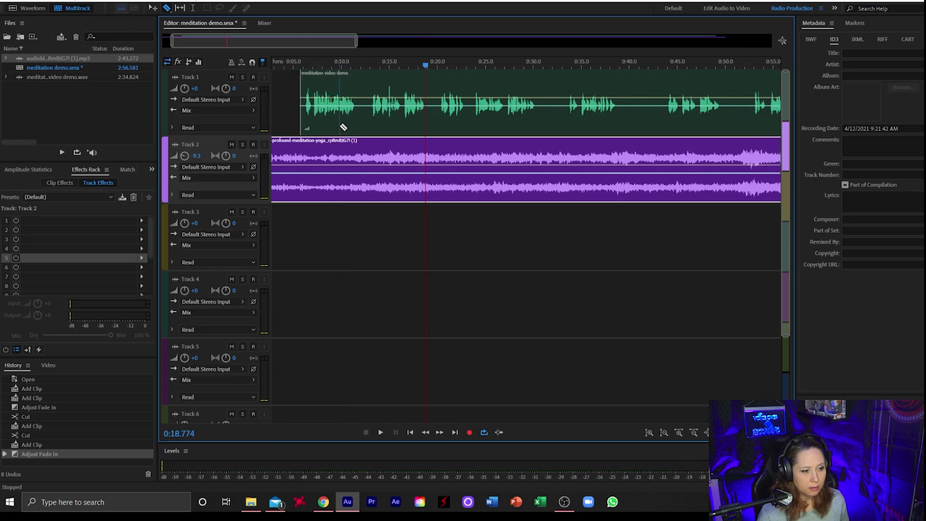
click(305, 131)
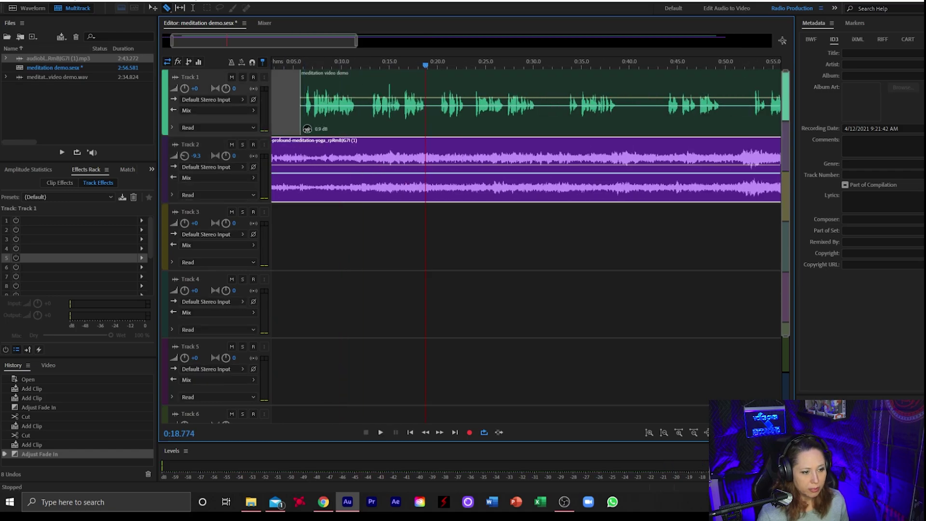
click(439, 64)
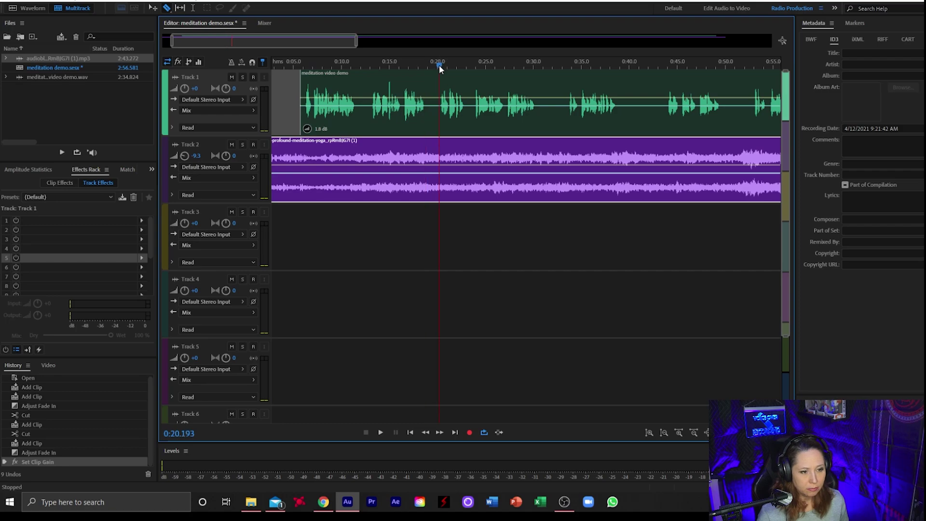
key(space)
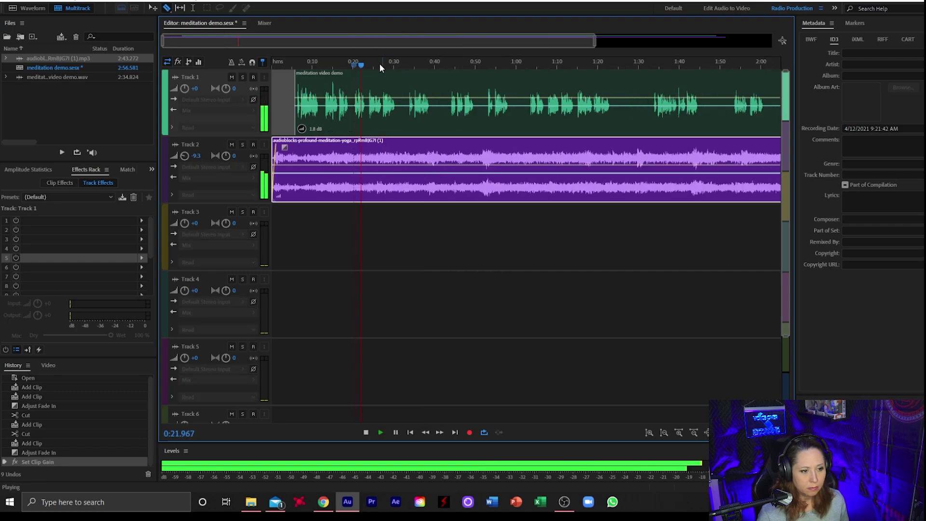
scroll(374, 63, up, 2)
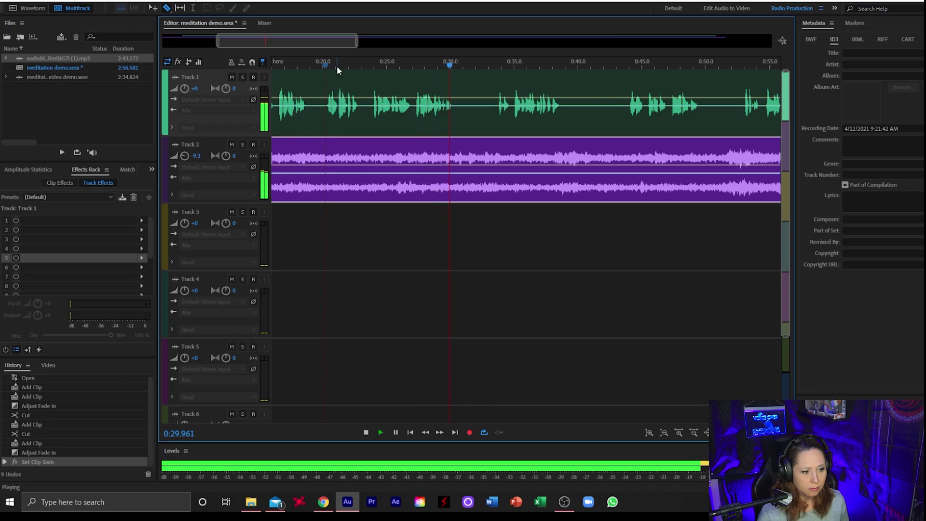
key(space)
Split the Track 1 voice clip at about 0:20 with the Razor tool and shift the second part about 4 seconds later.
scroll(337, 64, down, 2)
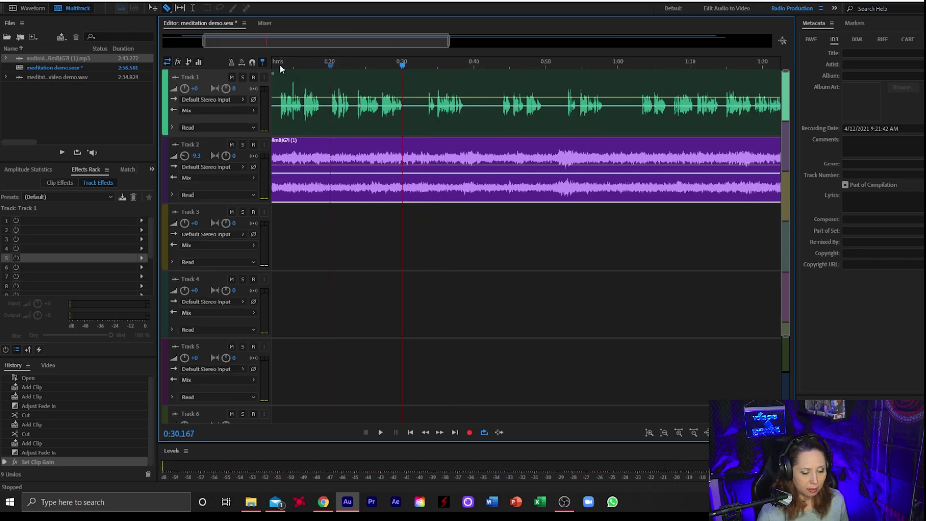
click(327, 62)
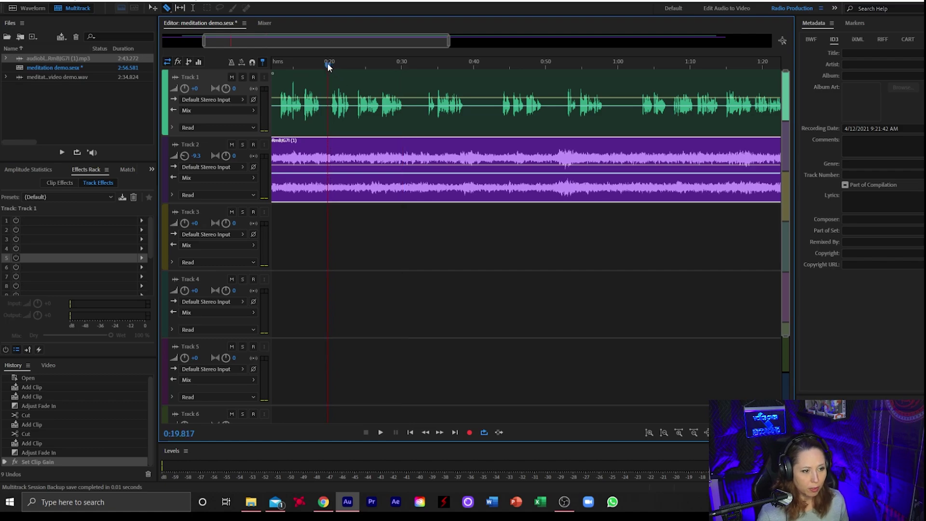
key(space)
key(space)
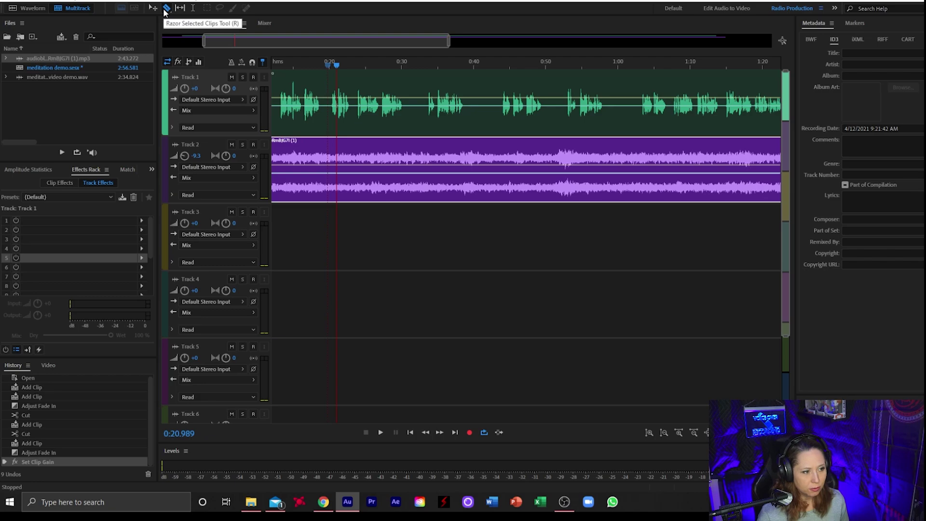
click(327, 92)
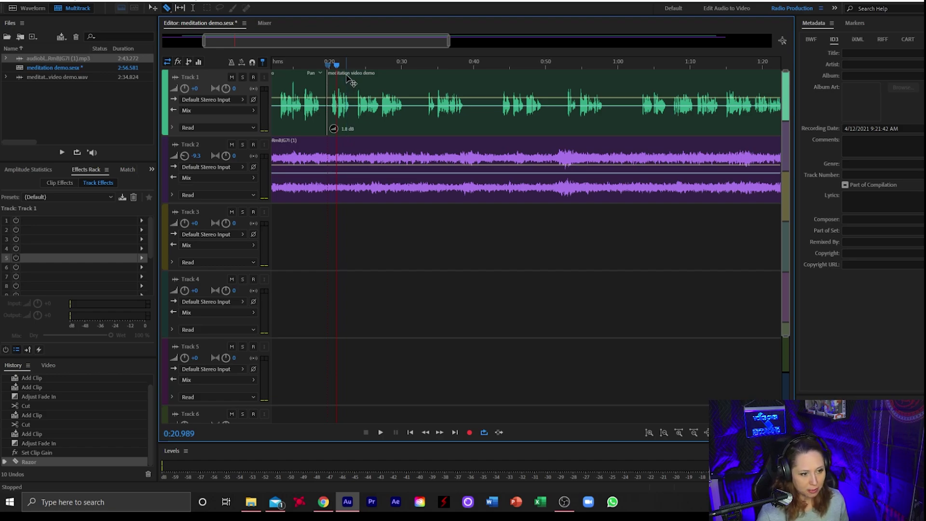
drag(346, 76, 379, 80)
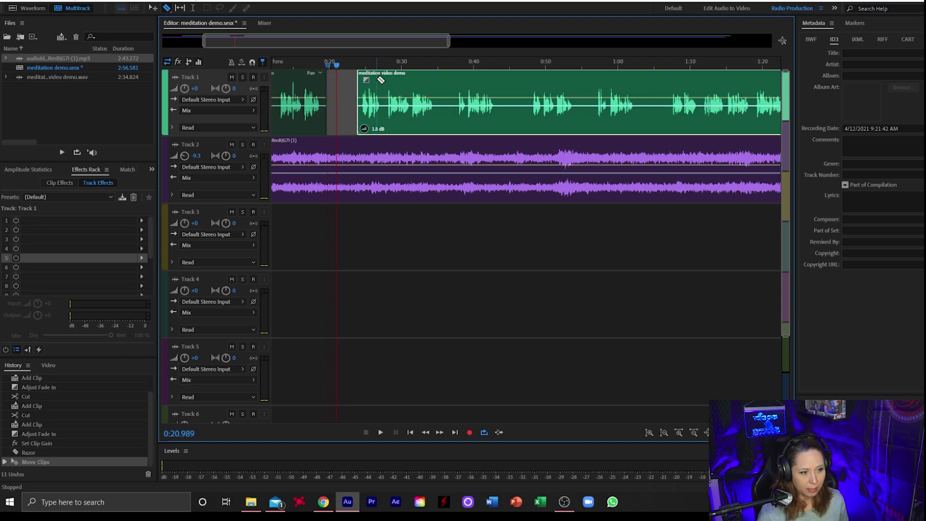
Play the mix from about 0:16 to check the new pause between the first two voice clips.
click(304, 62)
key(space)
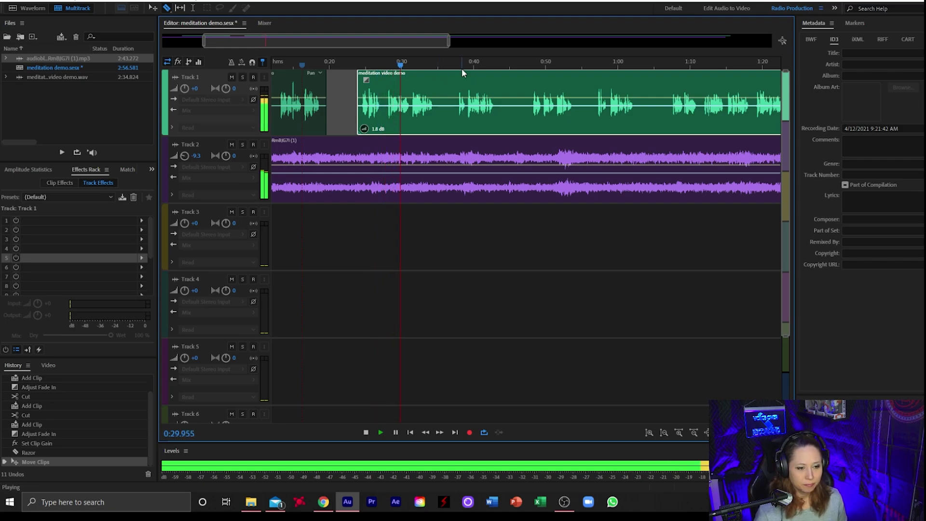
key(space)
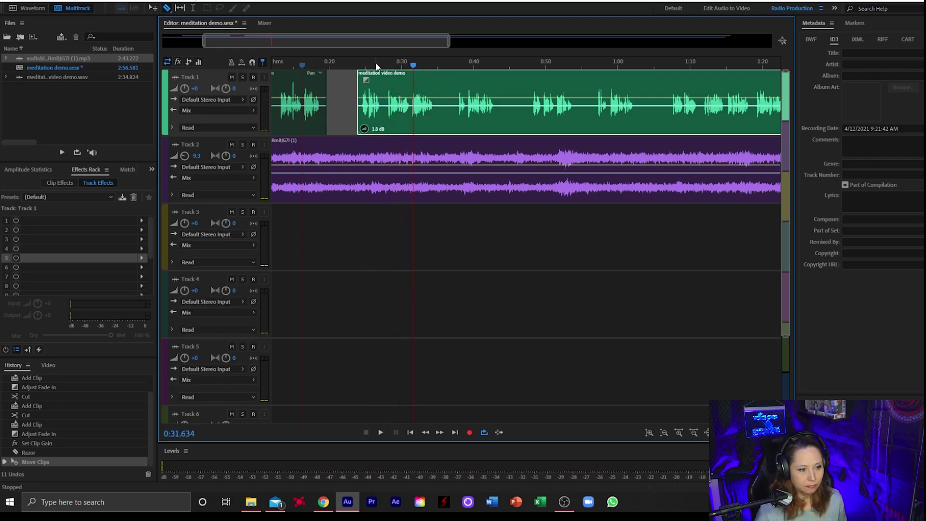
Audition the voice near 0:58, split its clip at about 1:07, and shift the remainder about 5 seconds later.
key(backslash)
scroll(438, 62, up, 3)
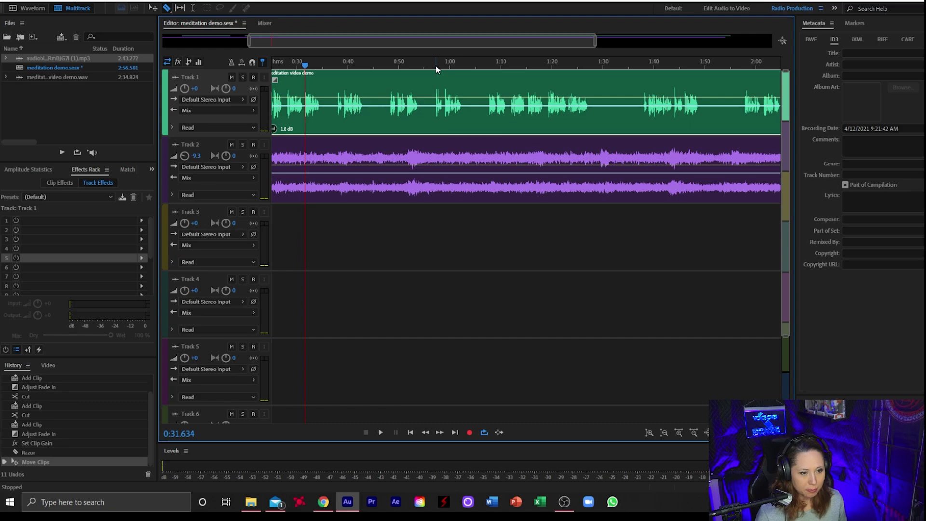
click(436, 64)
key(space)
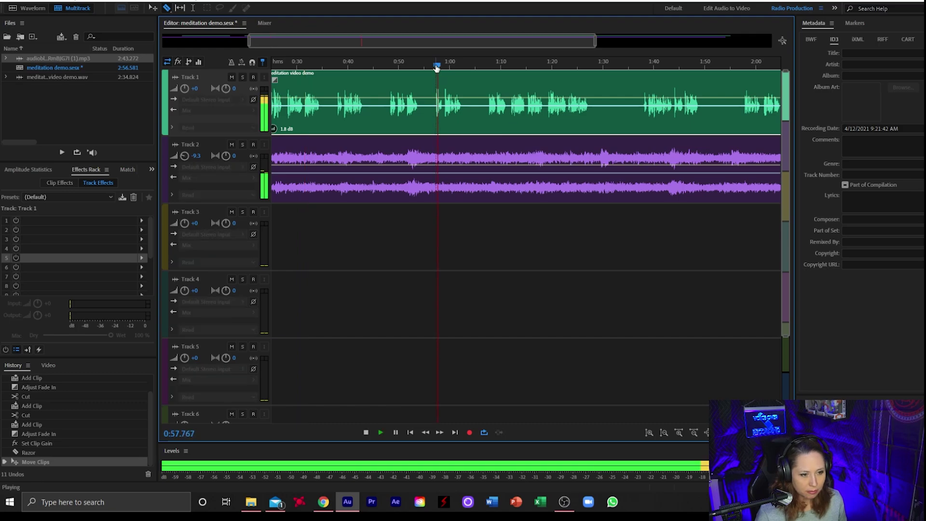
key(space)
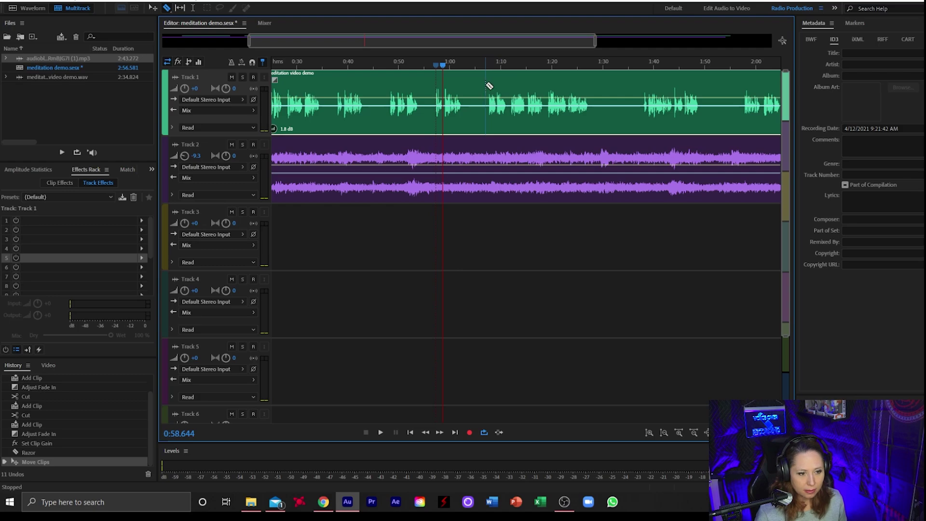
click(486, 86)
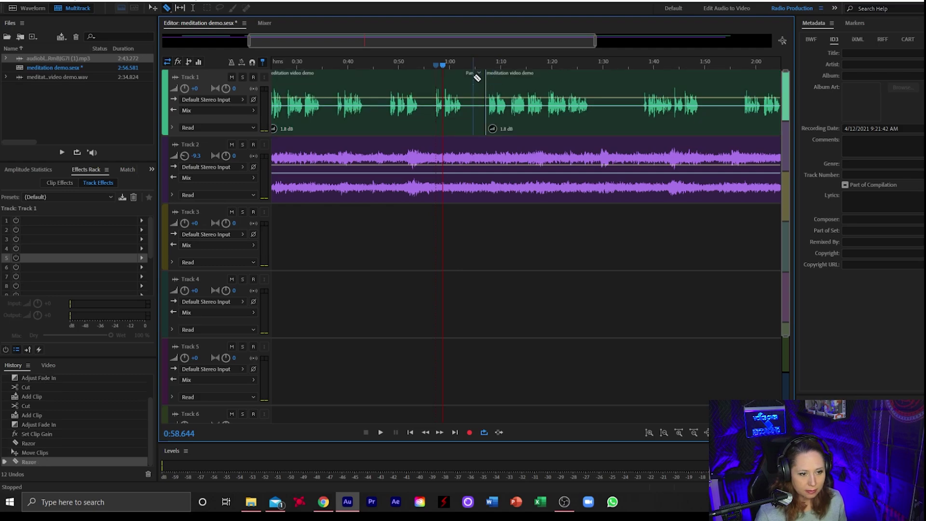
drag(494, 77, 522, 80)
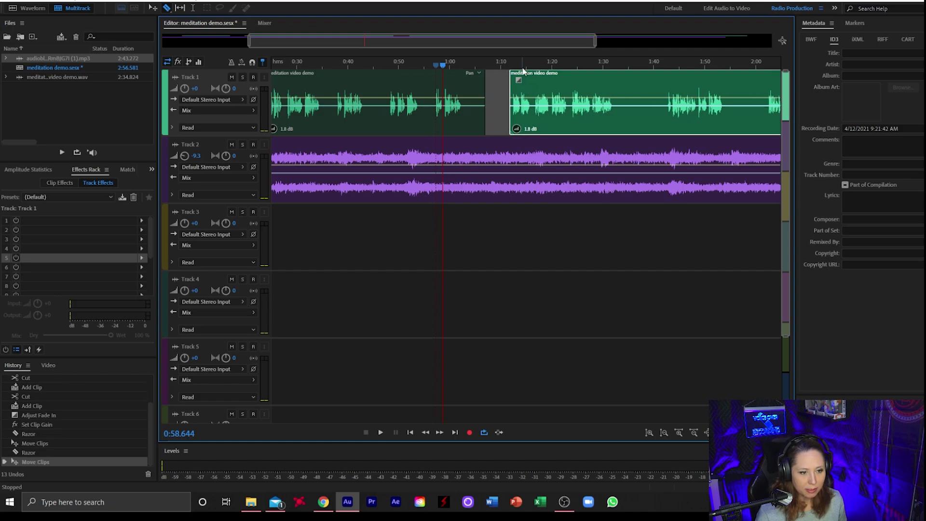
Play the mix from about 1:10 to 1:33 to review the pause and the voice level against the music.
click(504, 64)
key(space)
scroll(501, 66, down, 2)
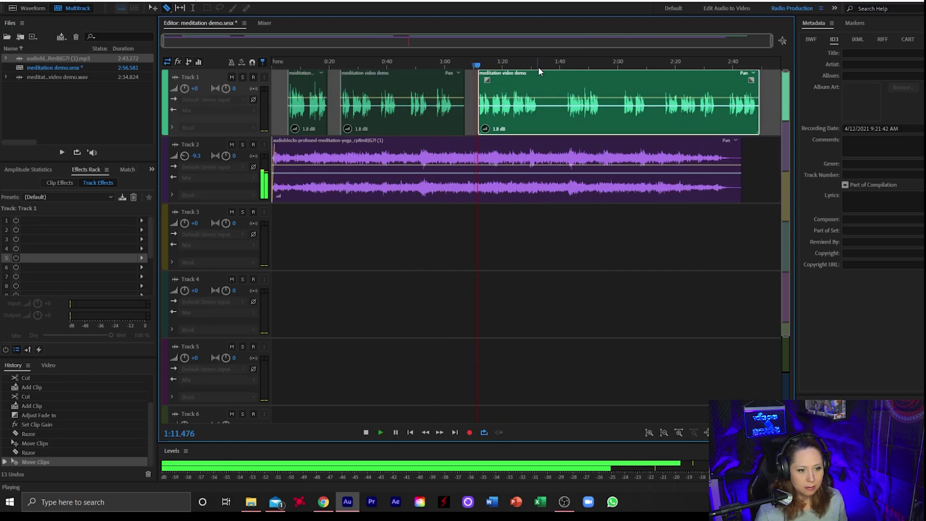
scroll(538, 66, up, 4)
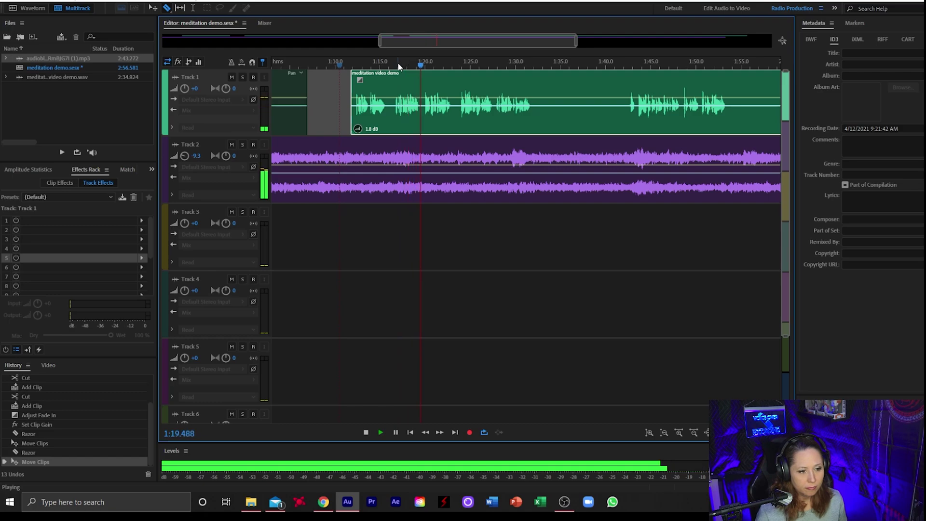
scroll(399, 66, down, 2)
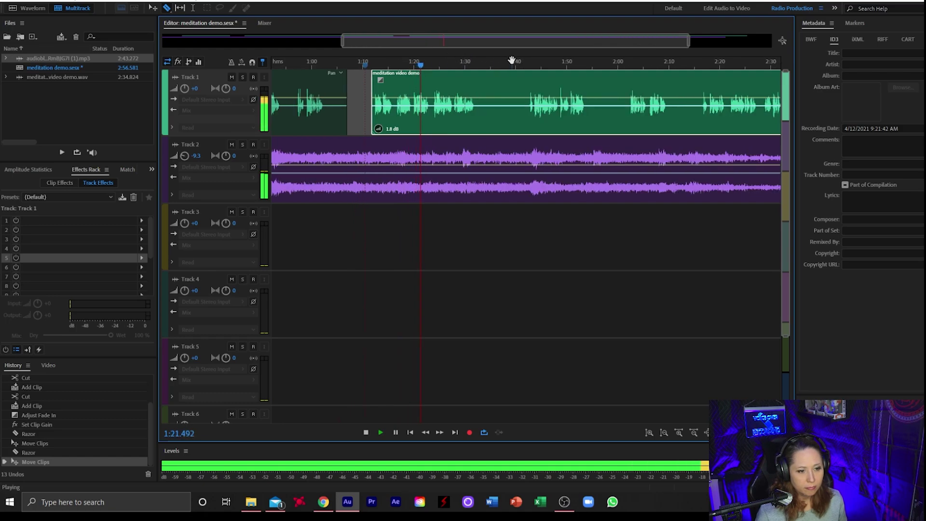
scroll(540, 61, up, 2)
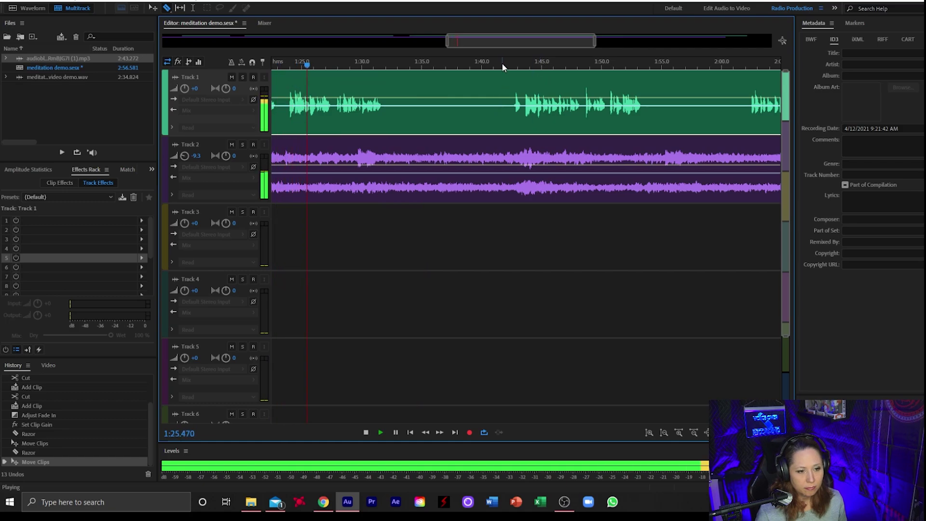
scroll(497, 63, down, 3)
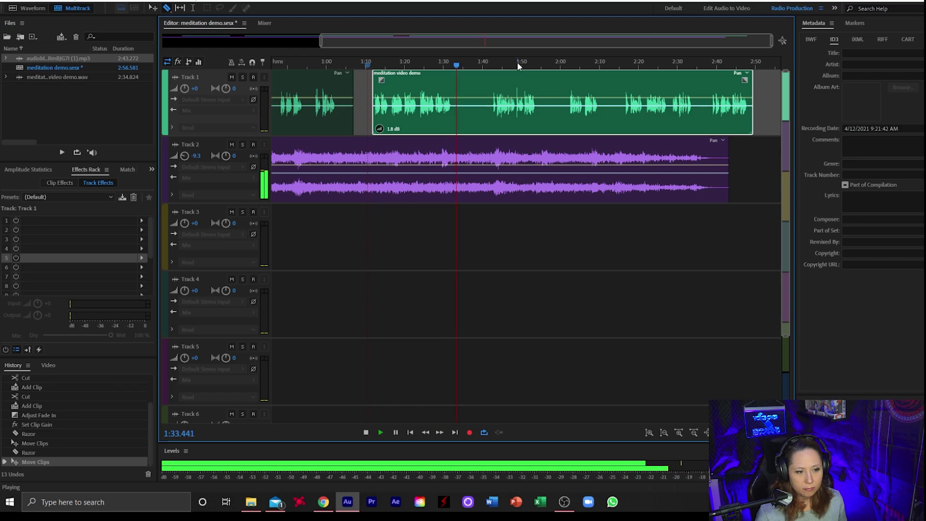
key(space)
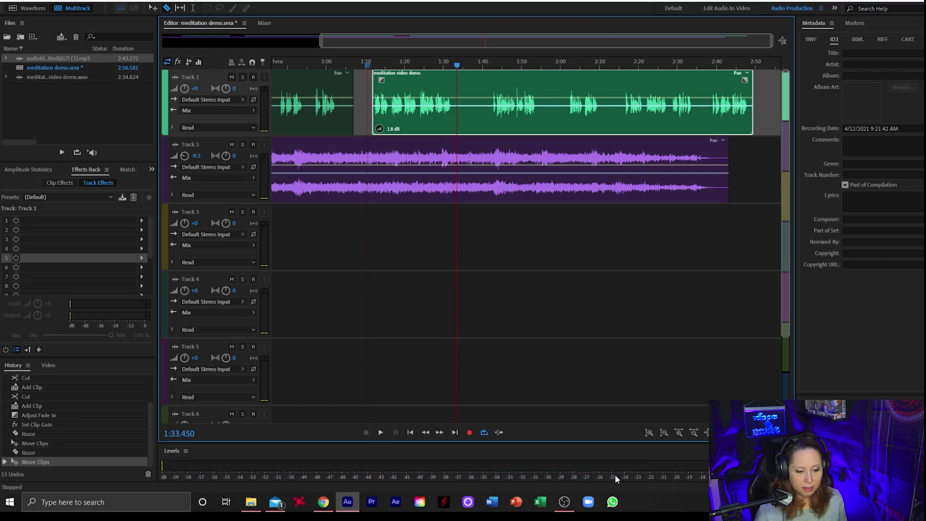
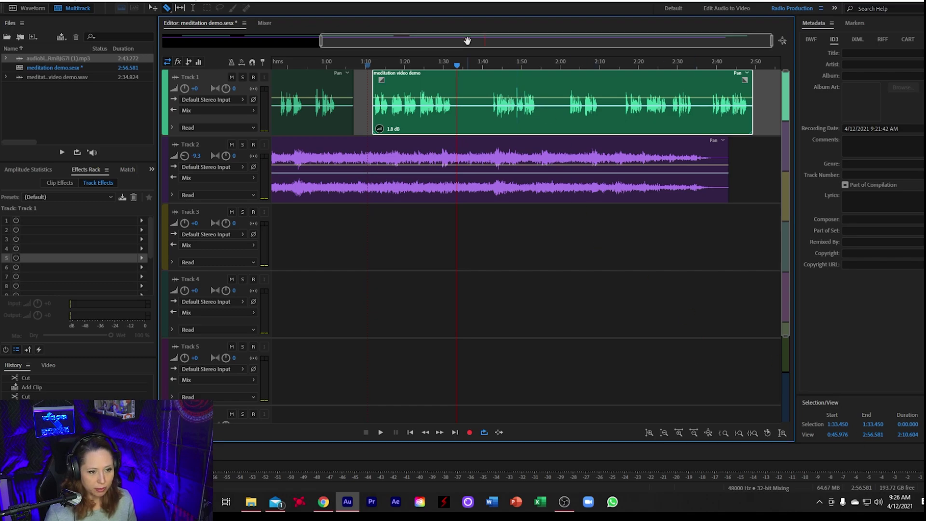
Raise Track 1's volume to +3 dB, playing the voice's opening and the section from about 1:14 to judge the level.
drag(467, 40, 246, 24)
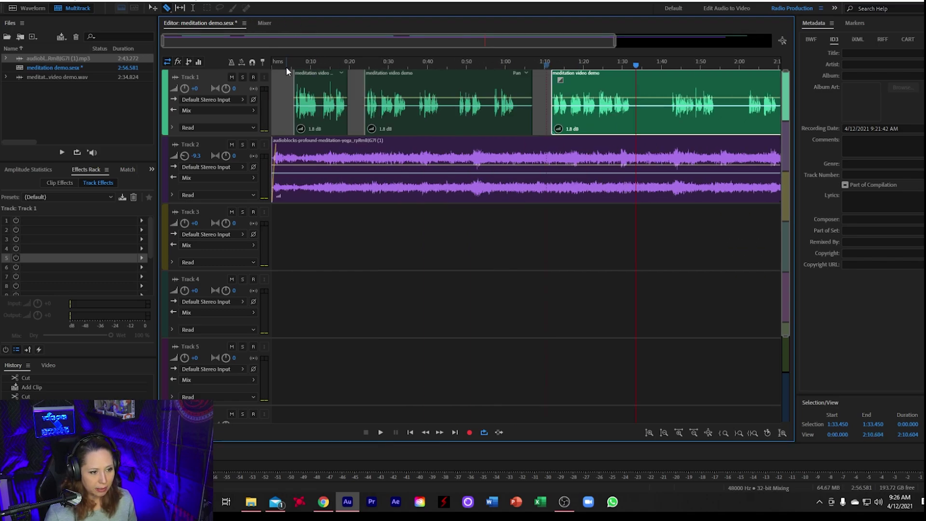
key(space)
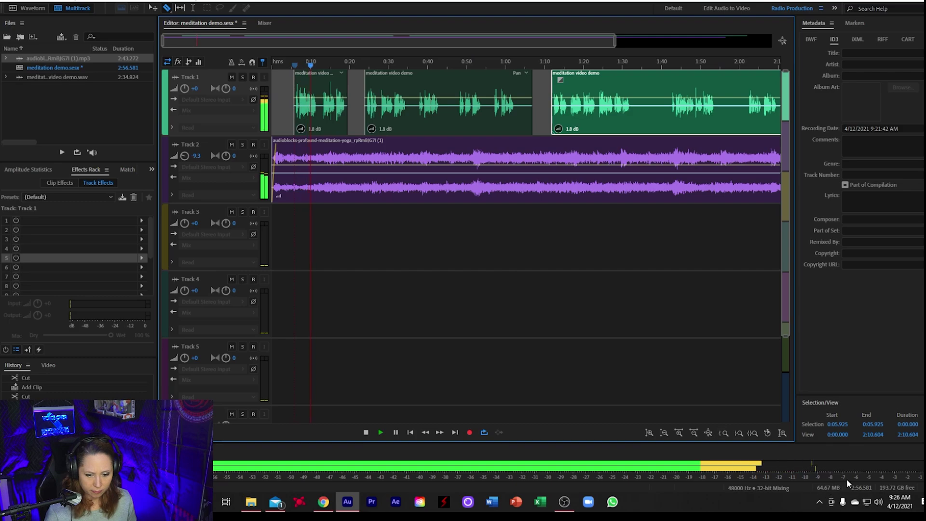
key(space)
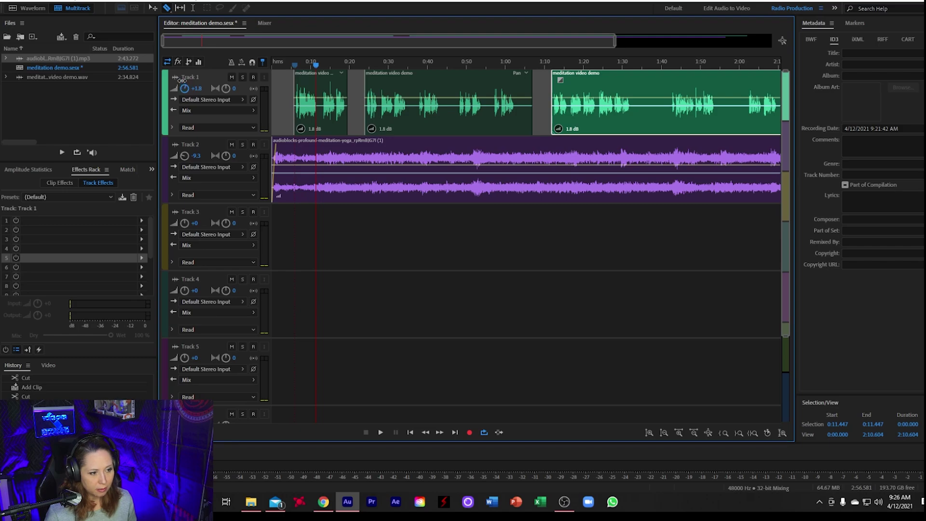
click(292, 70)
key(space)
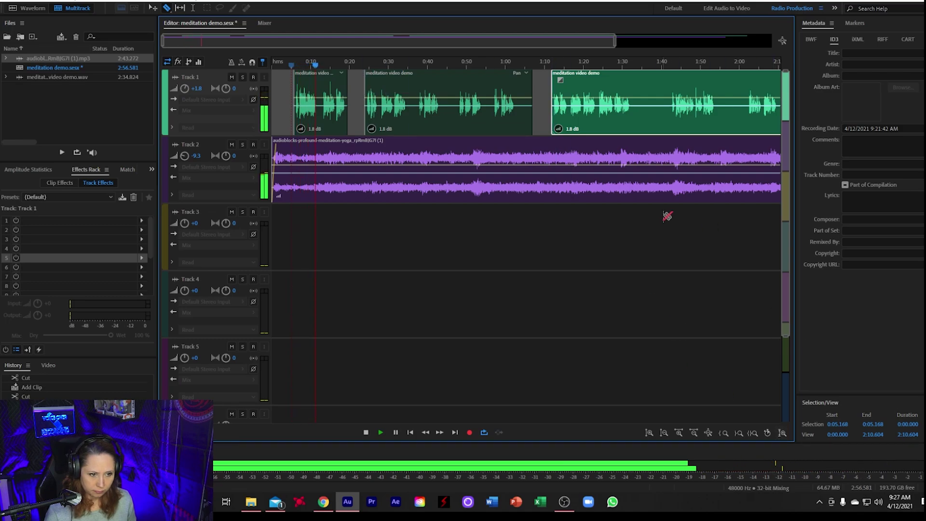
key(space)
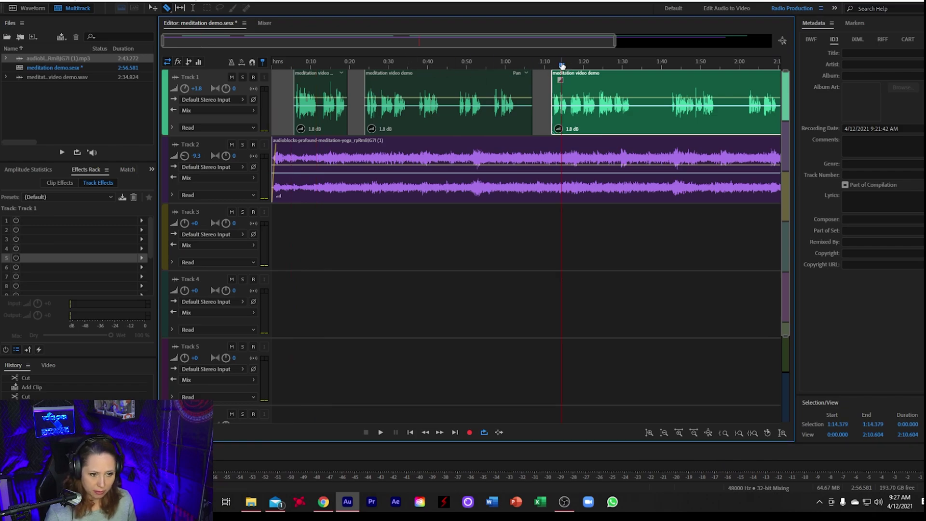
key(space)
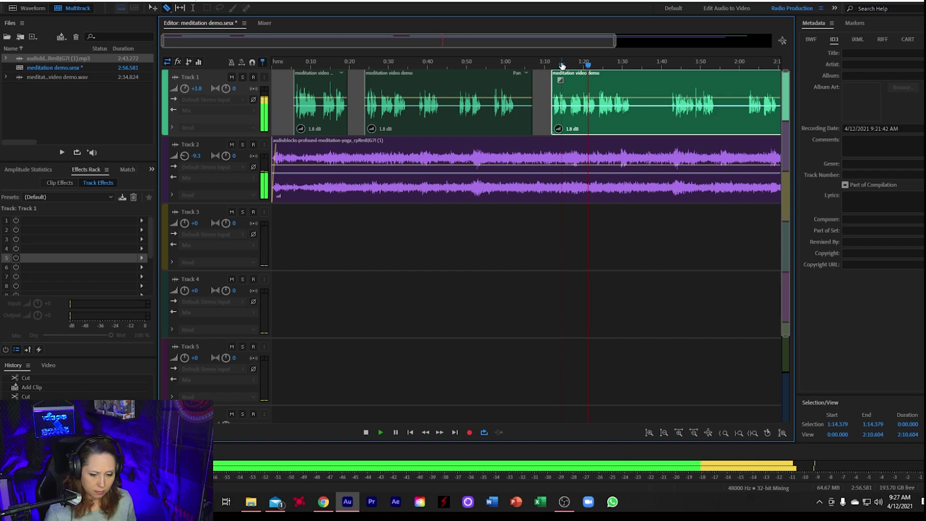
key(space)
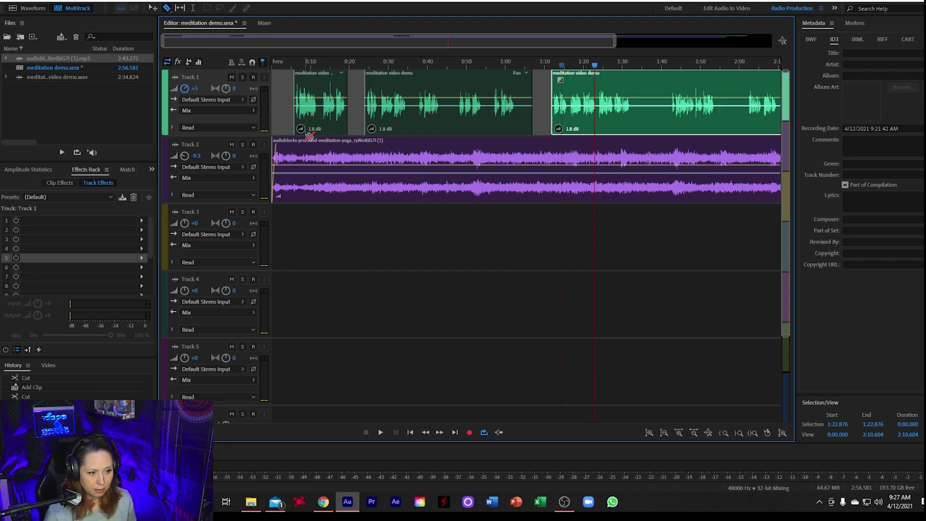
Lower the first voice clip's gain to -0.6 dB and play the mix from about 0:05 to 0:30.
drag(302, 132, 302, 136)
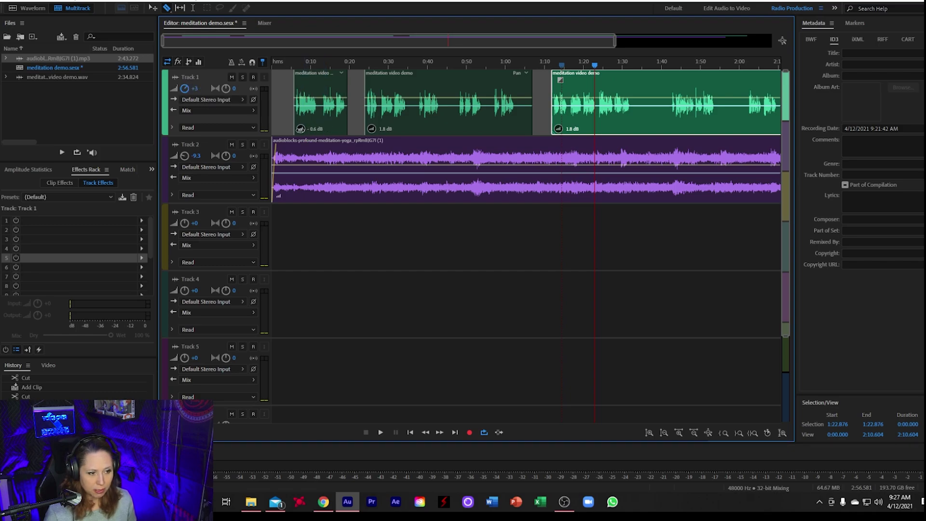
click(294, 63)
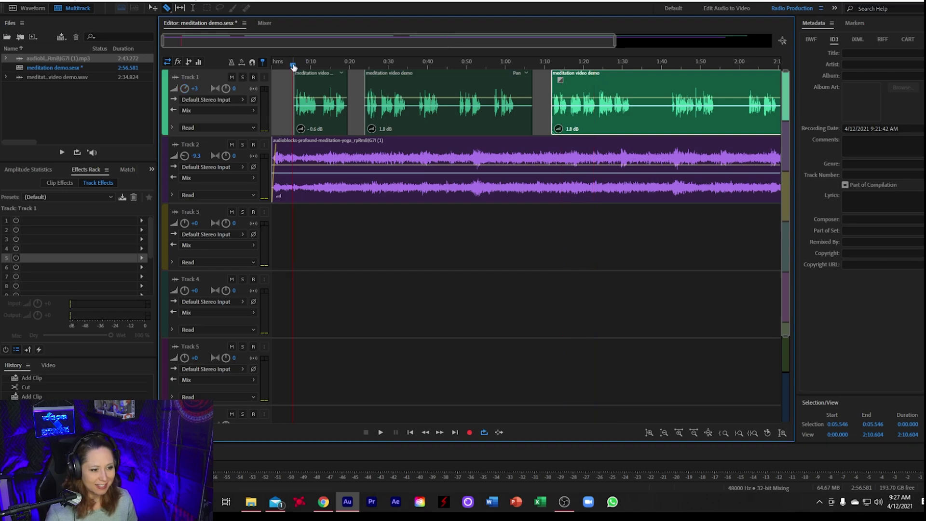
key(space)
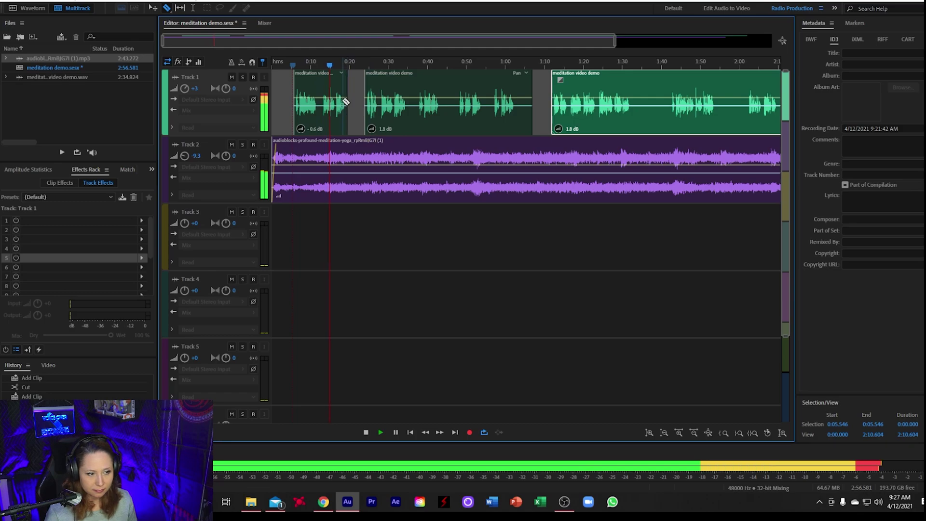
scroll(317, 64, up, 5)
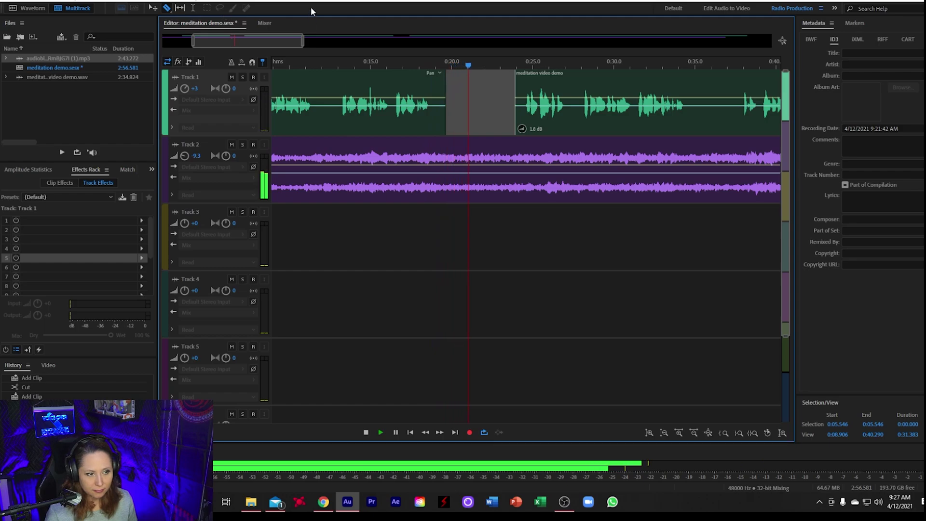
scroll(336, 60, down, 3)
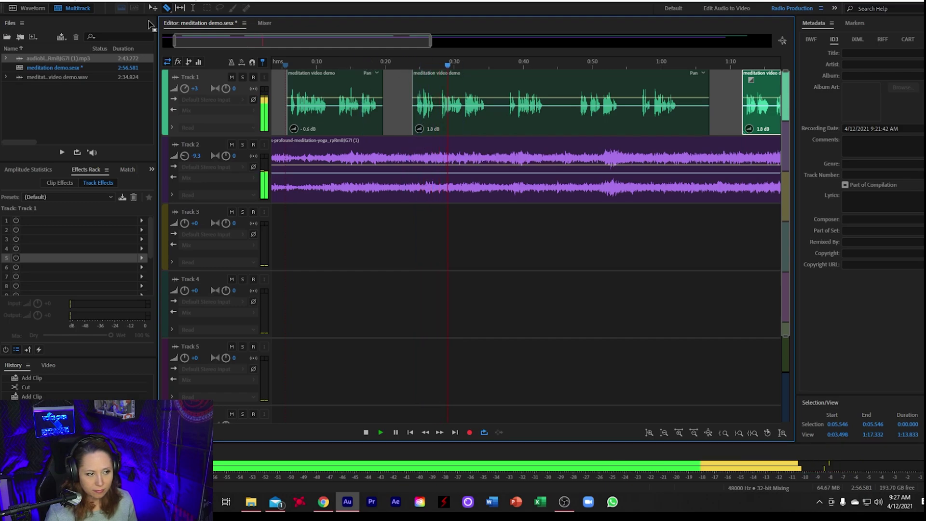
key(space)
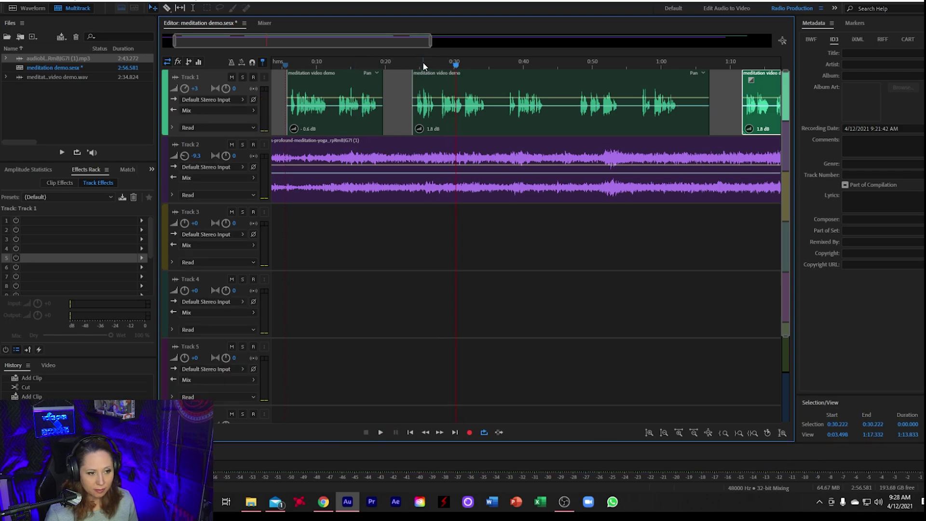
Add three volume keyframes at the second voice clip's start, between about 0:24 and 0:27, and pull the middle one slightly down.
scroll(423, 61, up, 3)
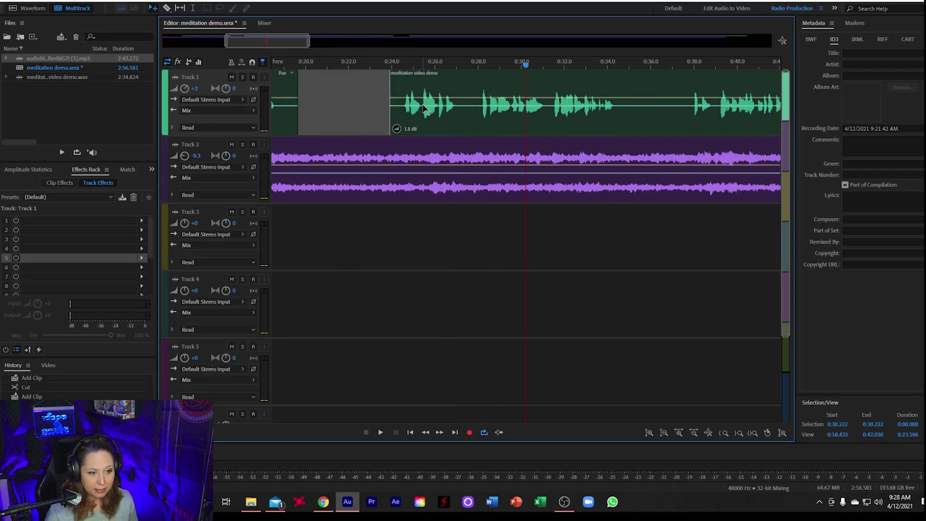
click(400, 98)
click(400, 98)
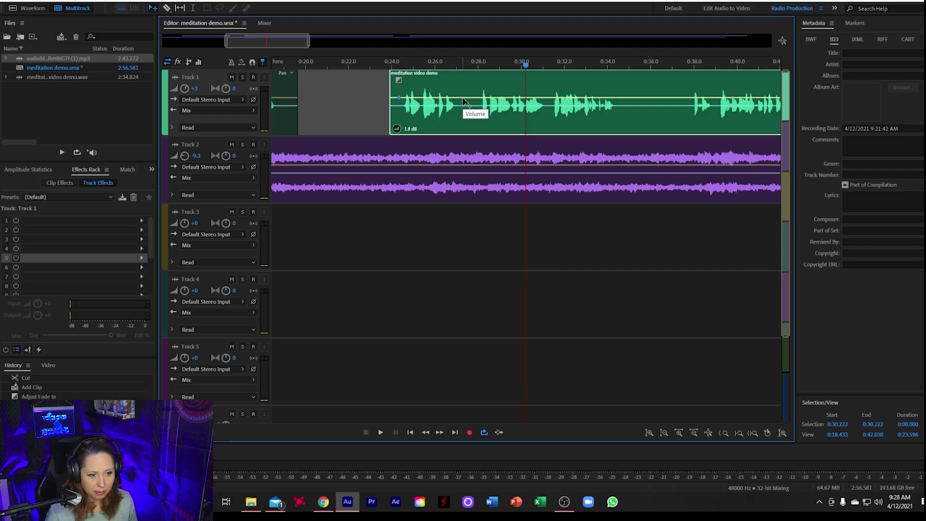
click(462, 97)
click(415, 98)
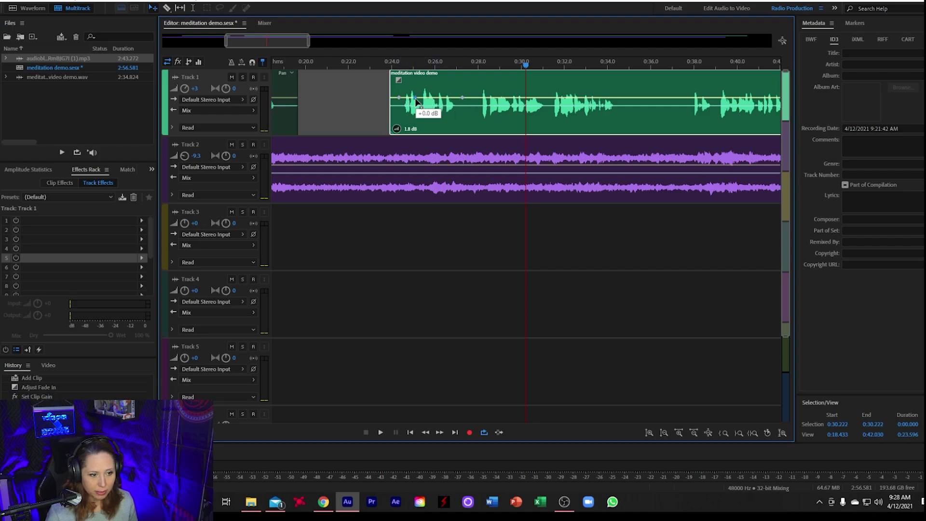
drag(415, 102, 416, 103)
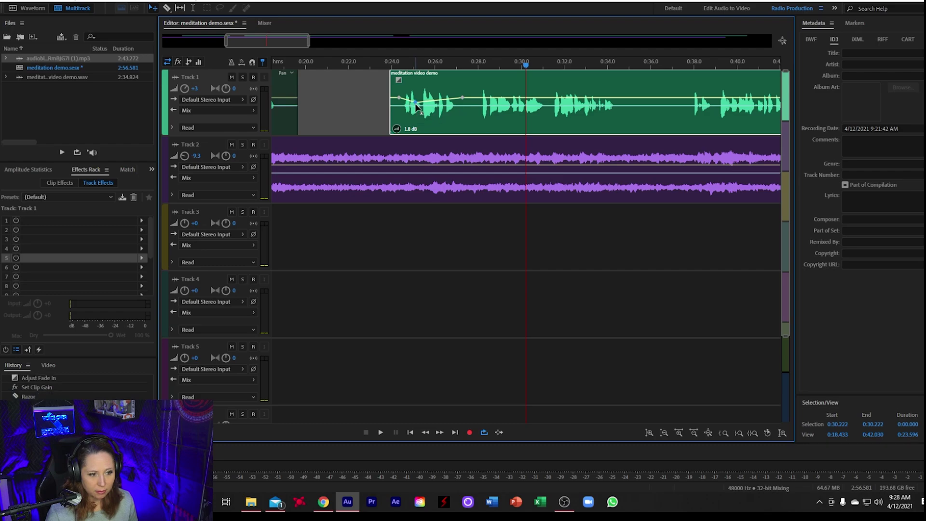
Play the mix from about 0:23 to check the volume dip at the start of the second voice clip.
scroll(371, 69, down, 3)
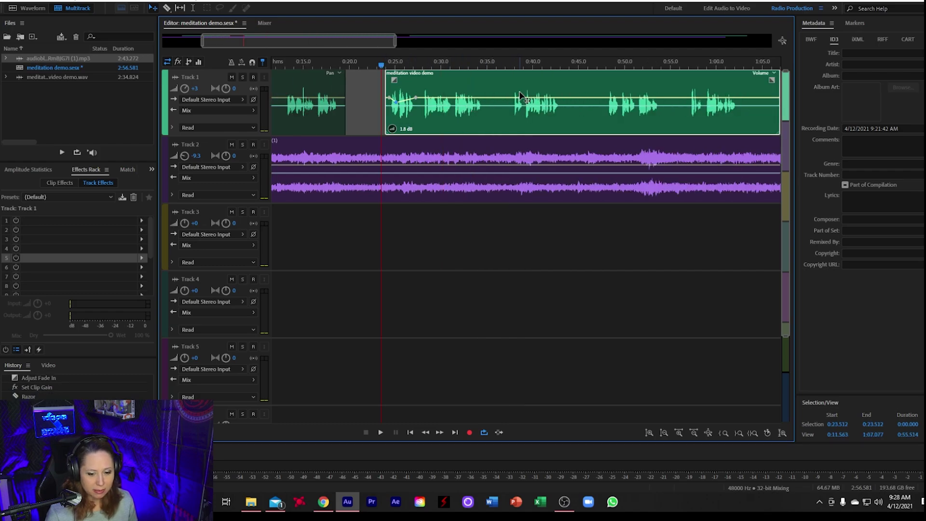
key(space)
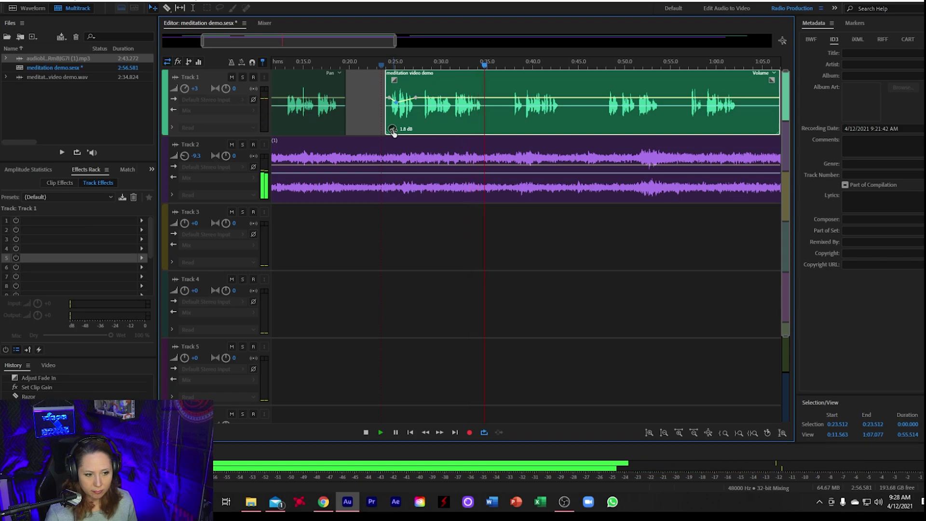
scroll(395, 62, down, 3)
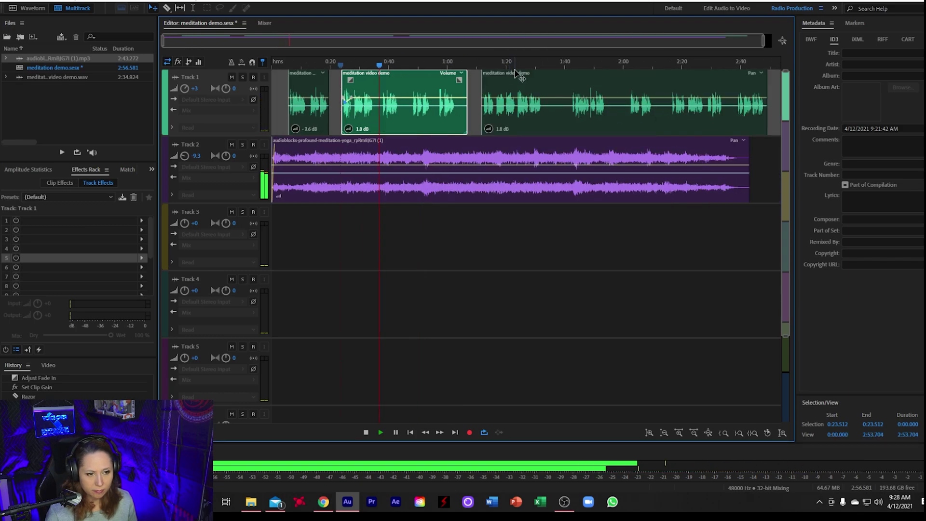
scroll(519, 65, up, 1)
key(space)
Audition the third voice clip from about 1:12, raise its gain to 2.7 dB, and replay its opening.
click(471, 65)
key(space)
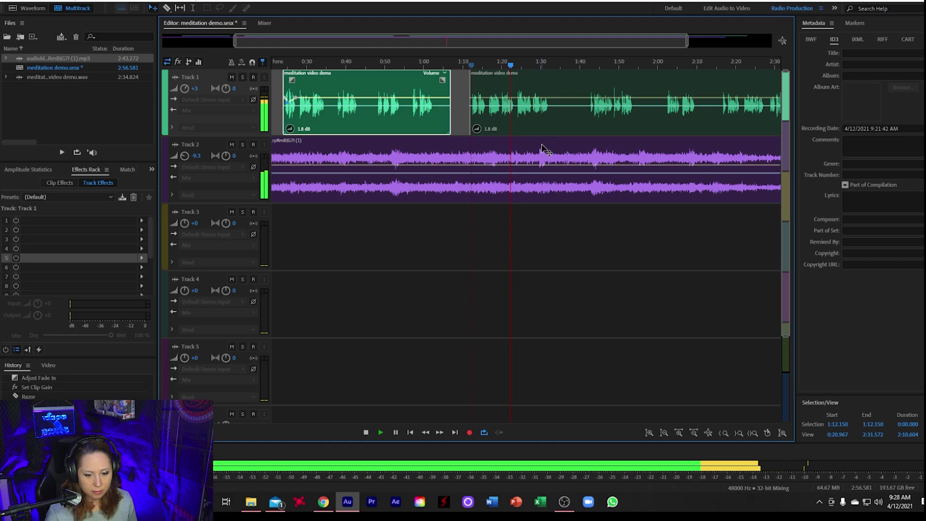
key(space)
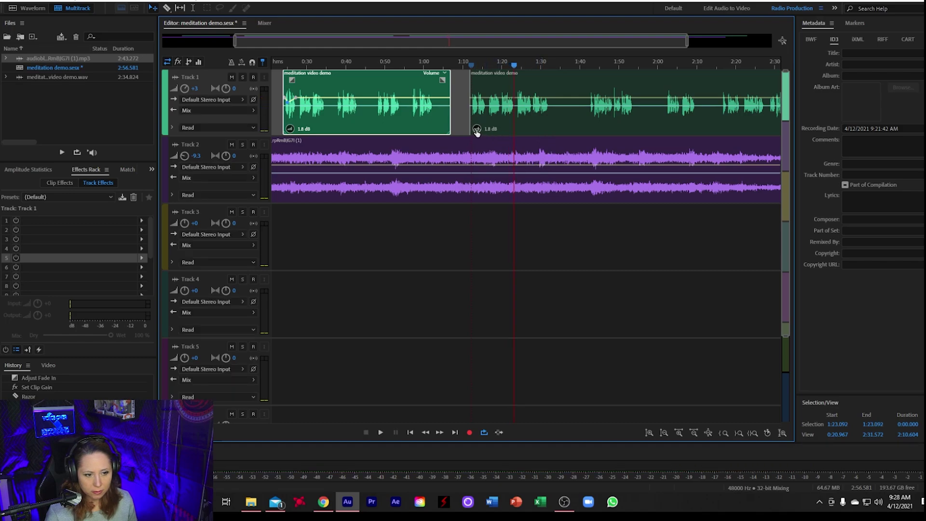
drag(477, 130, 479, 127)
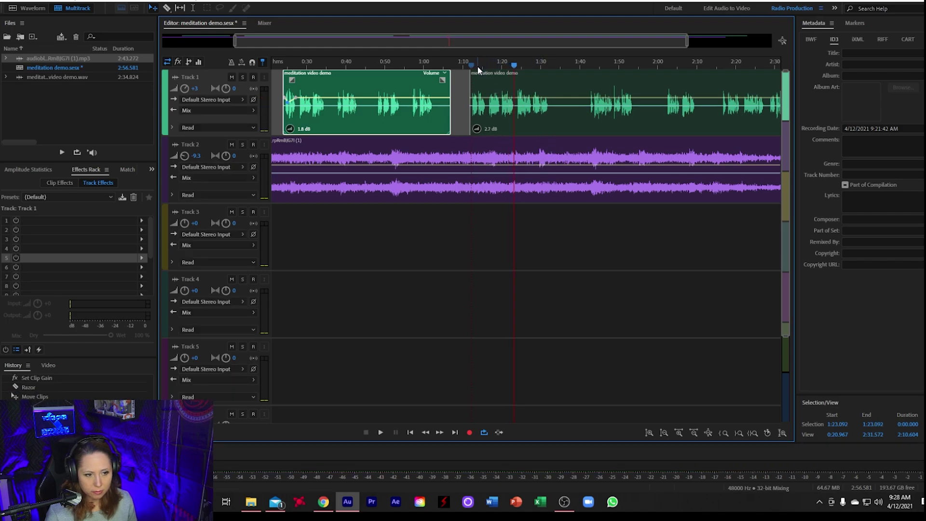
key(space)
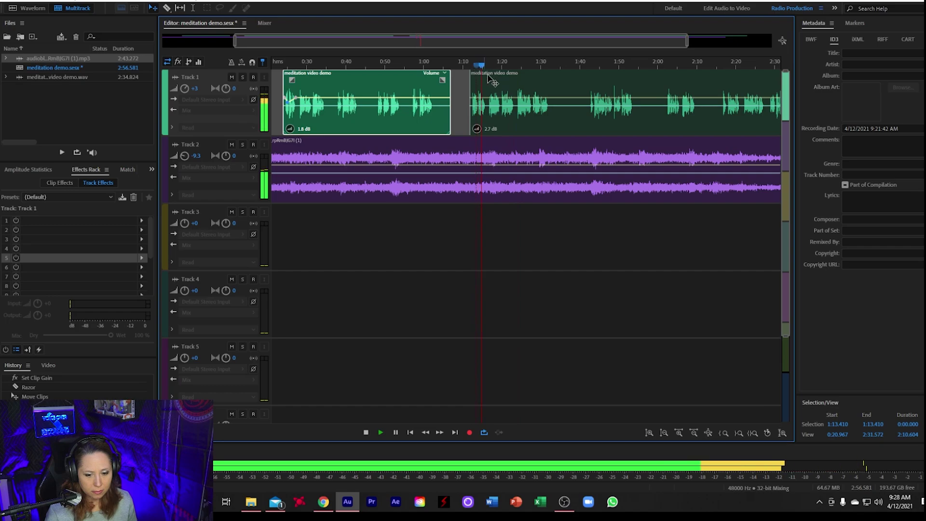
key(space)
Compare the voice levels by playing short passages from about 0:56 in the second clip and 1:42 in the third.
click(409, 65)
key(space)
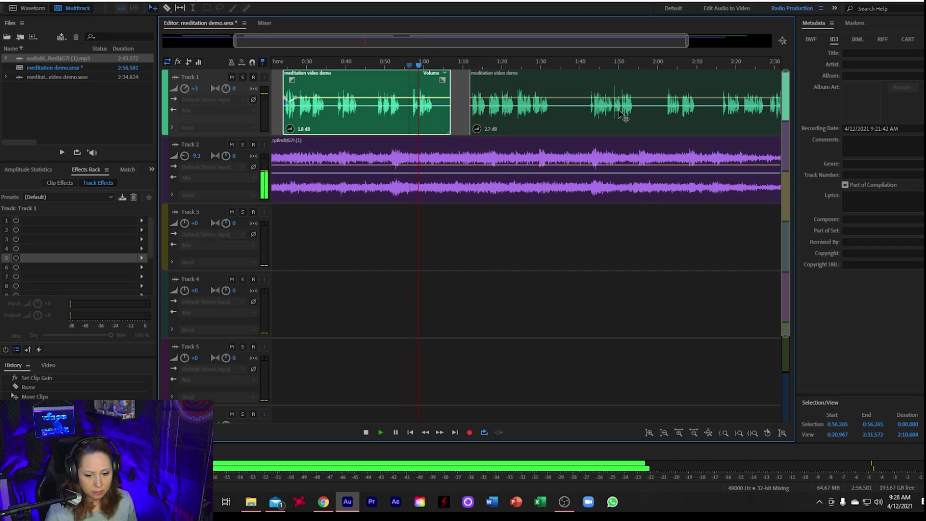
key(space)
key(space)
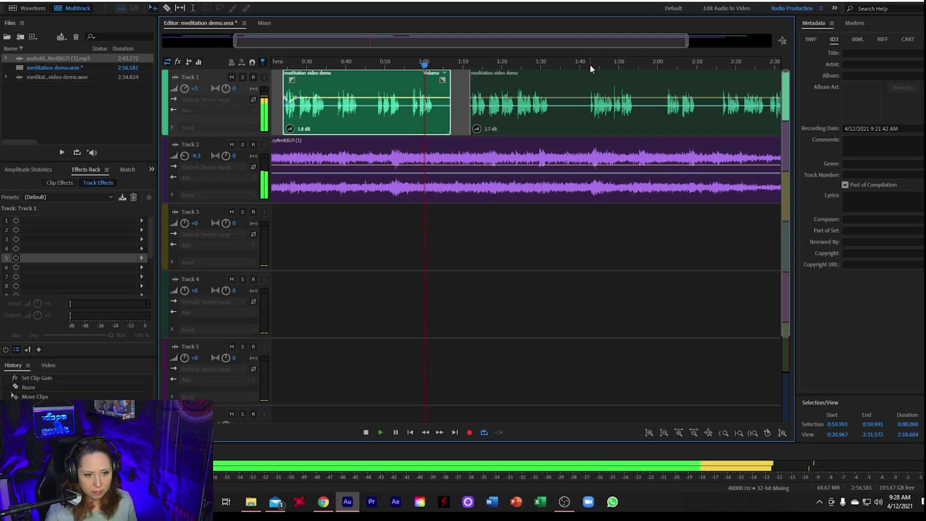
key(space)
click(590, 65)
key(space)
scroll(591, 66, down, 2)
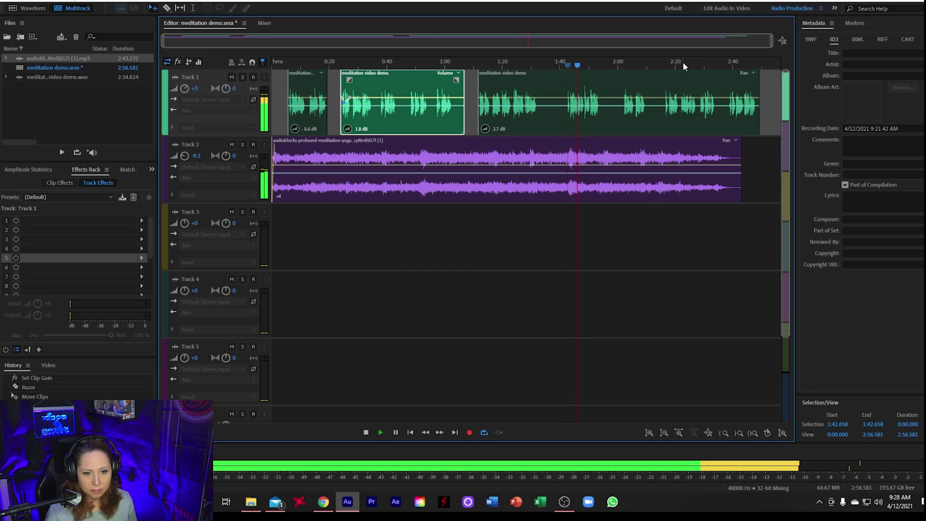
key(space)
Add the meditation music file to Track 2 again and overlap it with the first music clip from about 2:20.
scroll(757, 63, up, 2)
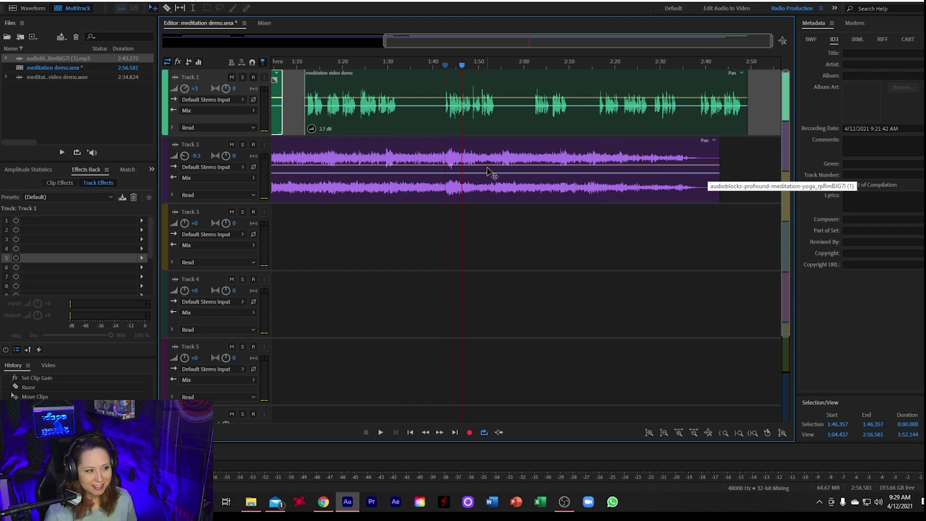
drag(62, 61, 644, 200)
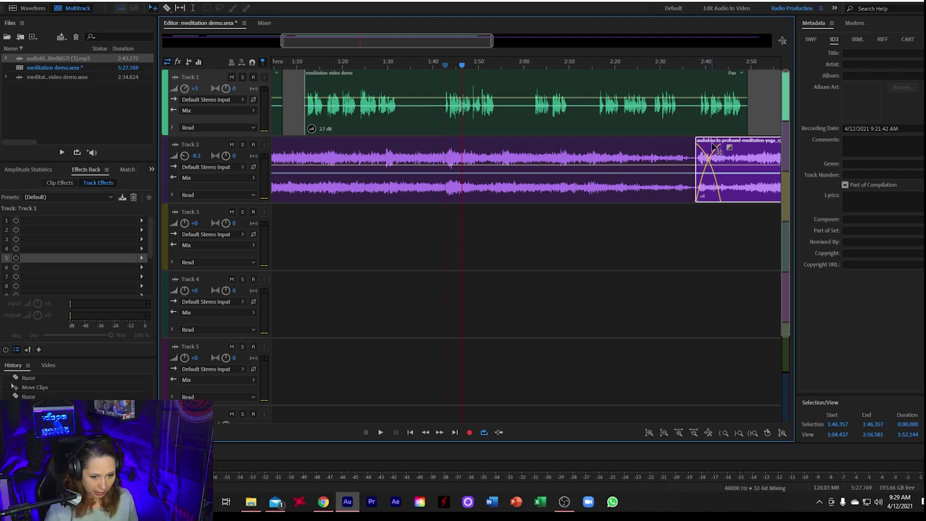
drag(713, 144, 630, 153)
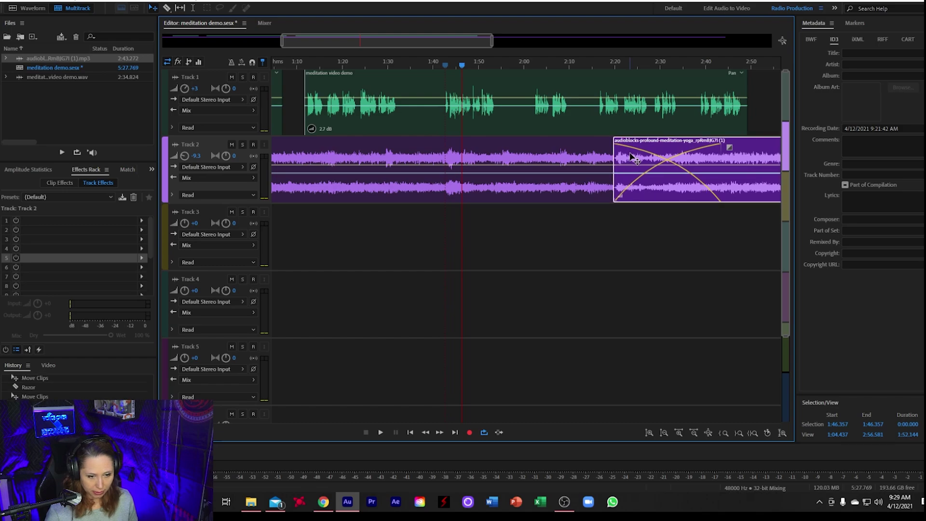
Shorten the crossfade between the music clips to under one second at about 2:20, and play the transition from about 2:17.
drag(729, 148, 625, 150)
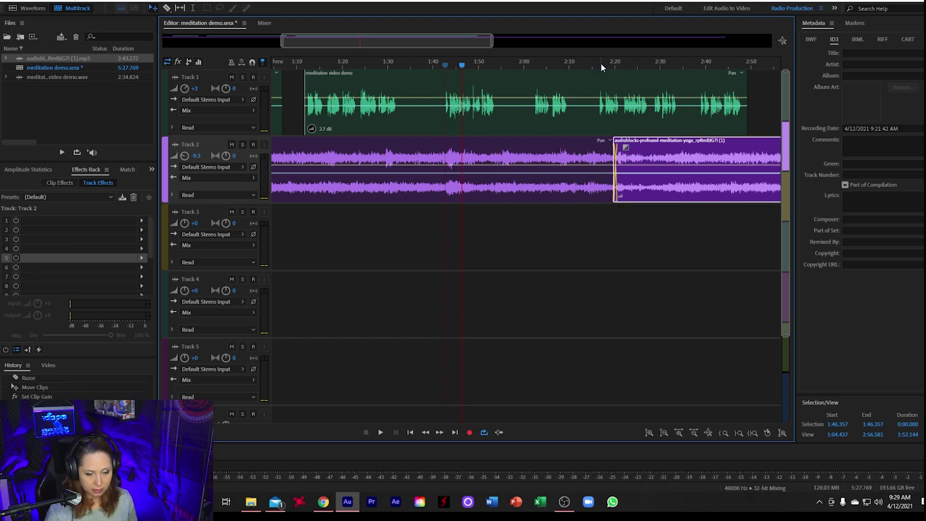
key(space)
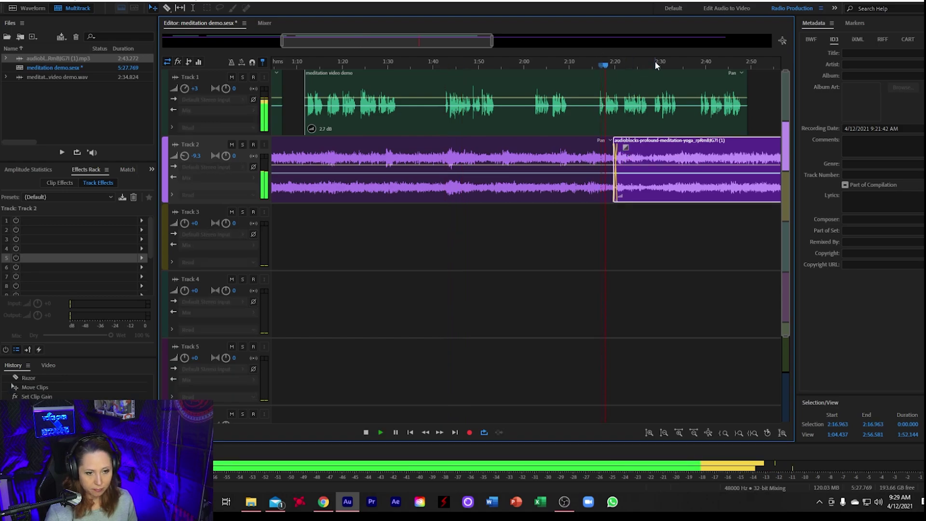
scroll(671, 68, up, 3)
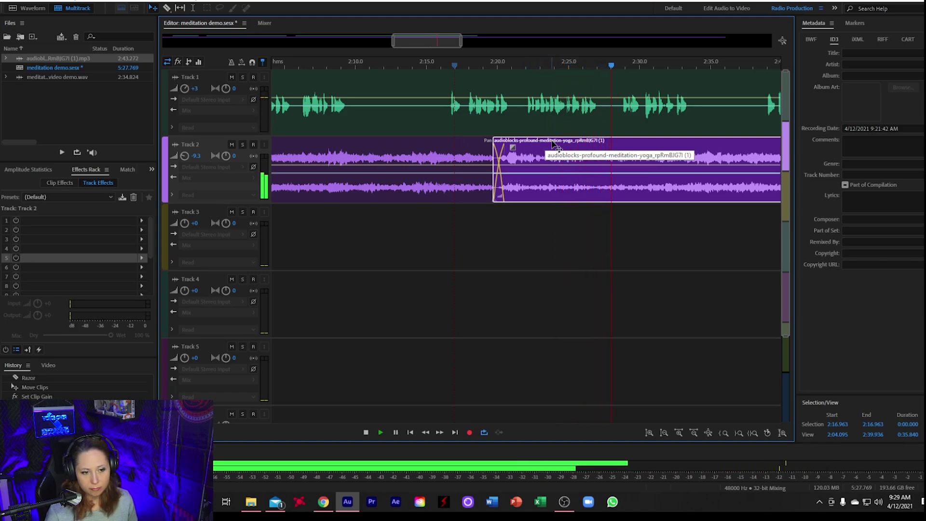
key(space)
Move the second music clip back to about 2:15 for a crossfade of about 6 seconds, and play it from about 2:13.
drag(554, 144, 480, 141)
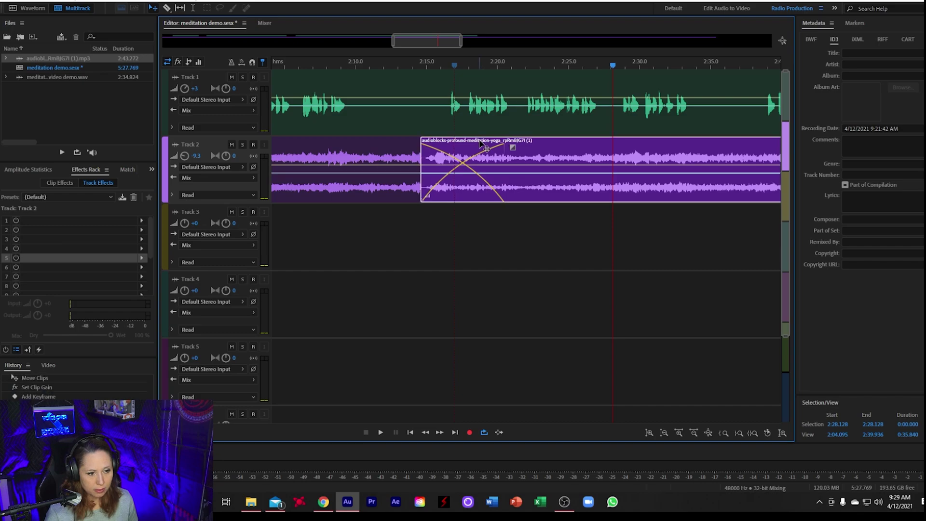
click(400, 67)
key(space)
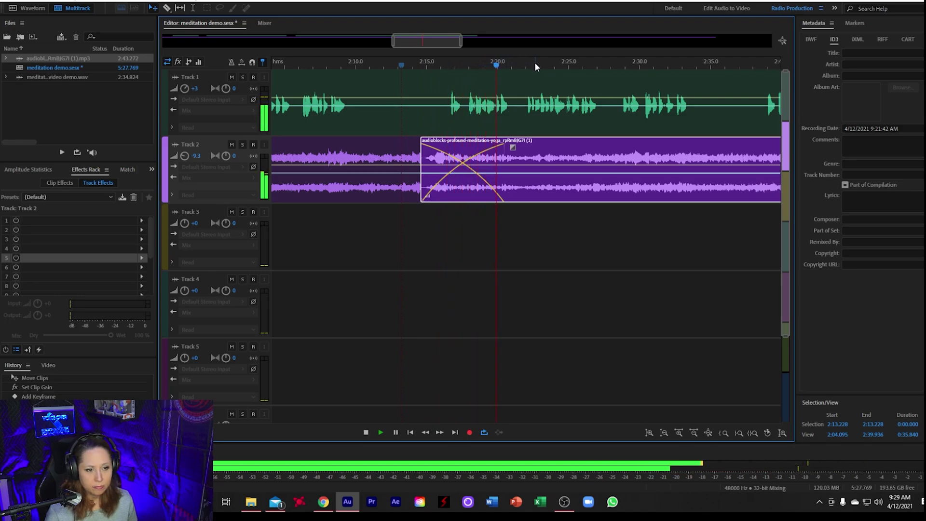
scroll(535, 67, down, 6)
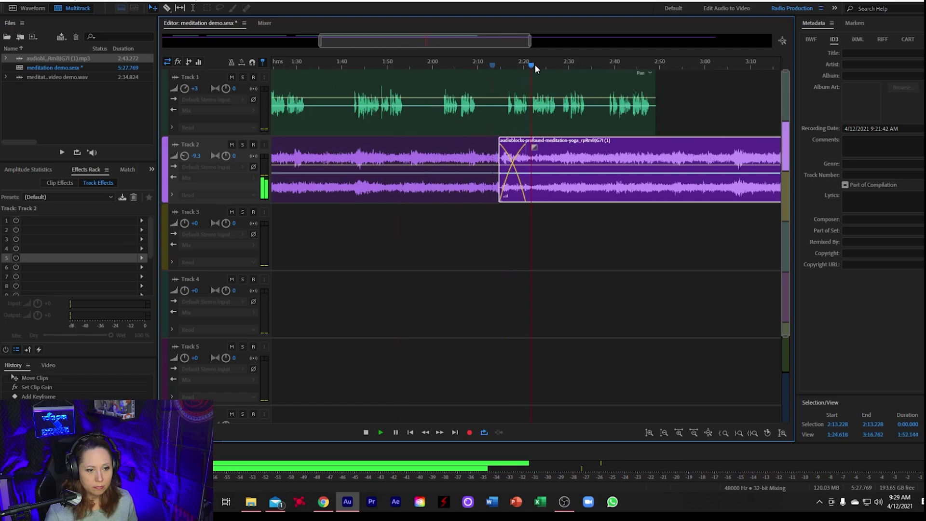
scroll(536, 65, up, 6)
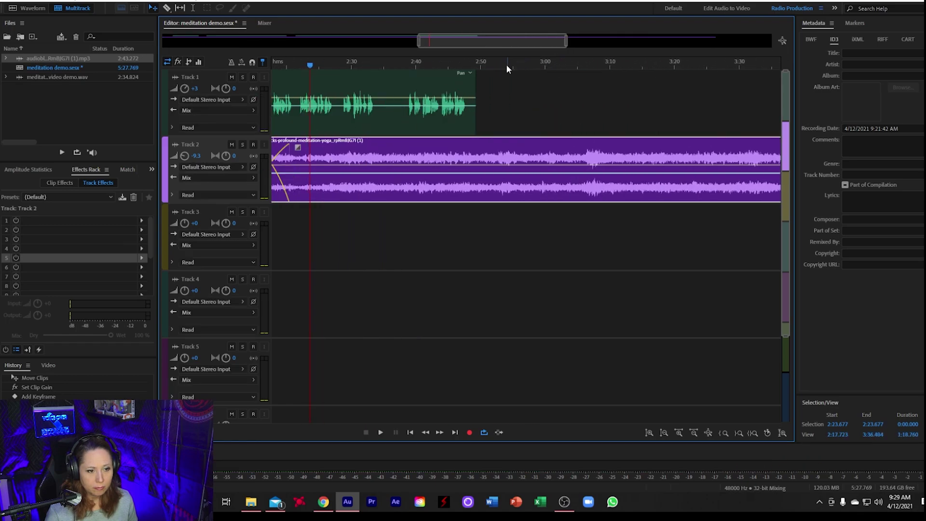
key(space)
Examine the music on Track 2 beyond the end of the voice, up to the second music clip's ending.
scroll(484, 60, down, 1)
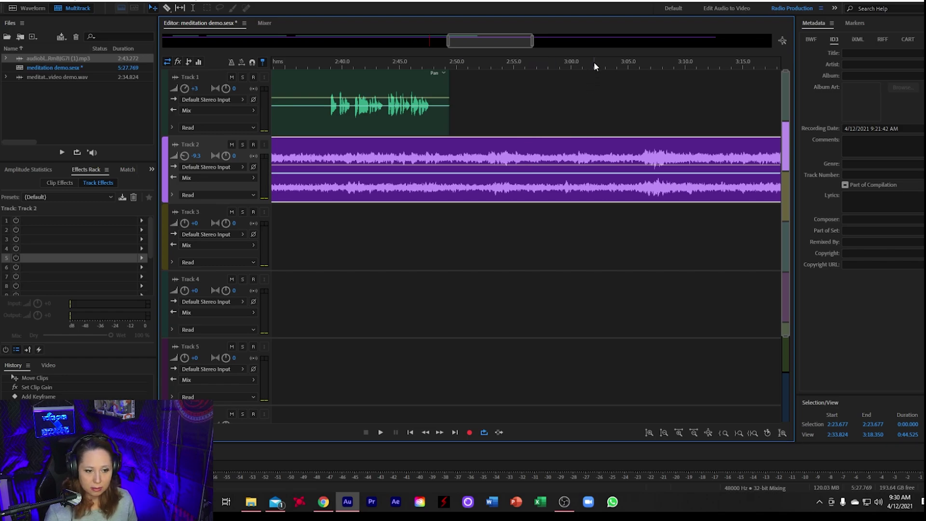
scroll(556, 61, down, 5)
scroll(569, 66, down, 2)
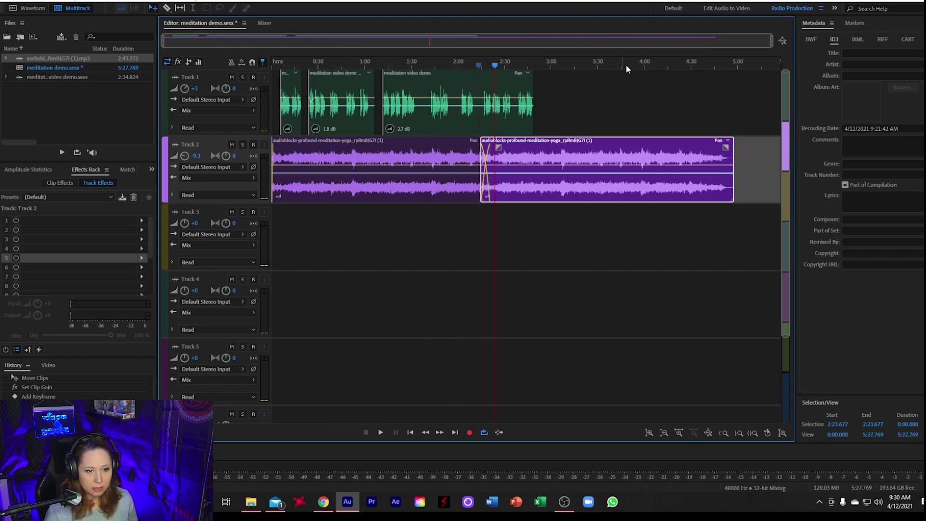
scroll(628, 67, up, 2)
scroll(588, 71, down, 2)
scroll(587, 70, up, 3)
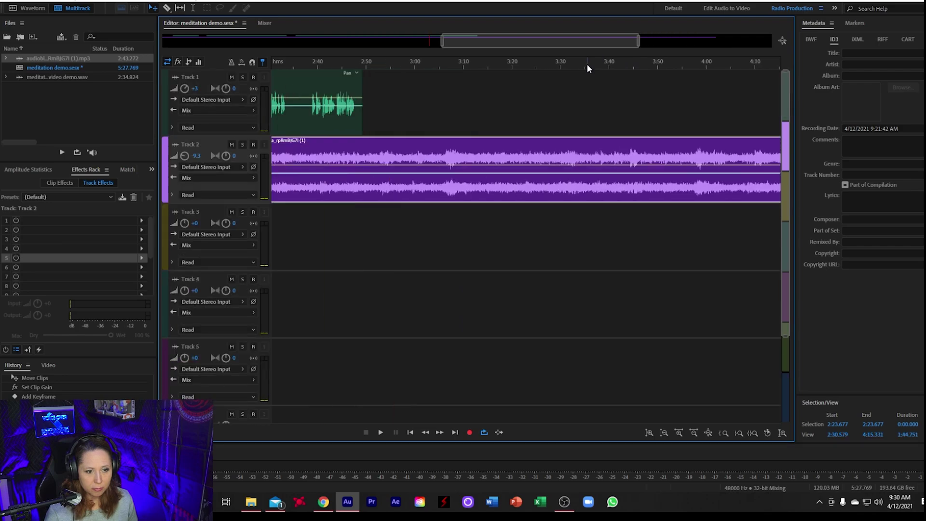
scroll(587, 64, down, 1)
scroll(523, 62, down, 1)
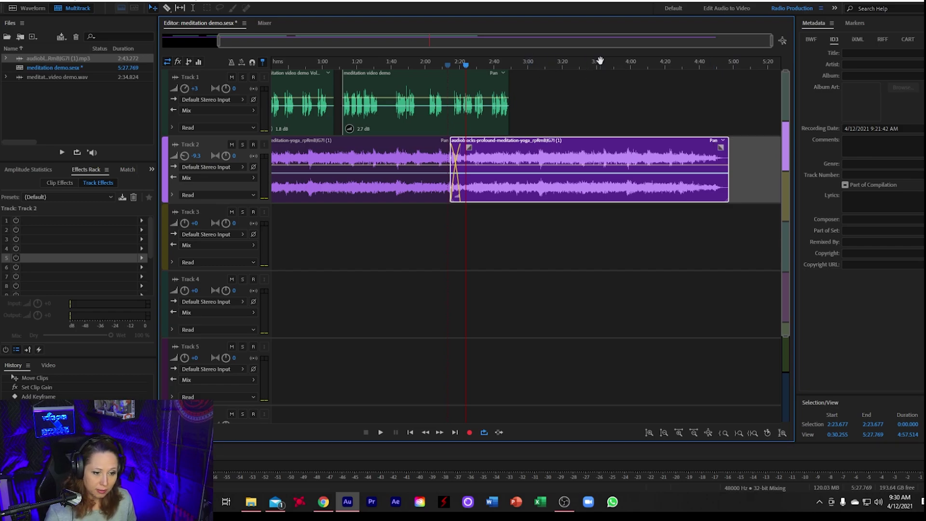
scroll(601, 65, up, 1)
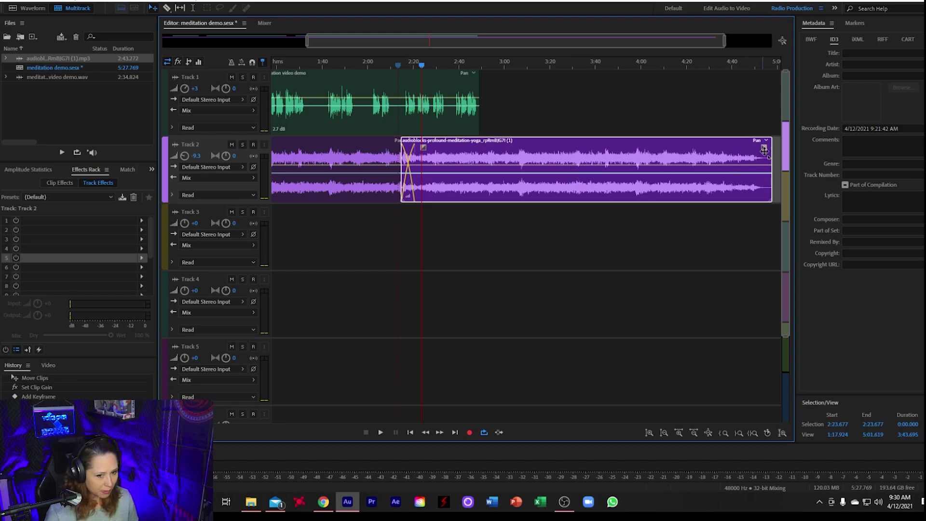
Fade out the second music clip's last 22 seconds or so, and keyframe its volume down to silence from about 3:17 to 3:58.
drag(766, 148, 715, 148)
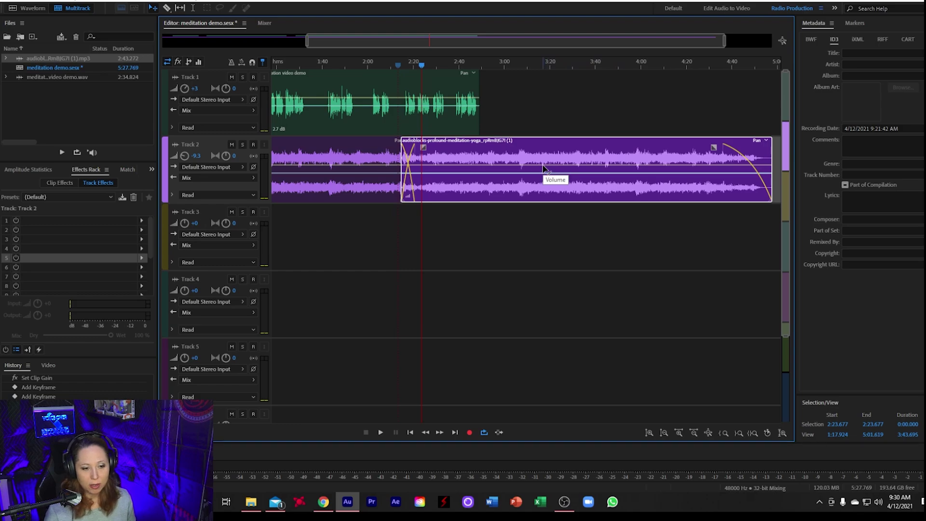
click(543, 165)
click(542, 165)
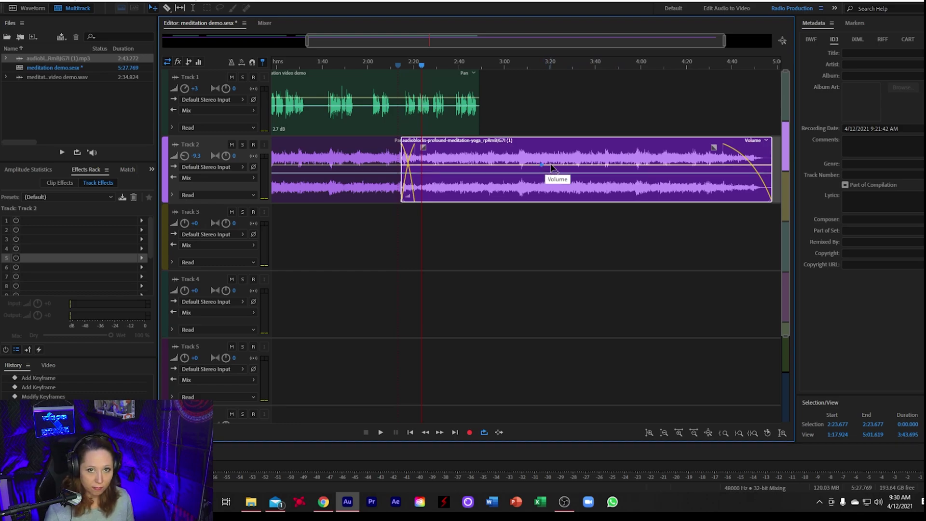
drag(569, 166, 626, 204)
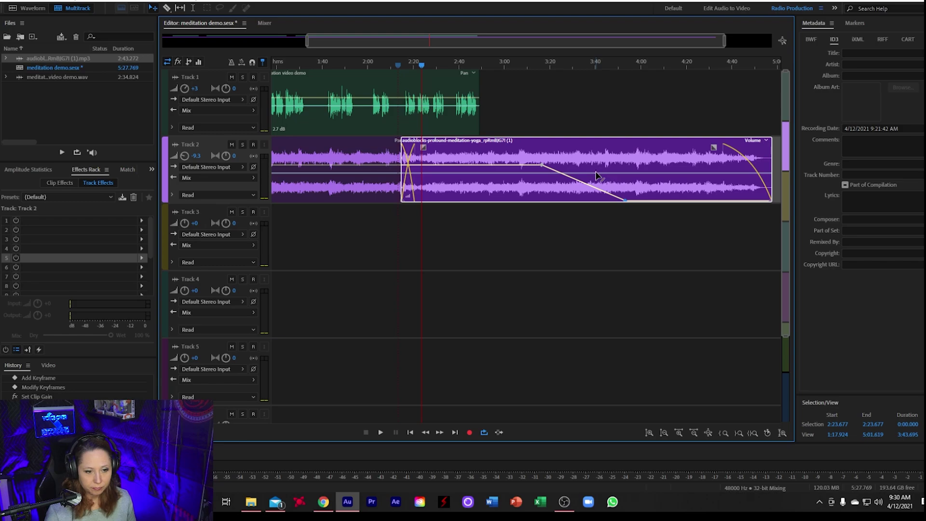
drag(626, 204, 636, 201)
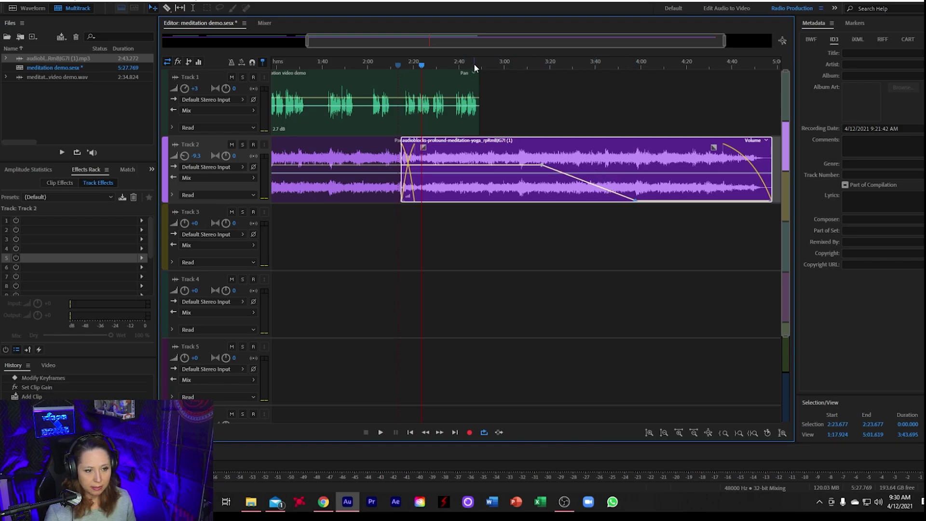
Play the music fade-down after the voice ends, from about 2:47 and again from about 3:10.
key(space)
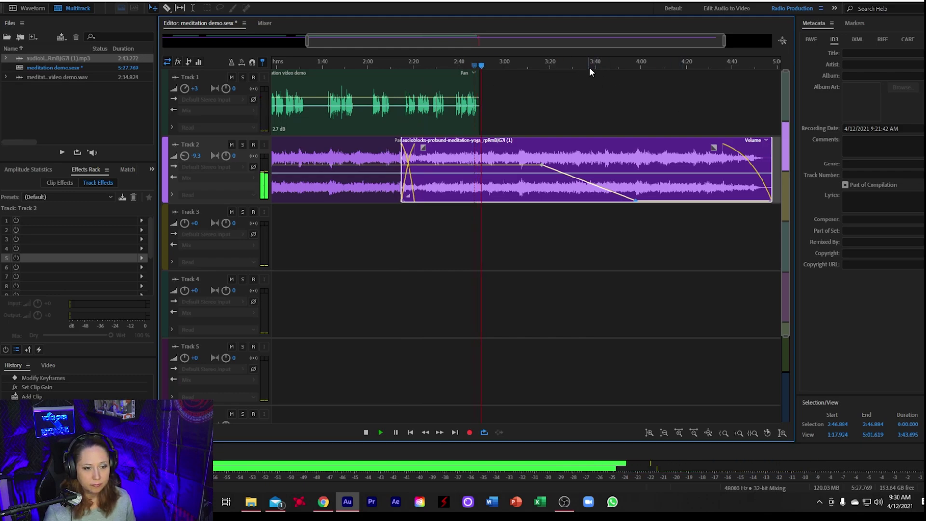
scroll(591, 65, up, 2)
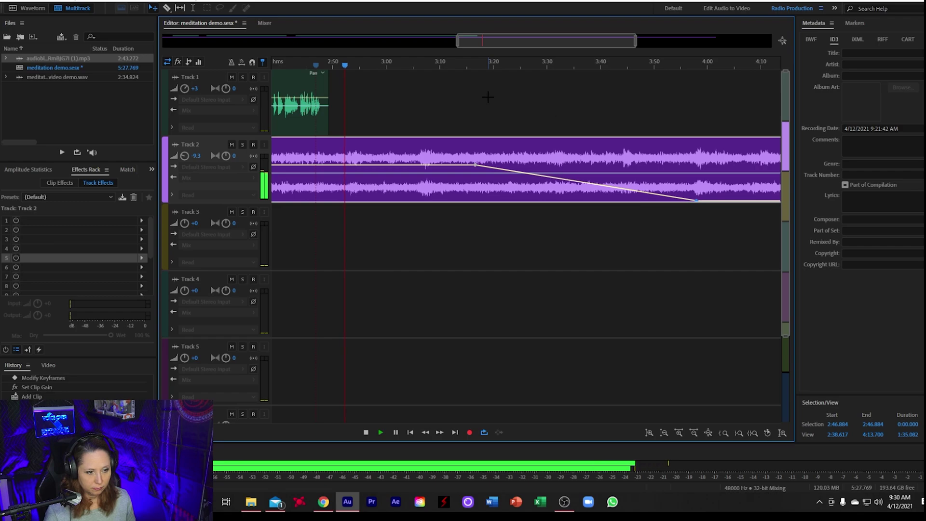
key(space)
key(space)
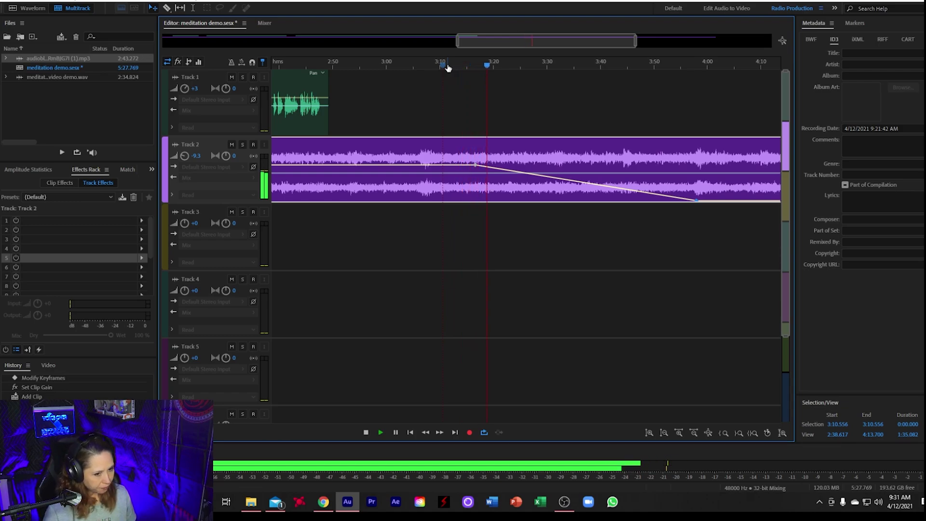
scroll(448, 66, down, 2)
scroll(447, 62, down, 1)
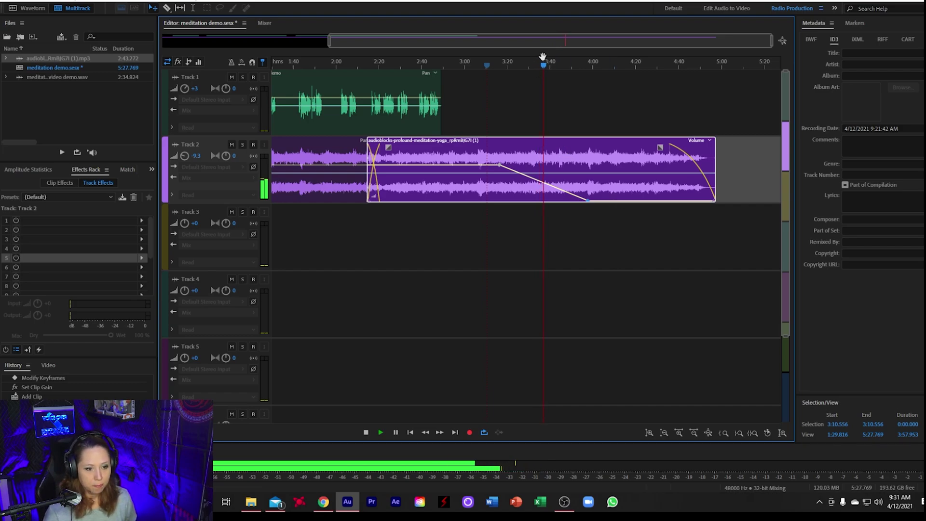
key(space)
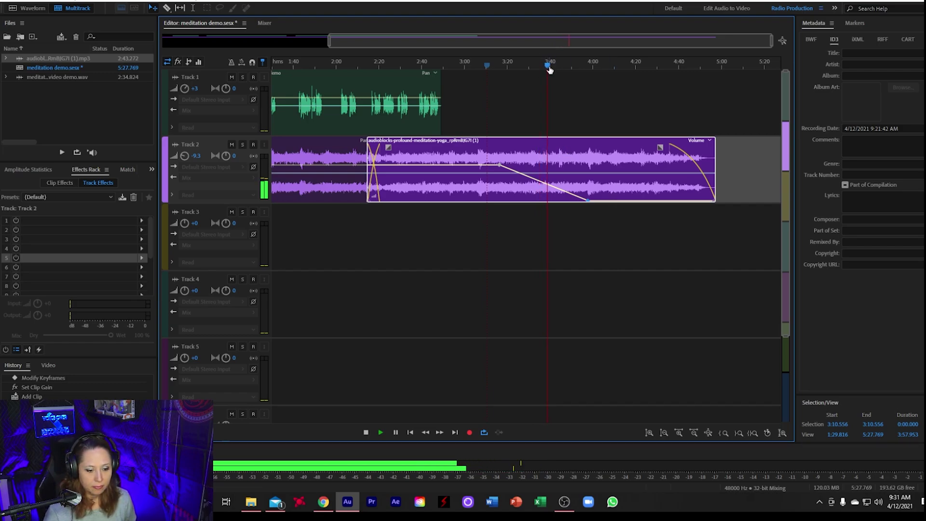
Export the entire session as a multitrack mixdown in MP3 format, named meditation demo_mixdown.mp3.
scroll(479, 64, down, 3)
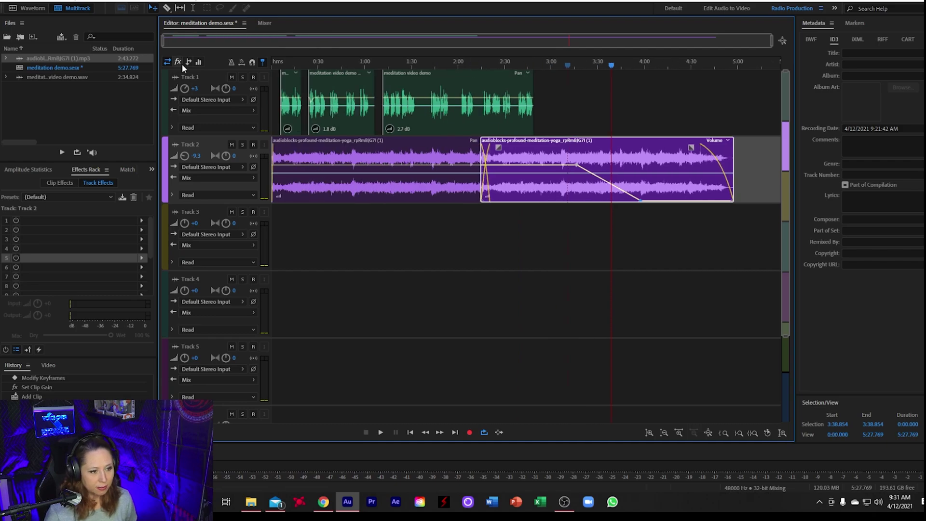
click(5, 3)
mouse_move(28, 184)
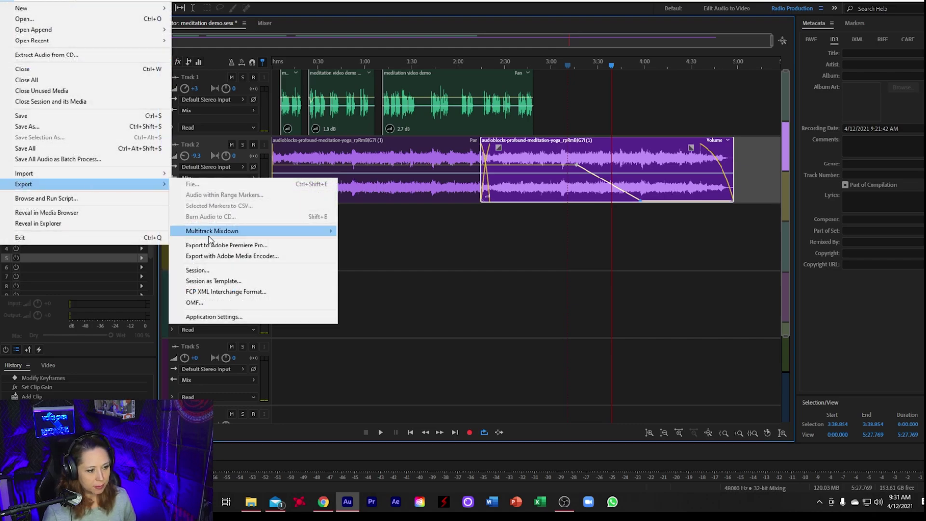
mouse_move(212, 231)
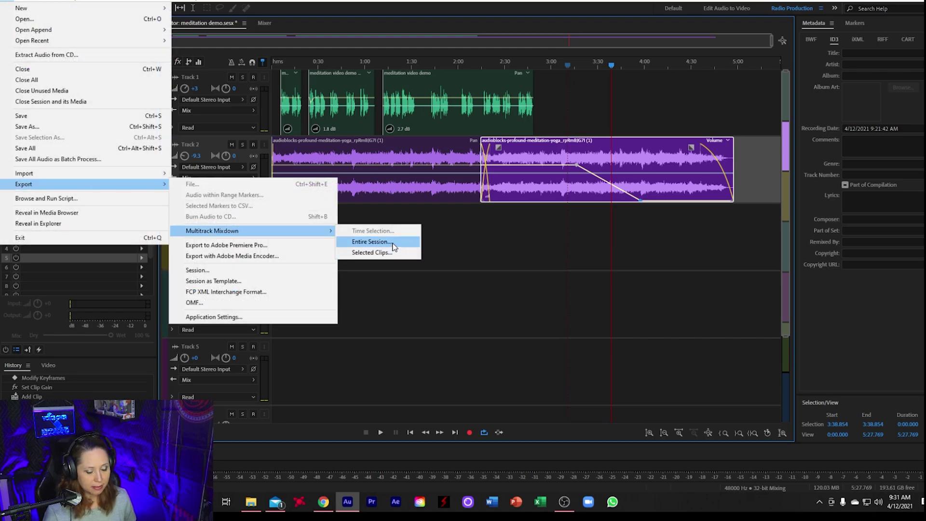
click(372, 242)
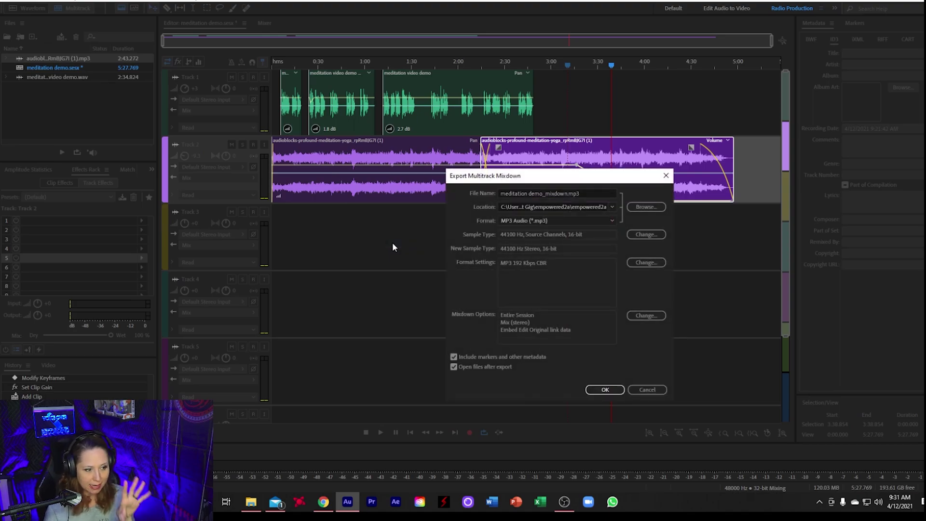
click(605, 390)
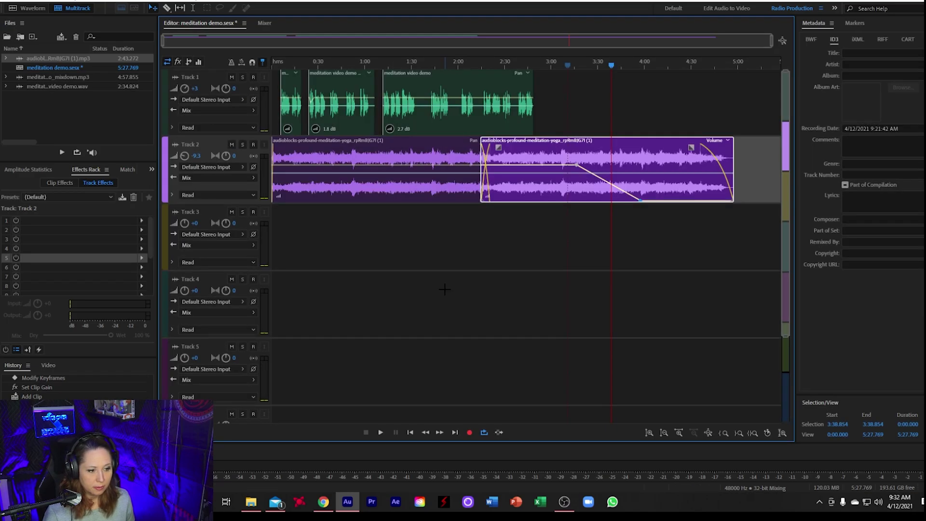
Open the exported meditation demo_mixdown.mp3 as a waveform and play it from about 1:19.
double_click(54, 77)
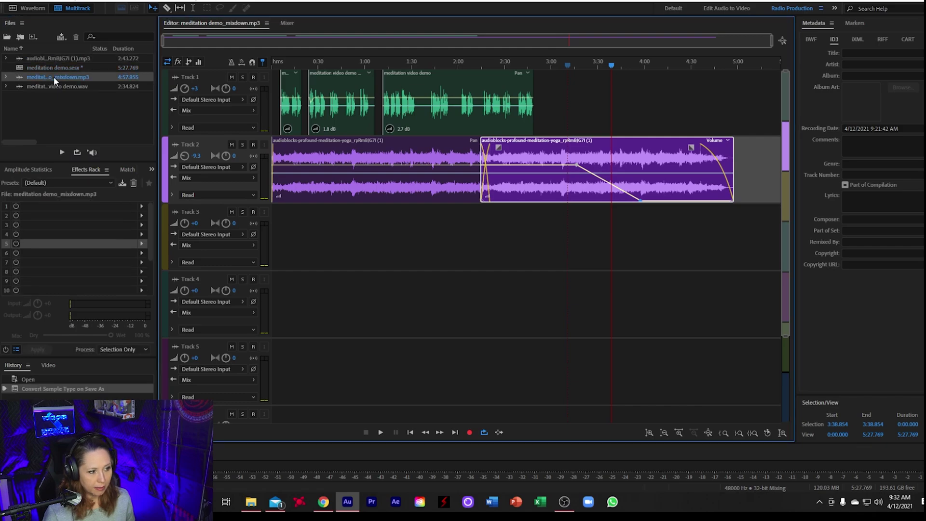
click(320, 102)
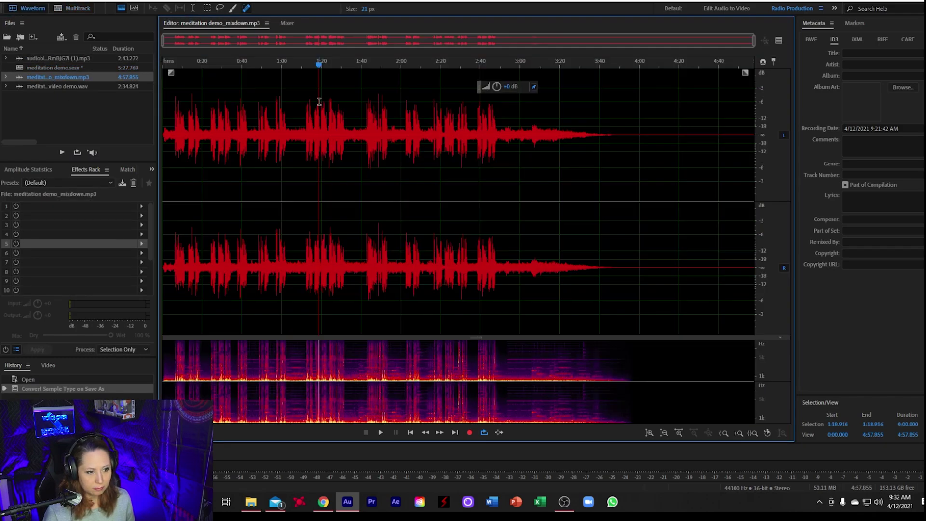
key(space)
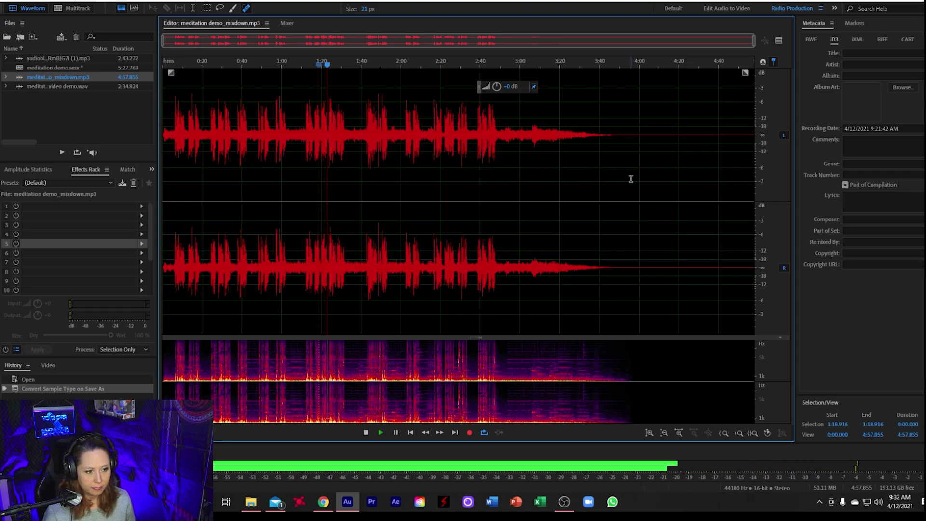
key(space)
Delete the silent tail of the mixdown from about 3:56 to its end, and save the file.
scroll(682, 179, up, 3)
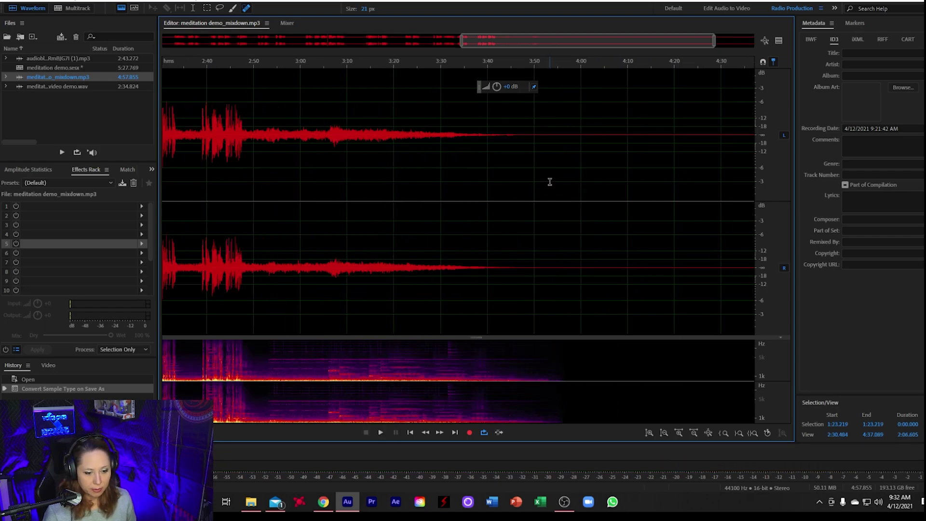
click(575, 176)
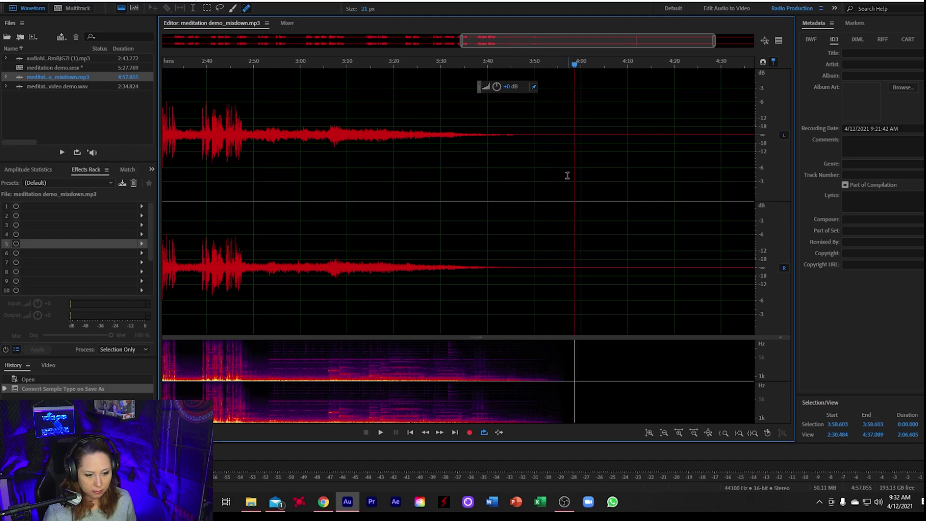
click(561, 176)
drag(747, 196, 798, 201)
key(Delete)
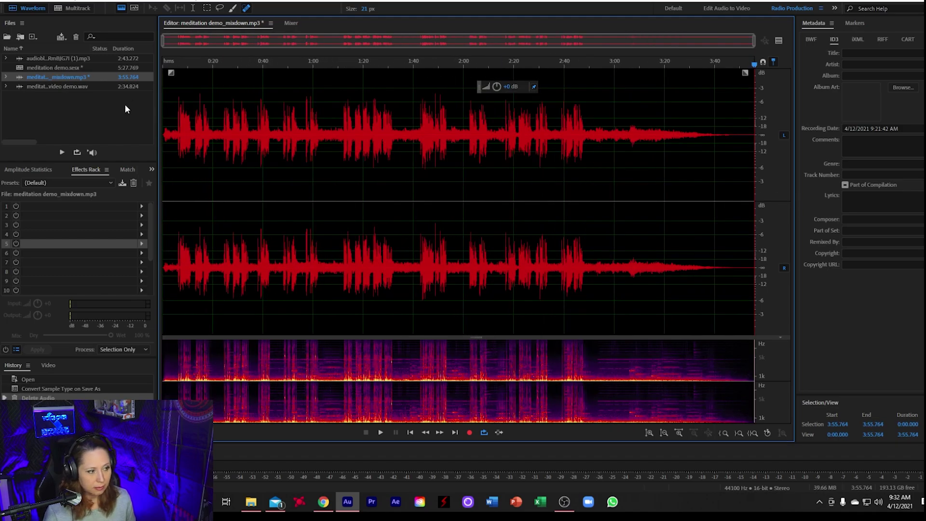
click(6, 4)
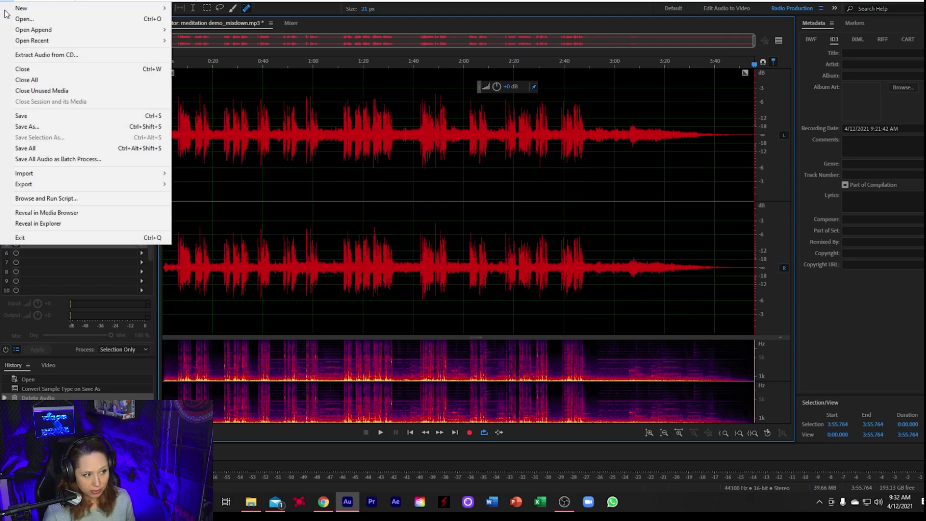
click(8, 118)
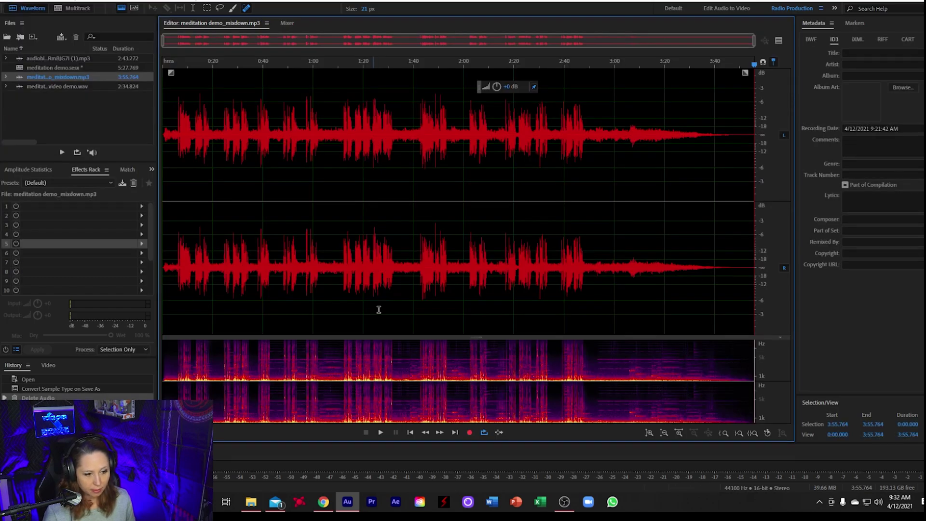
Switch to Premiere Pro and create a new project named "Meditation demo".
click(372, 507)
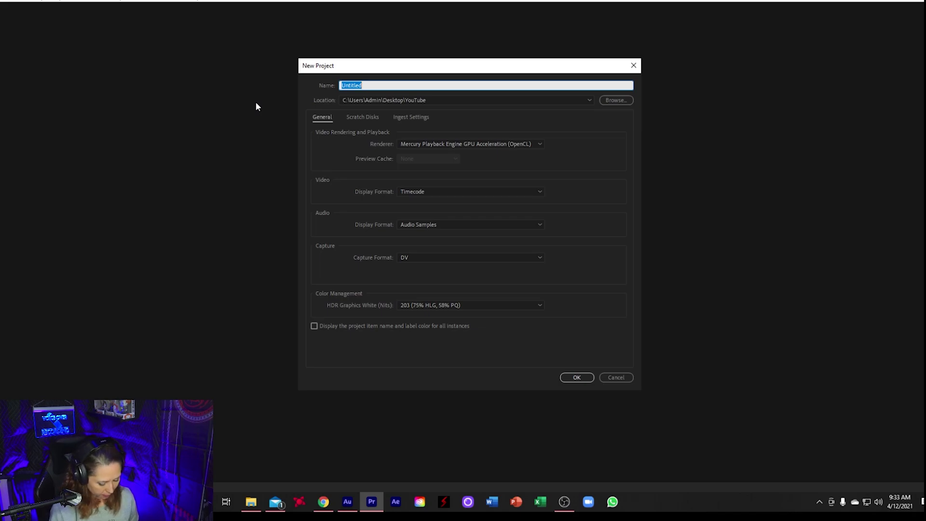
text(Meditation demo)
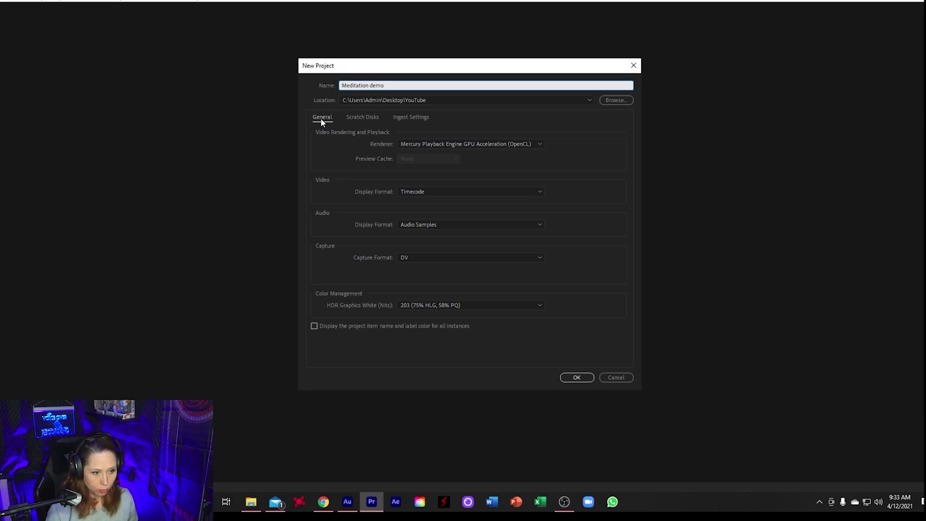
click(578, 377)
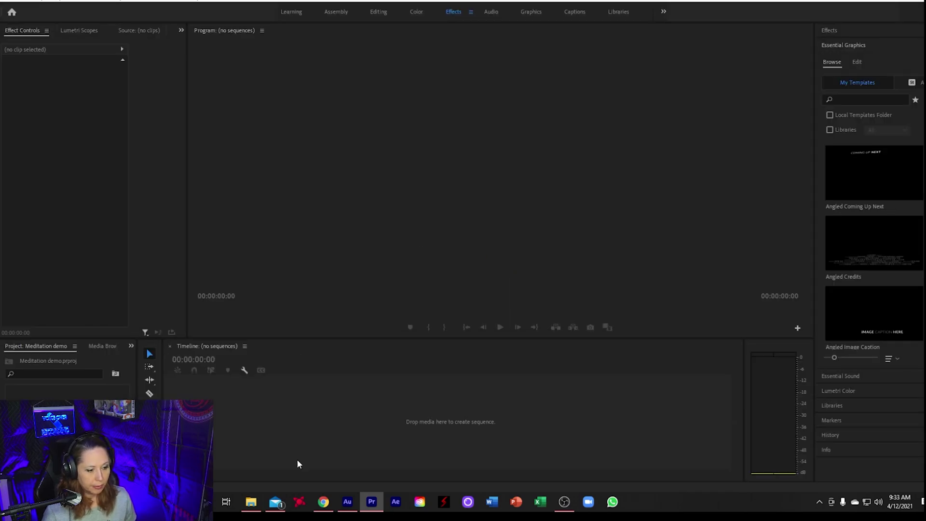
Create a sequence from the meditation demo_mixdown MP3 in the "meditation demo track" folder using File Explorer.
click(251, 504)
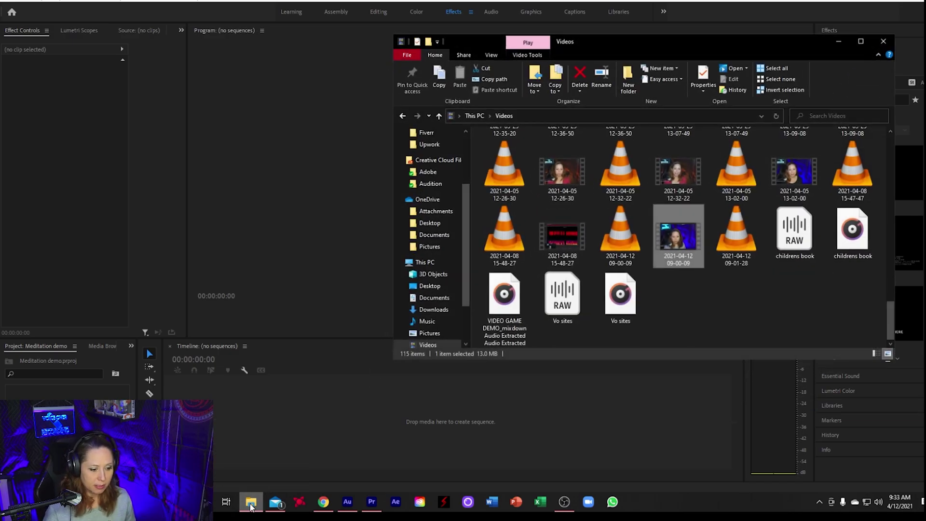
drag(528, 179, 359, 437)
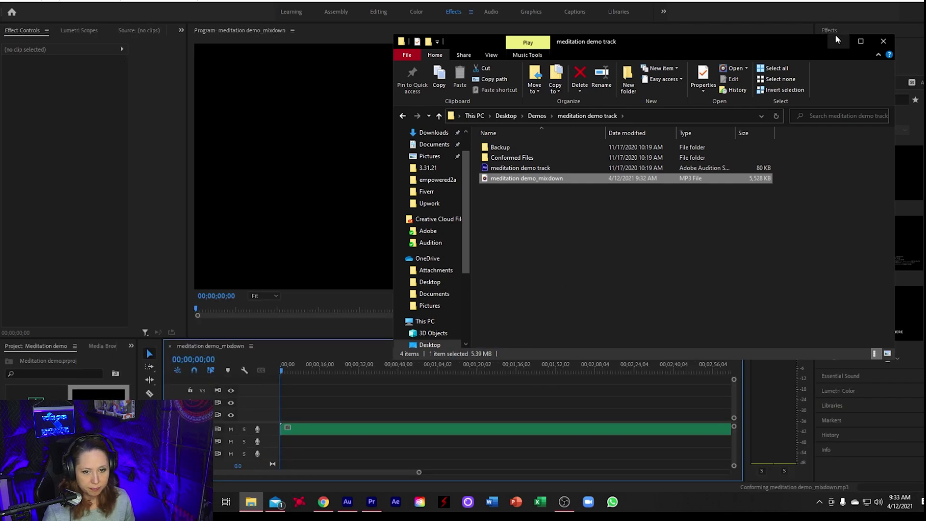
click(838, 39)
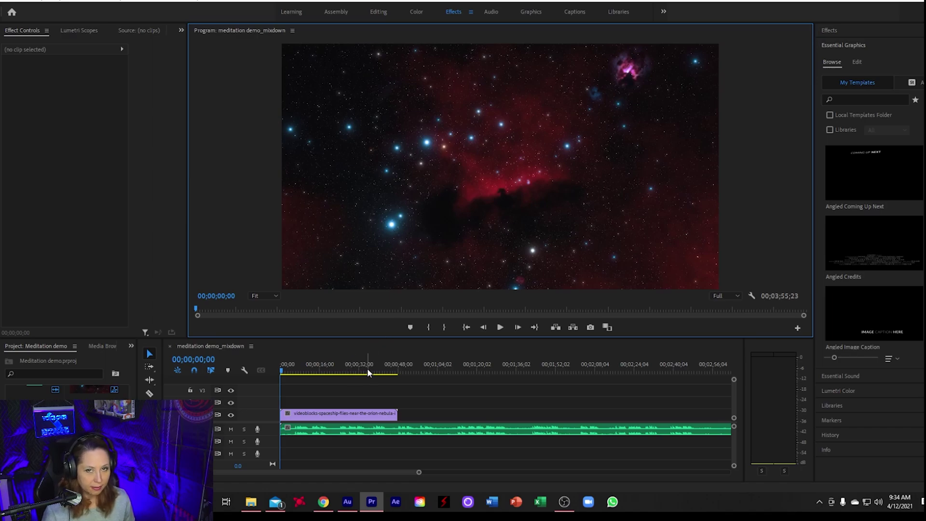
Play the nebula video with the meditation audio from about 30 seconds.
click(355, 359)
key(space)
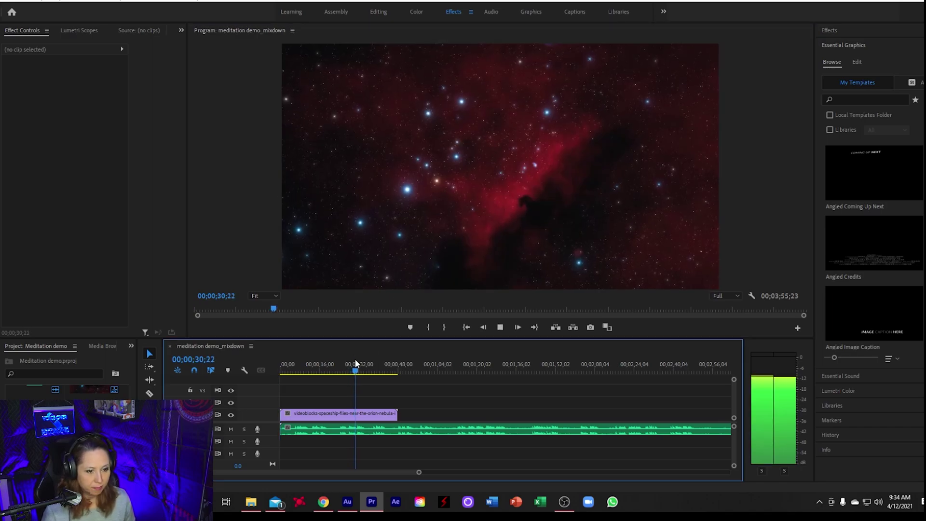
key(space)
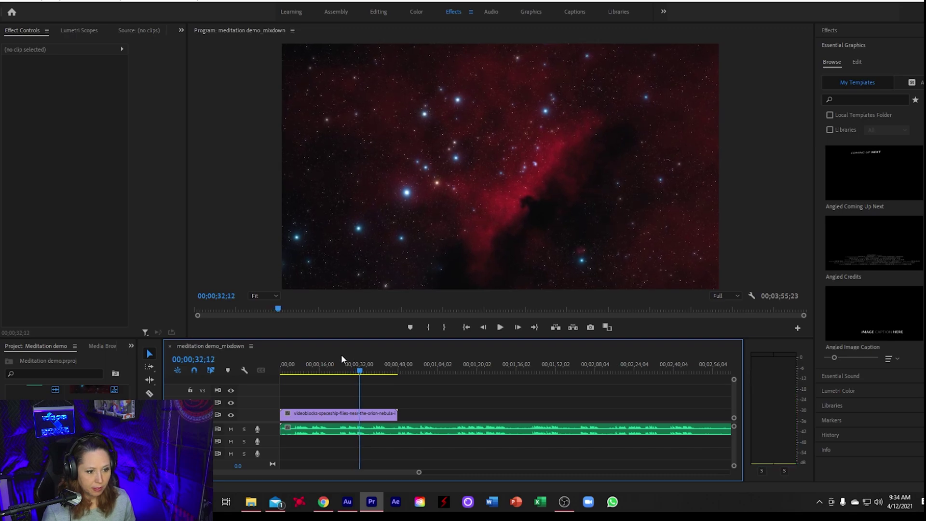
Check the nebula video clip's speed and duration settings.
right_click(348, 414)
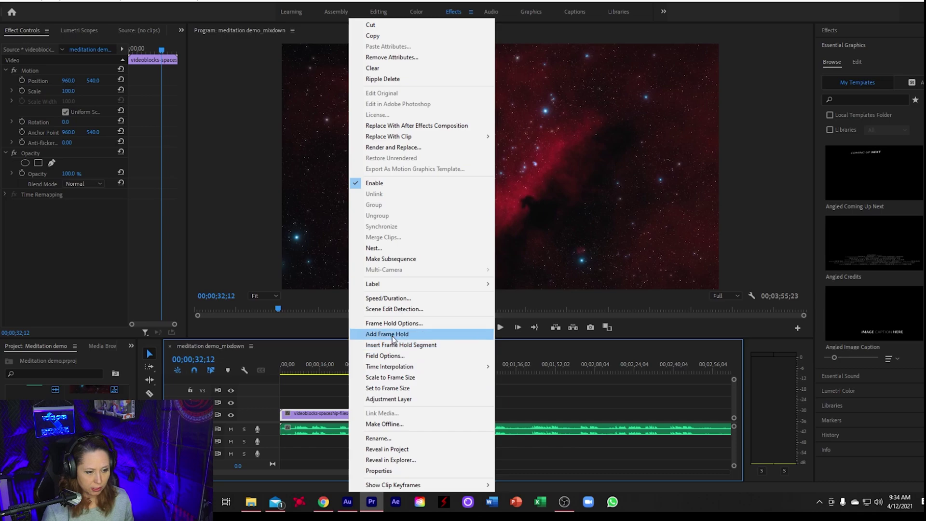
click(396, 299)
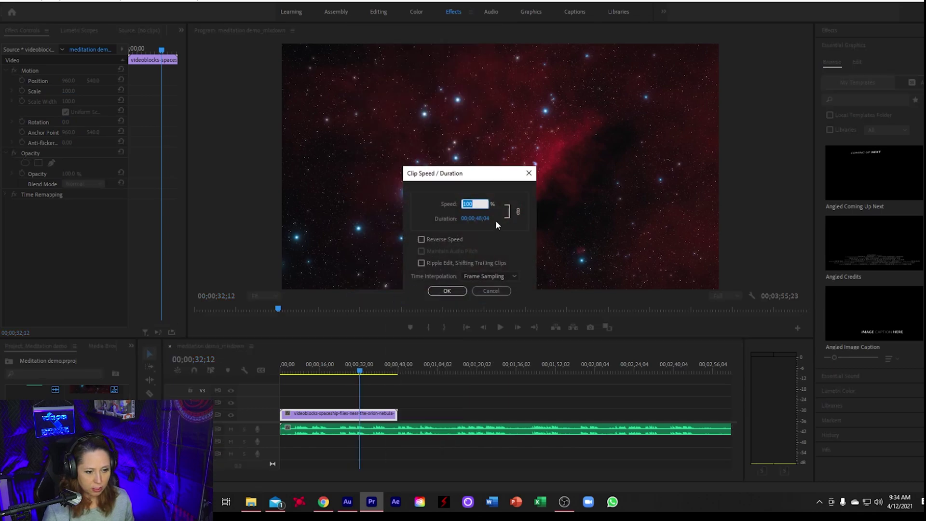
click(529, 173)
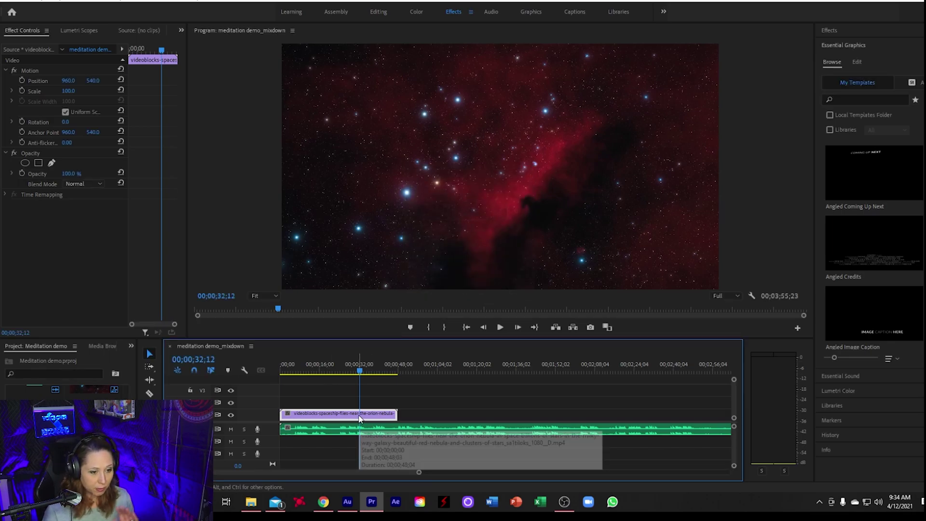
Play the nebula video with the meditation audio from about 22 seconds.
click(337, 363)
key(space)
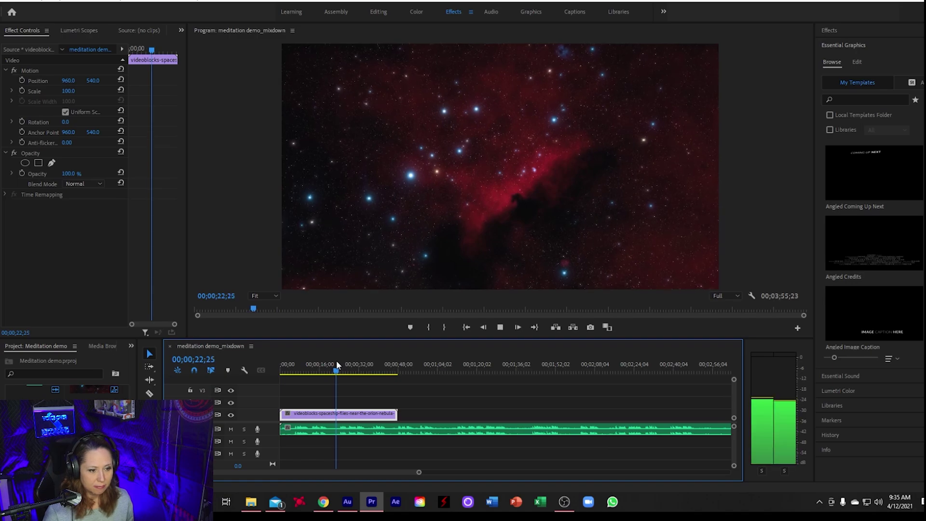
key(space)
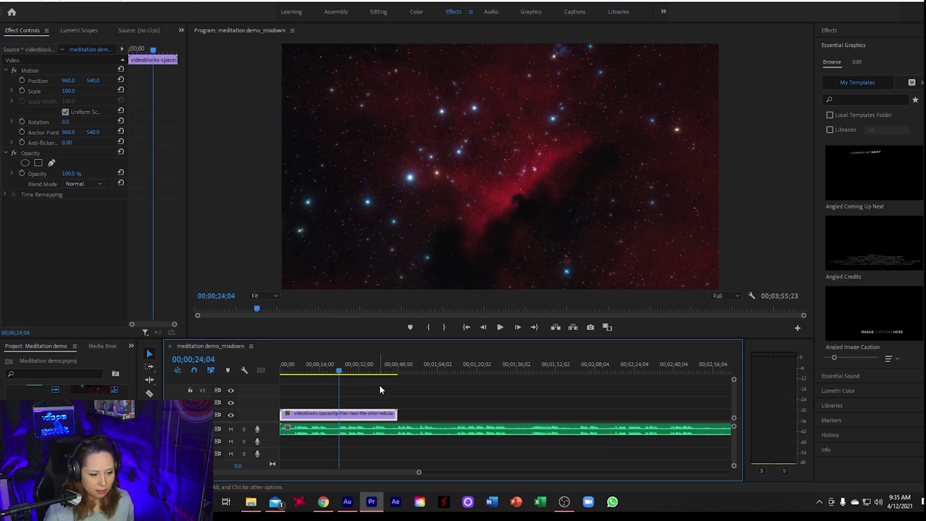
Copy the nebula clip and paste copies end to end from about 48 seconds until they cover the whole audio track.
right_click(366, 413)
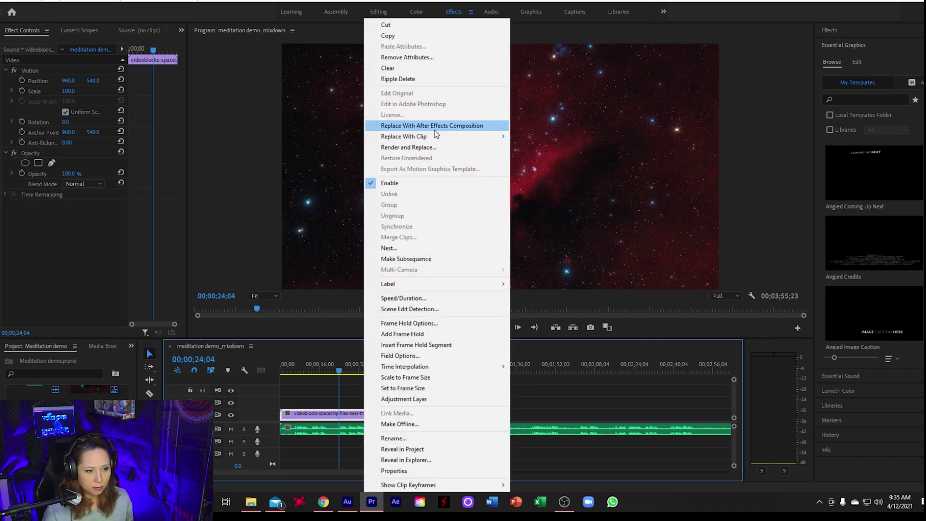
click(405, 36)
click(397, 372)
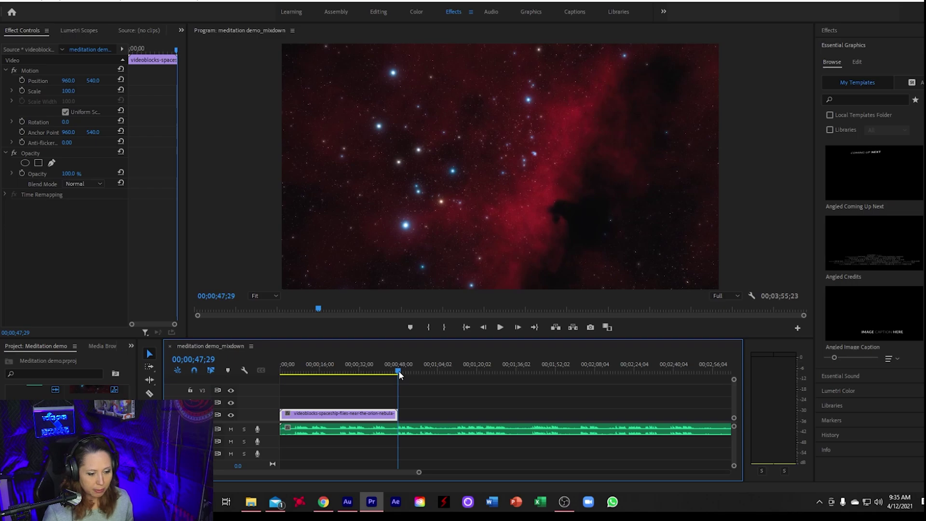
click(397, 371)
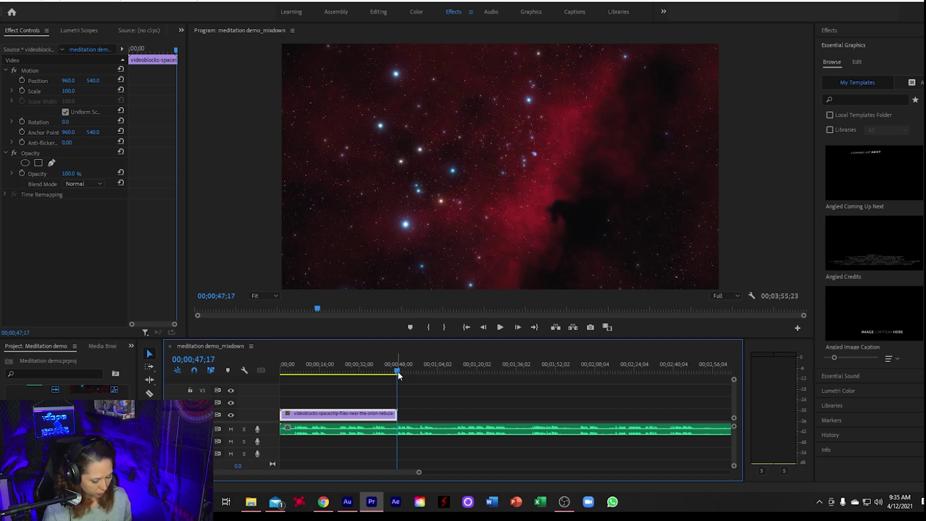
key(ctrl+v)
key(ctrl+v)
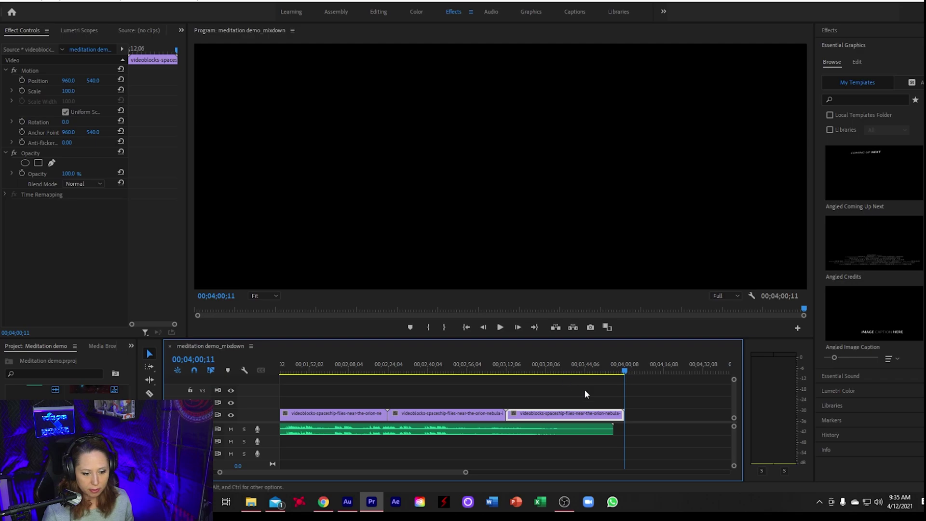
Play the sequence from about 3:07 across the cut into the last nebula clip.
click(498, 369)
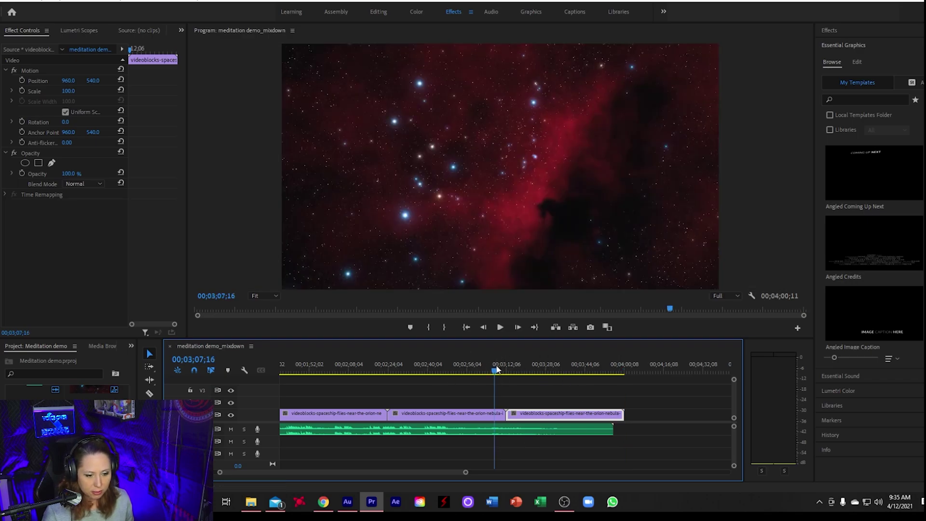
scroll(512, 368, up, 1)
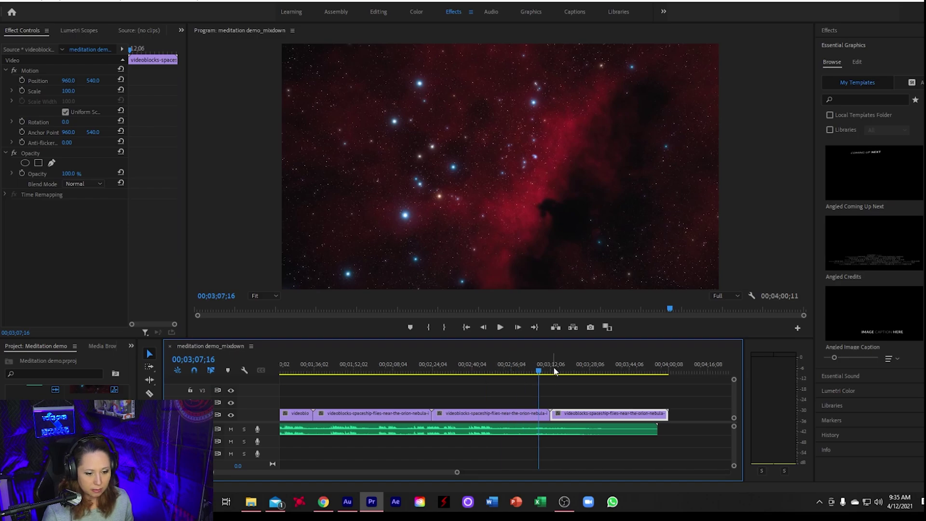
key(space)
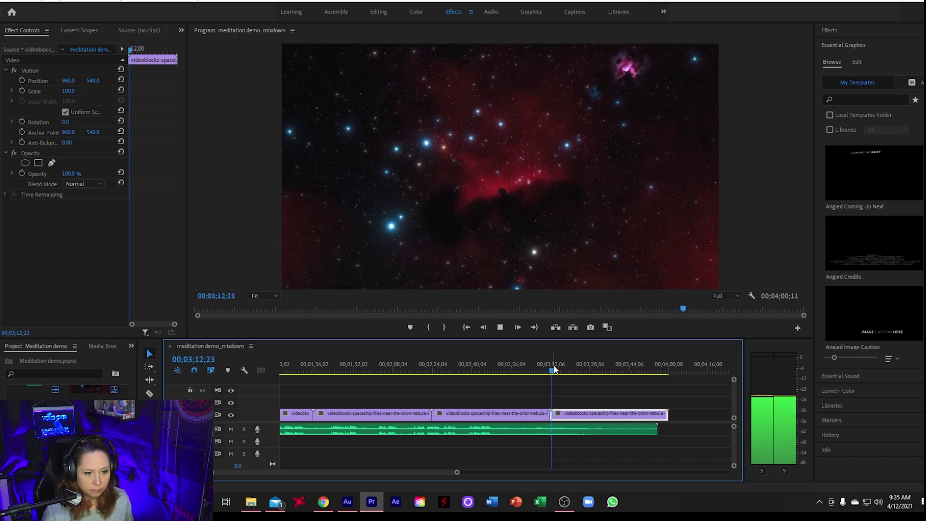
key(space)
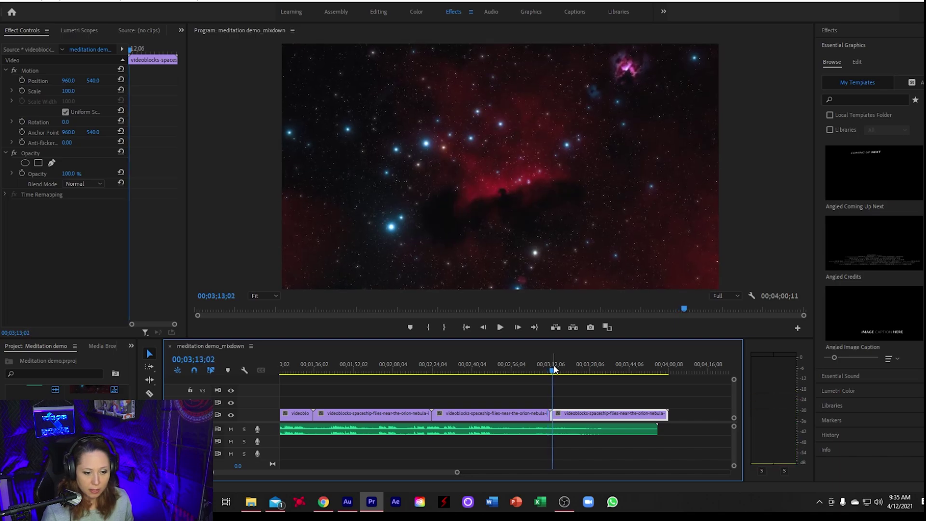
Apply the default transition at the cut between the first and second nebula clips.
drag(554, 369, 160, 376)
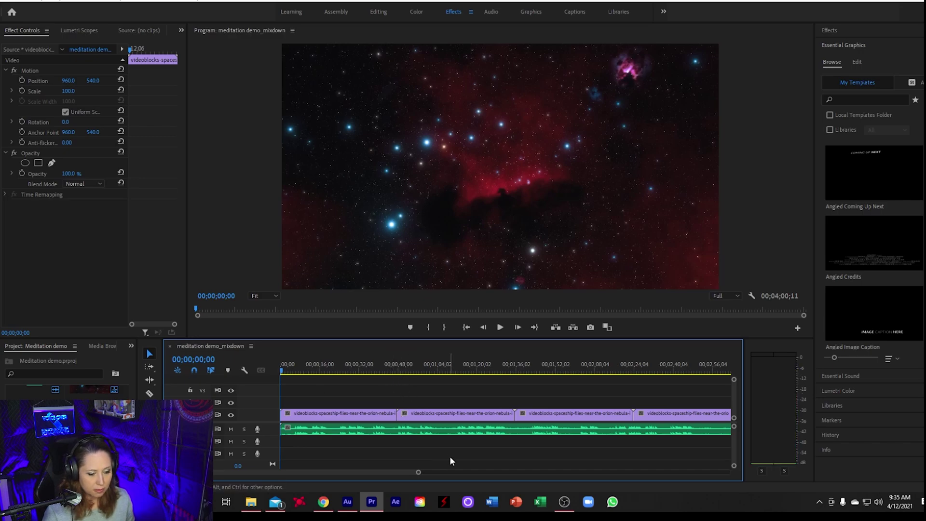
drag(418, 477, 332, 472)
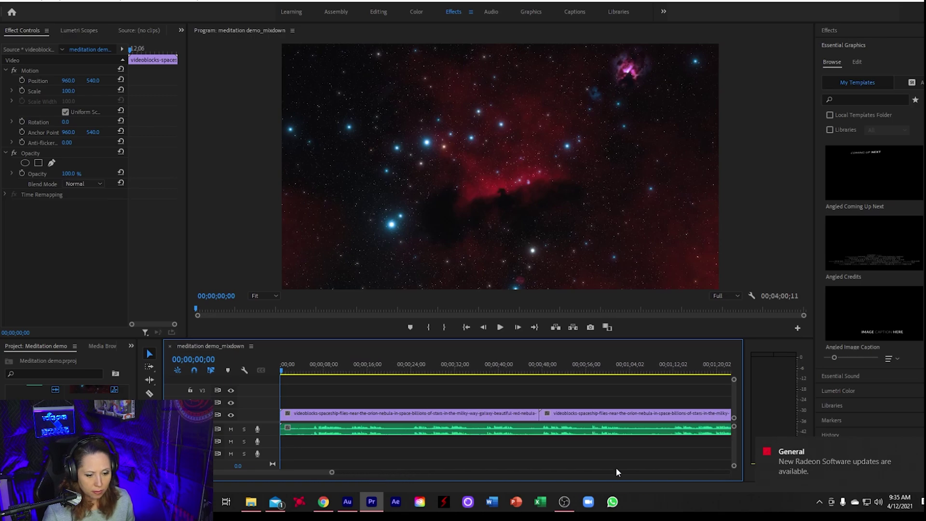
right_click(538, 414)
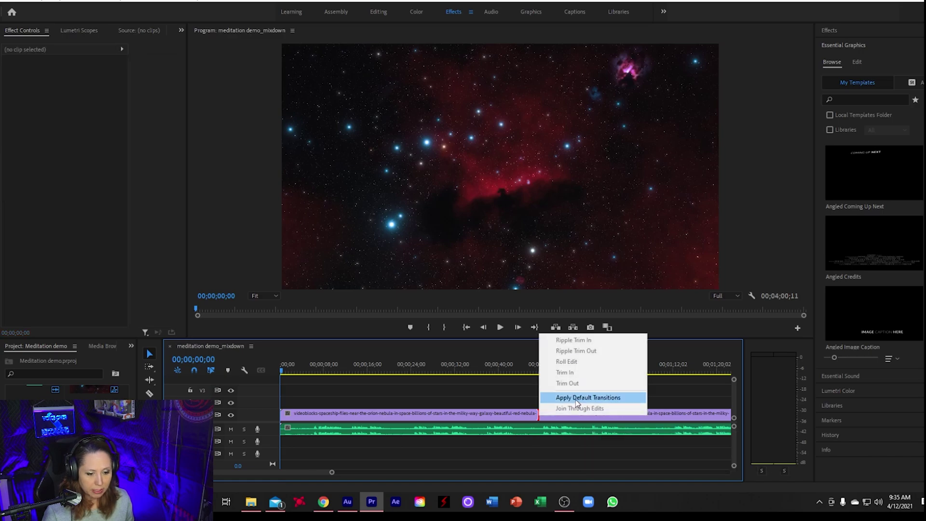
click(577, 399)
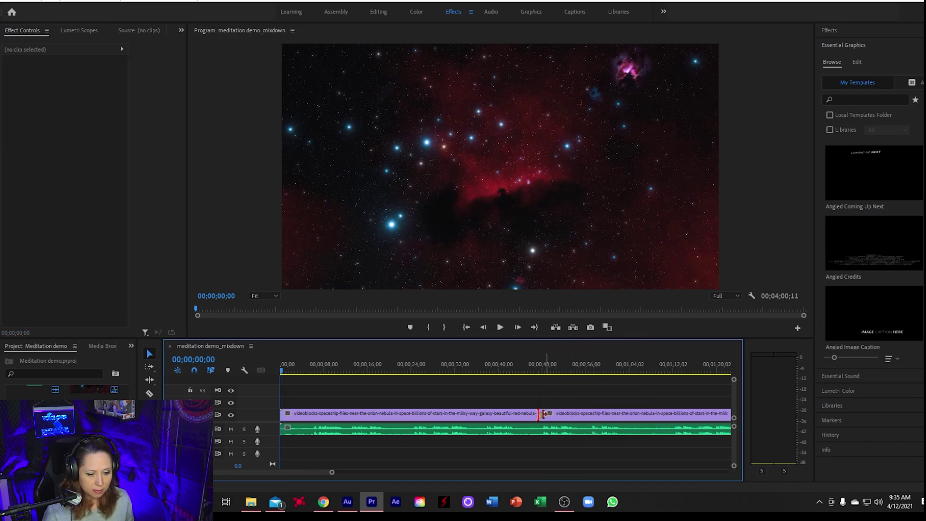
Play the new transition between the first two nebula clips from about 46 seconds.
click(534, 370)
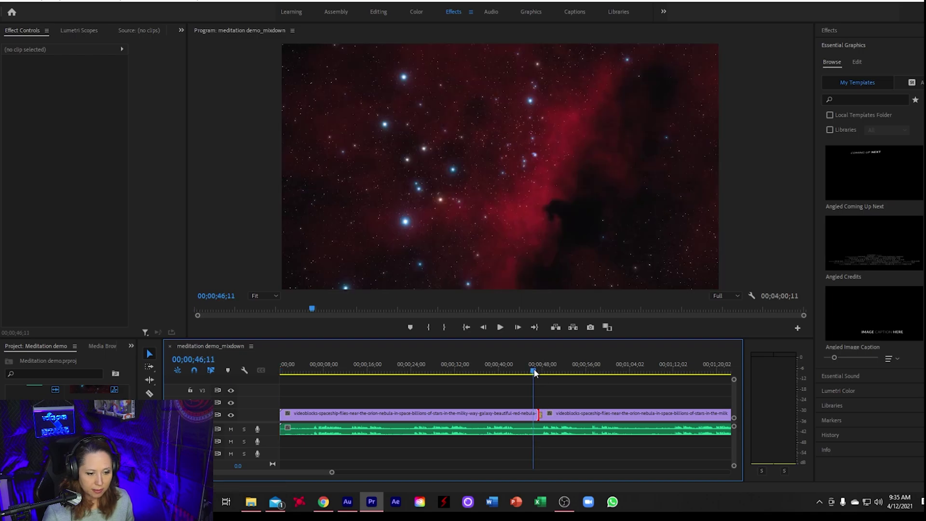
key(space)
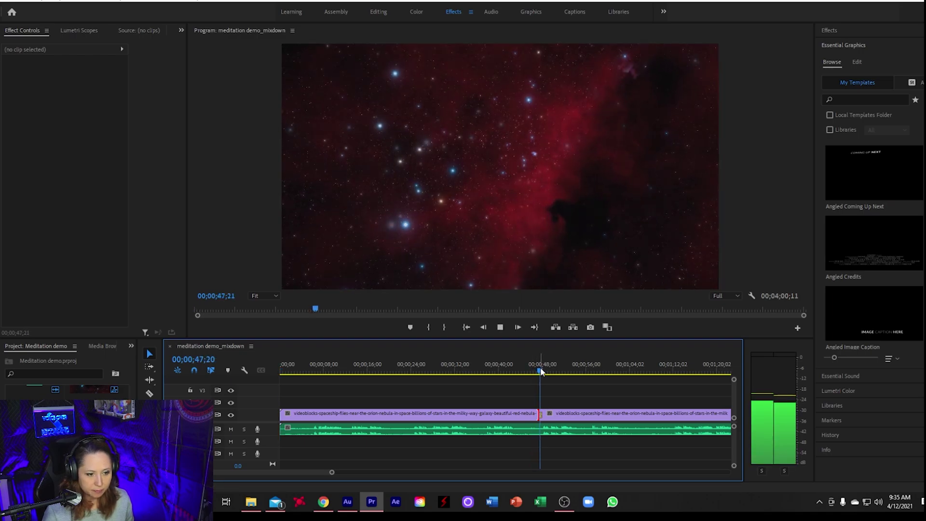
key(space)
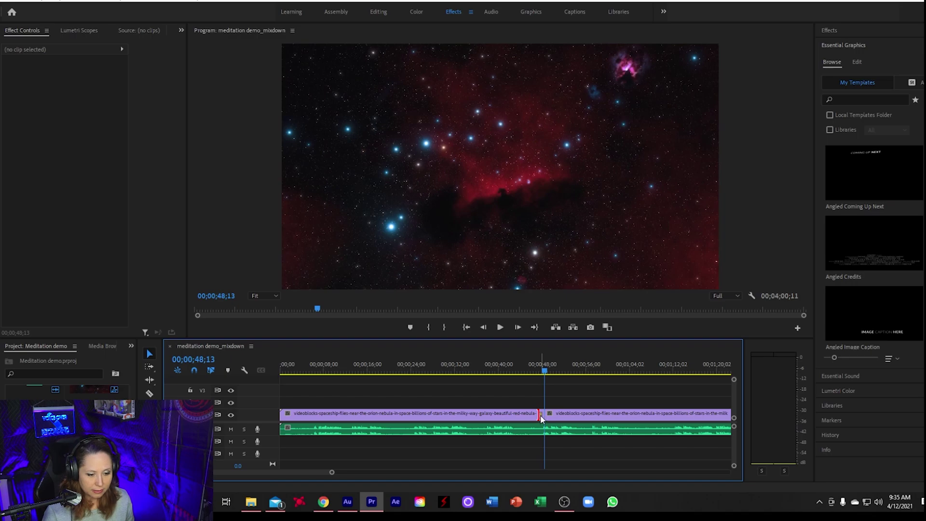
Set the duration of the Cross Dissolve between the first two nebula clips to 00;00;01;17.
right_click(541, 415)
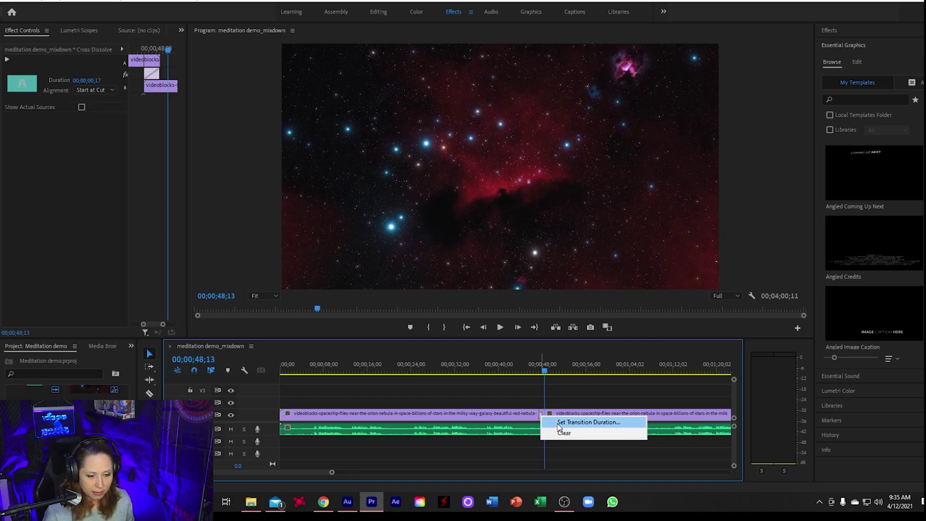
click(558, 423)
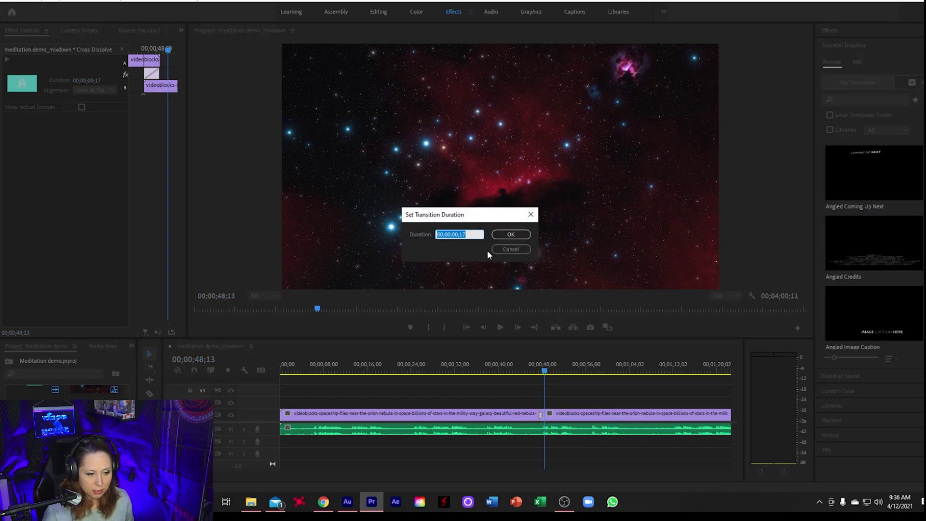
click(455, 237)
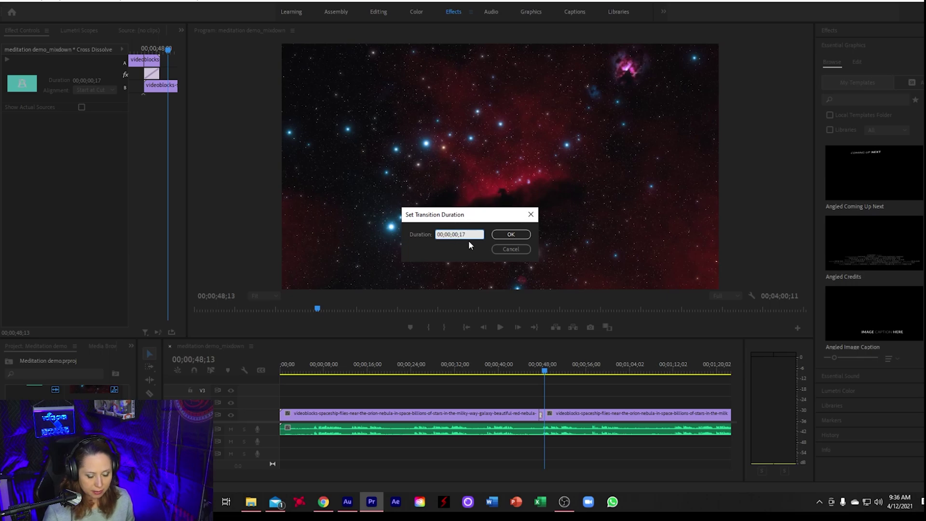
key(Delete)
text(1)
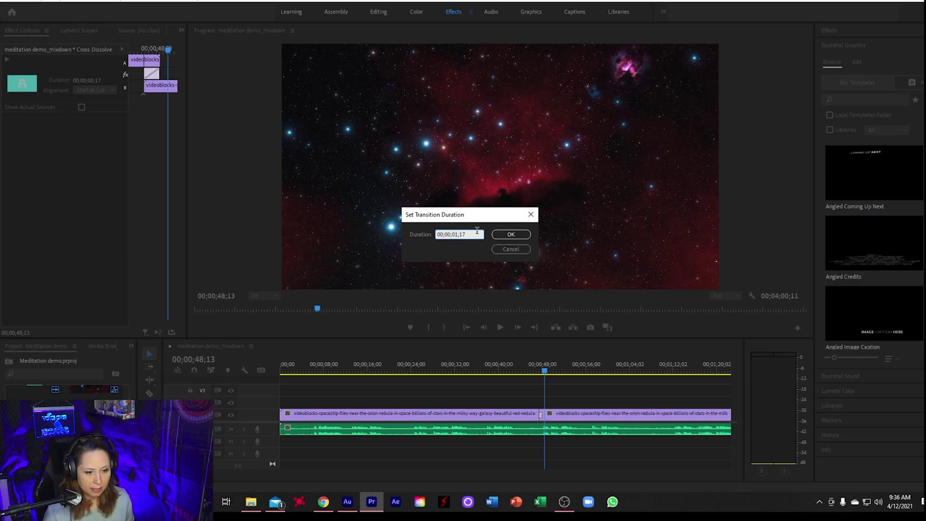
click(511, 235)
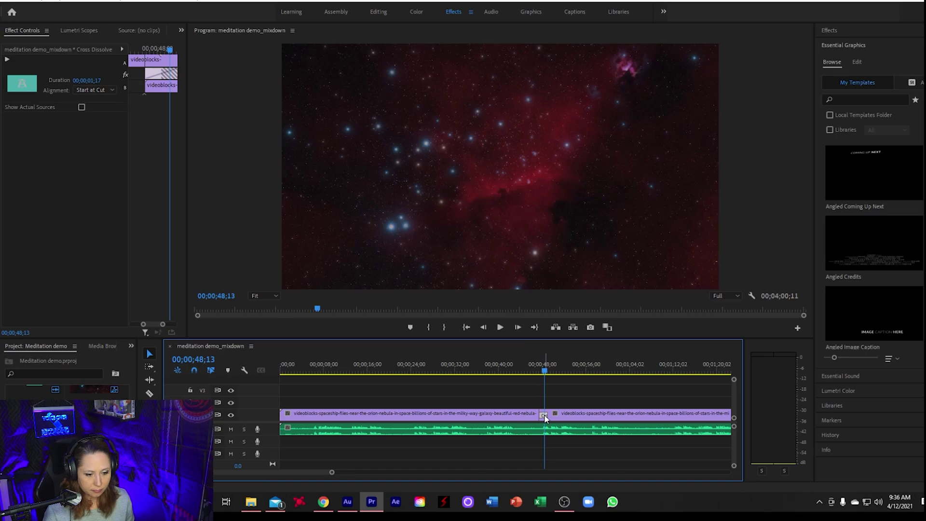
Shift the Cross Dissolve earlier so it spans the first cut, and stretch it to a duration of 00;00;06;01.
drag(544, 410, 540, 419)
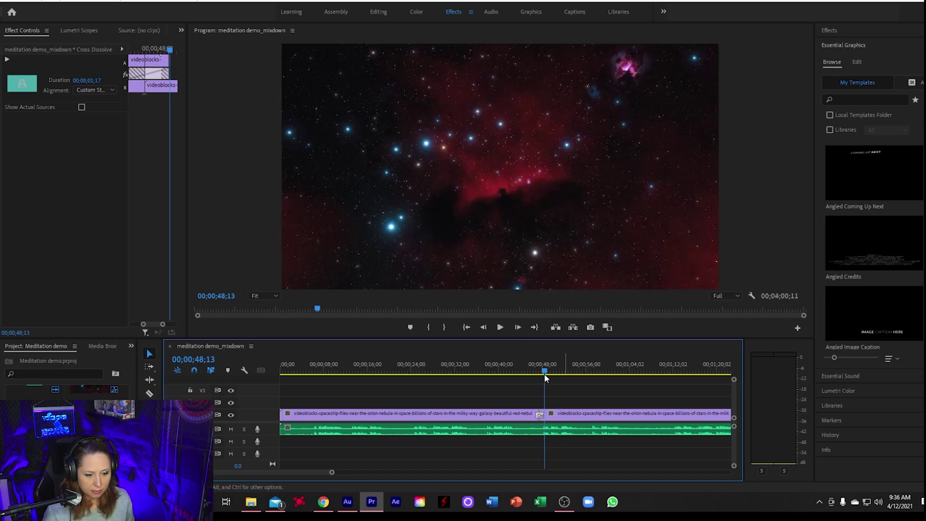
drag(333, 475, 273, 473)
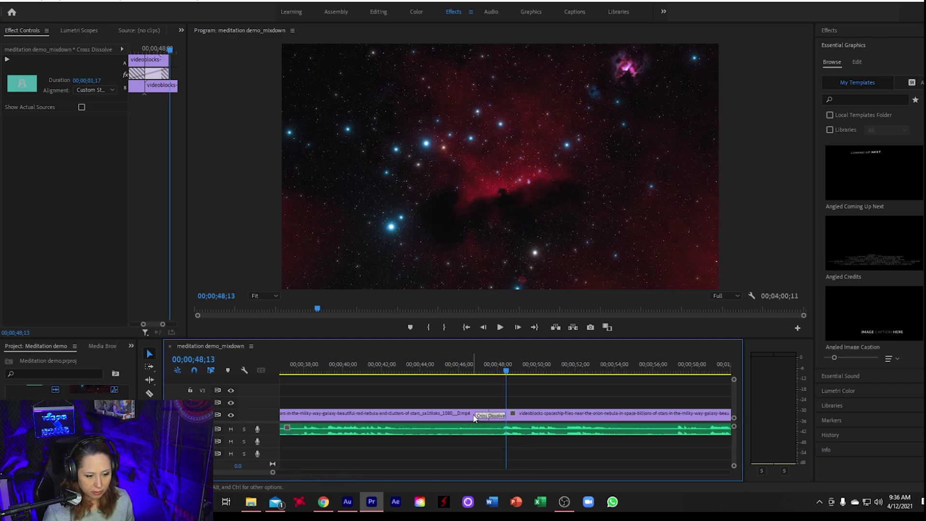
drag(478, 416, 437, 419)
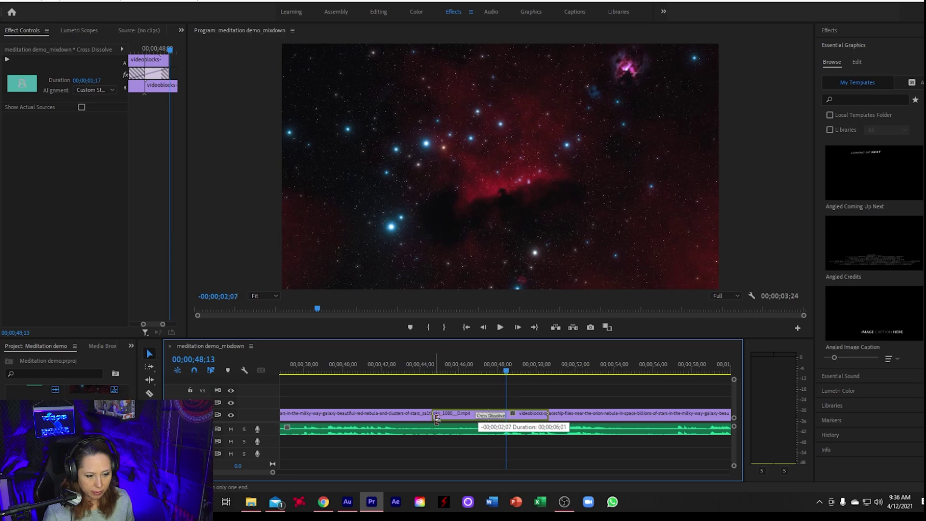
Play the lengthened Cross Dissolve from about 44 seconds to the end of the transition.
scroll(471, 373, down, 1)
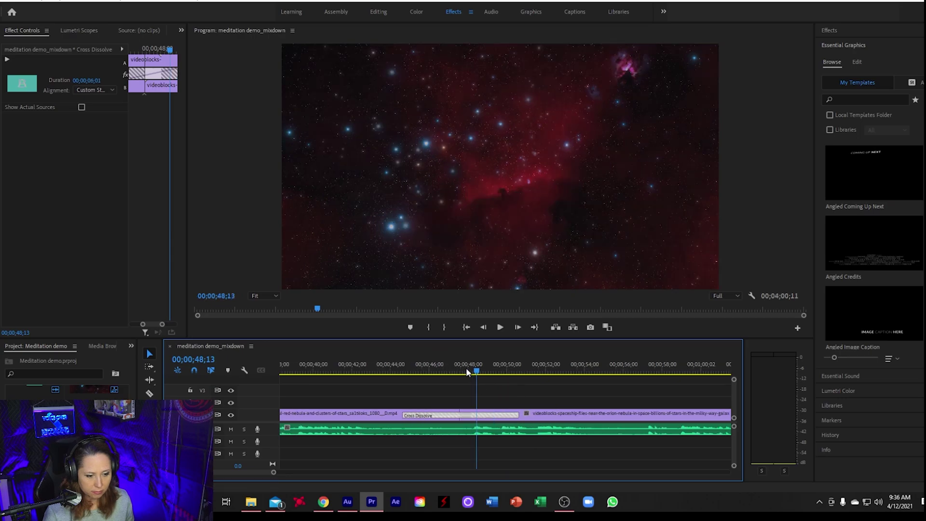
click(399, 371)
key(space)
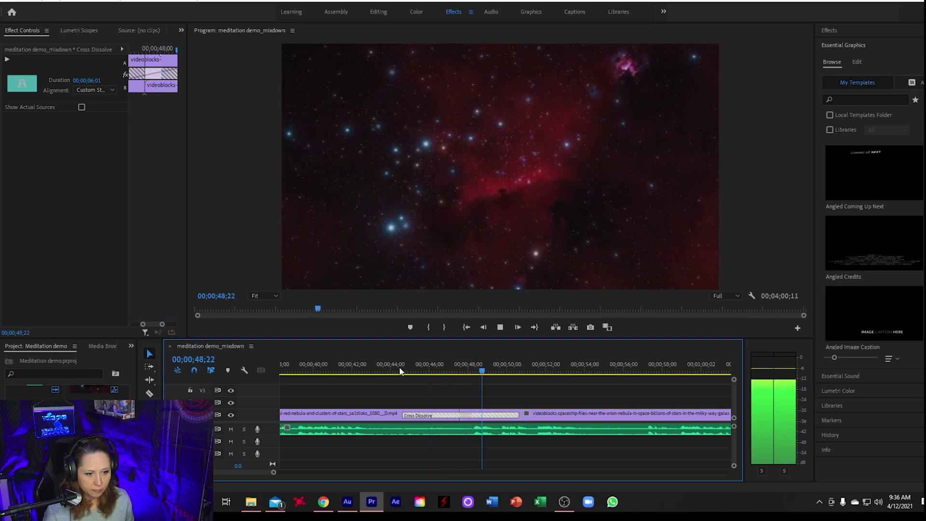
key(space)
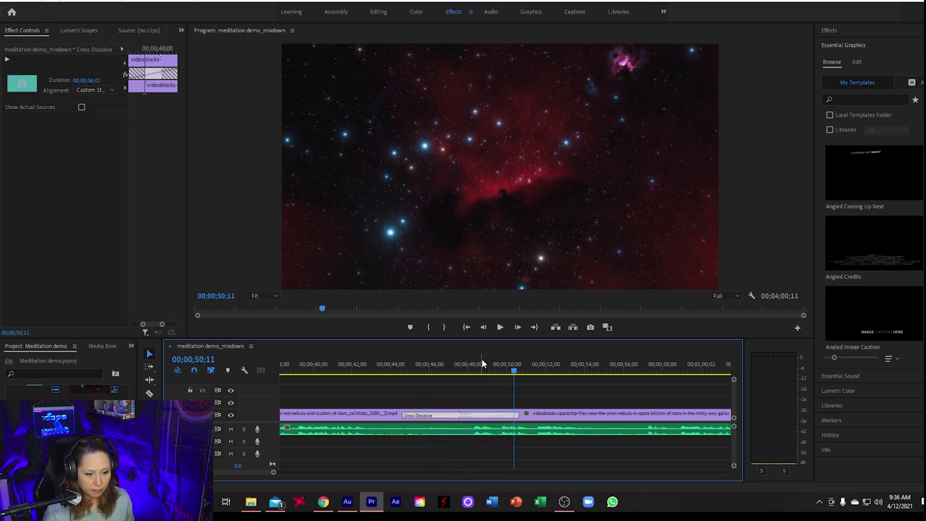
Check the duration setting of the Cross Dissolve between the first two nebula clips.
scroll(428, 365, down, 1)
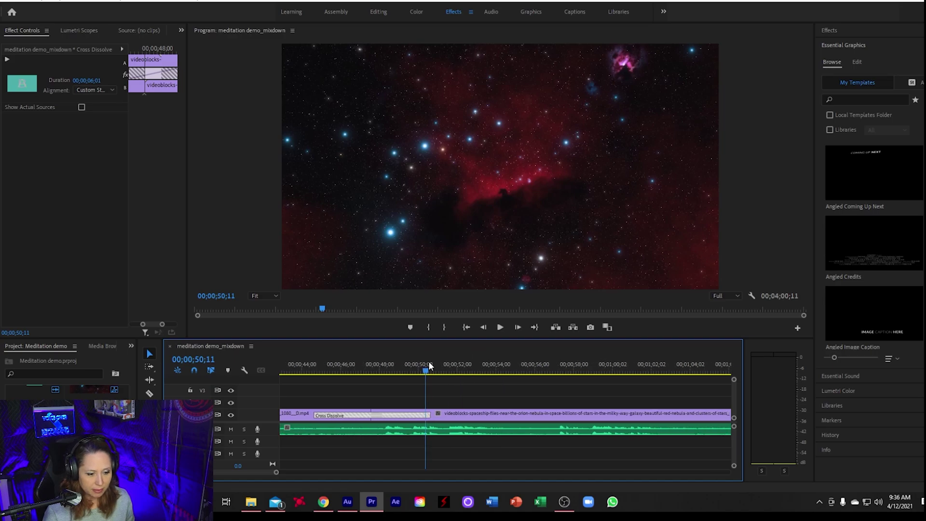
scroll(435, 363, up, 2)
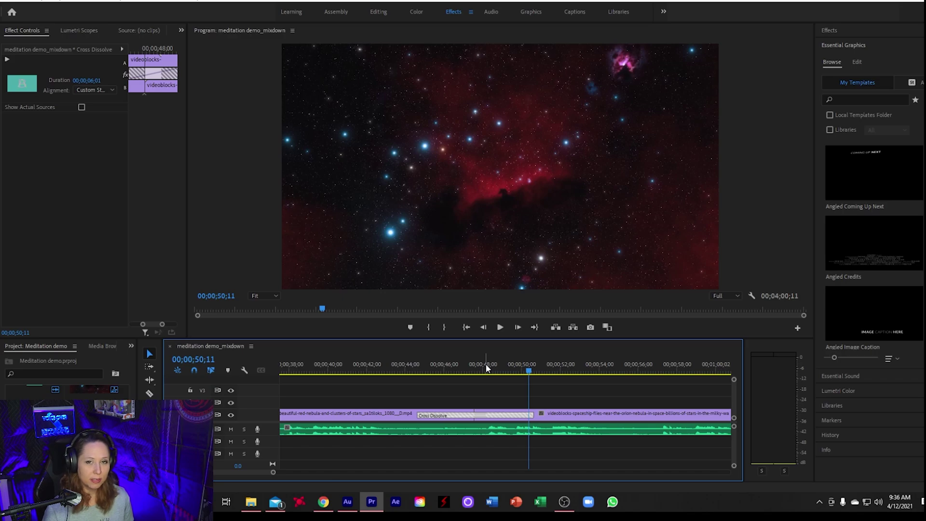
scroll(484, 359, down, 6)
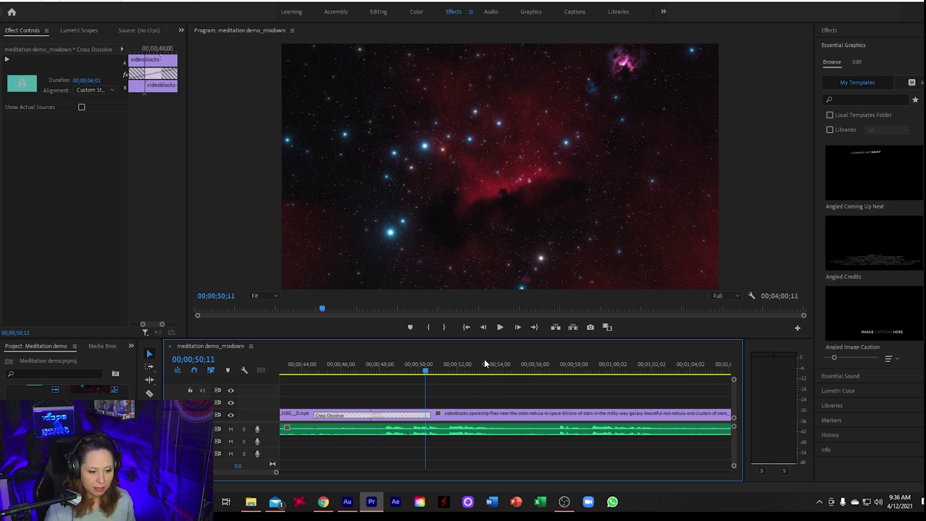
scroll(484, 359, down, 8)
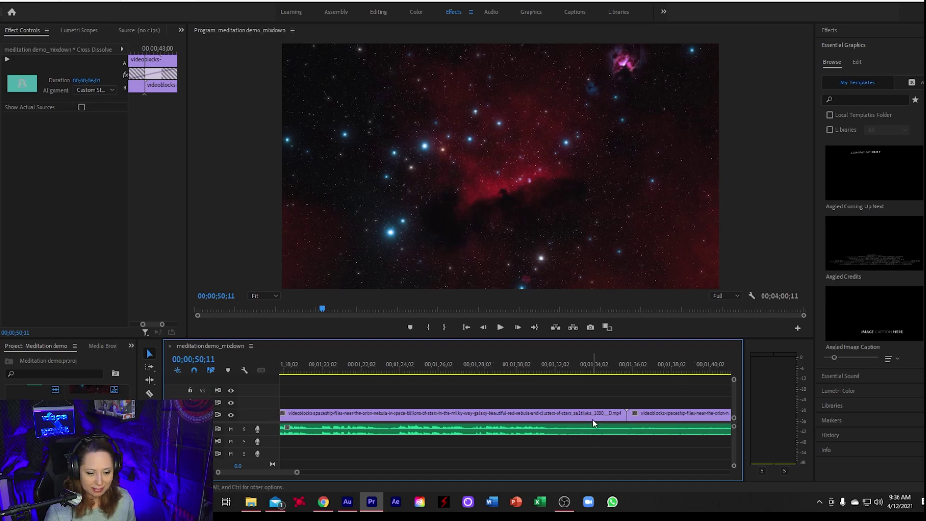
scroll(552, 361, up, 14)
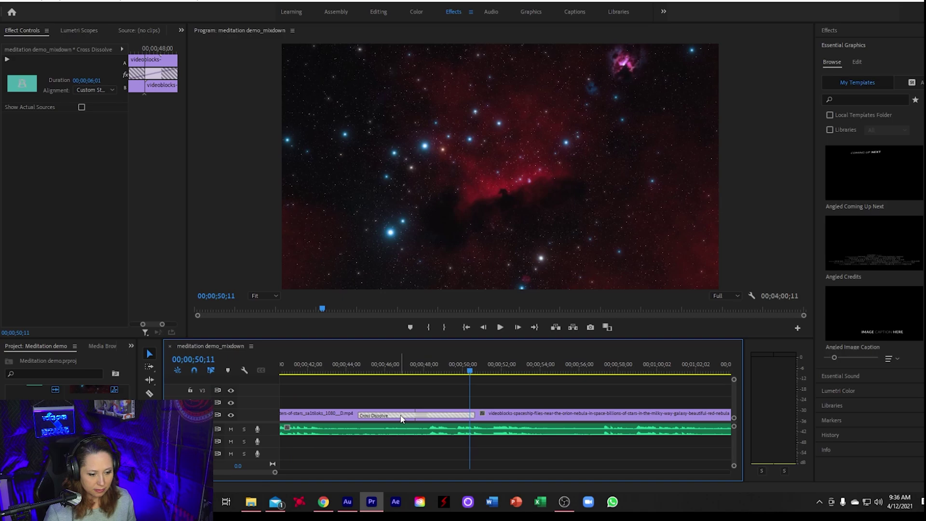
right_click(400, 417)
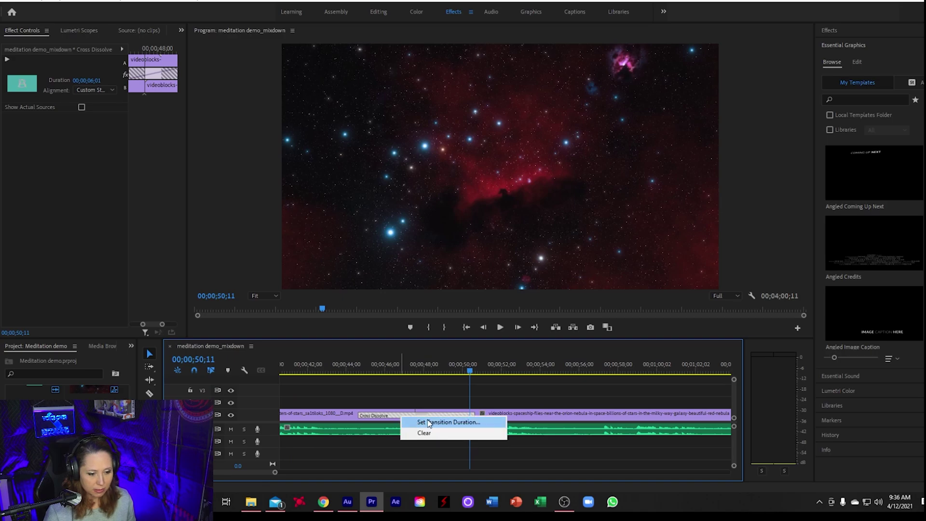
click(427, 419)
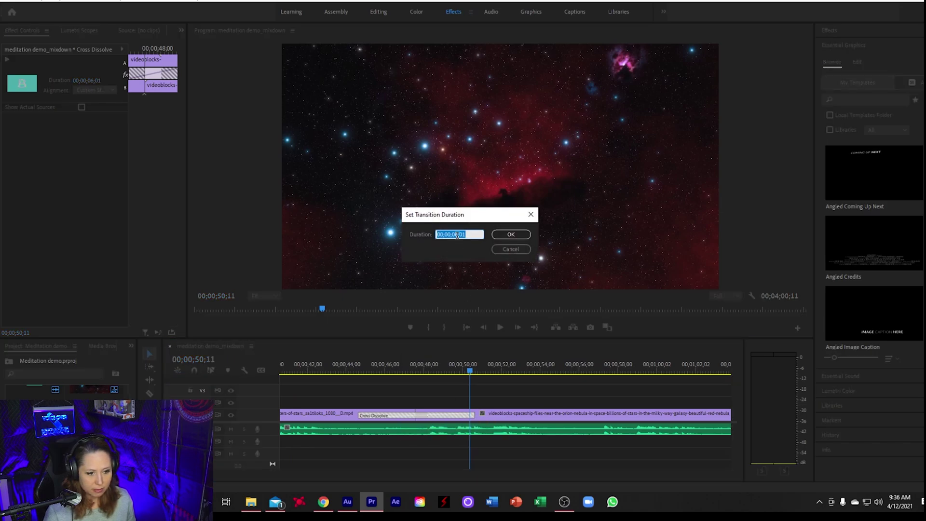
click(506, 236)
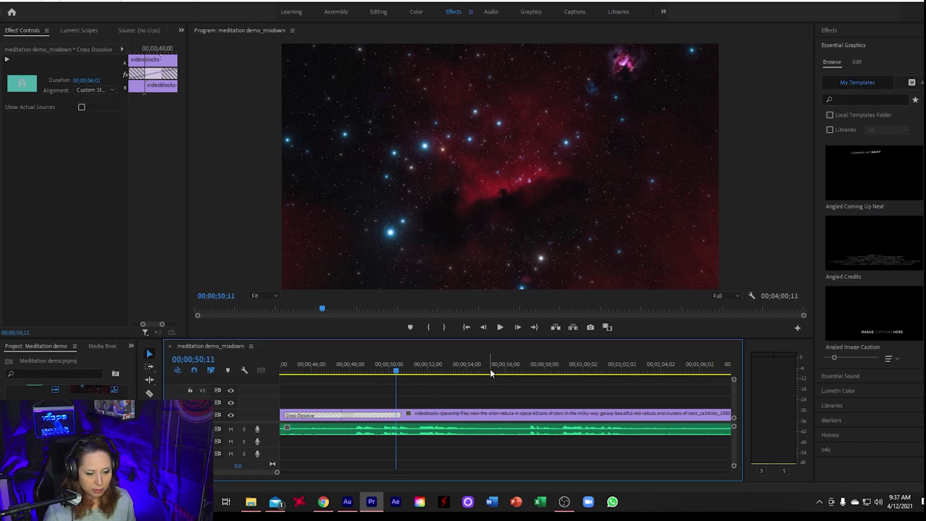
Apply the default transition to the cut near 00;01;36;02 and stretch that Cross Dissolve to a duration of 00;00;06;06.
scroll(490, 367, down, 10)
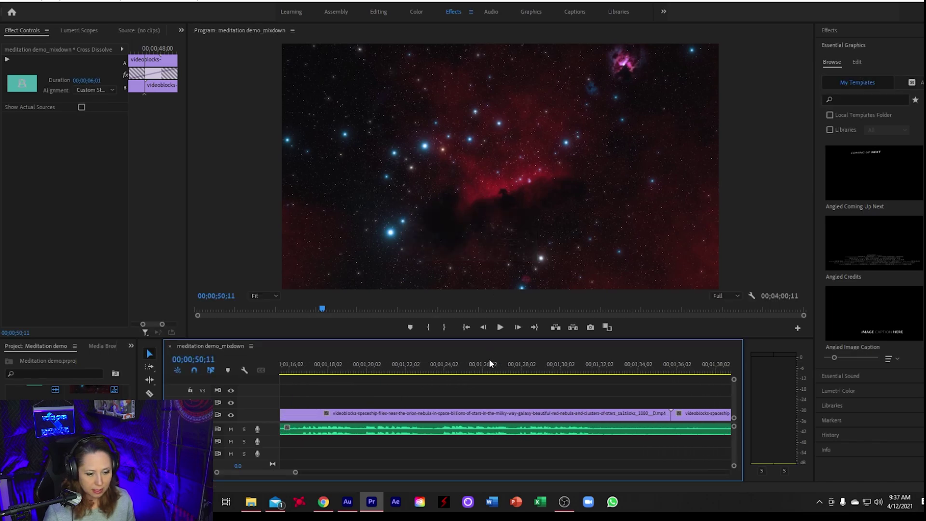
scroll(489, 362, down, 3)
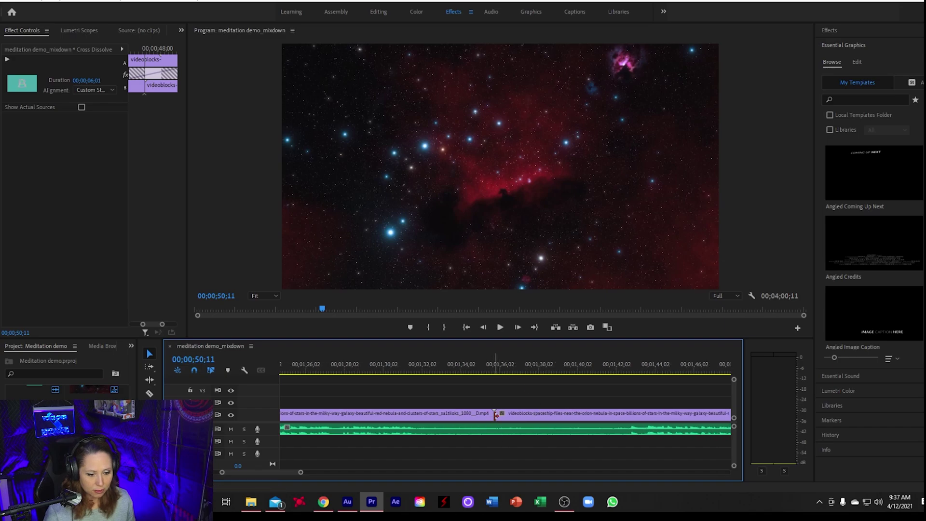
right_click(495, 415)
click(517, 399)
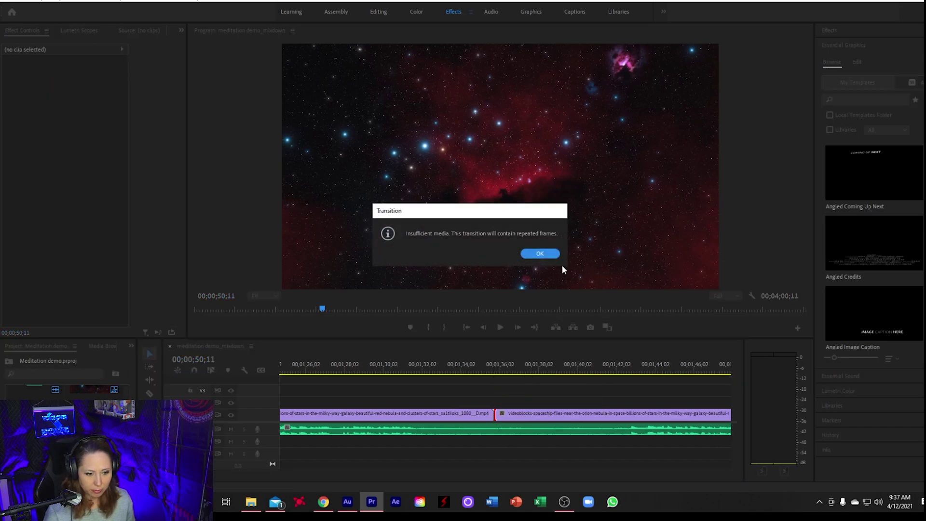
click(541, 254)
click(491, 417)
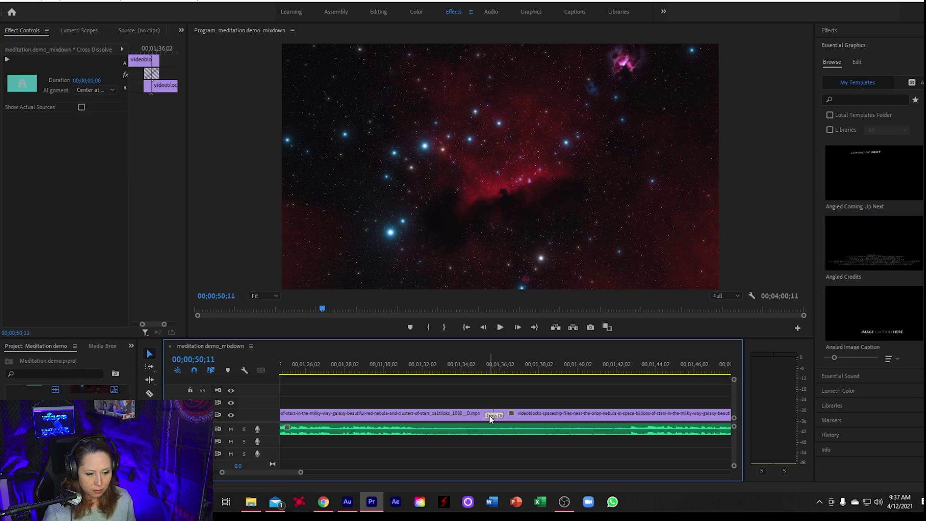
drag(489, 416, 436, 420)
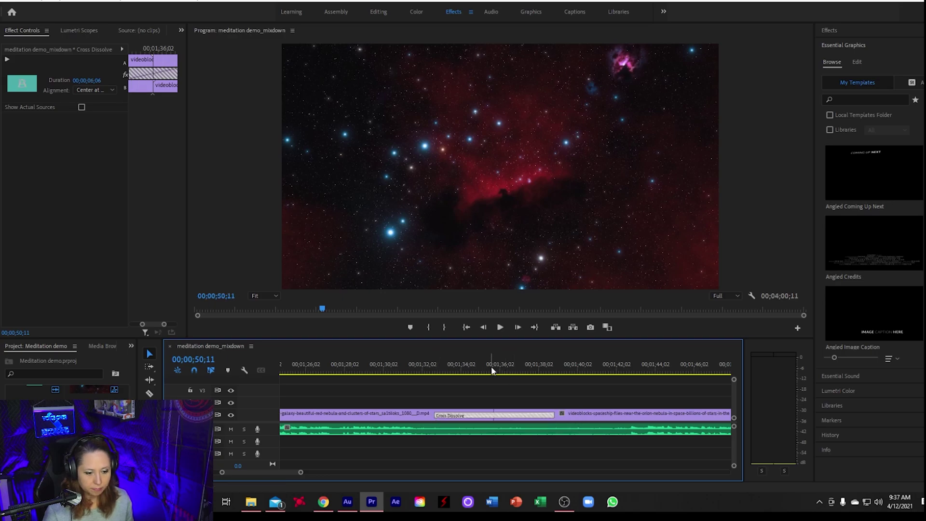
Add the default transition at the cut near 00;02;24;04 and lengthen the Cross Dissolve to 00;00;06;06.
scroll(491, 366, down, 3)
scroll(492, 366, down, 10)
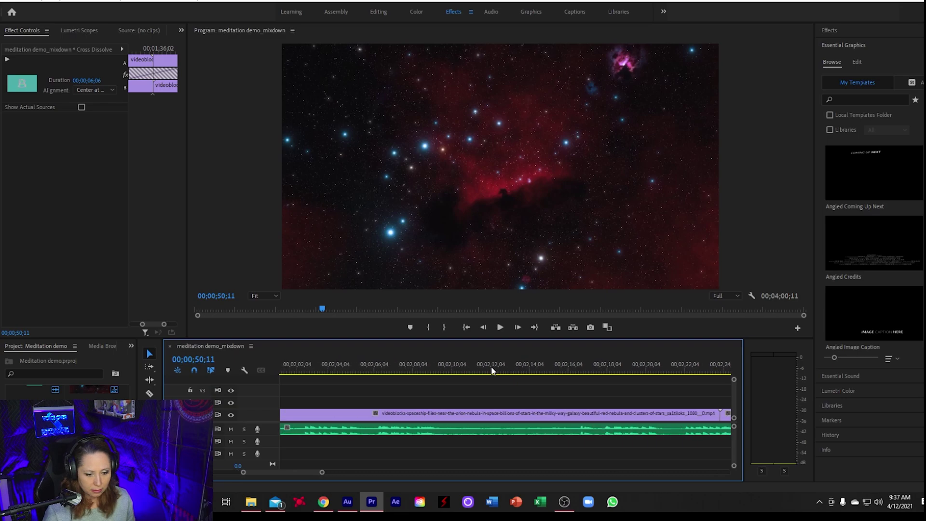
scroll(491, 366, down, 1)
right_click(543, 415)
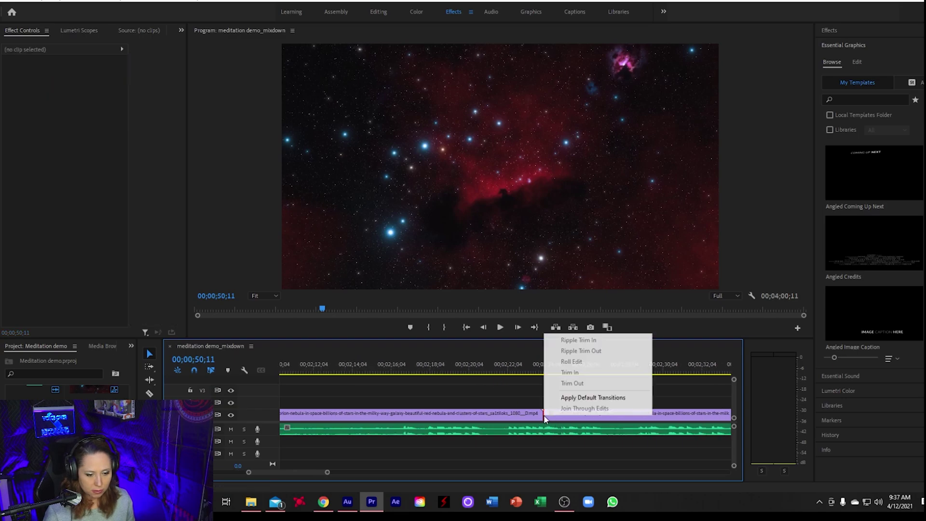
click(593, 398)
click(540, 254)
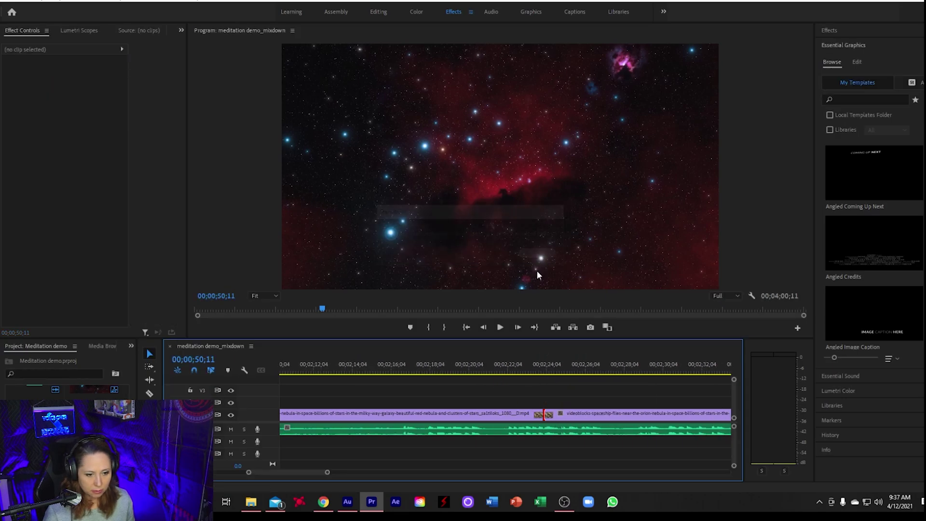
click(541, 415)
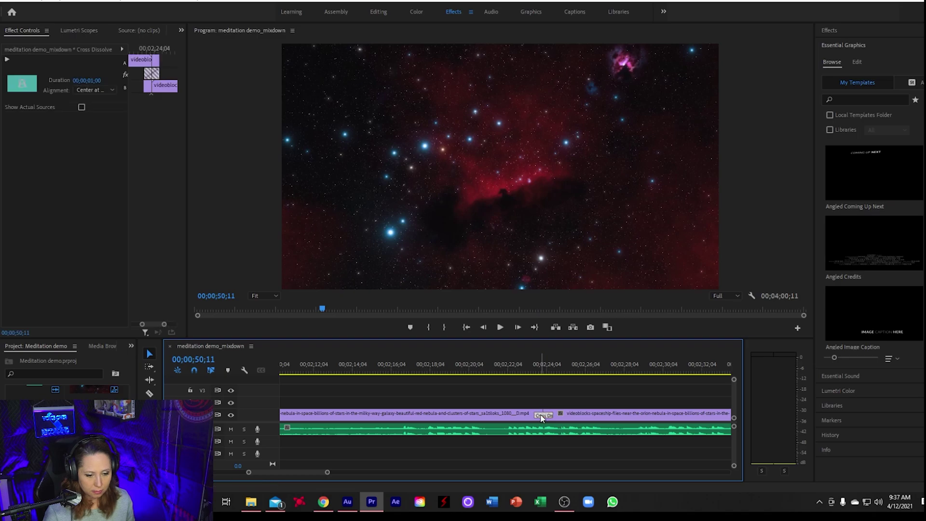
drag(541, 418, 487, 420)
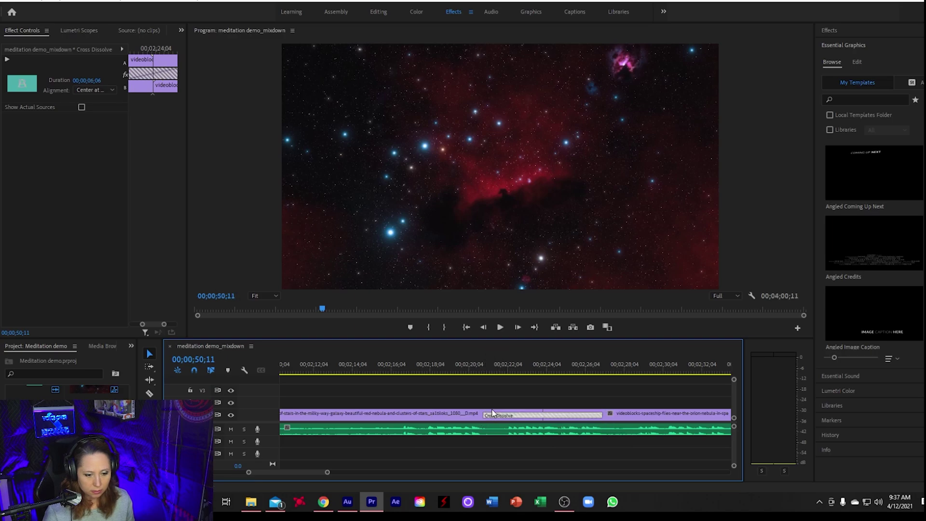
Apply the default transition to the cut near 00;03;12;06 and extend the Cross Dissolve to 00;00;06;04.
scroll(489, 370, right, 8)
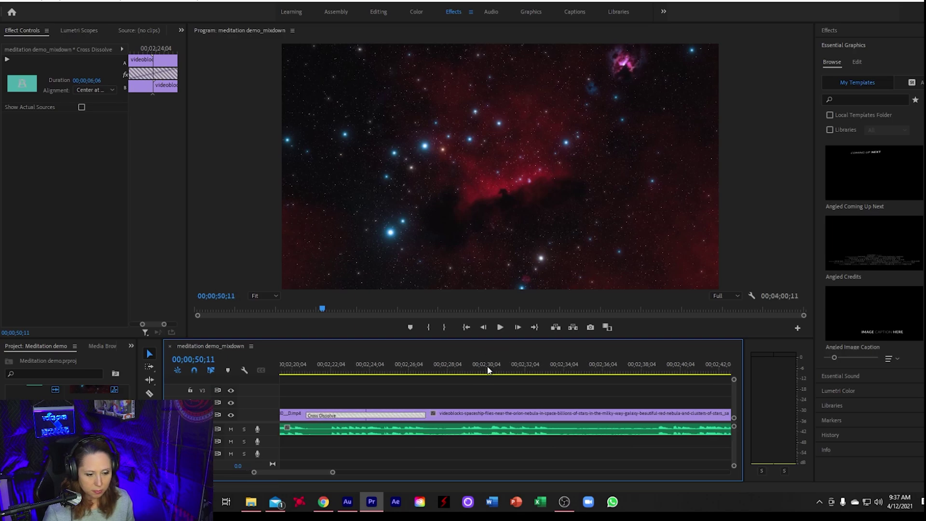
scroll(488, 370, right, 8)
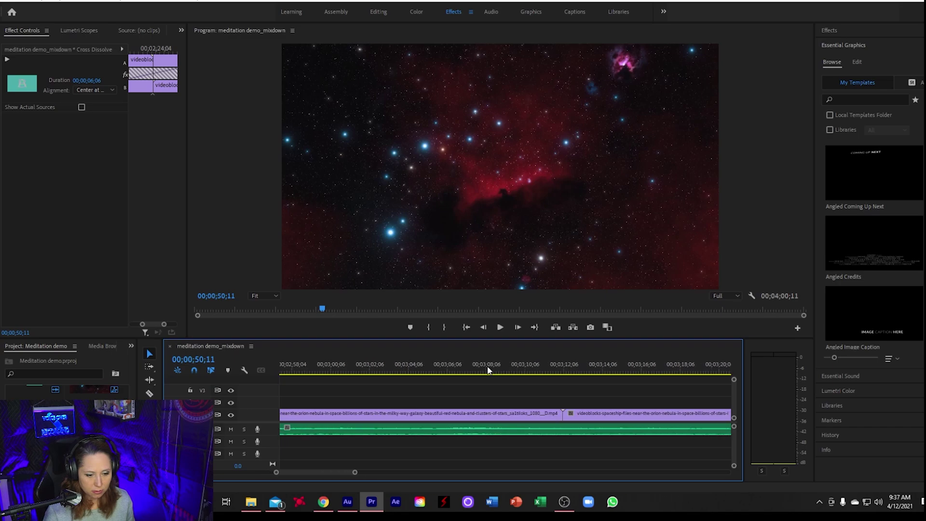
right_click(565, 416)
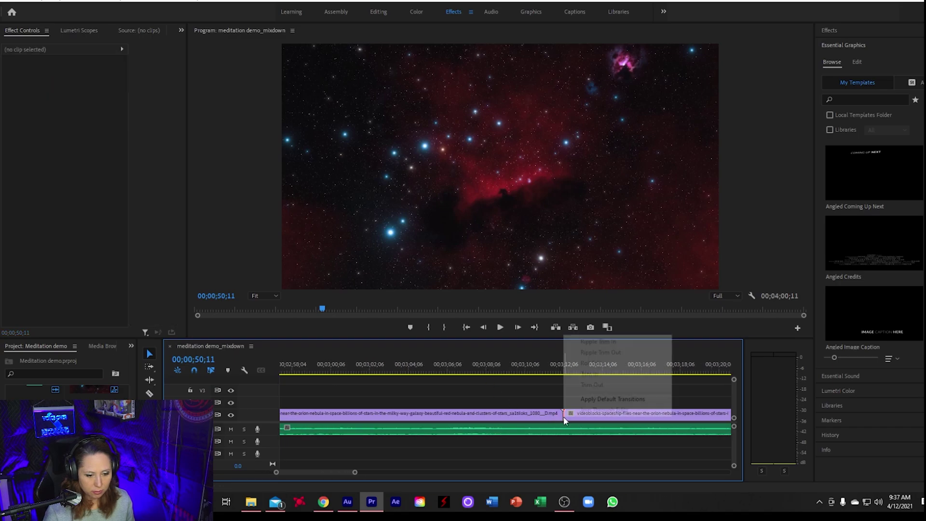
click(589, 403)
click(540, 254)
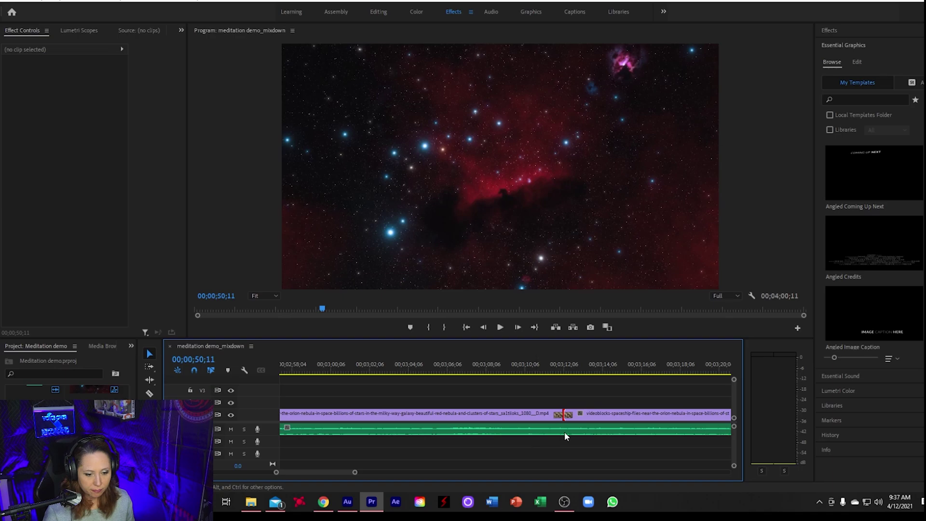
double_click(554, 417)
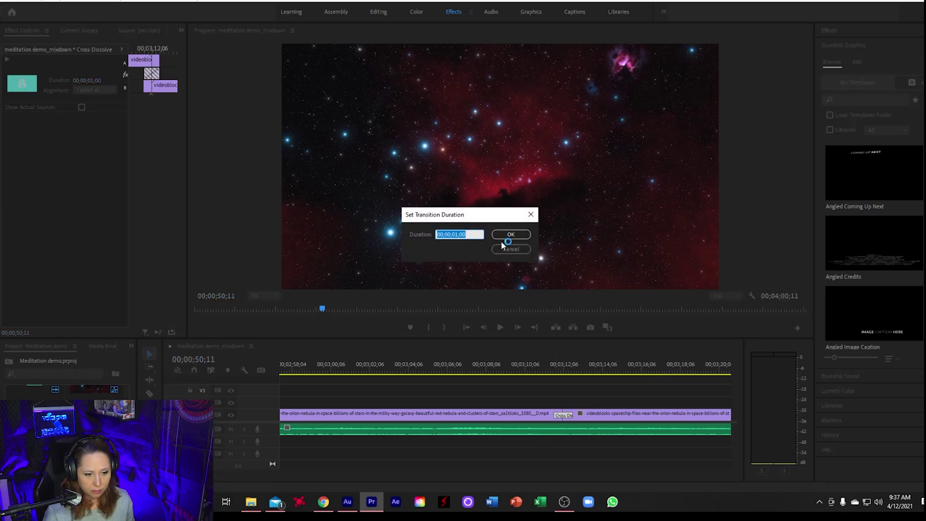
click(530, 214)
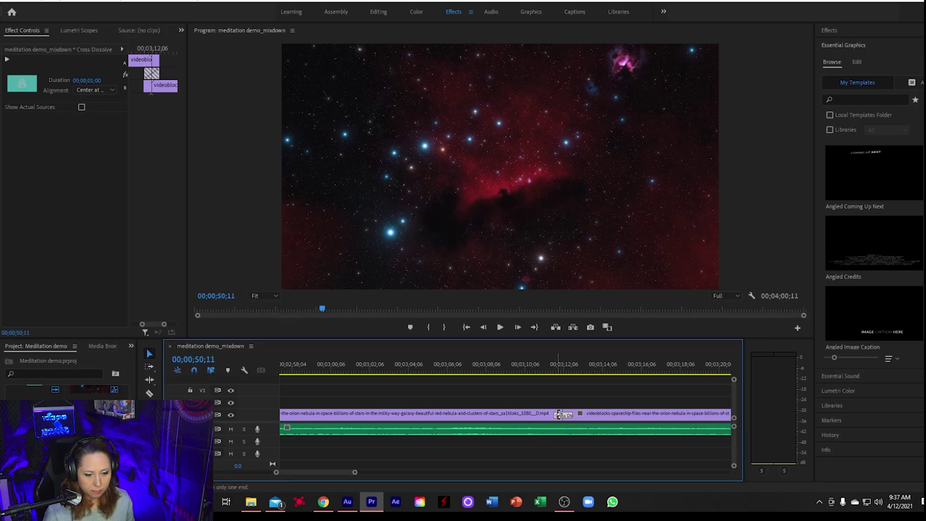
drag(559, 415, 509, 420)
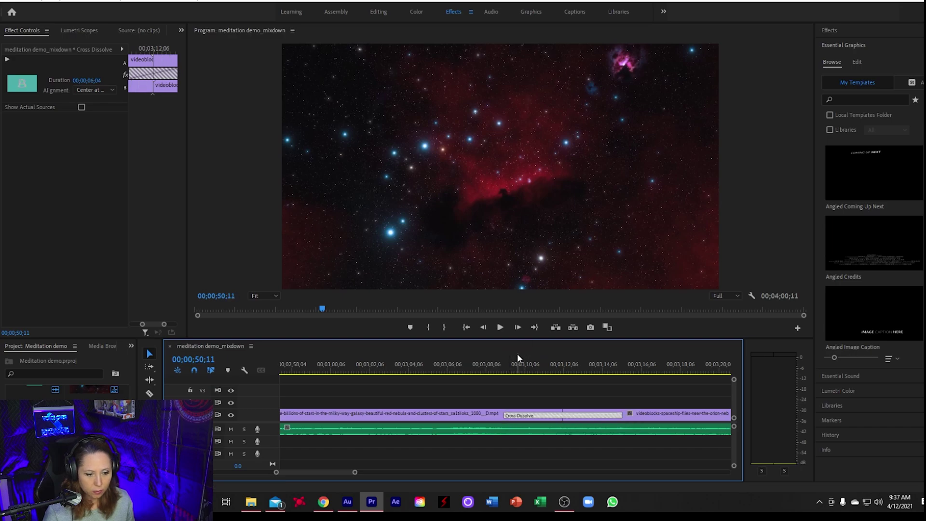
Play the final part of the sequence from about 00;03;24 to 00;03;30;26 to review the ending.
scroll(517, 354, down, 6)
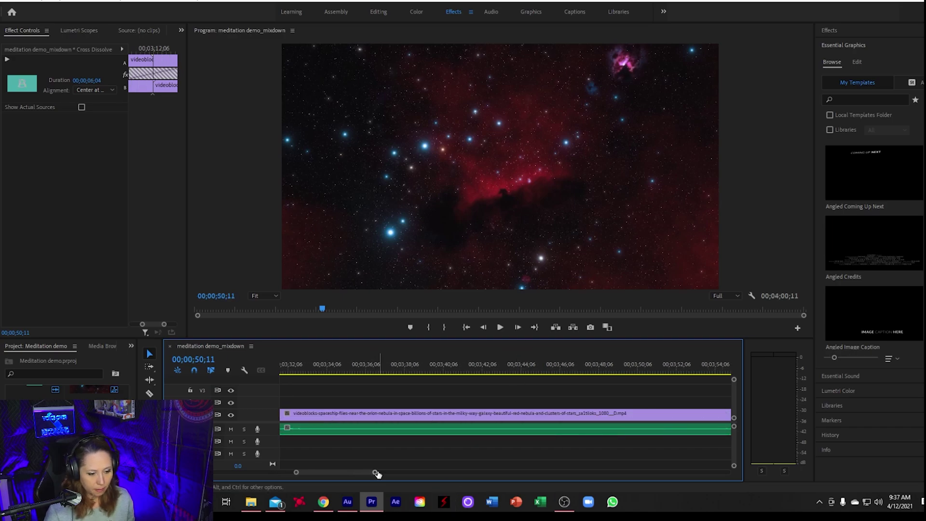
drag(375, 472, 429, 472)
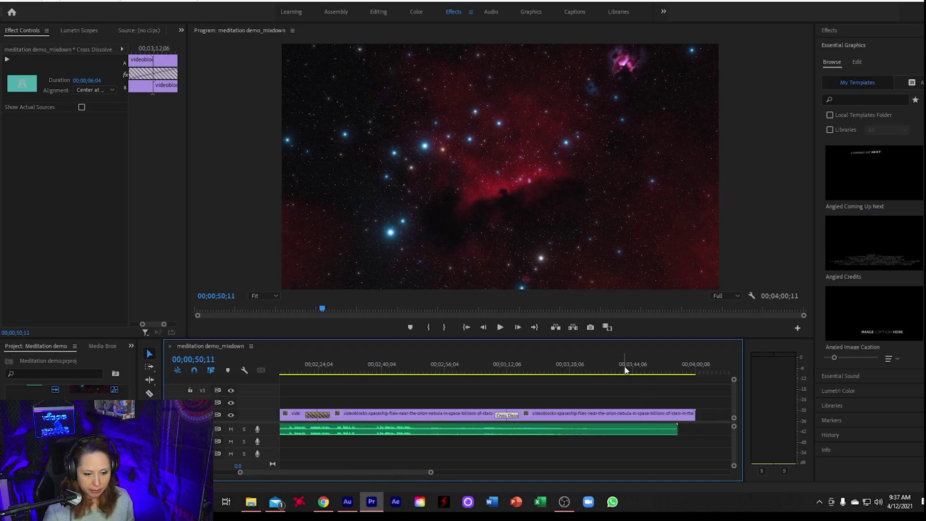
scroll(624, 368, up, 2)
click(586, 369)
key(space)
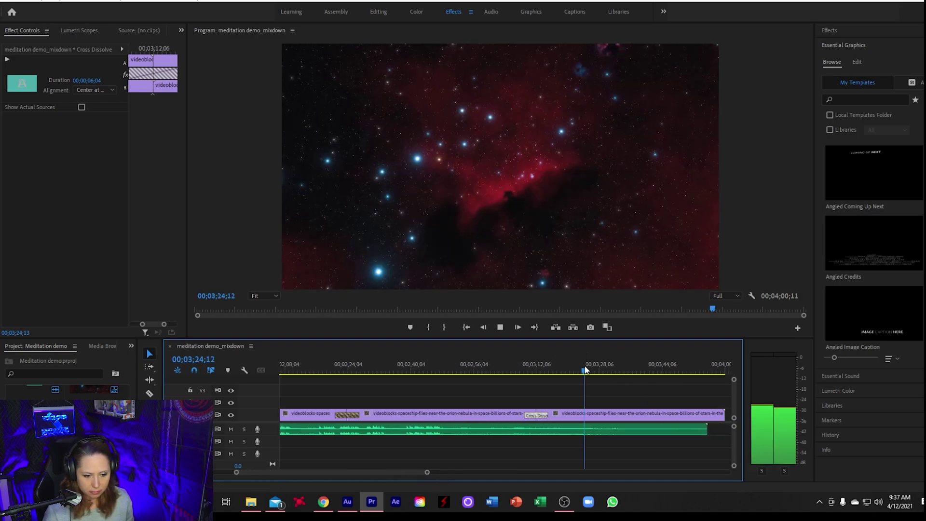
key(space)
Split the last nebula clip and the audio at about 00;03;40;26 and cut away the video and audio after it.
click(149, 393)
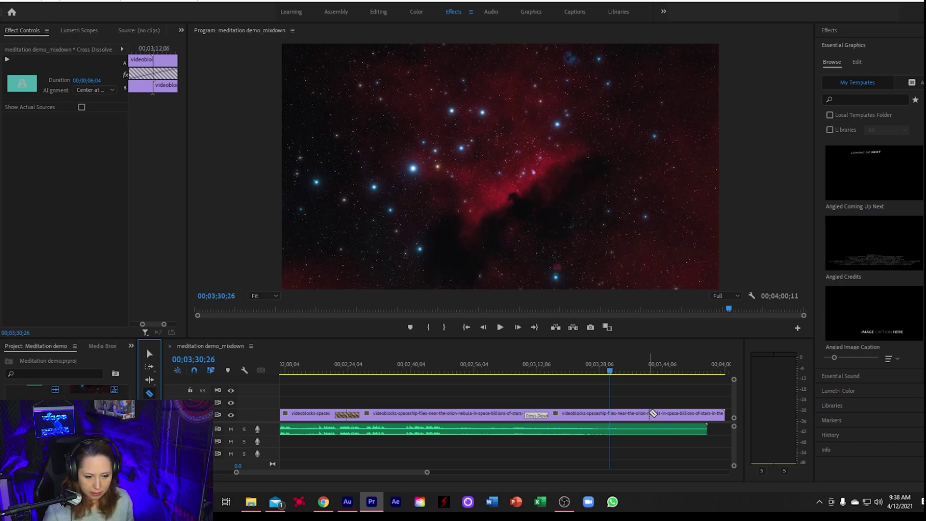
click(650, 413)
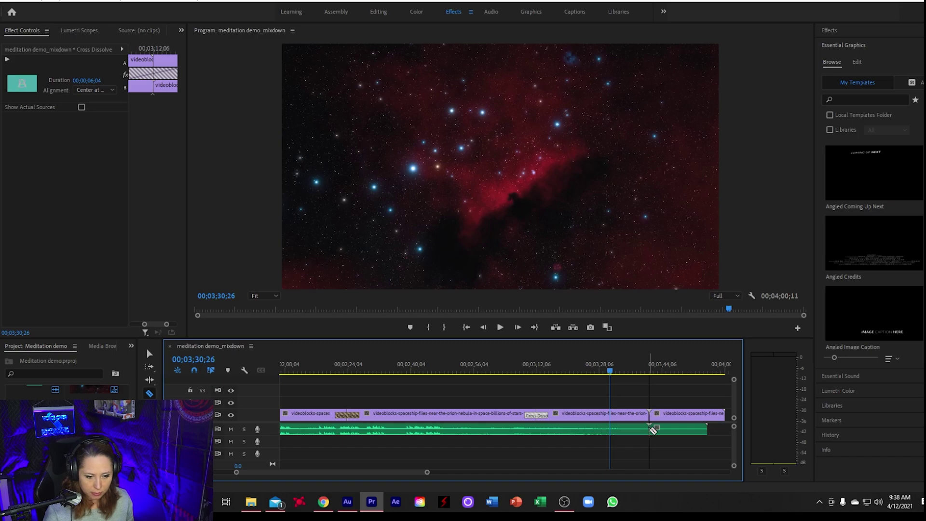
right_click(675, 414)
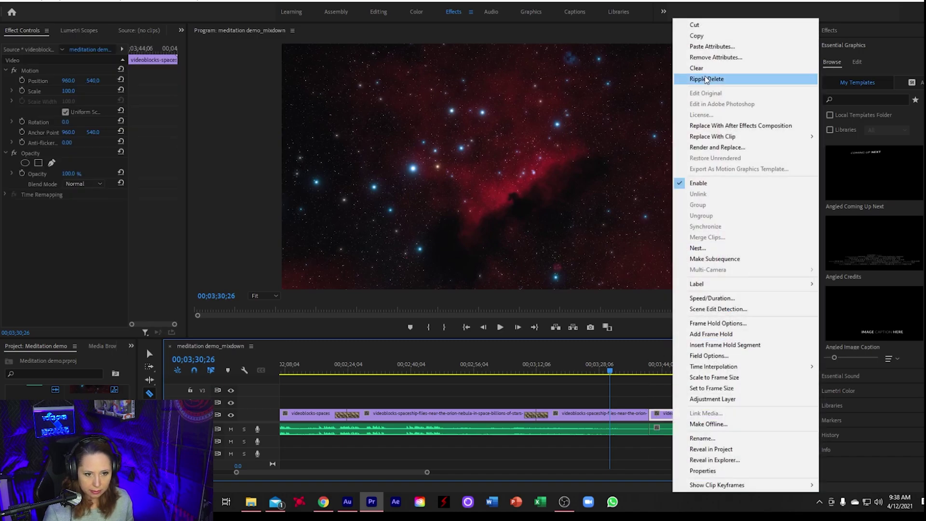
click(704, 26)
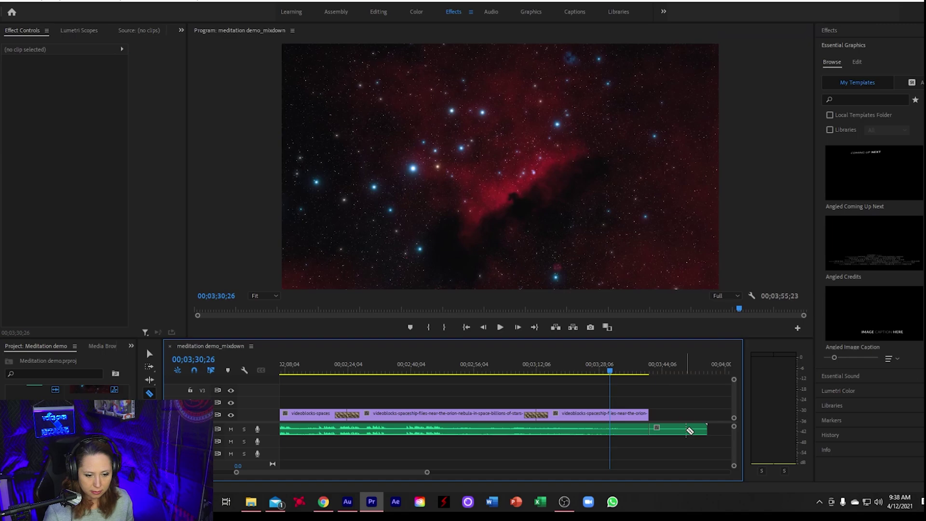
right_click(690, 430)
click(704, 35)
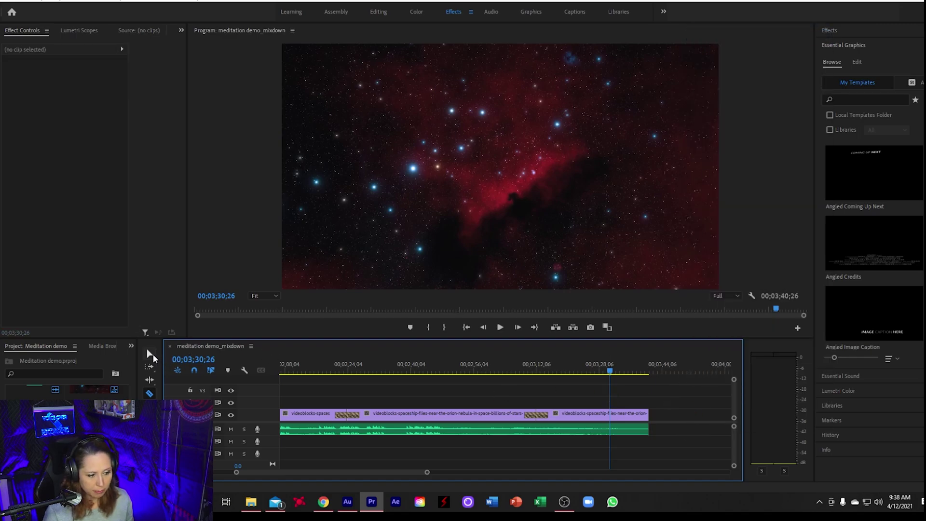
Apply the default transition to the end of the last nebula clip and play the resulting fade-out.
click(149, 357)
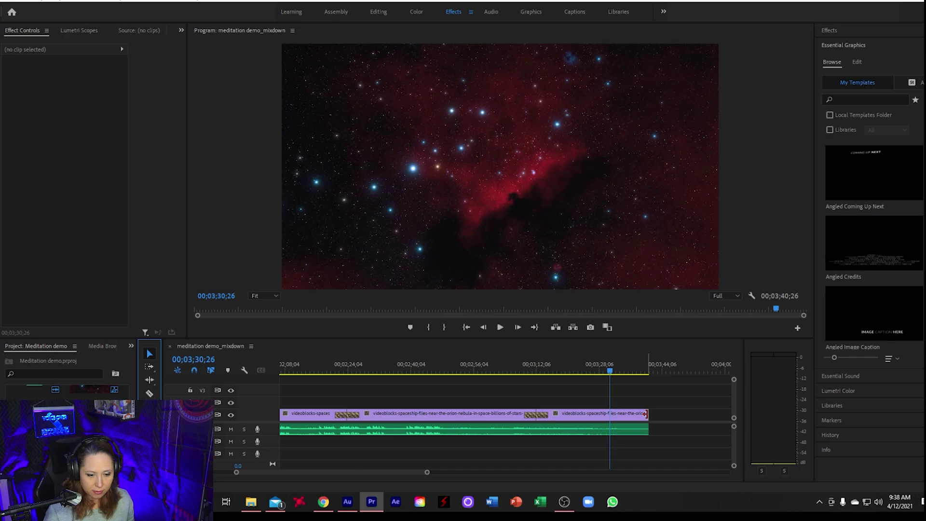
right_click(645, 414)
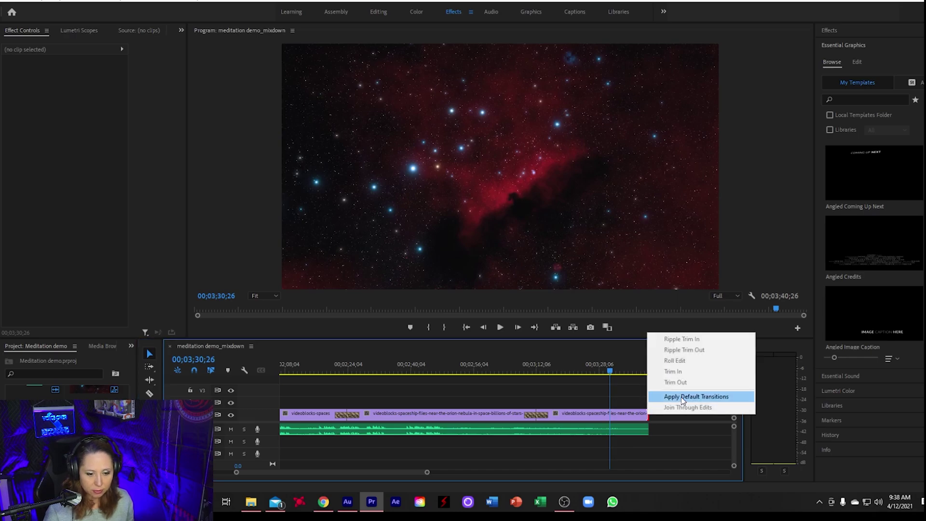
click(683, 401)
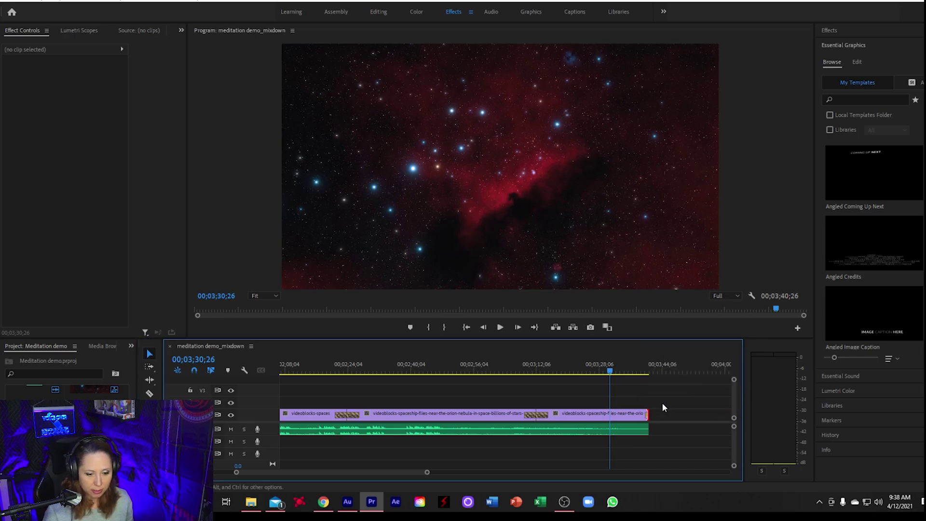
click(644, 369)
key(space)
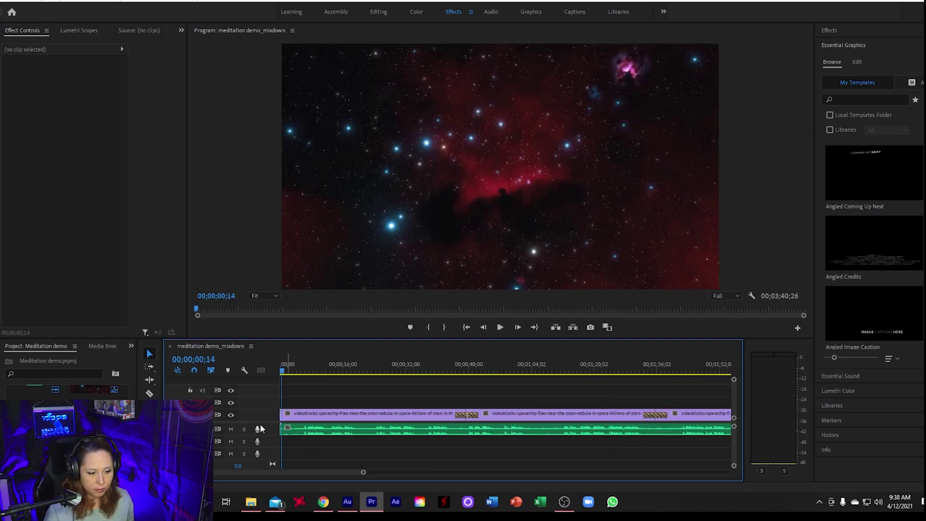
Apply the default transition to the start of the first nebula clip and play the fade-in from 00;00;00;00.
right_click(282, 414)
click(285, 398)
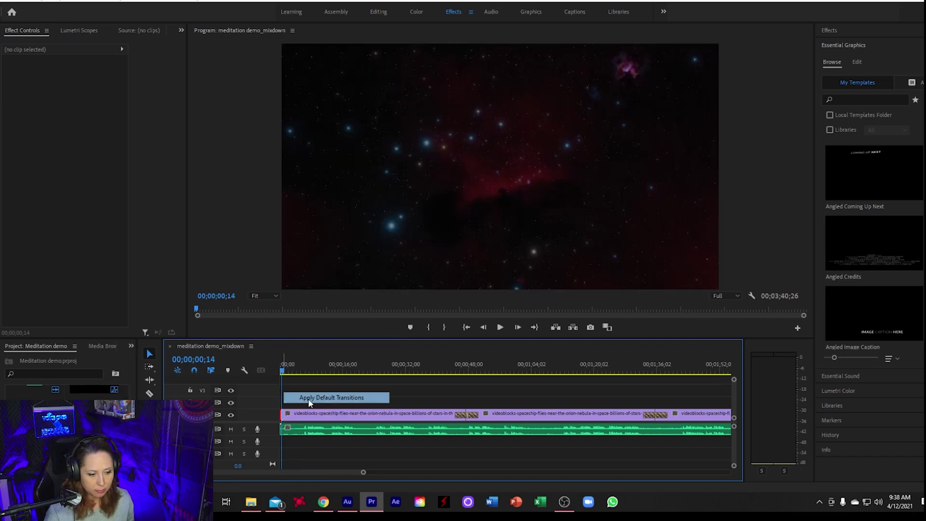
click(282, 370)
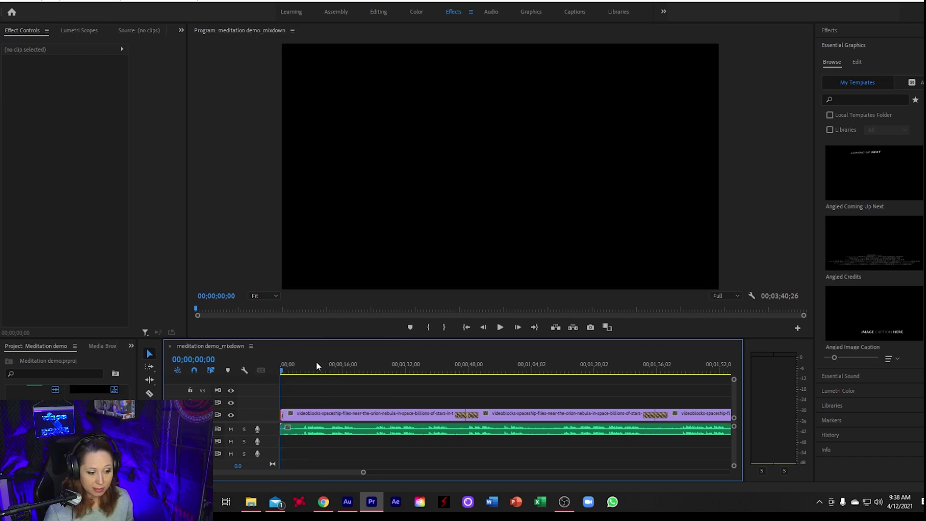
key(space)
key(space)
Lengthen the fade-out cross dissolve on the end of the last nebula clip to 00;00;03;20.
scroll(316, 360, down, 12)
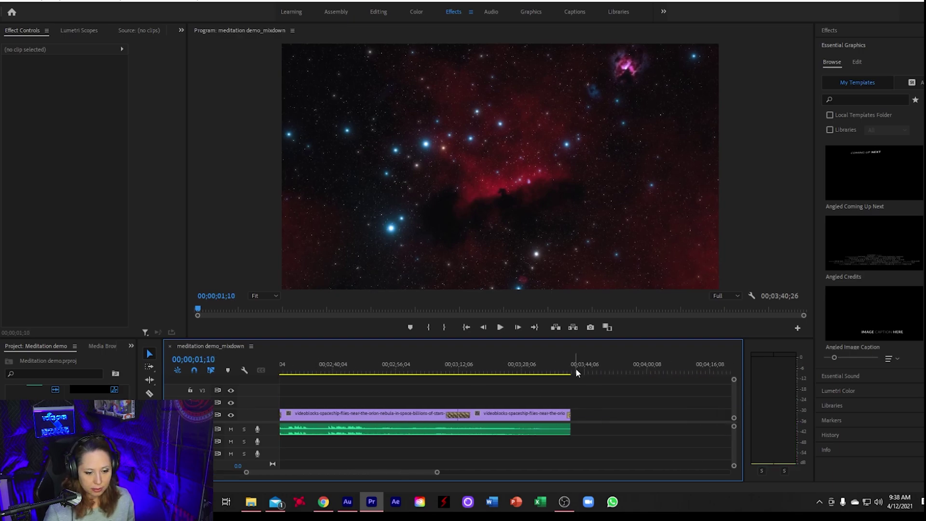
scroll(575, 369, up, 4)
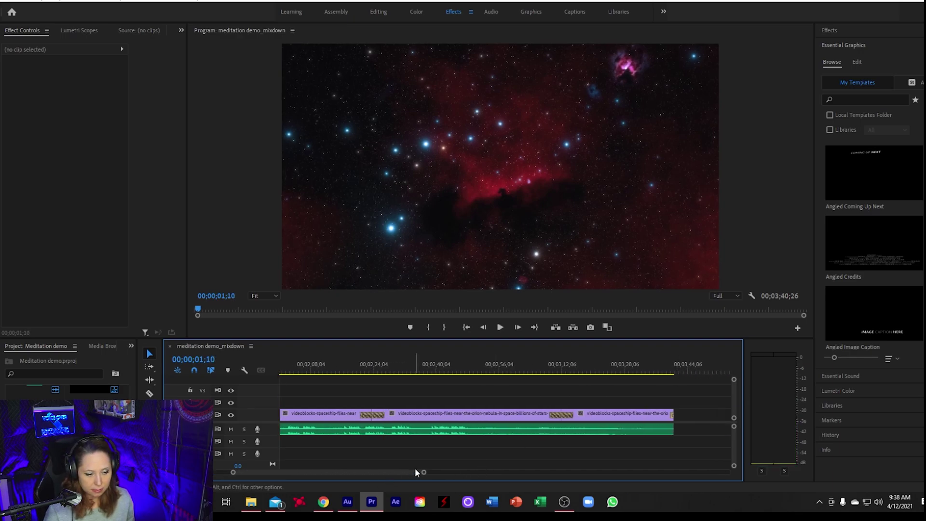
drag(424, 475, 384, 475)
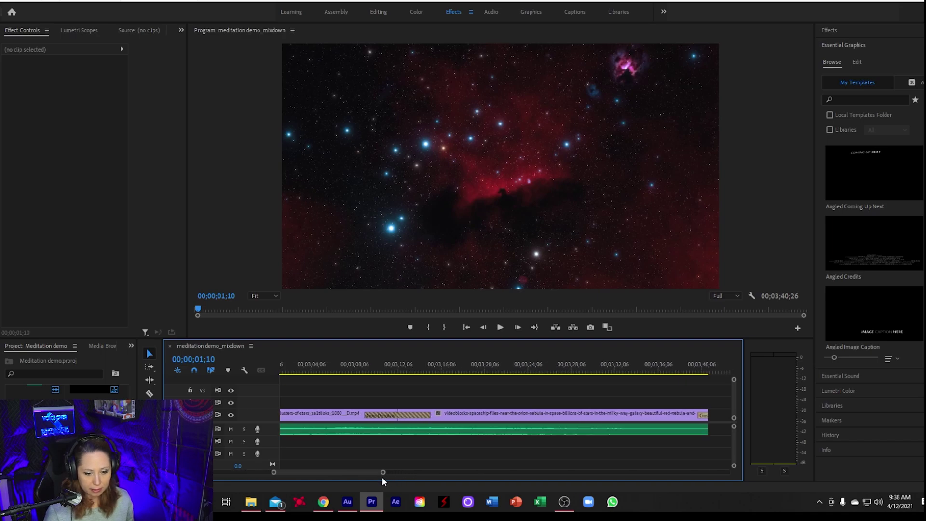
click(702, 415)
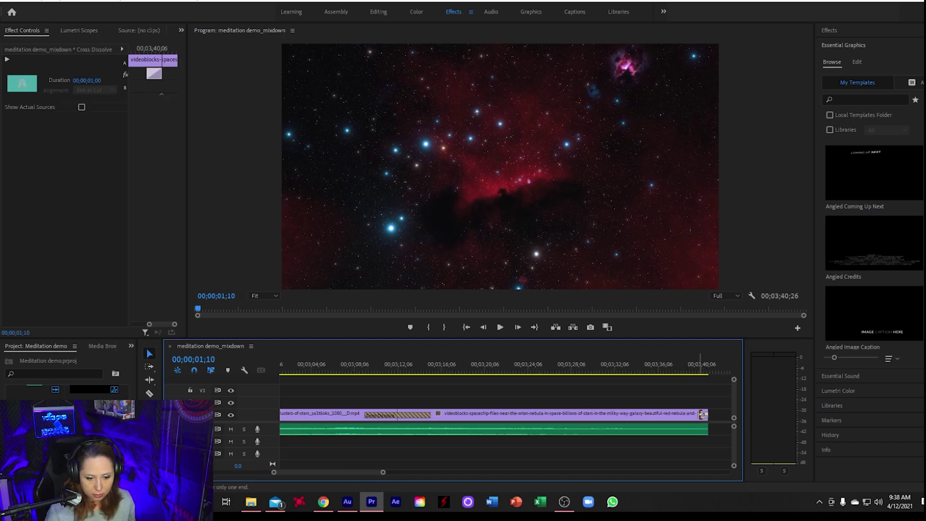
drag(701, 415, 672, 415)
Play the end of the sequence twice to review the longer fade-out.
click(655, 369)
key(space)
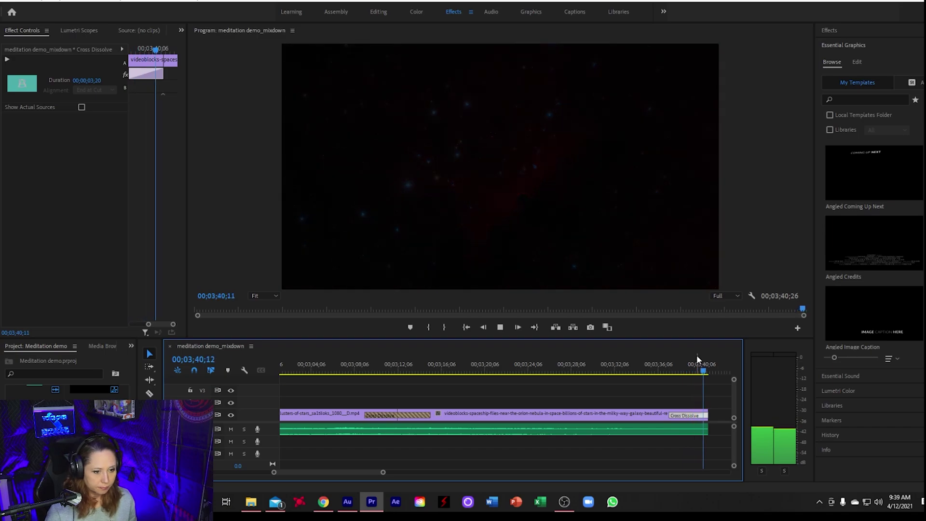
click(663, 369)
key(space)
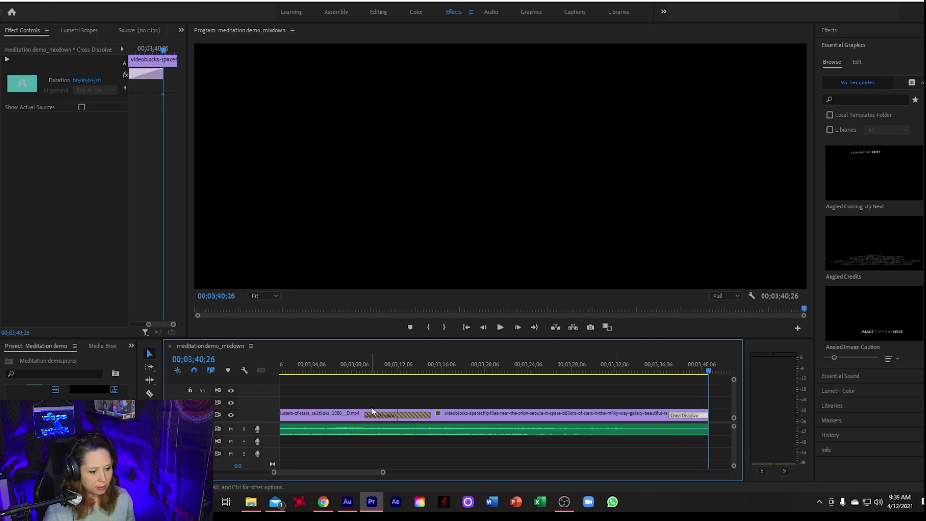
Add the New.png logo on the track above the nebula clips and stretch it from 00;00;00;00 to the sequence end at 00;03;40;26.
drag(325, 472, 233, 473)
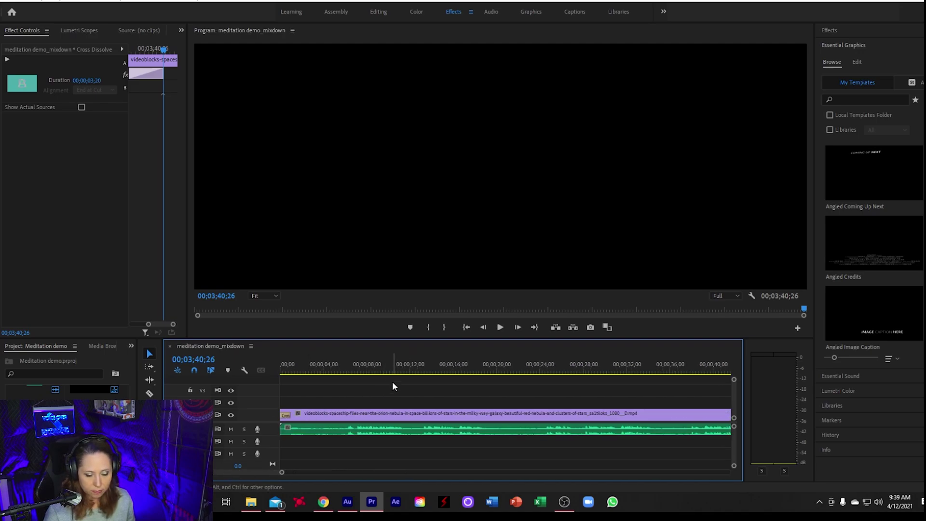
key(backslash)
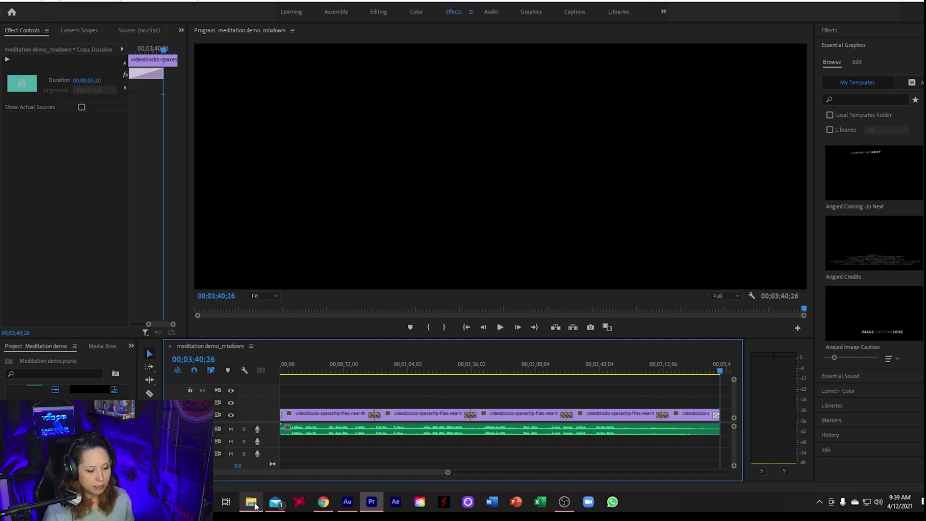
mouse_move(250, 504)
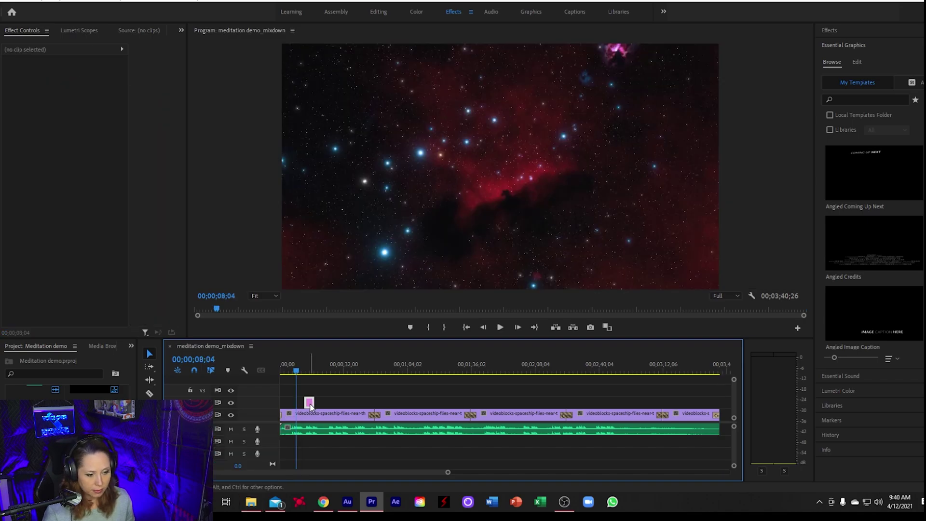
click(309, 404)
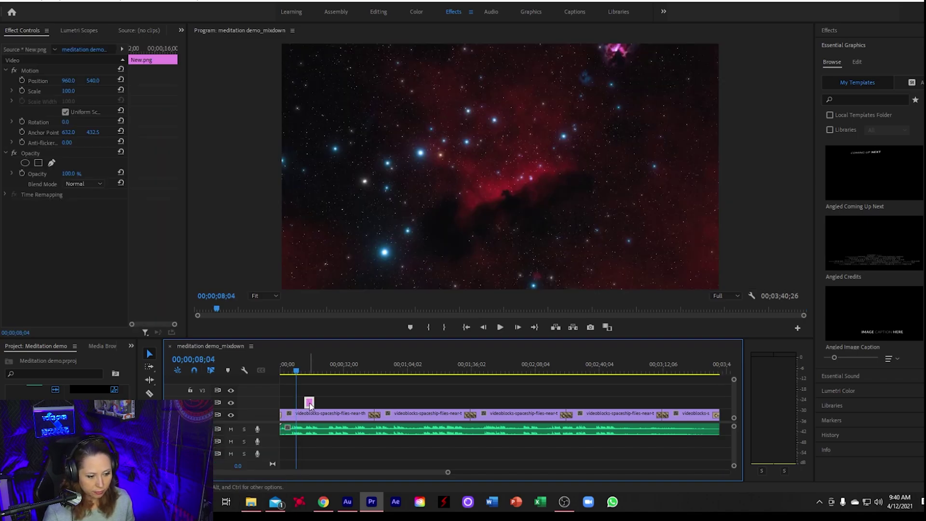
drag(310, 404, 301, 404)
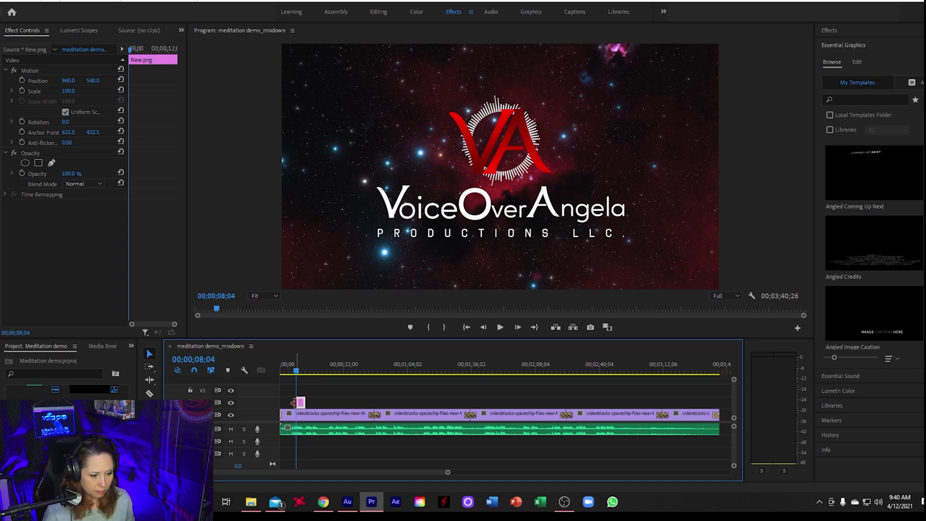
drag(300, 402, 280, 402)
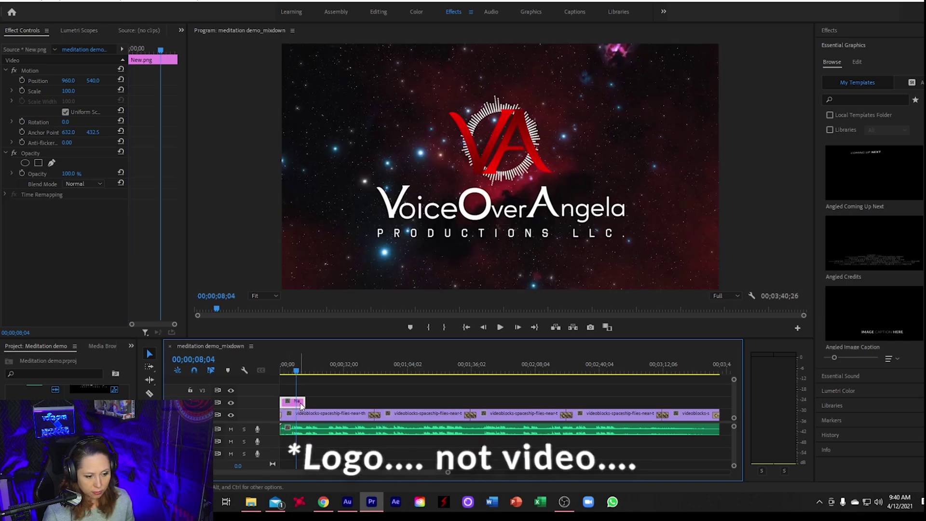
drag(302, 402, 719, 410)
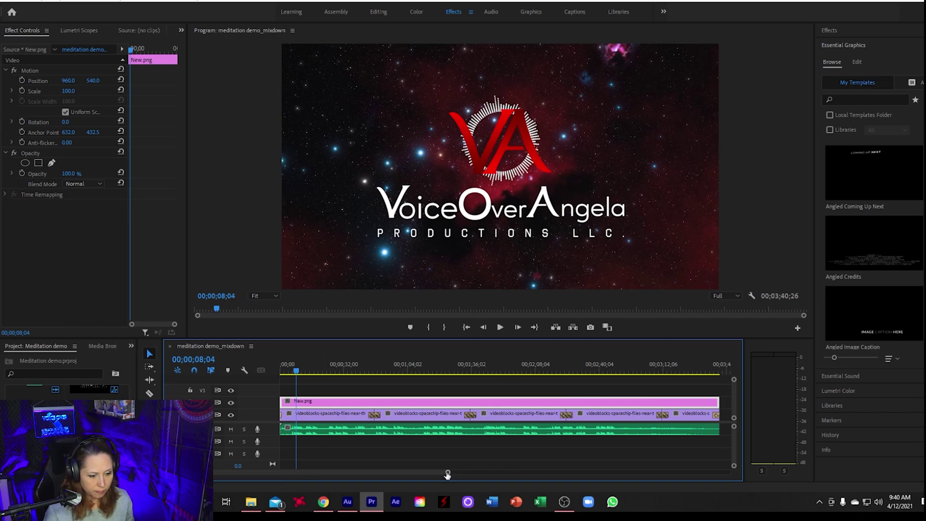
Apply the default transition to both the start and the end of the New.png logo clip.
drag(448, 472, 305, 463)
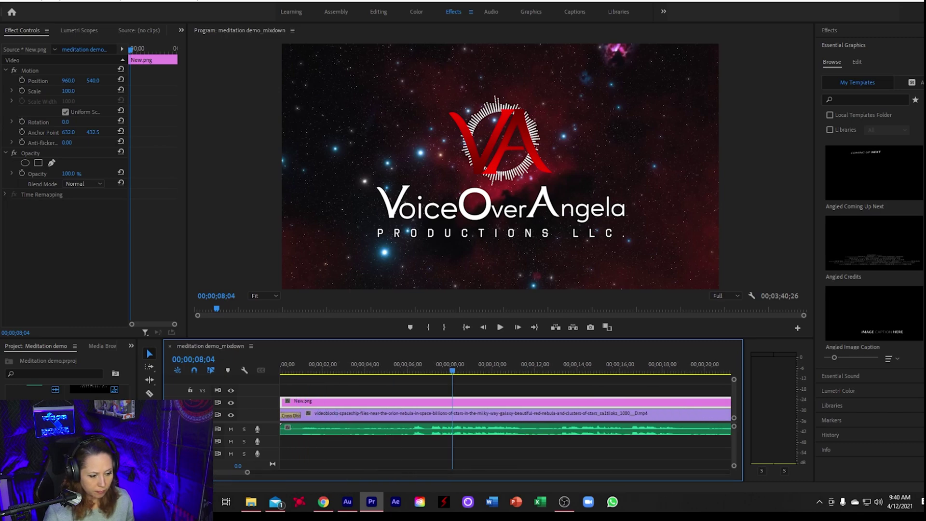
drag(279, 402, 274, 403)
right_click(283, 402)
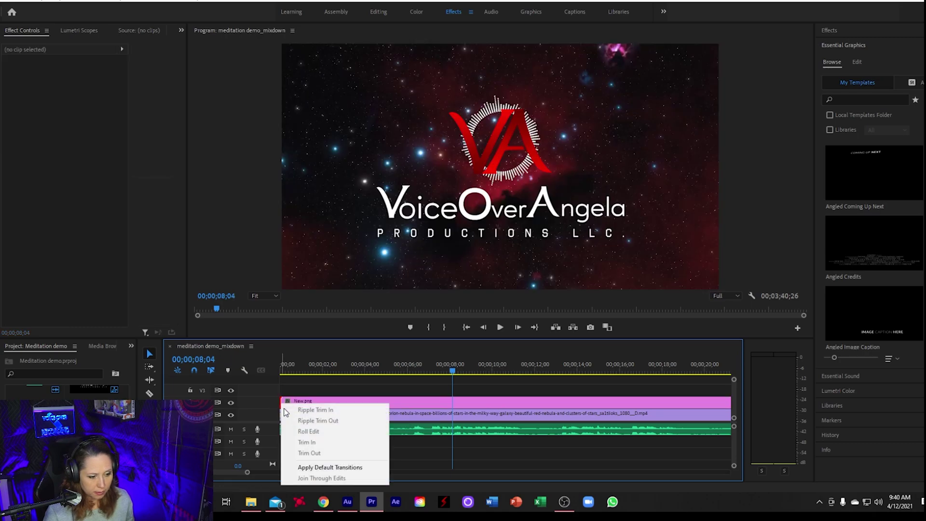
click(324, 464)
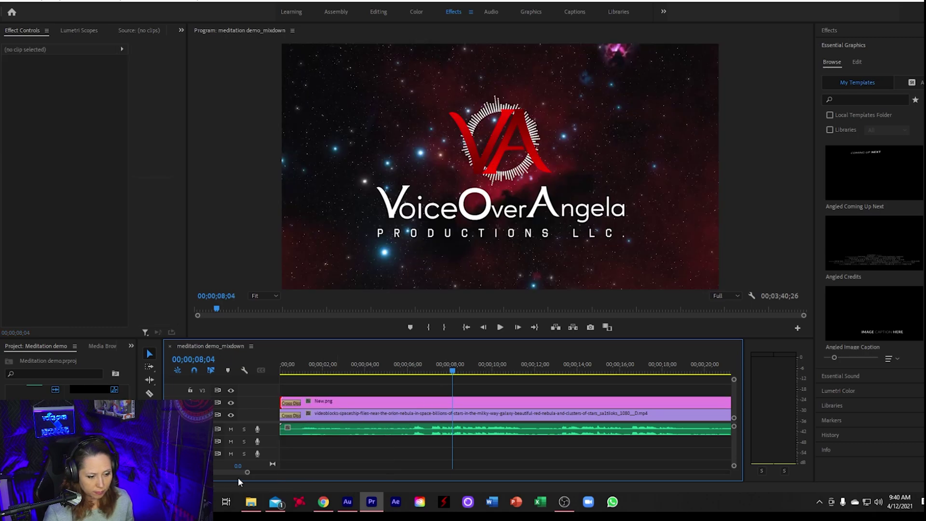
drag(244, 474, 359, 479)
right_click(434, 401)
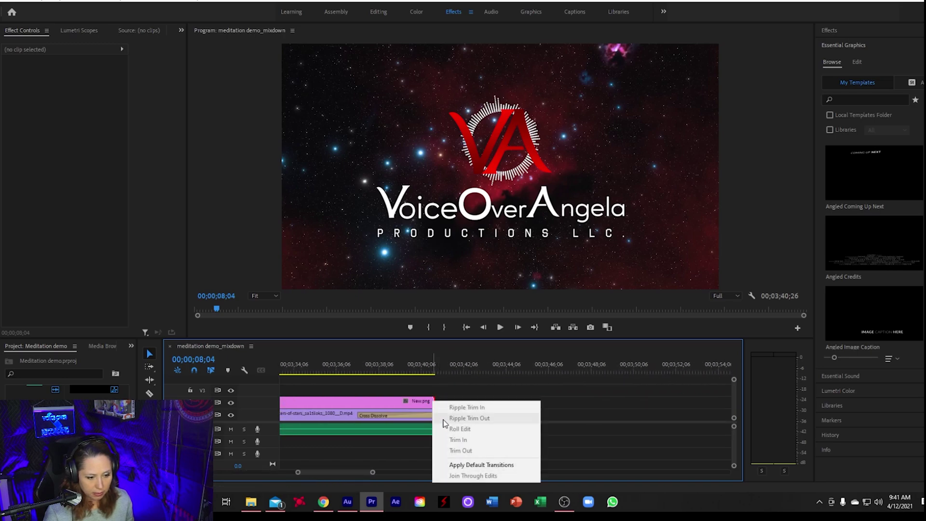
click(459, 465)
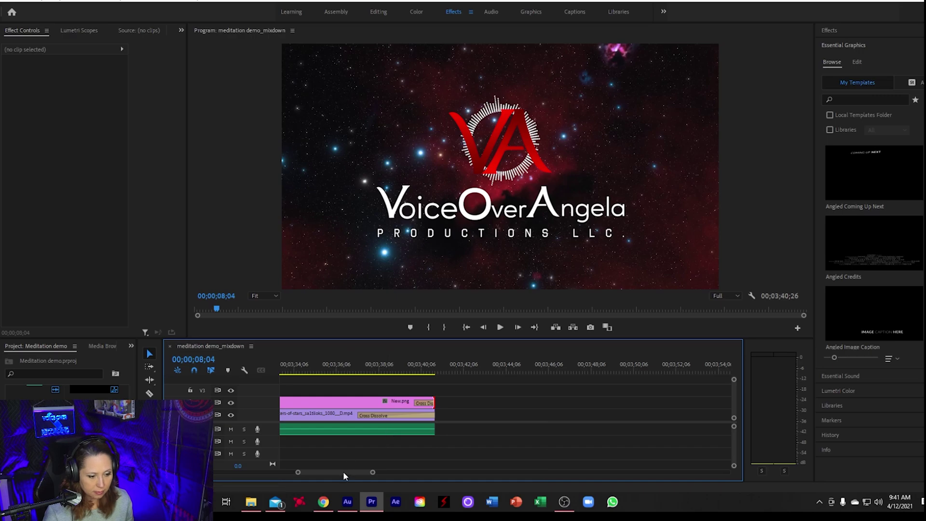
Scale the New.png logo to 24 and move it to position 1732, 919 in the lower right corner of the frame.
drag(343, 471, 217, 473)
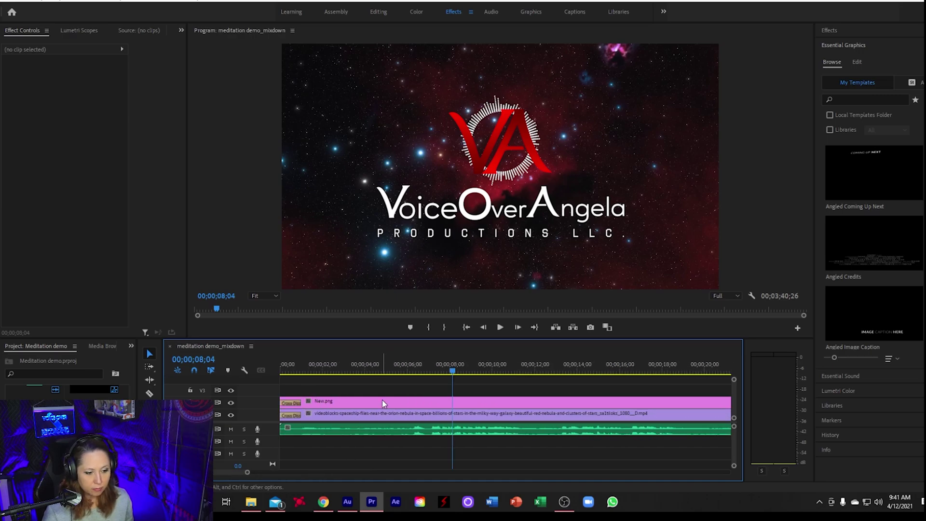
click(382, 401)
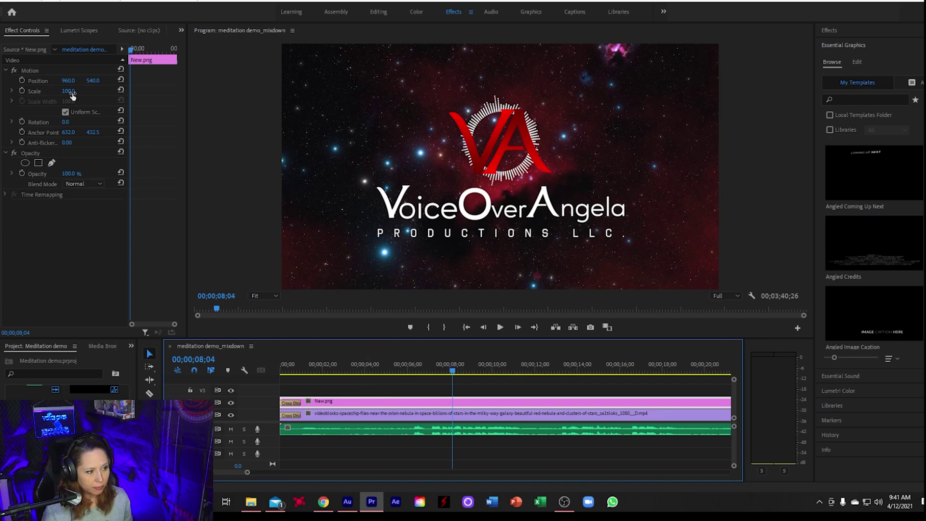
drag(68, 93, 30, 92)
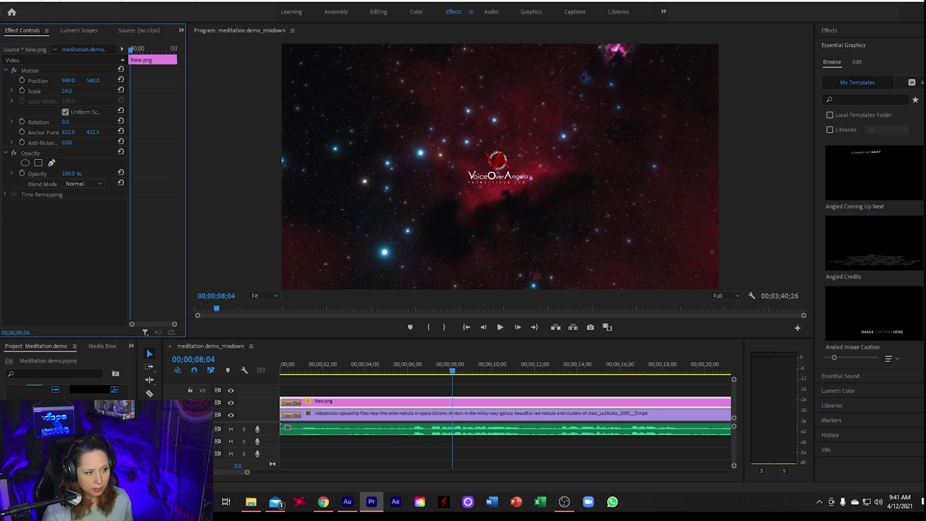
drag(68, 81, 276, 81)
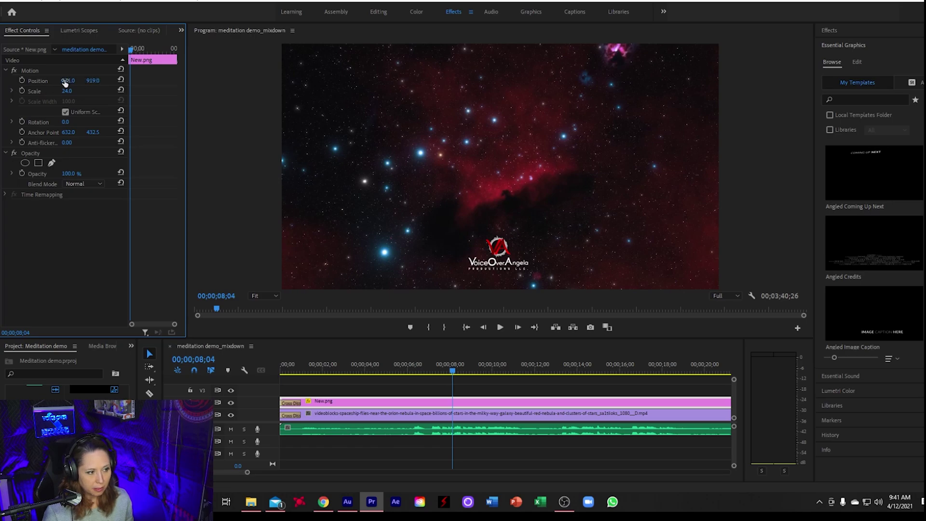
drag(66, 80, 408, 81)
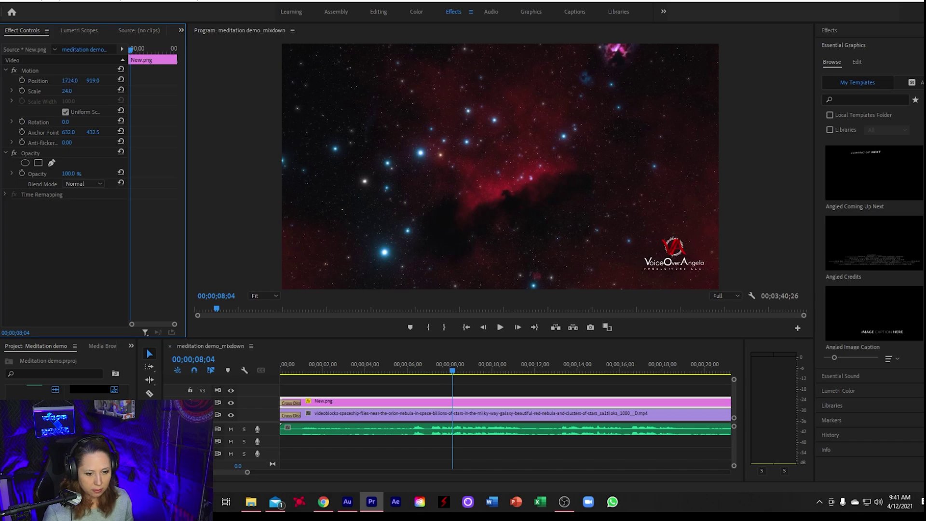
click(241, 160)
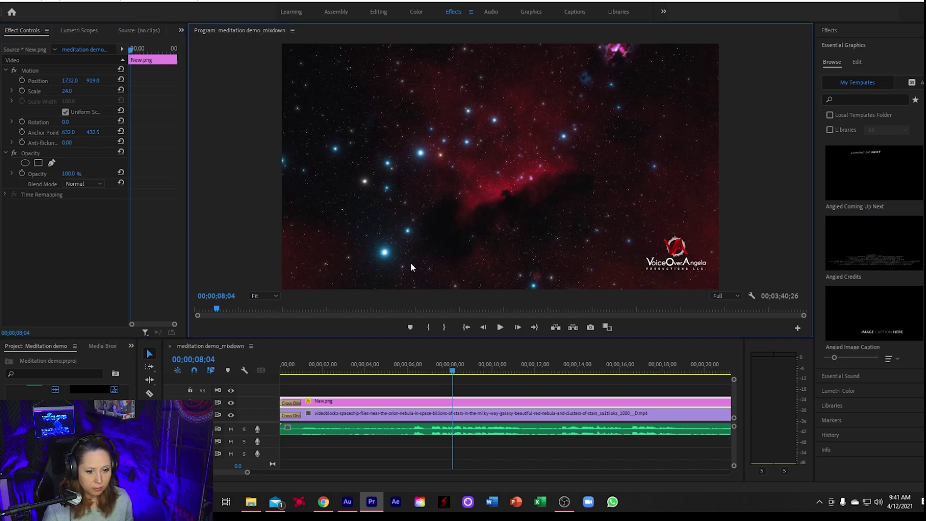
Play the sequence from 00;00;00;00 to about 00;00;16;01 to review the logo and its fade-in.
click(229, 476)
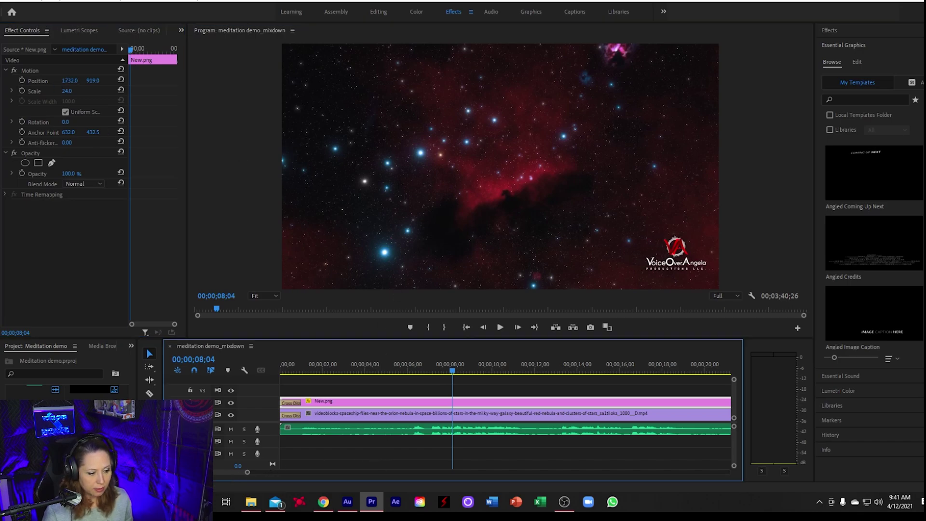
click(281, 366)
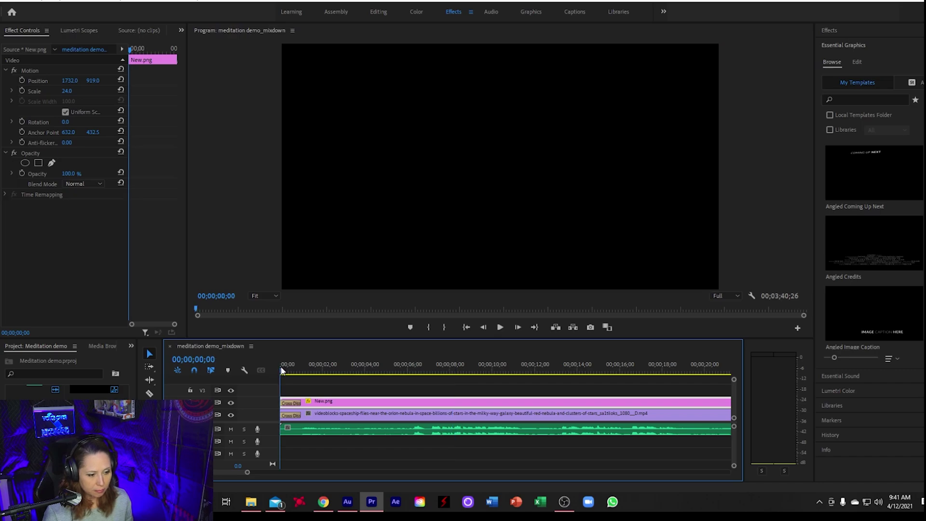
key(space)
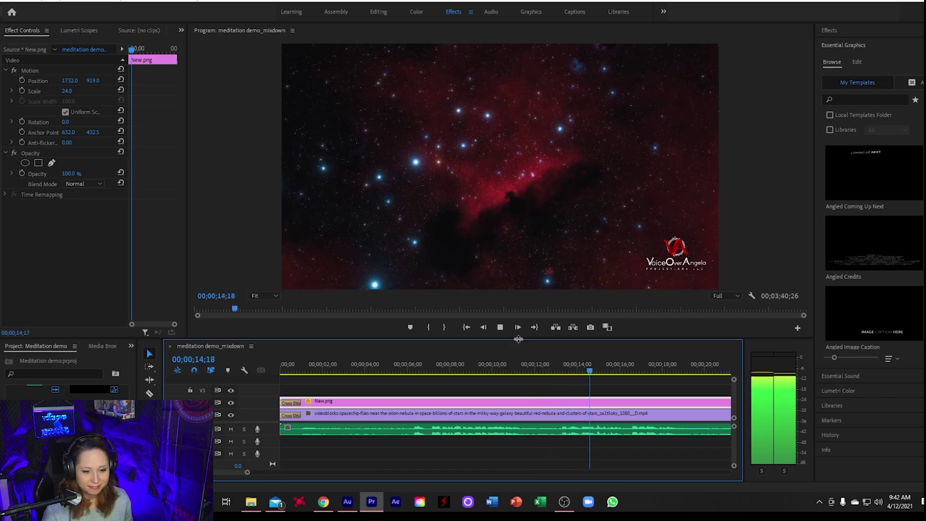
key(space)
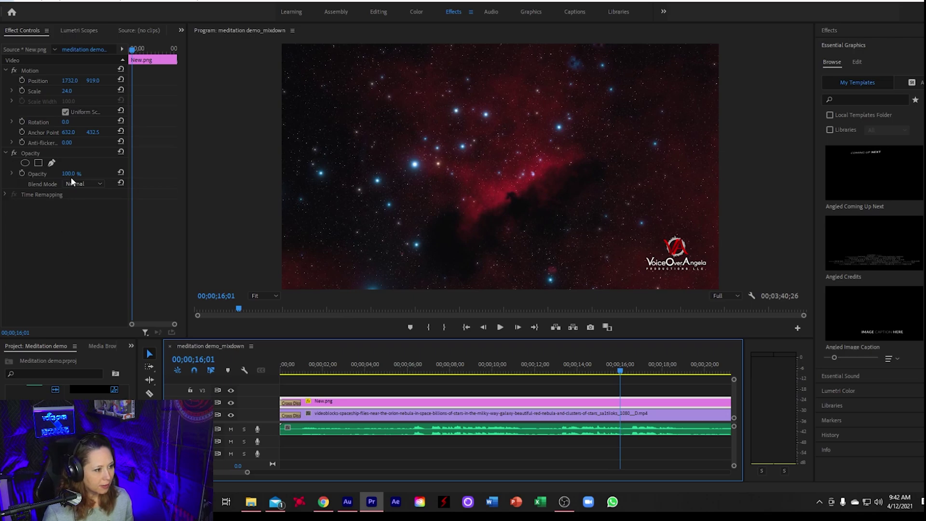
Save the project and export the sequence as meditation demo_mixdown.mp4 in H.264 with the Match Source - High bitrate preset.
click(9, 1)
click(19, 126)
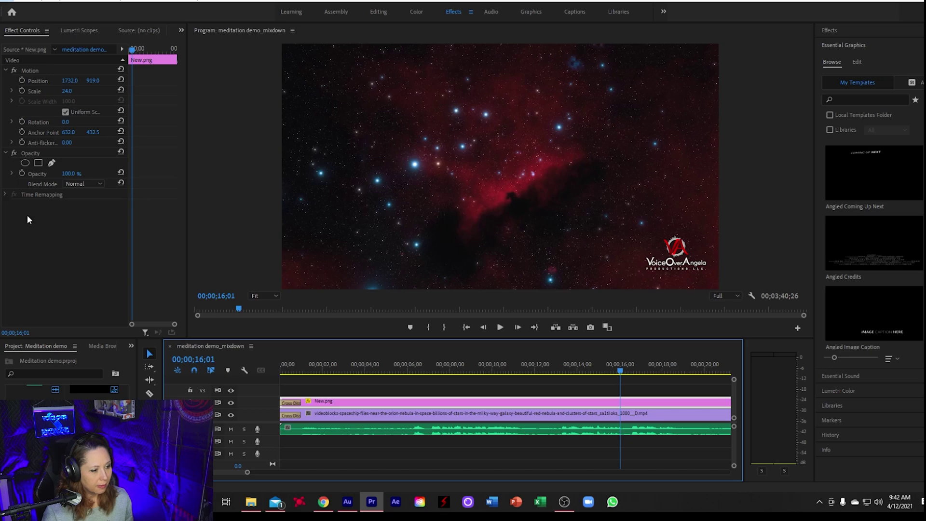
click(9, 1)
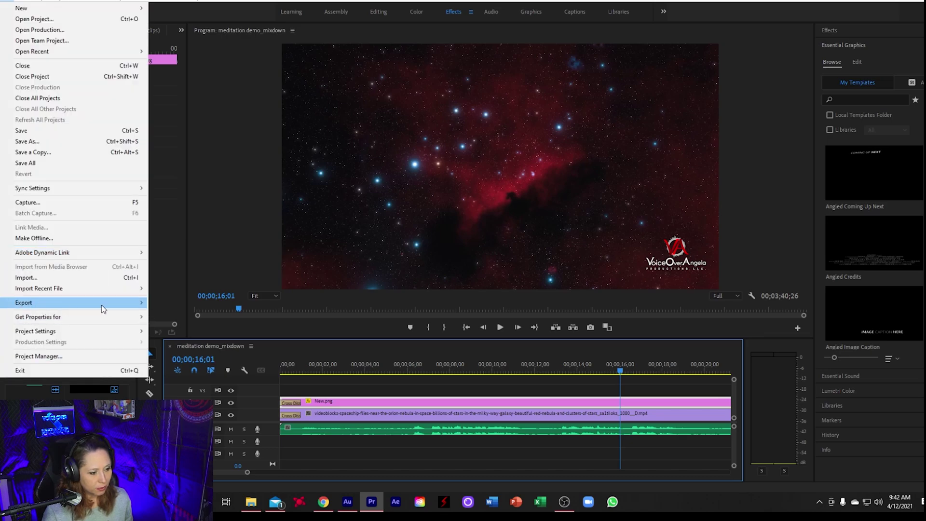
mouse_move(138, 308)
click(188, 304)
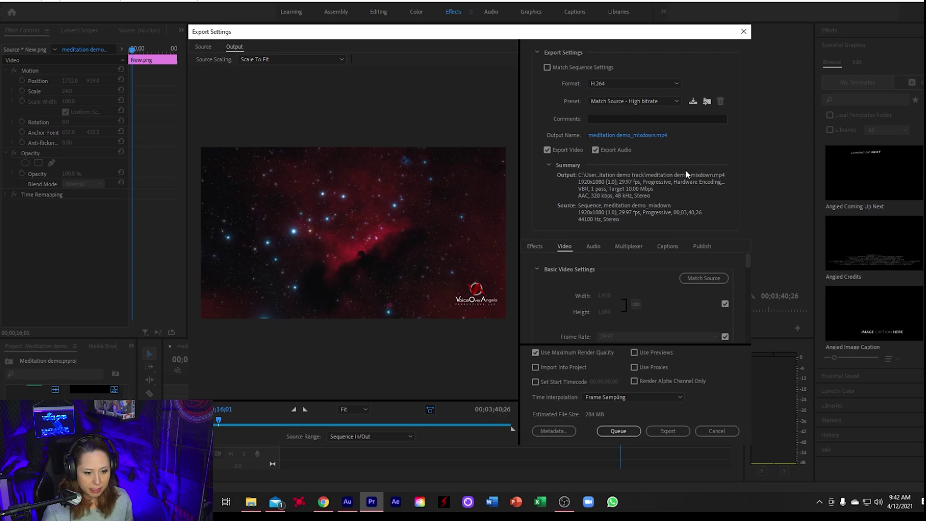
click(664, 431)
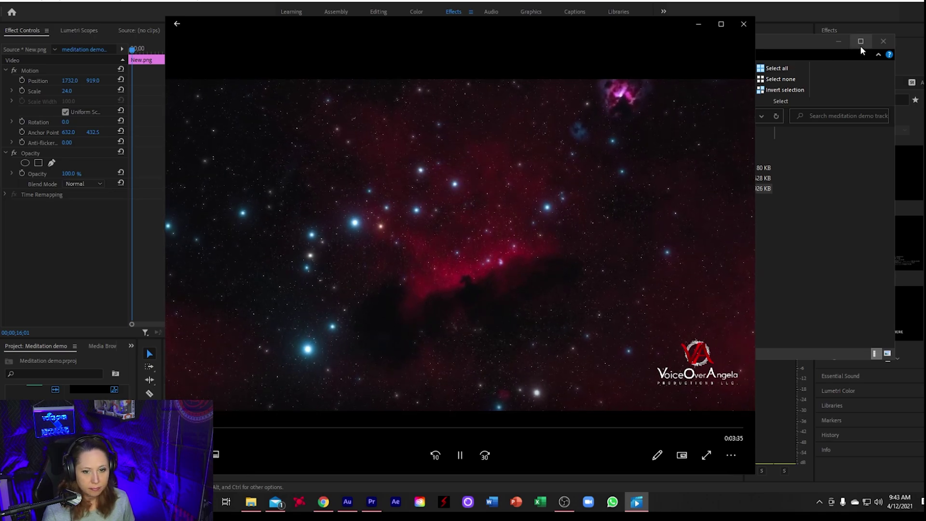
Minimize the windows behind the media player, watch the exported meditation demo_mixdown video, pause it and close the player.
click(840, 41)
click(878, 1)
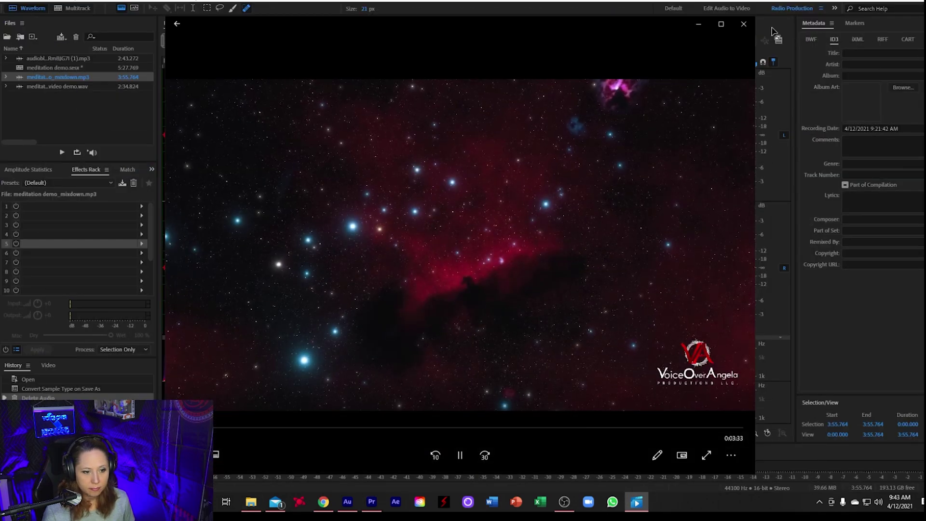
click(878, 1)
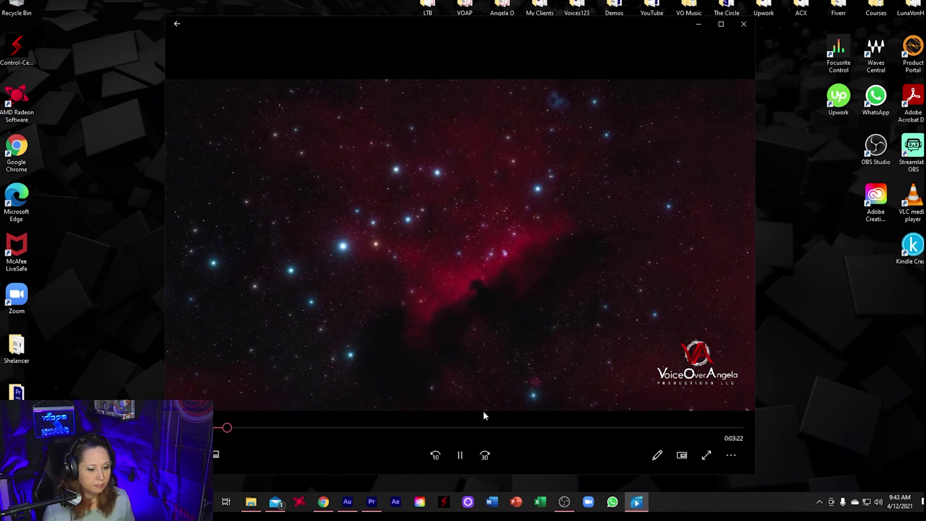
click(460, 458)
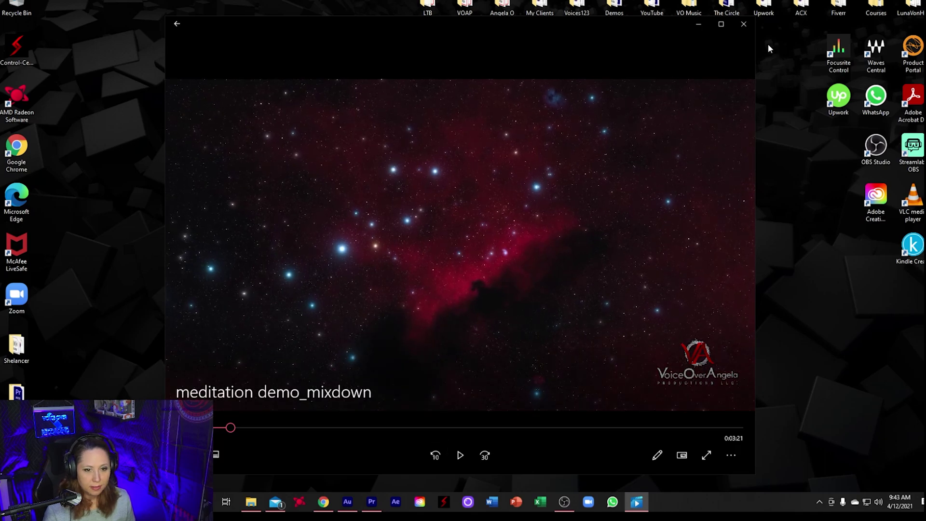
click(746, 24)
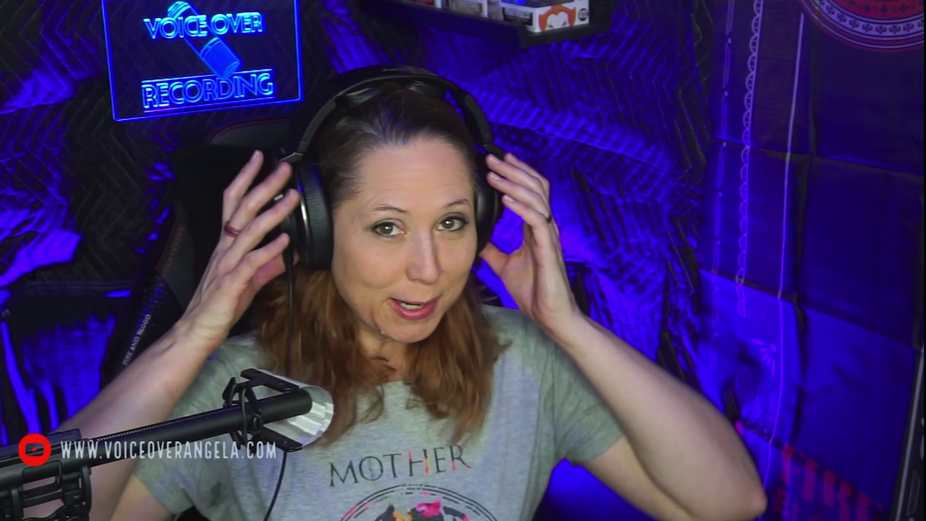